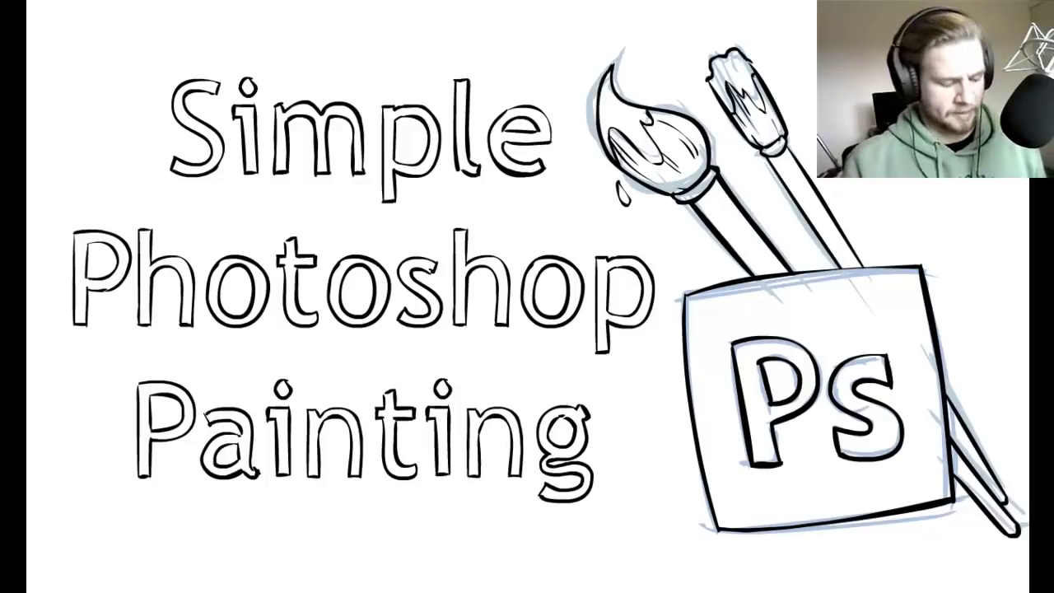
Step: Close the full-screen title animation to reveal the CatintheHat.psd line art
{"action": "key", "text": "Escape"}
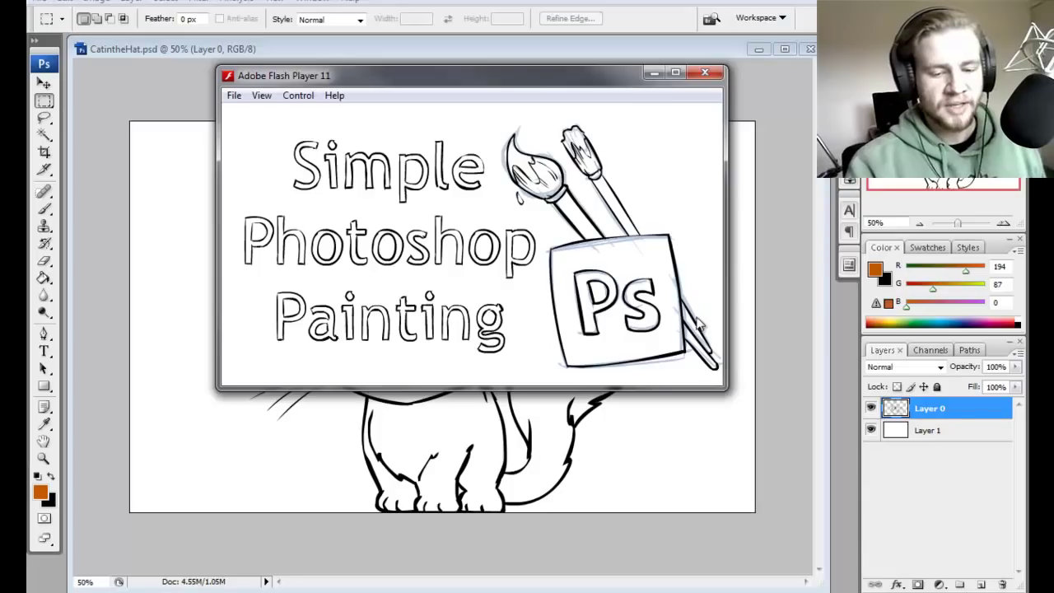
{"action": "left_click", "coordinate": [712, 71]}
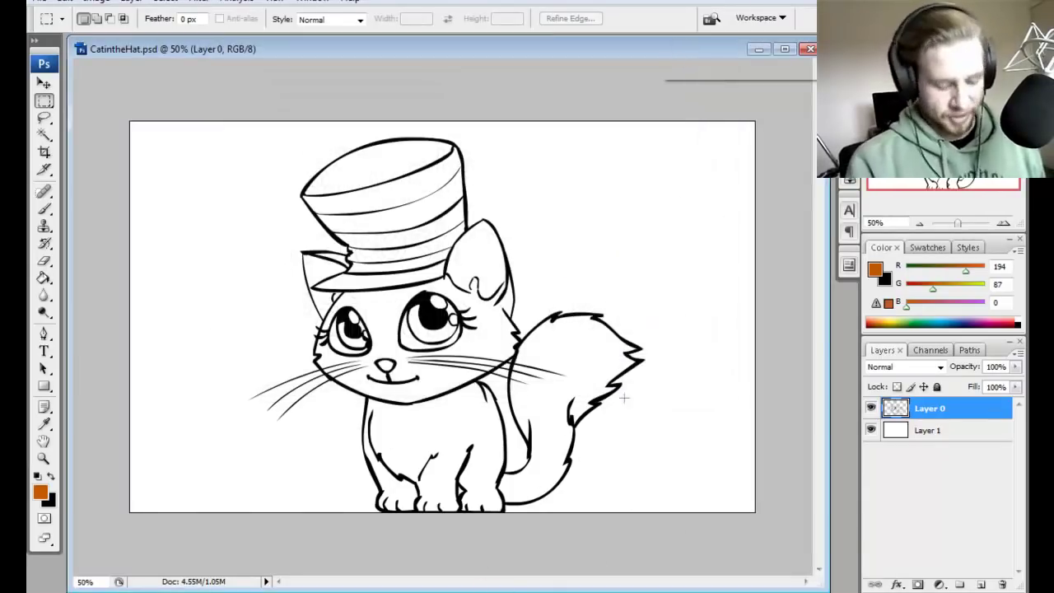
{"action": "left_click", "coordinate": [872, 409]}
{"action": "left_click", "coordinate": [872, 409]}
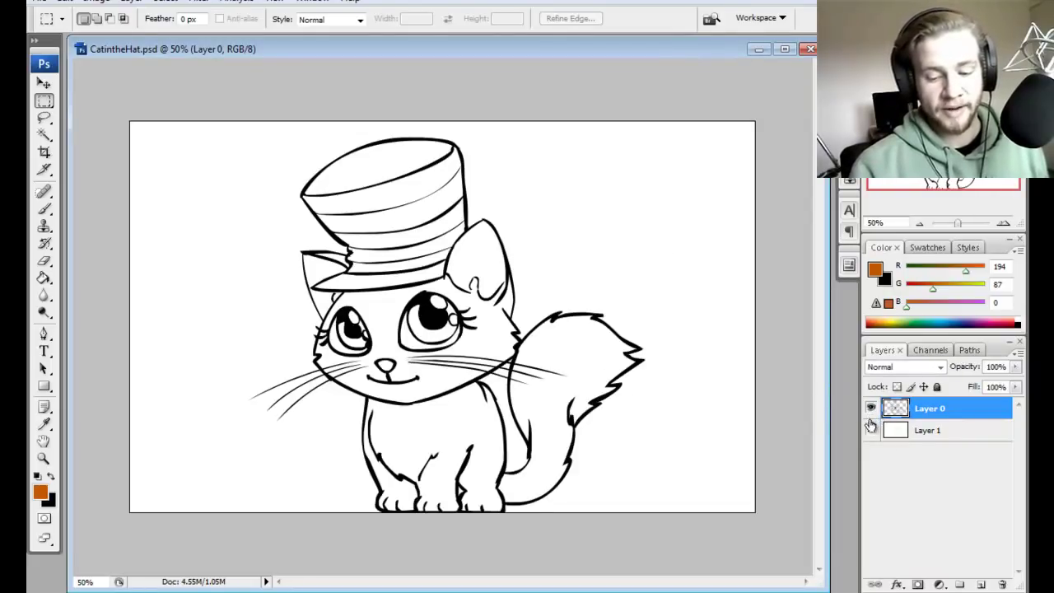
{"action": "left_click", "coordinate": [939, 431]}
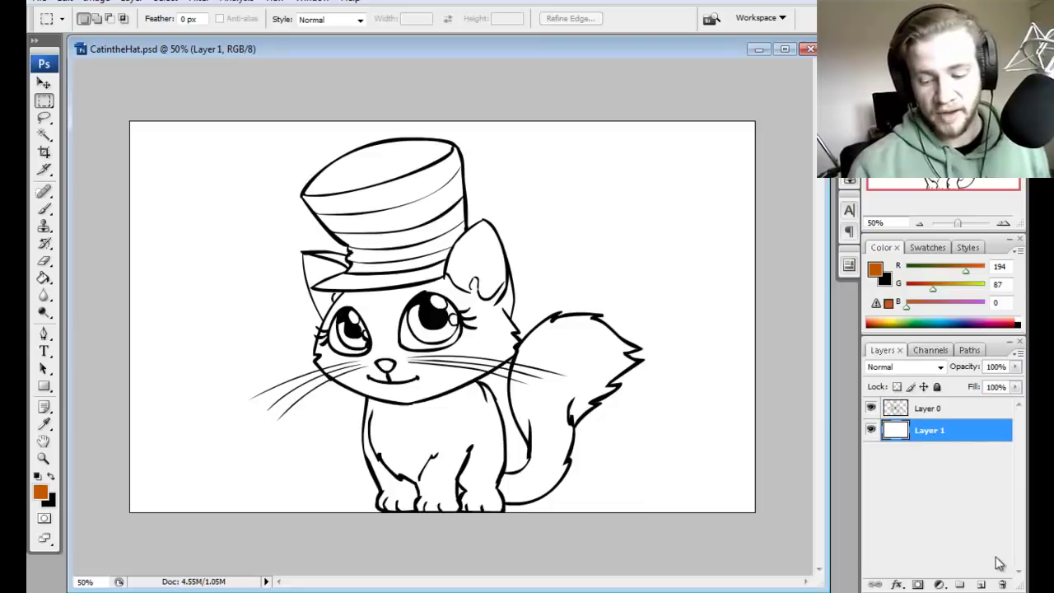
{"action": "key", "text": "b"}
{"action": "mouse_move", "coordinate": [571, 265]}
{"action": "left_mouse_down"}
{"action": "mouse_move", "coordinate": [363, 381]}
{"action": "mouse_move", "coordinate": [593, 402]}
{"action": "mouse_move", "coordinate": [679, 424]}
{"action": "left_mouse_up"}
{"action": "key", "text": "ctrl+z"}
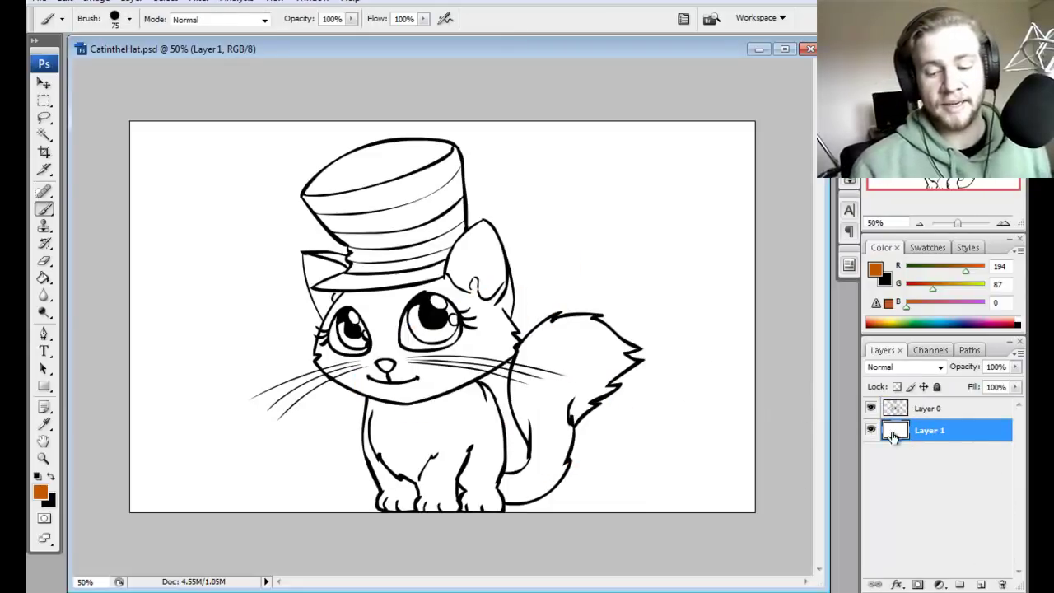
{"action": "left_click", "coordinate": [923, 411]}
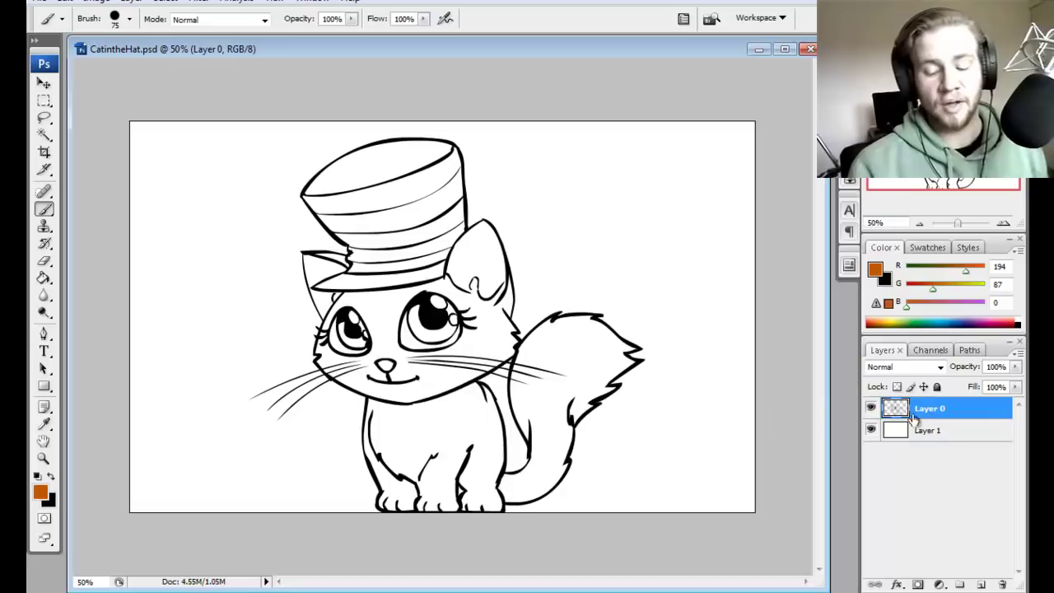
{"action": "left_click", "coordinate": [872, 409]}
{"action": "left_click", "coordinate": [872, 408]}
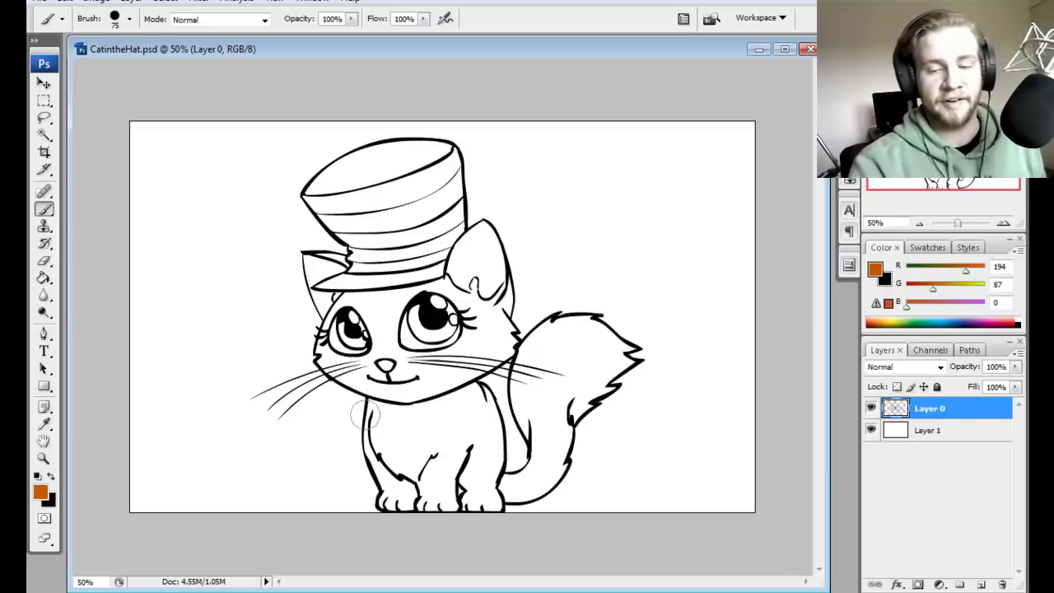
{"action": "left_click", "coordinate": [931, 429]}
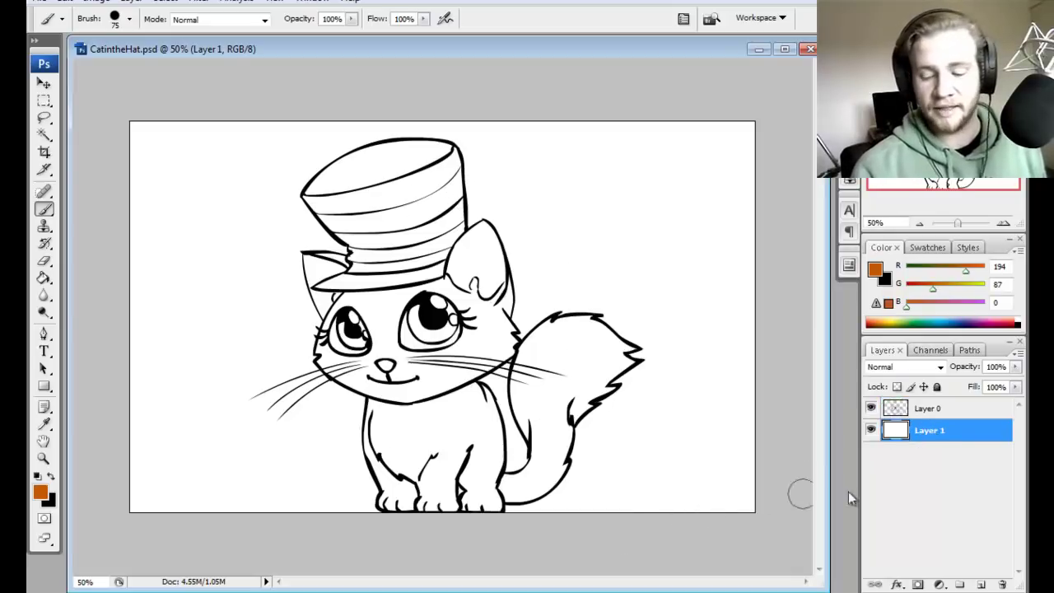
Step: Create a new layer group above Layer 1 and name it CatMain
{"action": "left_click", "coordinate": [959, 584]}
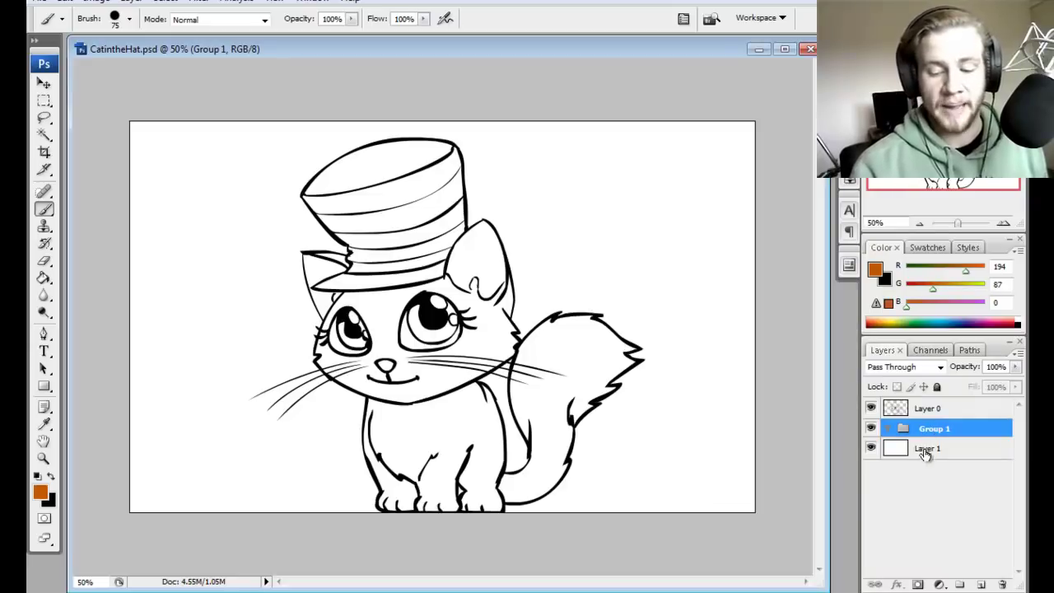
{"action": "double_click", "coordinate": [935, 430]}
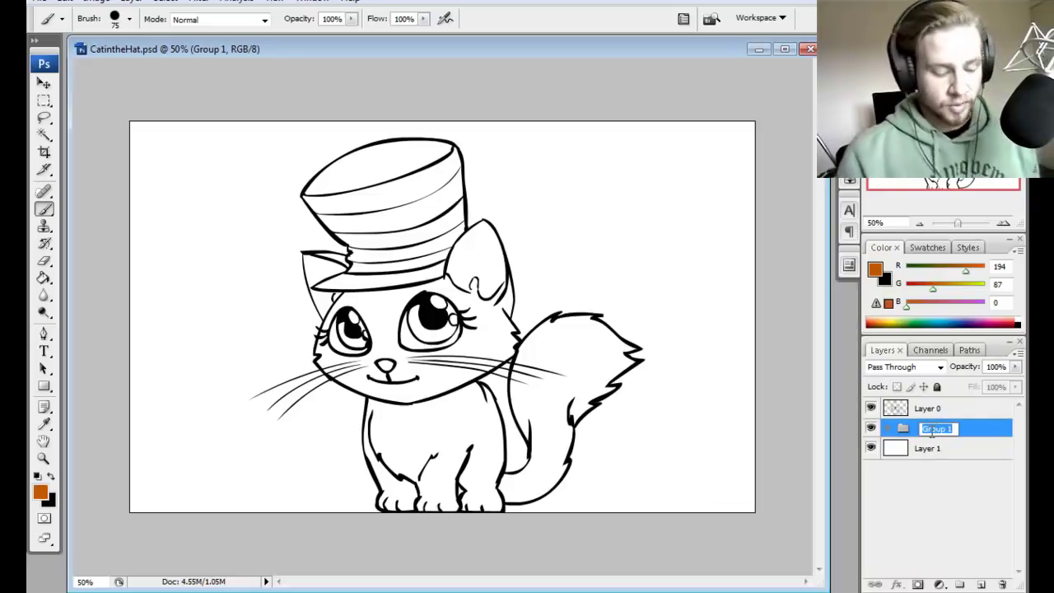
{"action": "type", "text": "c"}
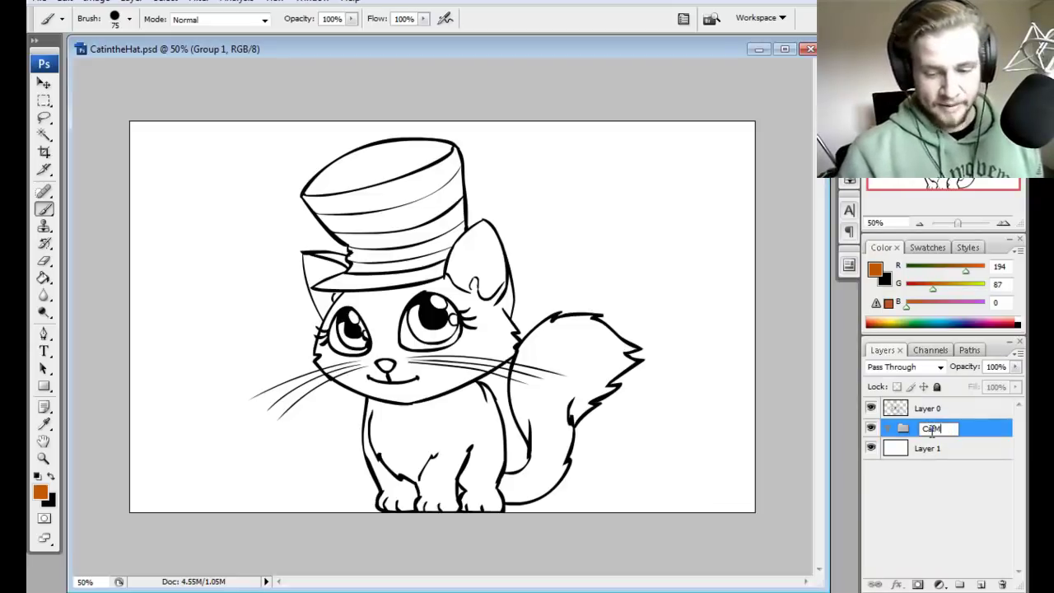
{"action": "type", "text": "atMain"}
{"action": "key", "text": "Return"}
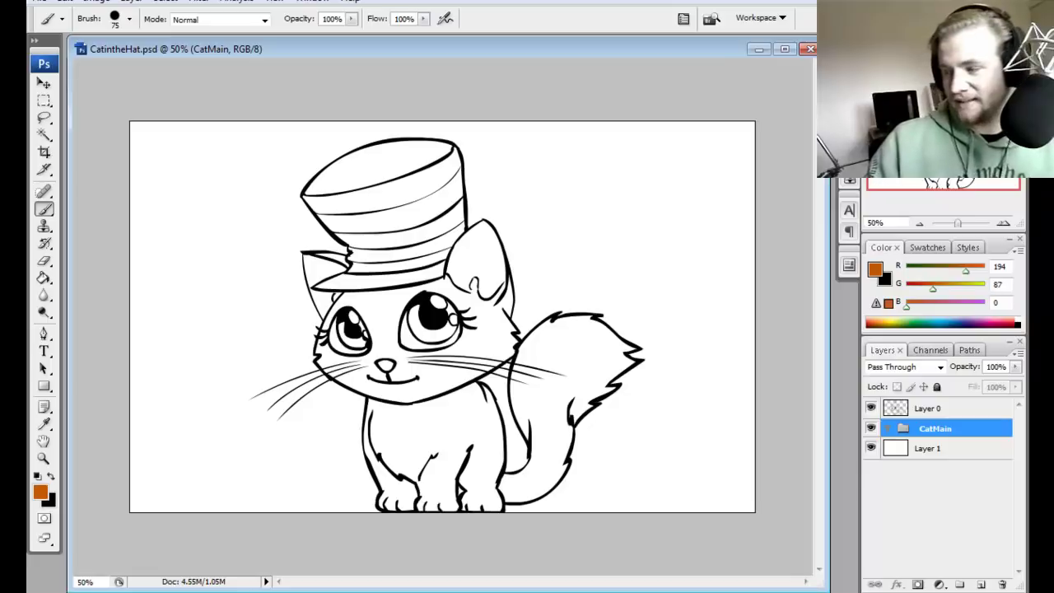
{"action": "left_click", "coordinate": [651, 48]}
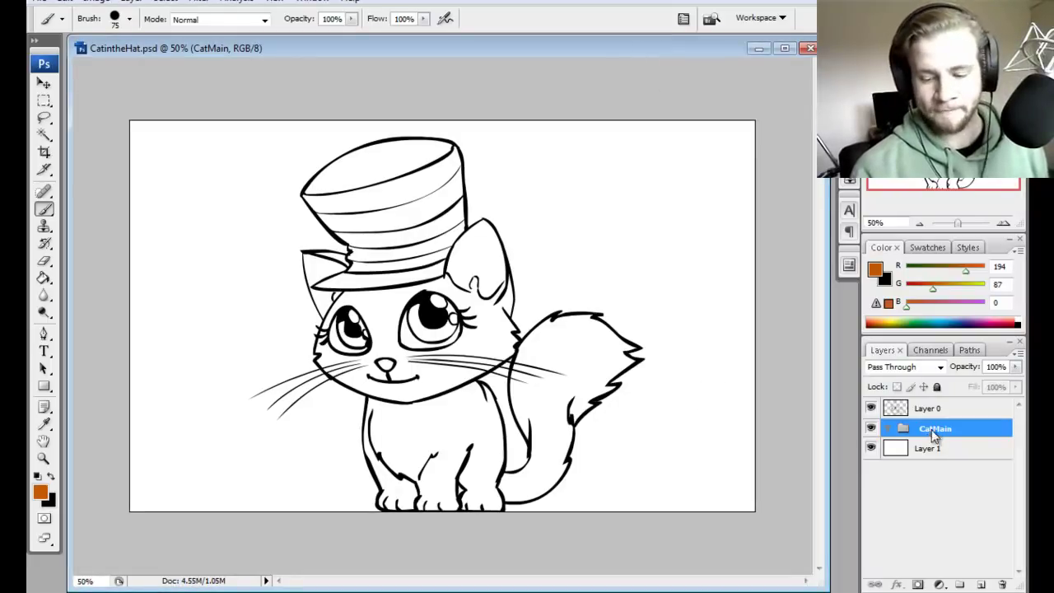
Step: Add a second layer group, move CatMain into it, and name it HatMain
{"action": "left_click", "coordinate": [959, 584]}
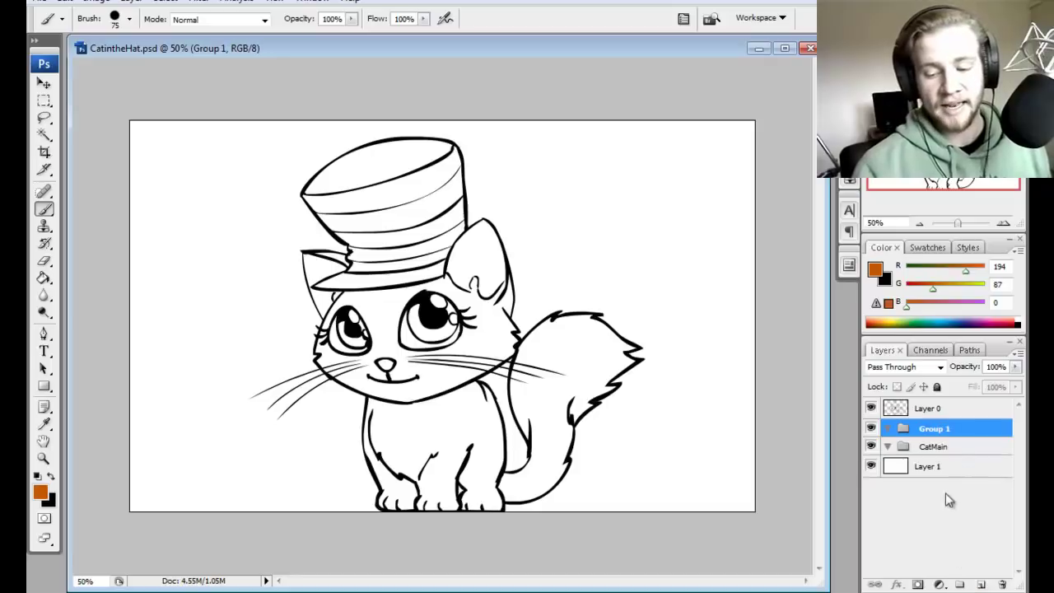
{"action": "mouse_move", "coordinate": [937, 449]}
{"action": "left_mouse_down"}
{"action": "mouse_move", "coordinate": [930, 456]}
{"action": "mouse_move", "coordinate": [943, 430]}
{"action": "left_mouse_up"}
{"action": "double_click", "coordinate": [943, 430]}
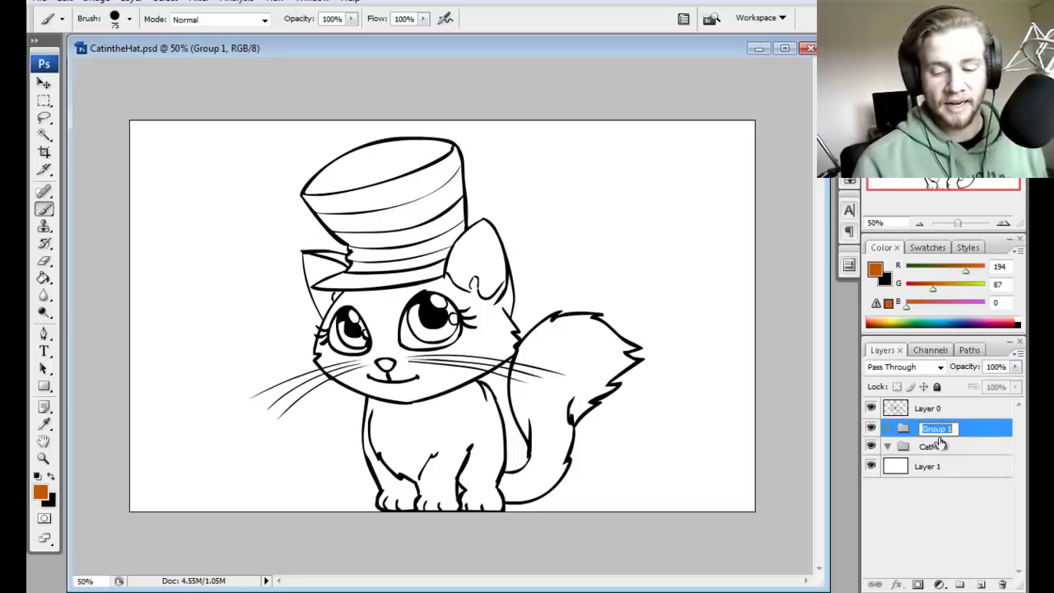
{"action": "type", "text": "Ha"}
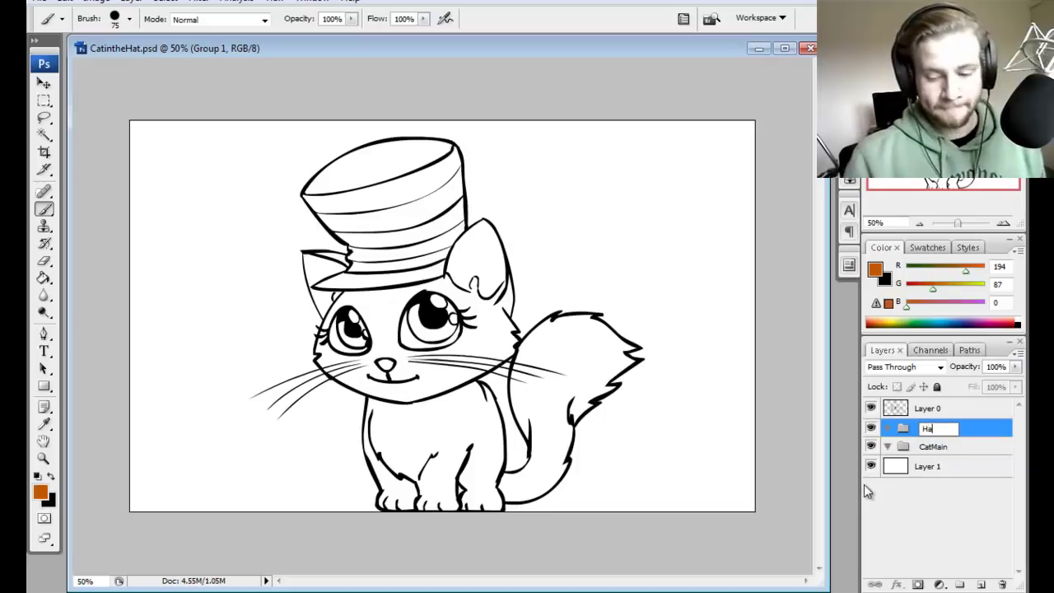
{"action": "type", "text": "tMain"}
{"action": "key", "text": "Return"}
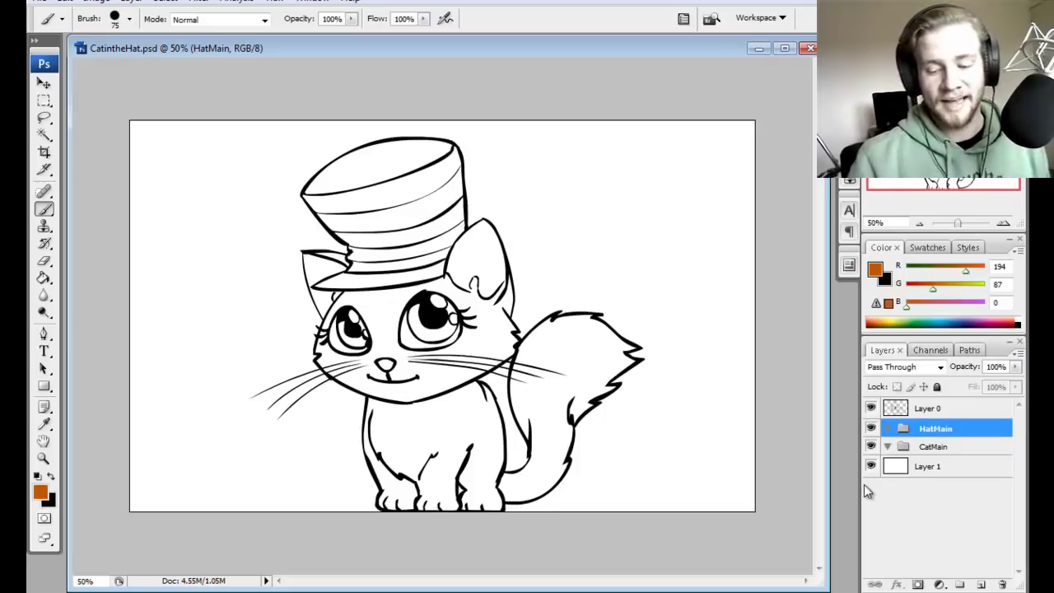
Step: Add a third group named Extras, then make CatMain the active group
{"action": "left_click", "coordinate": [960, 585]}
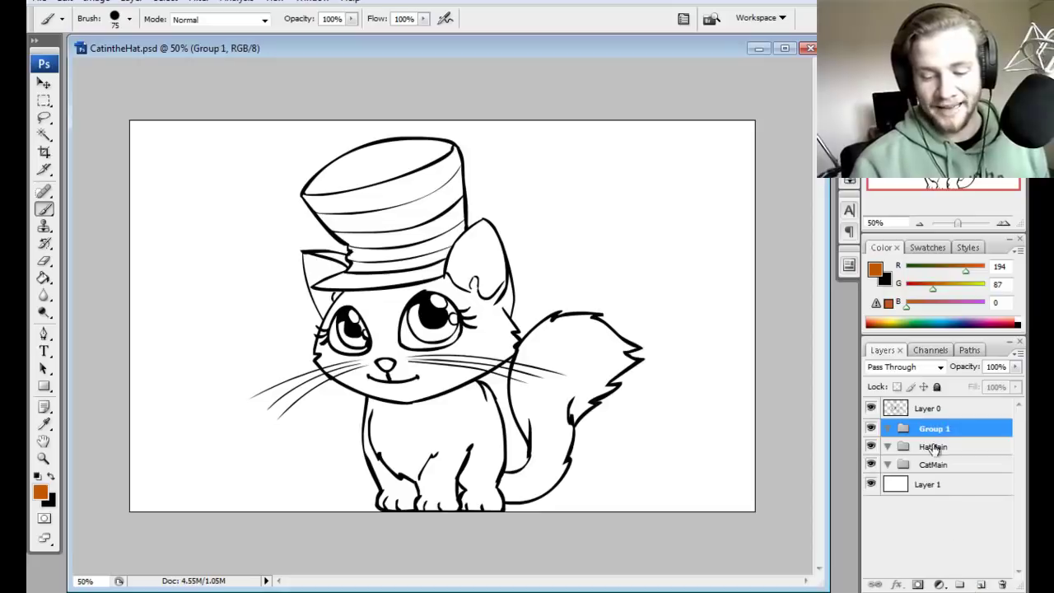
{"action": "double_click", "coordinate": [939, 429]}
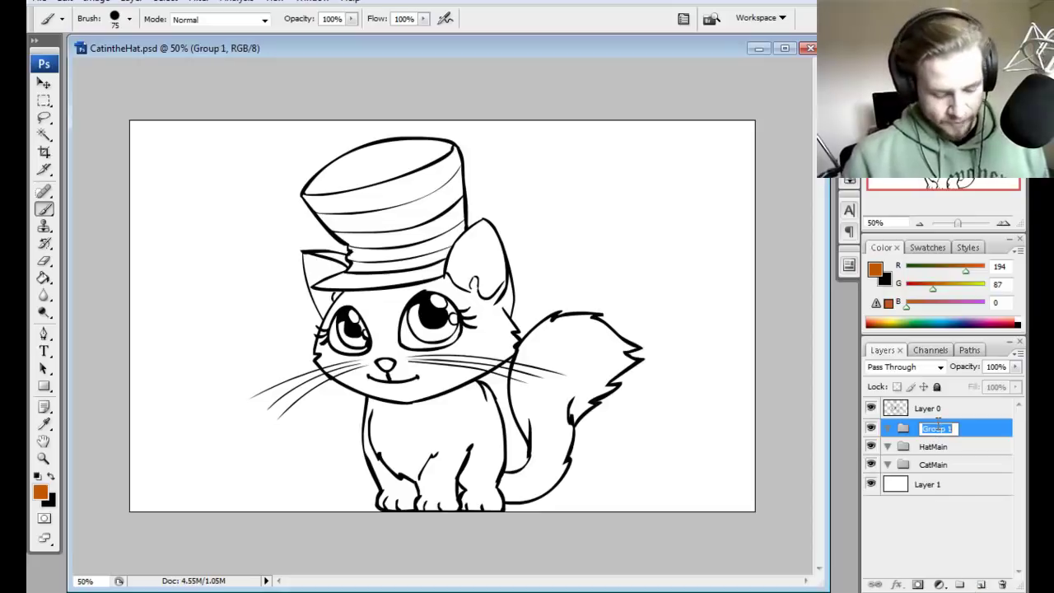
{"action": "type", "text": "E"}
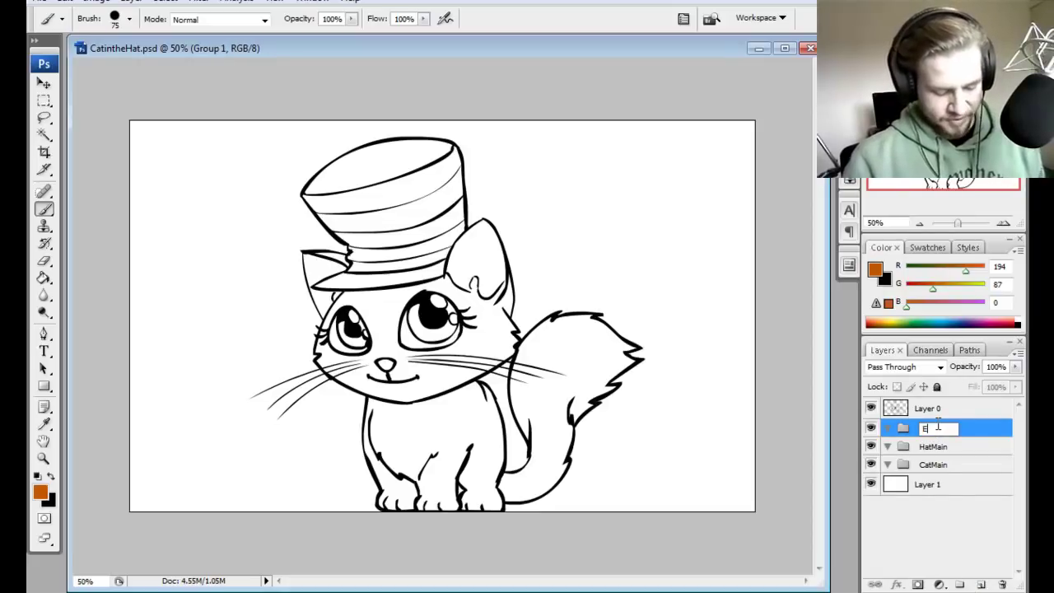
{"action": "type", "text": "xtras"}
{"action": "key", "text": "Return"}
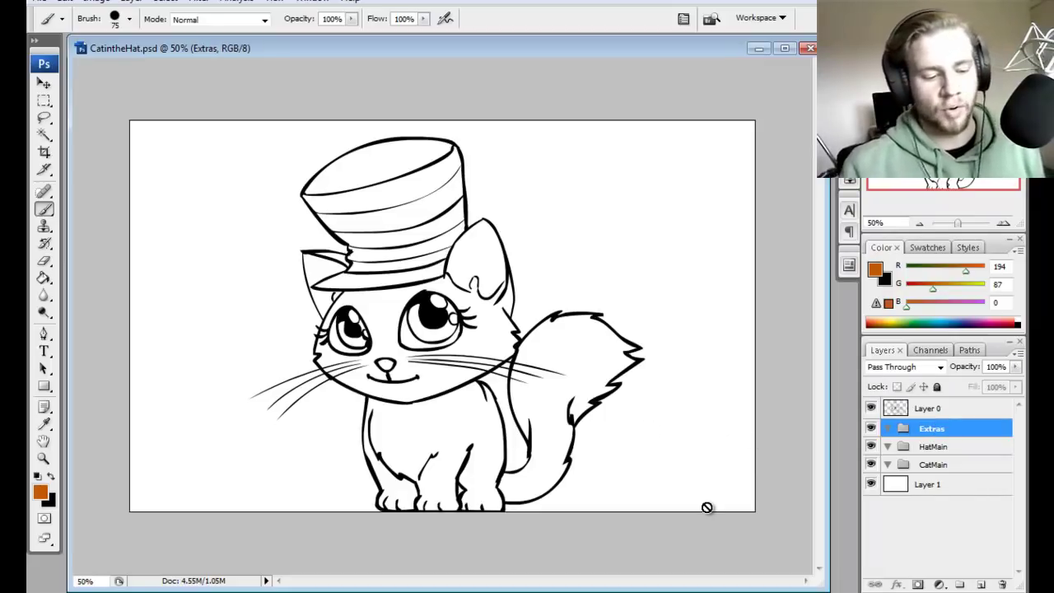
{"action": "left_click", "coordinate": [936, 466]}
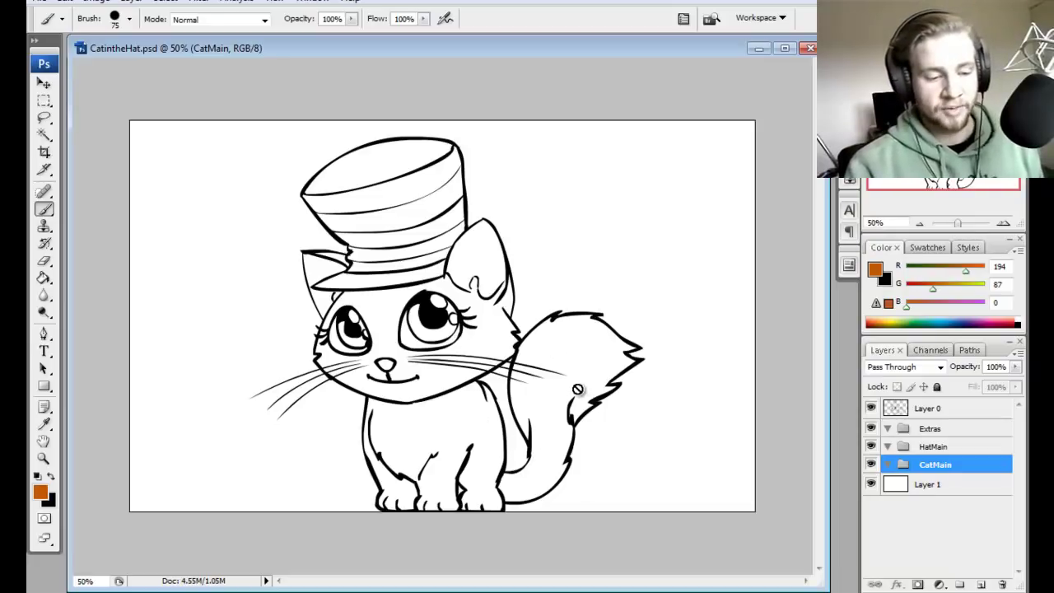
{"action": "left_click_drag", "start_coordinate": [585, 49], "coordinate": [595, 59]}
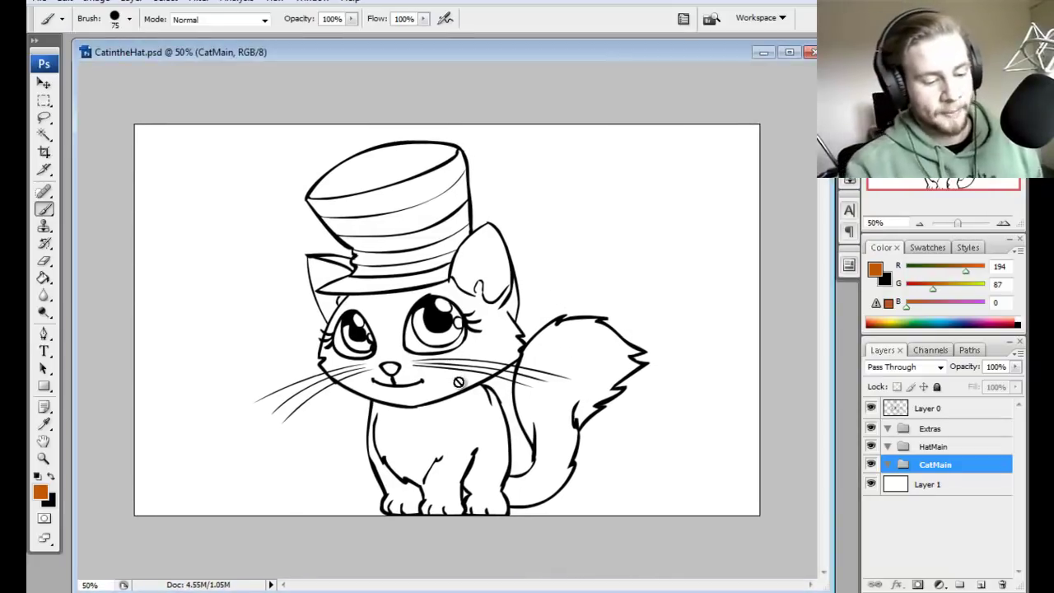
Step: Add an empty Layer 2 inside CatMain and zoom in on the cat
{"action": "key", "text": "z"}
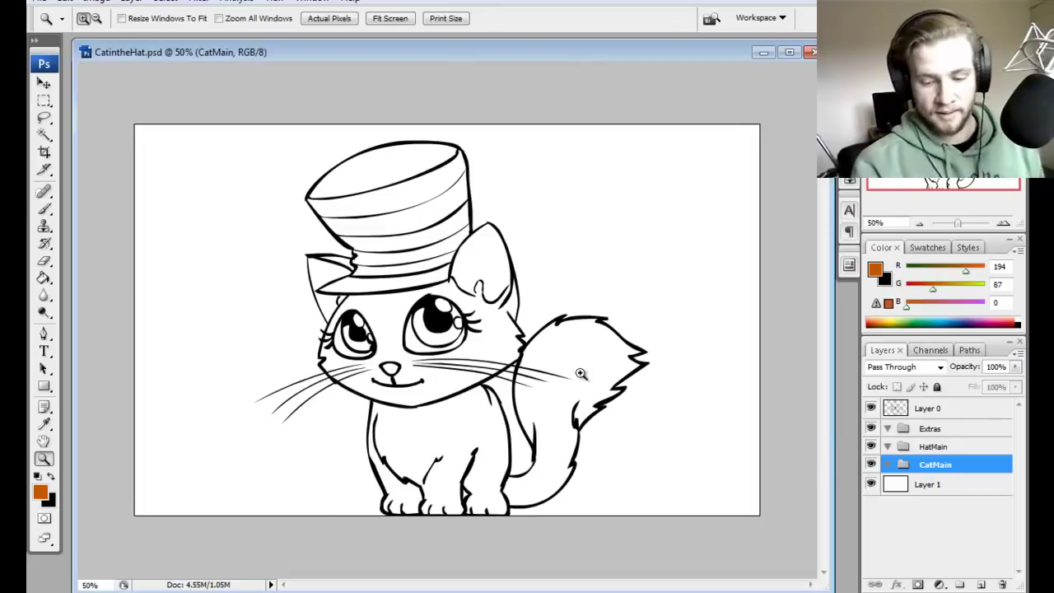
{"action": "left_click", "coordinate": [981, 584]}
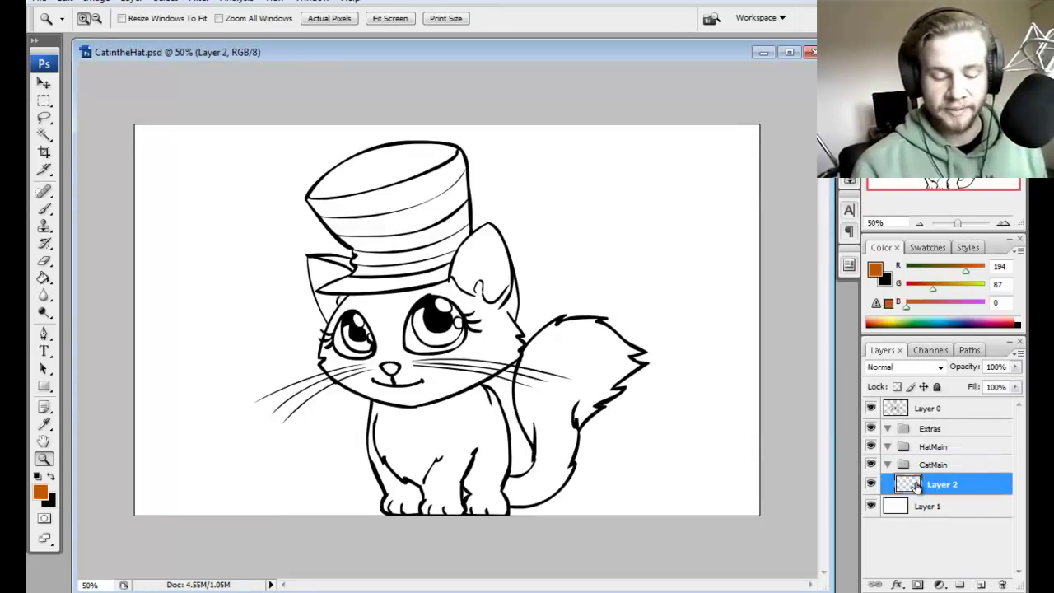
{"action": "left_click_drag", "start_coordinate": [180, 267], "coordinate": [651, 516]}
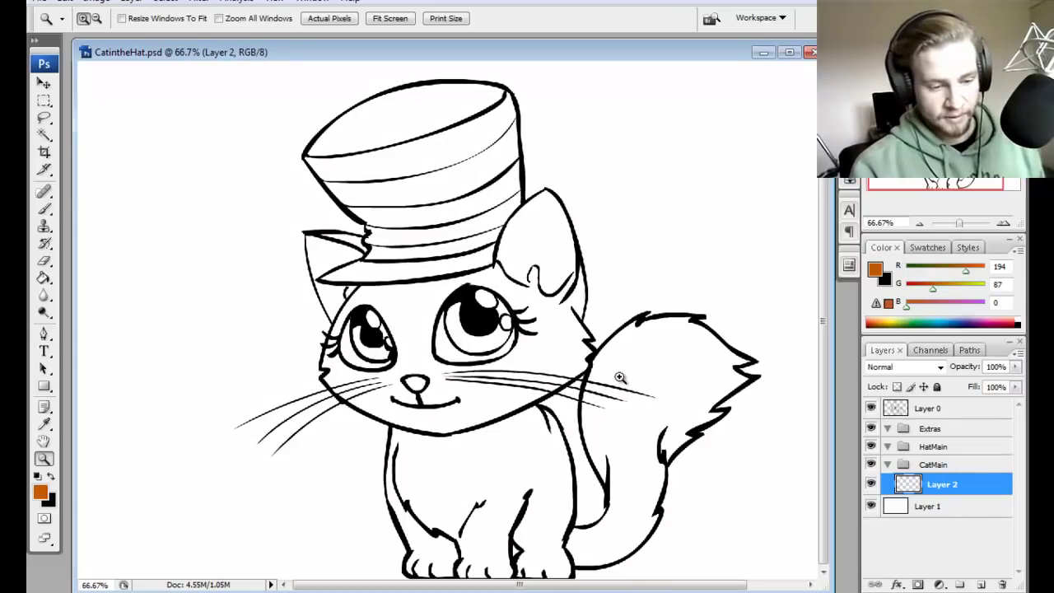
{"action": "left_click", "coordinate": [503, 399]}
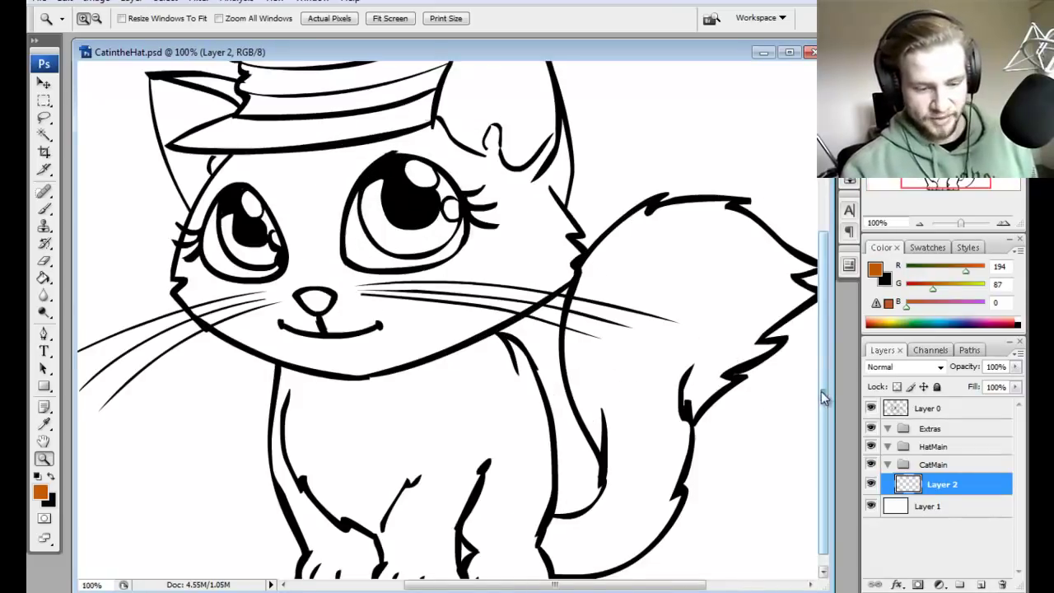
{"action": "scroll", "coordinate": [791, 402], "scroll_direction": "down", "scroll_amount": 1}
Step: Set up the Brush with foreground colour orange d66000 and a 44 px diameter
{"action": "key", "text": "b"}
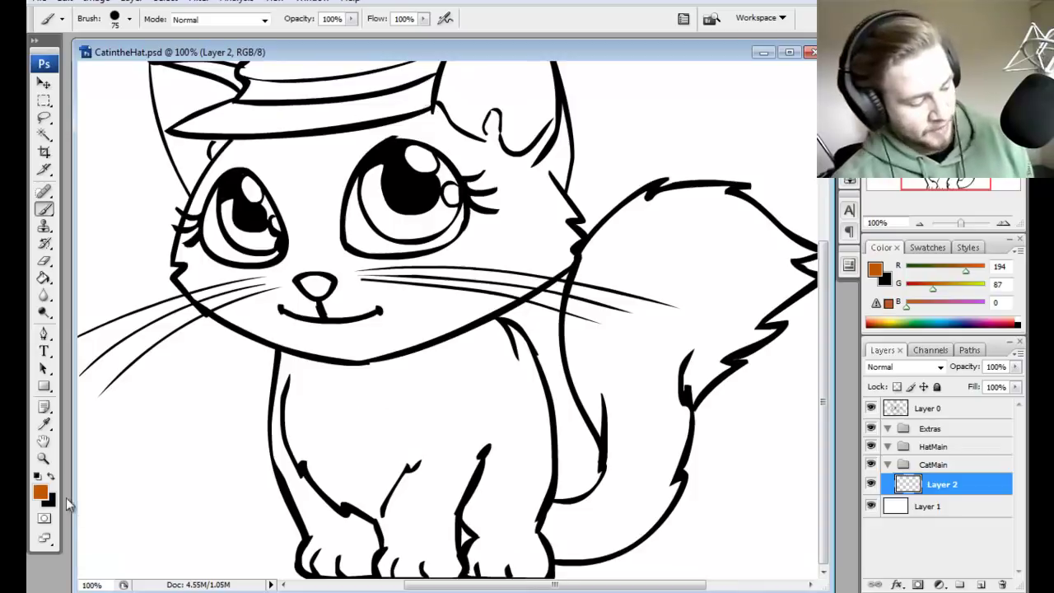
{"action": "left_click", "coordinate": [39, 491]}
{"action": "left_click", "coordinate": [575, 266]}
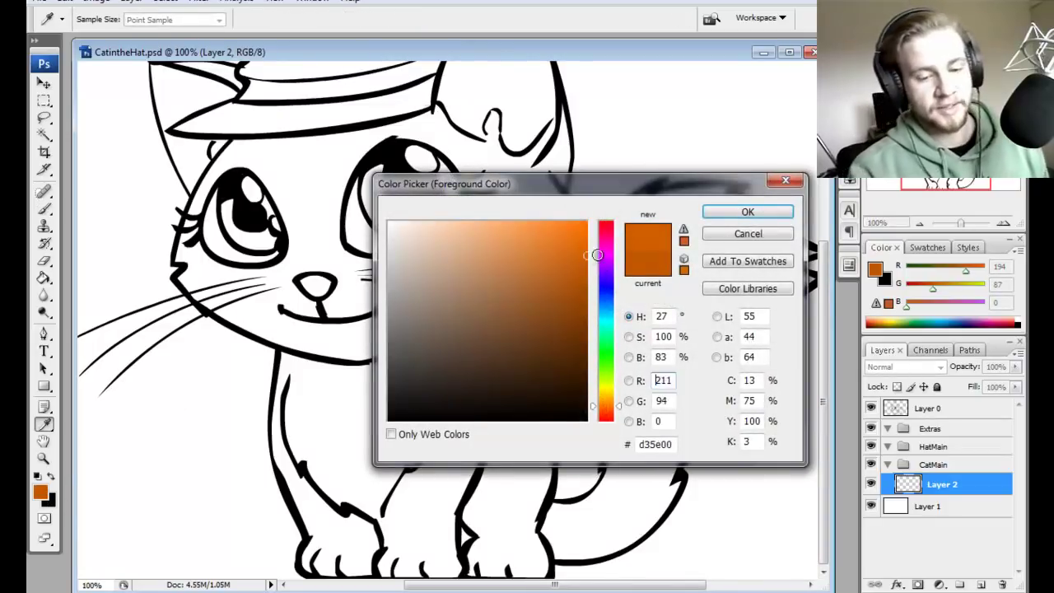
{"action": "left_click", "coordinate": [741, 213]}
{"action": "left_click", "coordinate": [128, 18]}
{"action": "left_click_drag", "start_coordinate": [103, 64], "coordinate": [81, 64]}
{"action": "left_click", "coordinate": [251, 51]}
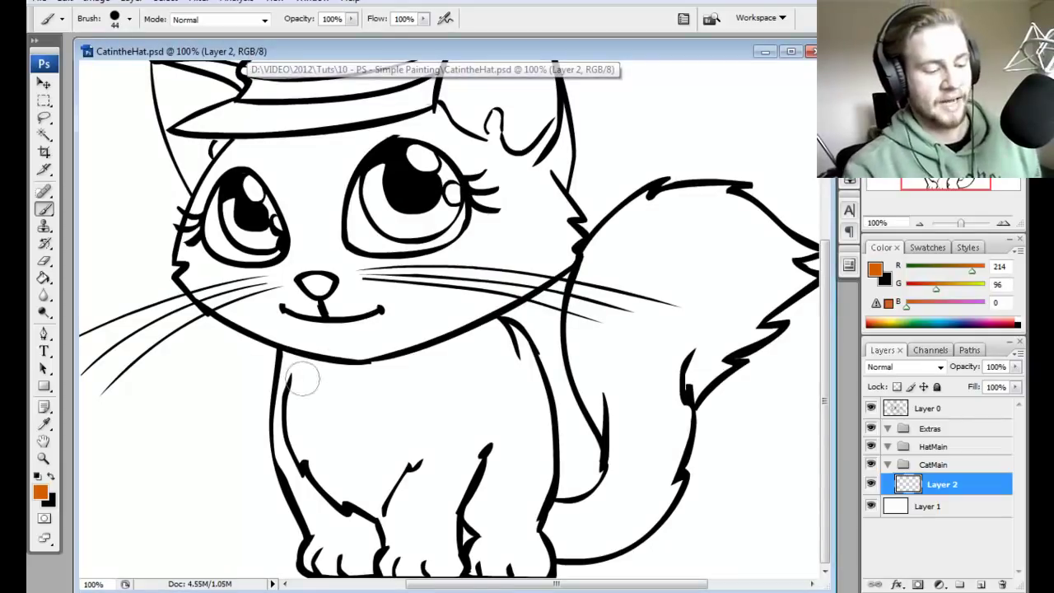
Step: Paint orange over the chest, left leg, right paw and back paw, redoing one overshooting stroke
{"action": "mouse_move", "coordinate": [302, 376]}
{"action": "left_mouse_down"}
{"action": "mouse_move", "coordinate": [296, 394]}
{"action": "mouse_move", "coordinate": [298, 346]}
{"action": "mouse_move", "coordinate": [290, 440]}
{"action": "mouse_move", "coordinate": [290, 424]}
{"action": "mouse_move", "coordinate": [298, 486]}
{"action": "mouse_move", "coordinate": [330, 550]}
{"action": "mouse_move", "coordinate": [318, 556]}
{"action": "mouse_move", "coordinate": [329, 567]}
{"action": "mouse_move", "coordinate": [403, 536]}
{"action": "mouse_move", "coordinate": [374, 568]}
{"action": "mouse_move", "coordinate": [404, 546]}
{"action": "mouse_move", "coordinate": [453, 560]}
{"action": "mouse_move", "coordinate": [436, 539]}
{"action": "mouse_move", "coordinate": [445, 507]}
{"action": "left_mouse_up"}
{"action": "mouse_move", "coordinate": [471, 437]}
{"action": "left_mouse_down"}
{"action": "mouse_move", "coordinate": [465, 499]}
{"action": "mouse_move", "coordinate": [494, 523]}
{"action": "mouse_move", "coordinate": [488, 565]}
{"action": "mouse_move", "coordinate": [509, 548]}
{"action": "mouse_move", "coordinate": [545, 568]}
{"action": "mouse_move", "coordinate": [534, 527]}
{"action": "mouse_move", "coordinate": [544, 507]}
{"action": "mouse_move", "coordinate": [581, 513]}
{"action": "mouse_move", "coordinate": [569, 515]}
{"action": "mouse_move", "coordinate": [622, 494]}
{"action": "left_mouse_up"}
{"action": "key", "text": "ctrl+z"}
{"action": "mouse_move", "coordinate": [536, 519]}
{"action": "left_mouse_down"}
{"action": "mouse_move", "coordinate": [593, 510]}
{"action": "mouse_move", "coordinate": [630, 476]}
{"action": "left_mouse_up"}
Step: Set the eraser to 16 px at 100% opacity, then brush orange up the tail's inner edge
{"action": "key", "text": "e"}
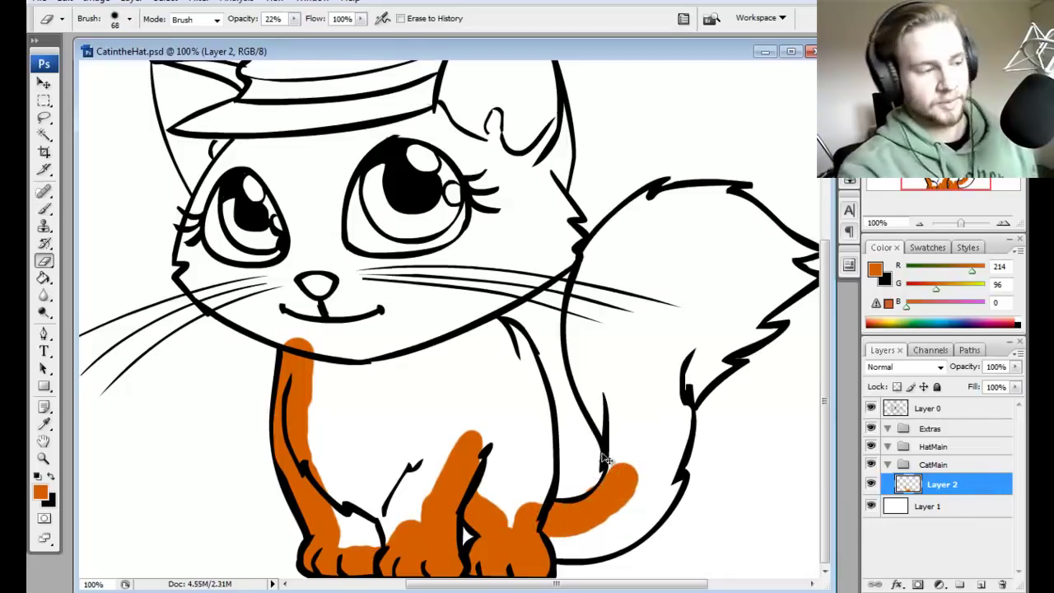
{"action": "left_click", "coordinate": [129, 19]}
{"action": "left_click_drag", "start_coordinate": [72, 61], "coordinate": [60, 61]}
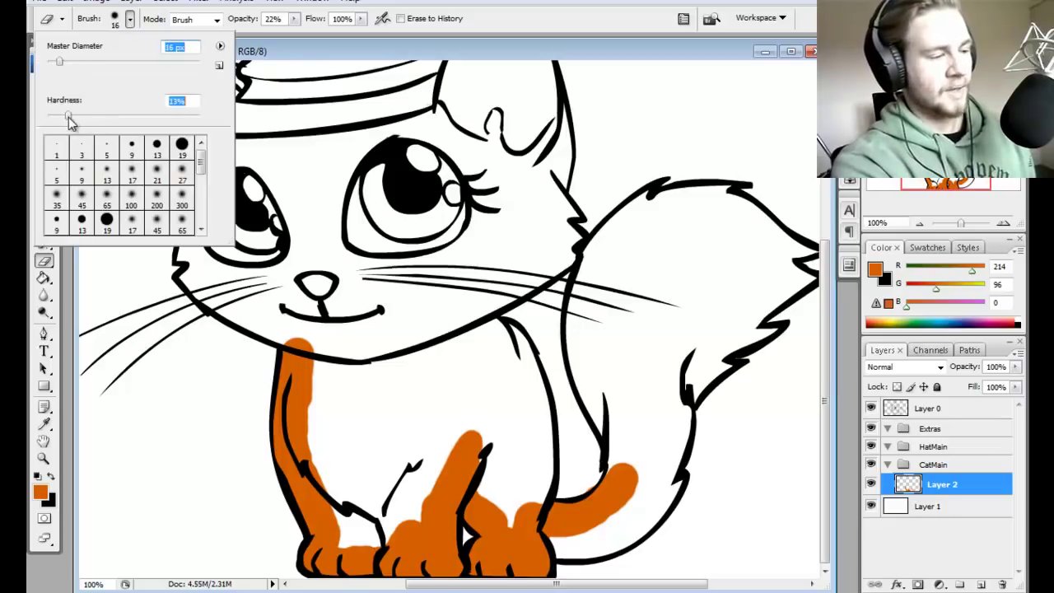
{"action": "left_click_drag", "start_coordinate": [294, 19], "coordinate": [309, 39]}
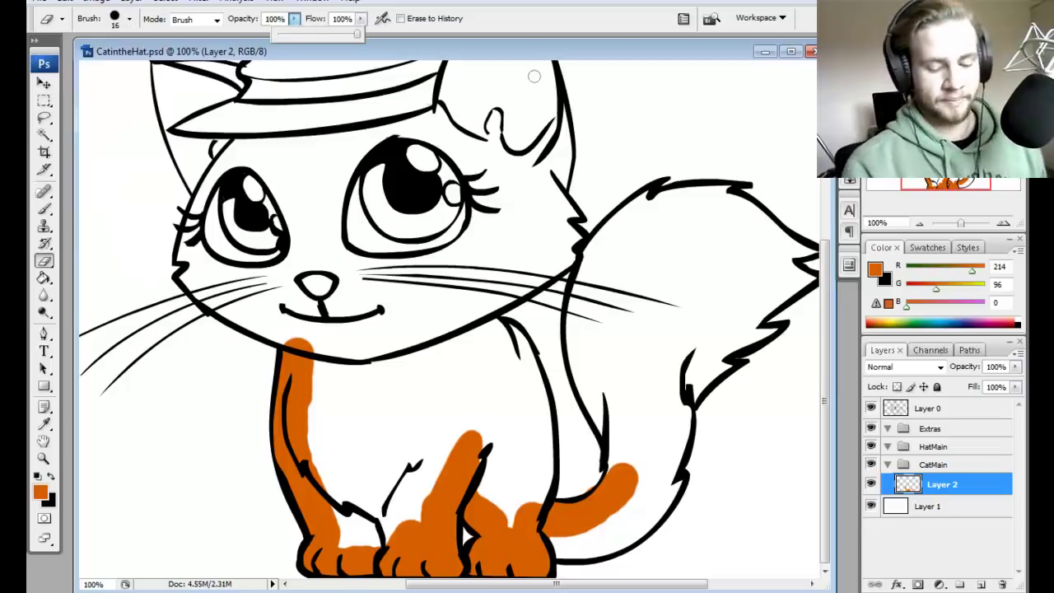
{"action": "key", "text": "0"}
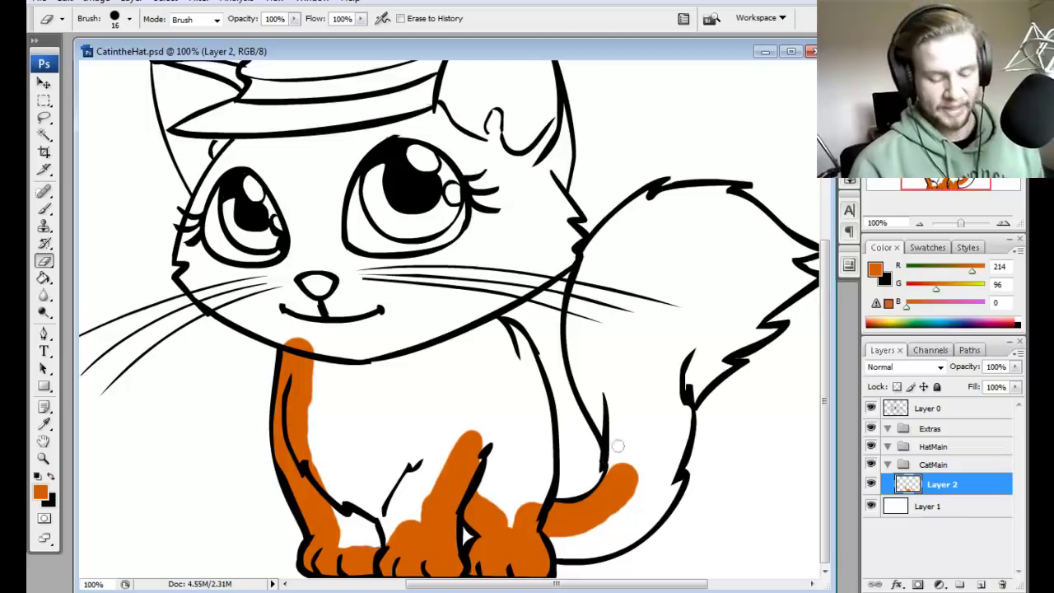
{"action": "key", "text": "b"}
{"action": "mouse_move", "coordinate": [619, 486]}
{"action": "left_mouse_down"}
{"action": "mouse_move", "coordinate": [621, 408]}
{"action": "mouse_move", "coordinate": [622, 422]}
{"action": "mouse_move", "coordinate": [586, 363]}
{"action": "mouse_move", "coordinate": [577, 309]}
{"action": "mouse_move", "coordinate": [597, 247]}
{"action": "mouse_move", "coordinate": [659, 200]}
{"action": "mouse_move", "coordinate": [643, 210]}
{"action": "left_mouse_up"}
Step: Set the brush to 31 px and fill the tail's top, bottom and middle with orange
{"action": "left_click", "coordinate": [129, 18]}
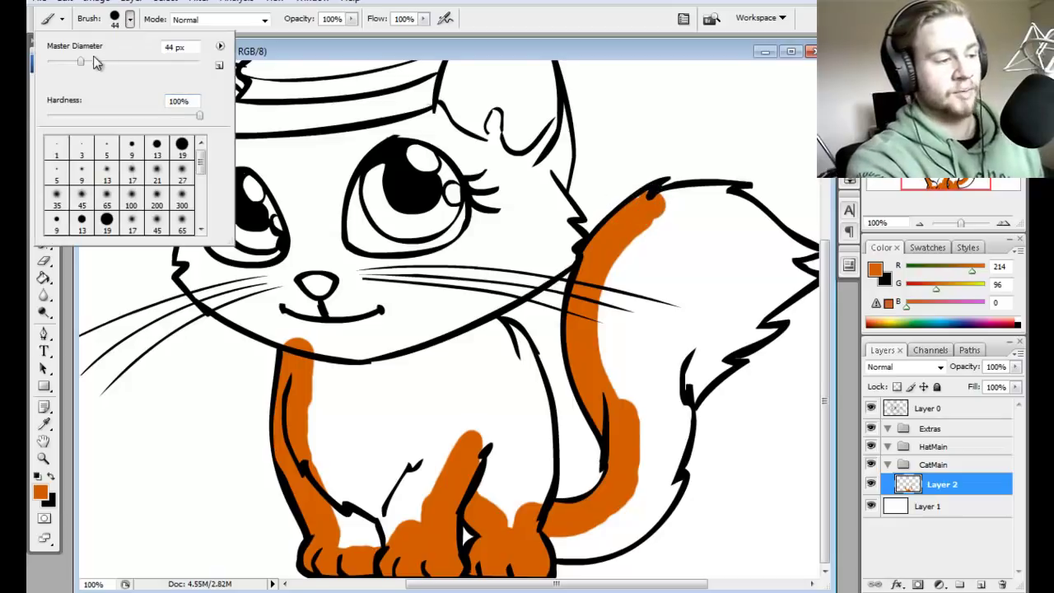
{"action": "left_click", "coordinate": [648, 200]}
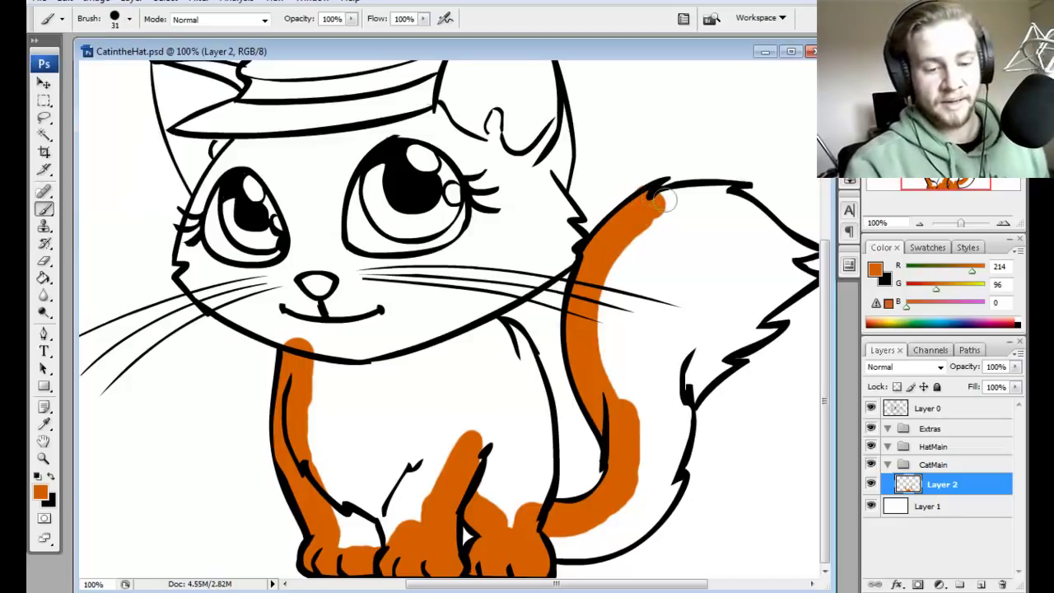
{"action": "mouse_move", "coordinate": [663, 200]}
{"action": "left_mouse_down"}
{"action": "mouse_move", "coordinate": [650, 203]}
{"action": "mouse_move", "coordinate": [725, 192]}
{"action": "mouse_move", "coordinate": [796, 252]}
{"action": "left_mouse_up"}
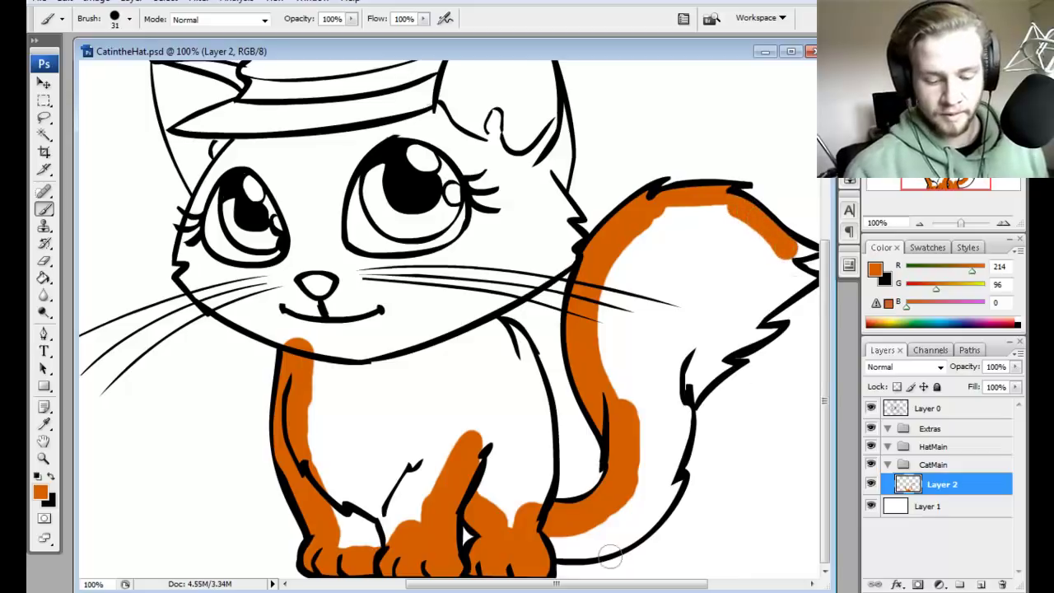
{"action": "left_click_drag", "start_coordinate": [610, 583], "coordinate": [616, 583]}
{"action": "mouse_move", "coordinate": [531, 540]}
{"action": "left_mouse_down"}
{"action": "mouse_move", "coordinate": [604, 531]}
{"action": "mouse_move", "coordinate": [579, 552]}
{"action": "mouse_move", "coordinate": [619, 531]}
{"action": "mouse_move", "coordinate": [655, 482]}
{"action": "mouse_move", "coordinate": [647, 500]}
{"action": "mouse_move", "coordinate": [643, 478]}
{"action": "mouse_move", "coordinate": [603, 522]}
{"action": "mouse_move", "coordinate": [661, 430]}
{"action": "mouse_move", "coordinate": [653, 466]}
{"action": "mouse_move", "coordinate": [666, 414]}
{"action": "mouse_move", "coordinate": [653, 461]}
{"action": "mouse_move", "coordinate": [662, 369]}
{"action": "mouse_move", "coordinate": [632, 426]}
{"action": "mouse_move", "coordinate": [634, 381]}
{"action": "mouse_move", "coordinate": [622, 399]}
{"action": "mouse_move", "coordinate": [593, 357]}
{"action": "mouse_move", "coordinate": [617, 246]}
{"action": "mouse_move", "coordinate": [653, 208]}
{"action": "mouse_move", "coordinate": [693, 205]}
{"action": "mouse_move", "coordinate": [747, 236]}
{"action": "mouse_move", "coordinate": [660, 246]}
{"action": "mouse_move", "coordinate": [637, 332]}
{"action": "mouse_move", "coordinate": [671, 294]}
{"action": "mouse_move", "coordinate": [676, 326]}
{"action": "mouse_move", "coordinate": [730, 278]}
{"action": "mouse_move", "coordinate": [728, 247]}
{"action": "mouse_move", "coordinate": [688, 309]}
{"action": "mouse_move", "coordinate": [688, 343]}
{"action": "mouse_move", "coordinate": [700, 353]}
{"action": "mouse_move", "coordinate": [679, 385]}
{"action": "mouse_move", "coordinate": [706, 360]}
{"action": "mouse_move", "coordinate": [669, 400]}
{"action": "mouse_move", "coordinate": [719, 334]}
{"action": "mouse_move", "coordinate": [700, 344]}
{"action": "mouse_move", "coordinate": [759, 332]}
{"action": "mouse_move", "coordinate": [735, 341]}
{"action": "mouse_move", "coordinate": [747, 336]}
{"action": "mouse_move", "coordinate": [743, 309]}
{"action": "mouse_move", "coordinate": [716, 319]}
{"action": "mouse_move", "coordinate": [799, 276]}
{"action": "mouse_move", "coordinate": [769, 297]}
{"action": "mouse_move", "coordinate": [759, 268]}
{"action": "left_mouse_up"}
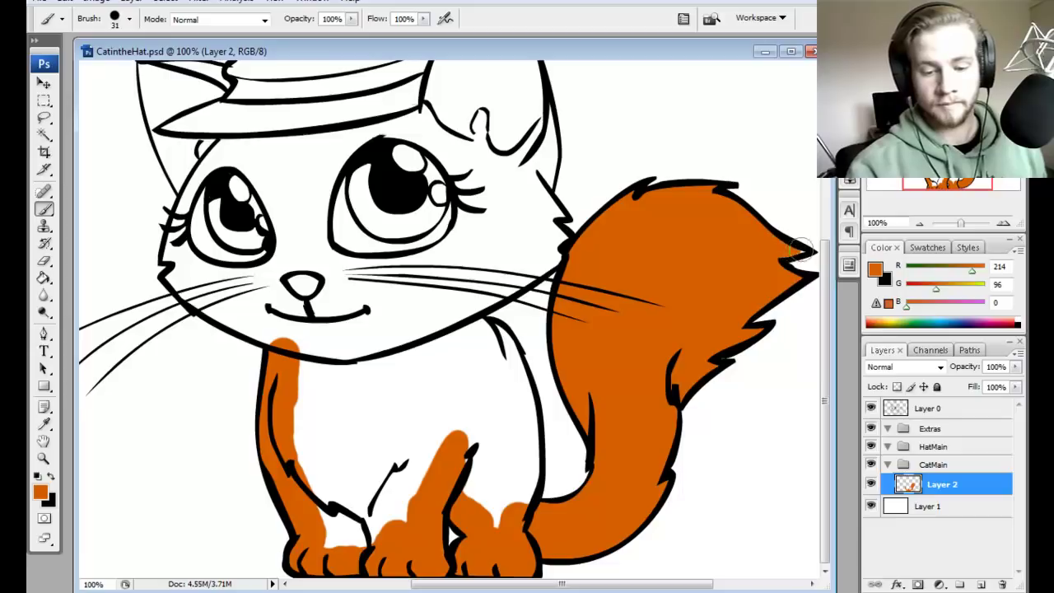
Step: Paint orange along the neckline and over the chest and legs
{"action": "left_click_drag", "start_coordinate": [604, 585], "coordinate": [600, 588]}
{"action": "mouse_move", "coordinate": [482, 465]}
{"action": "left_mouse_down"}
{"action": "mouse_move", "coordinate": [485, 500]}
{"action": "mouse_move", "coordinate": [526, 531]}
{"action": "mouse_move", "coordinate": [533, 420]}
{"action": "mouse_move", "coordinate": [493, 330]}
{"action": "mouse_move", "coordinate": [512, 349]}
{"action": "mouse_move", "coordinate": [534, 421]}
{"action": "left_mouse_up"}
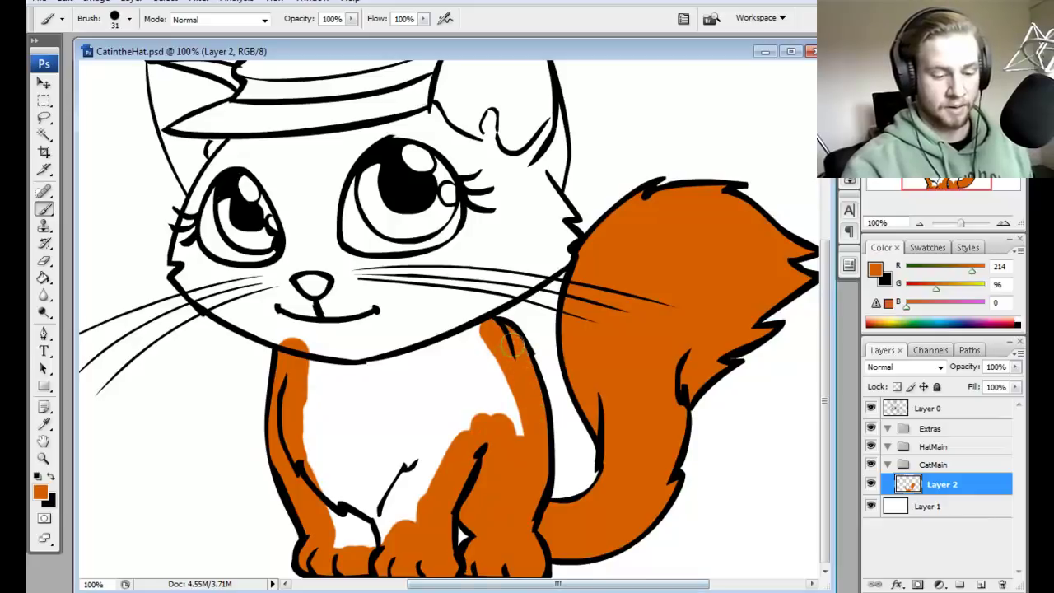
{"action": "mouse_move", "coordinate": [301, 366]}
{"action": "left_mouse_down"}
{"action": "mouse_move", "coordinate": [377, 370]}
{"action": "mouse_move", "coordinate": [482, 330]}
{"action": "left_mouse_up"}
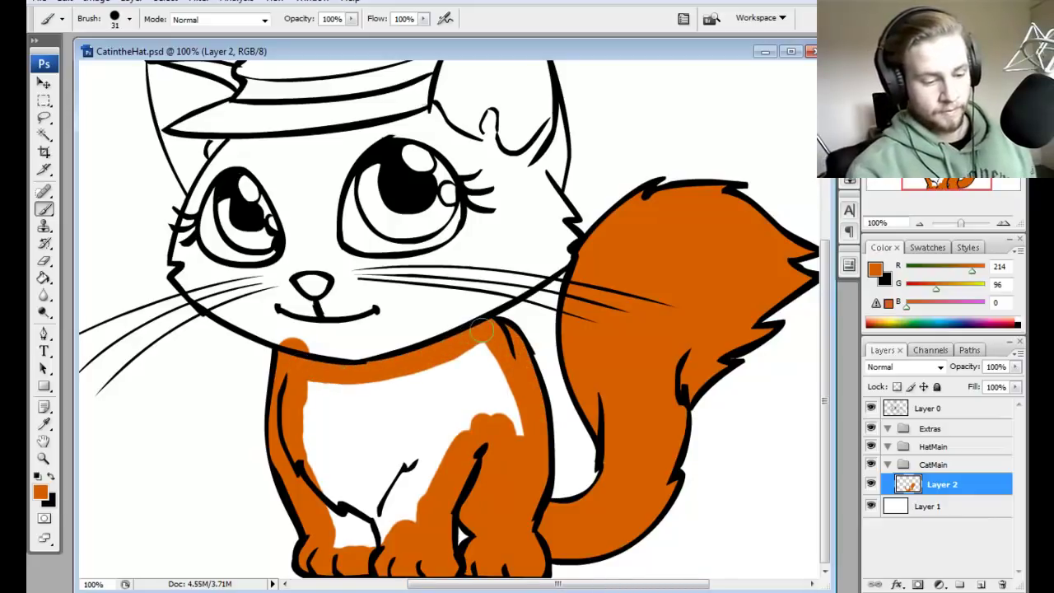
{"action": "mouse_move", "coordinate": [309, 387]}
{"action": "left_mouse_down"}
{"action": "mouse_move", "coordinate": [310, 434]}
{"action": "mouse_move", "coordinate": [344, 549]}
{"action": "mouse_move", "coordinate": [362, 552]}
{"action": "mouse_move", "coordinate": [353, 412]}
{"action": "mouse_move", "coordinate": [370, 407]}
{"action": "mouse_move", "coordinate": [384, 377]}
{"action": "mouse_move", "coordinate": [391, 417]}
{"action": "mouse_move", "coordinate": [479, 340]}
{"action": "mouse_move", "coordinate": [489, 402]}
{"action": "mouse_move", "coordinate": [519, 432]}
{"action": "left_mouse_up"}
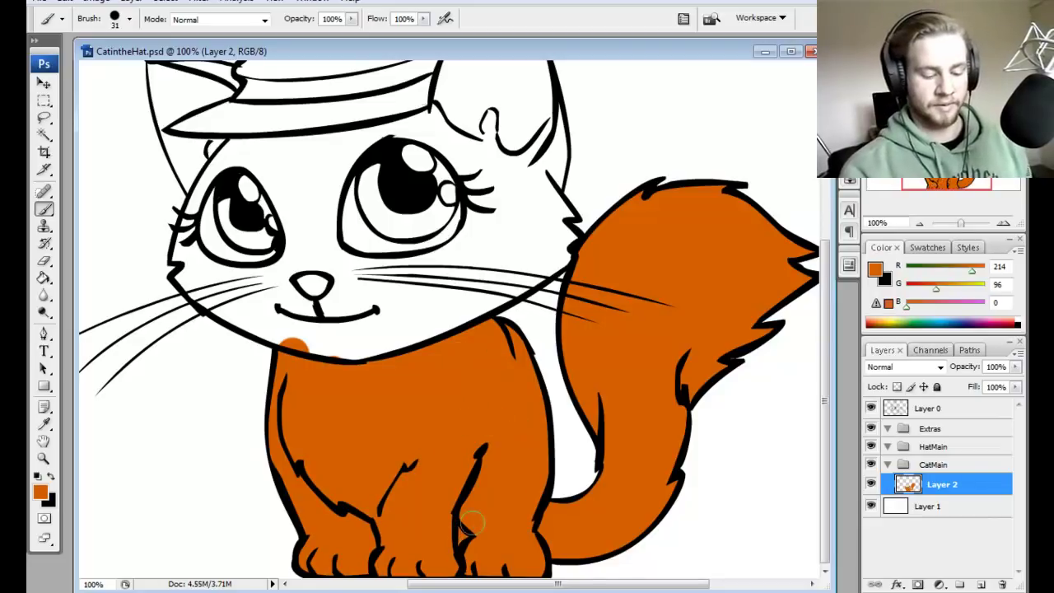
Step: Erase the orange spill under the chin and select line-art Layer 0
{"action": "key", "text": "e"}
{"action": "mouse_move", "coordinate": [284, 342]}
{"action": "left_mouse_down"}
{"action": "mouse_move", "coordinate": [313, 346]}
{"action": "mouse_move", "coordinate": [272, 338]}
{"action": "left_mouse_up"}
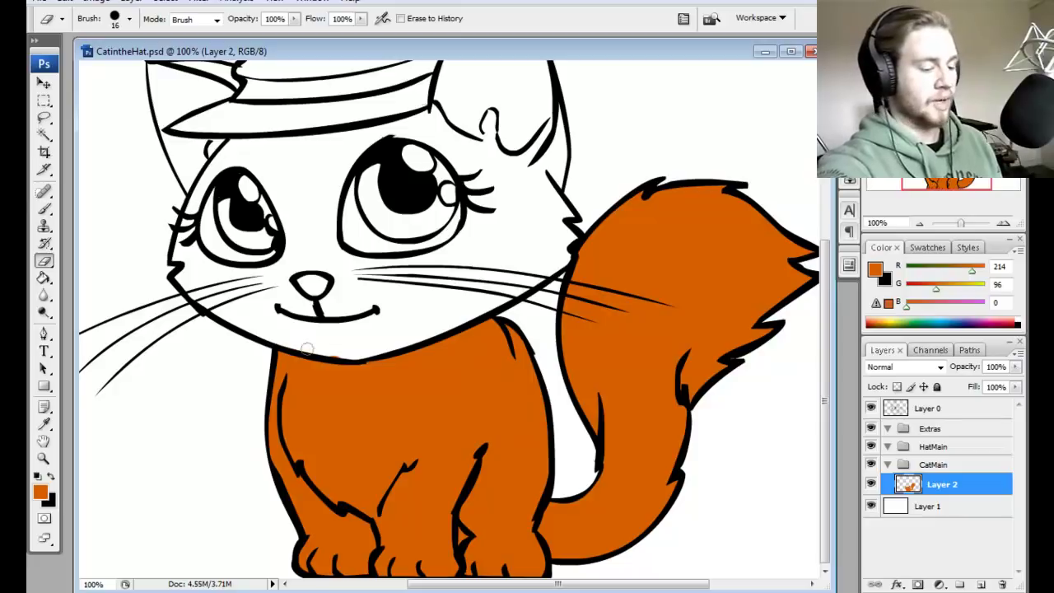
{"action": "left_click_drag", "start_coordinate": [825, 403], "coordinate": [845, 296]}
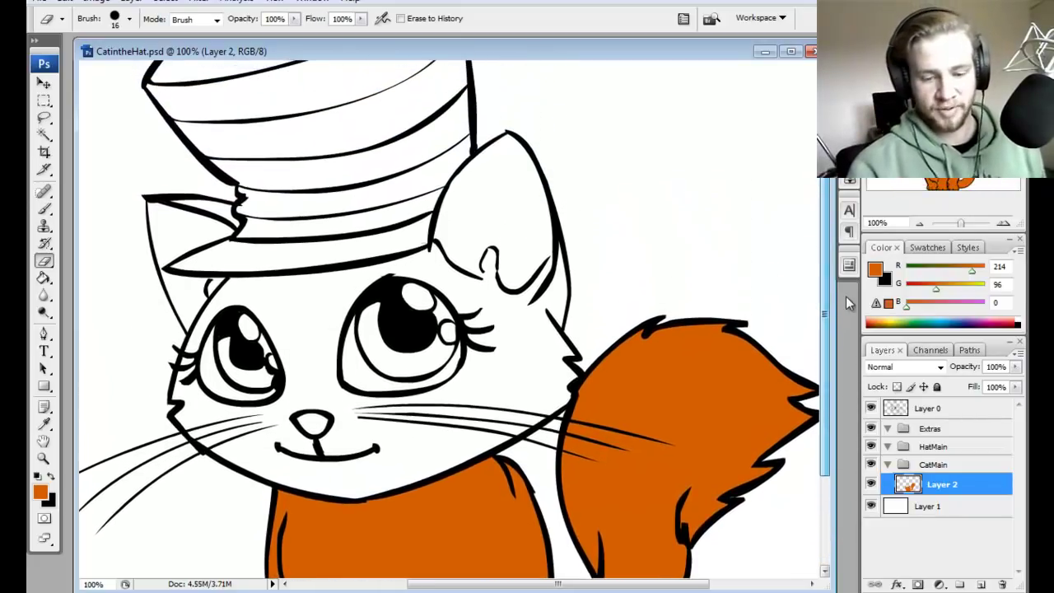
{"action": "left_click", "coordinate": [939, 411]}
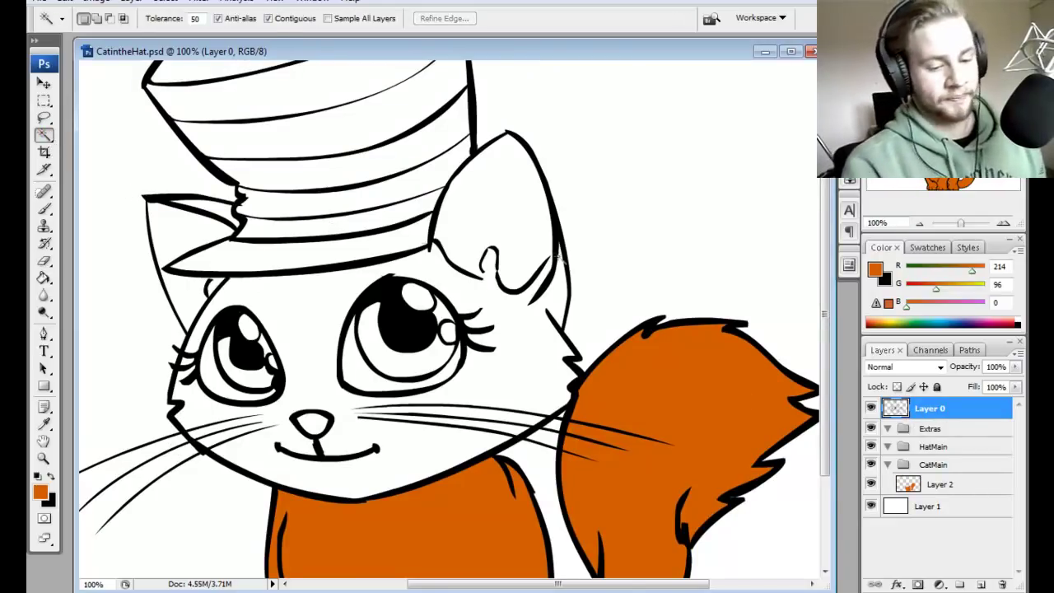
Step: Magic Wand-select the face and brim area, target Layer 2, and expand the selection 2 pixels
{"action": "left_click", "coordinate": [543, 330]}
{"action": "left_click", "coordinate": [178, 241], "text": "shift"}
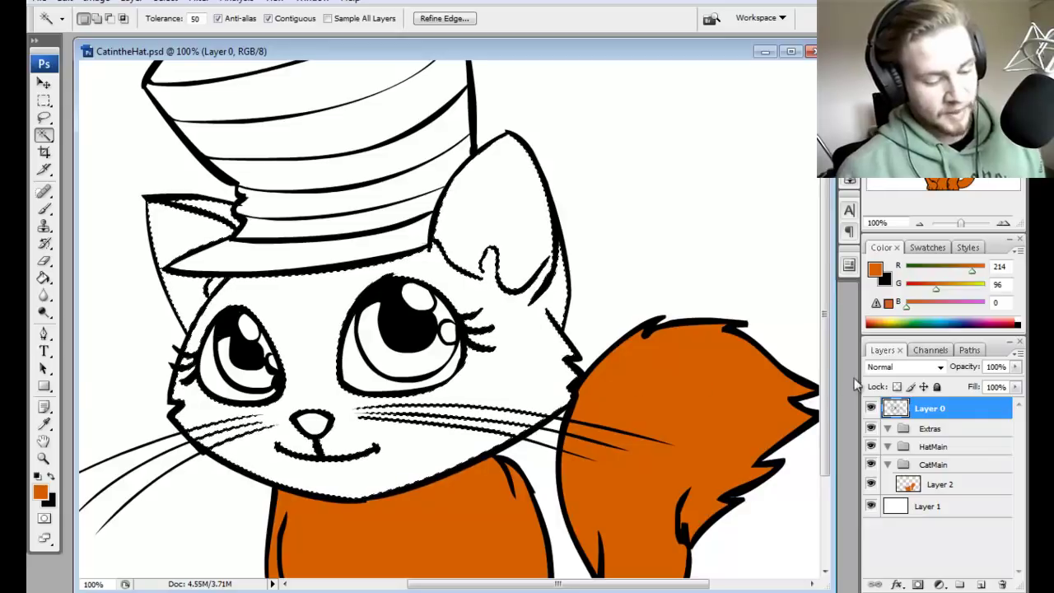
{"action": "left_click", "coordinate": [956, 486]}
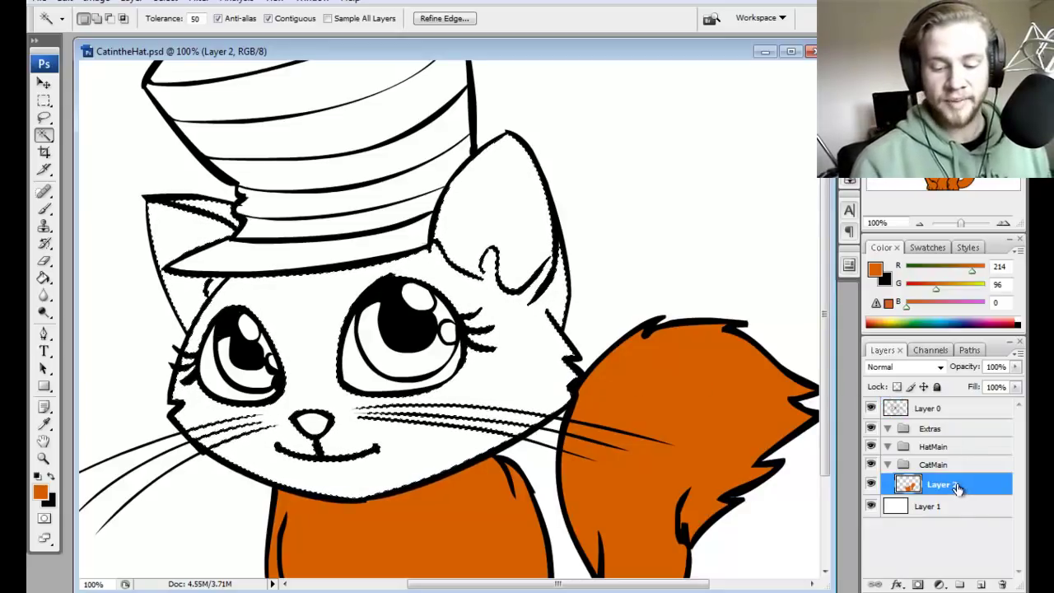
{"action": "key", "text": "m"}
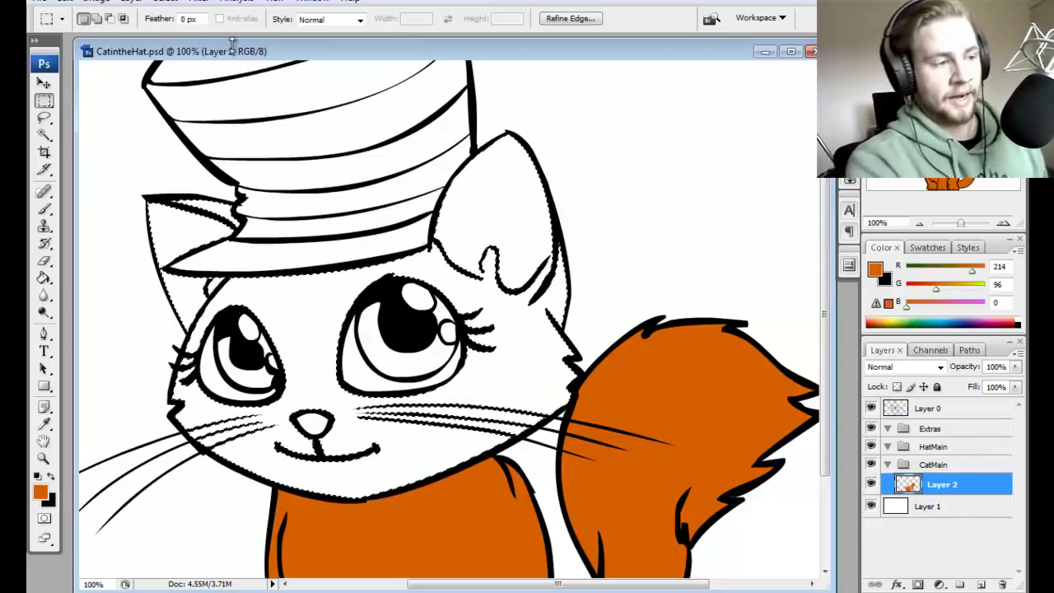
{"action": "left_click", "coordinate": [166, 3]}
{"action": "mouse_move", "coordinate": [175, 174]}
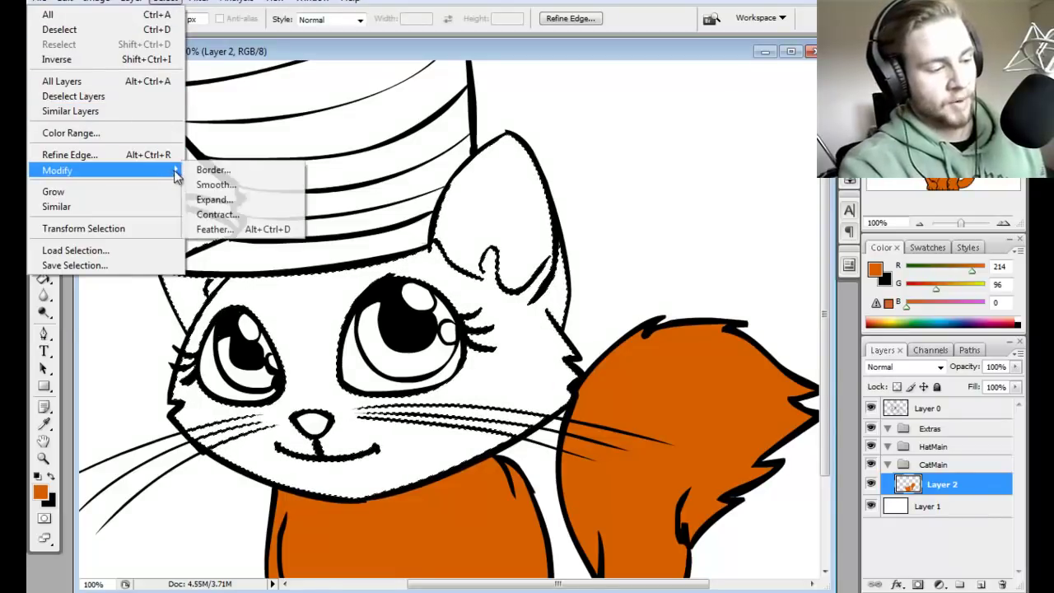
{"action": "left_click", "coordinate": [239, 200]}
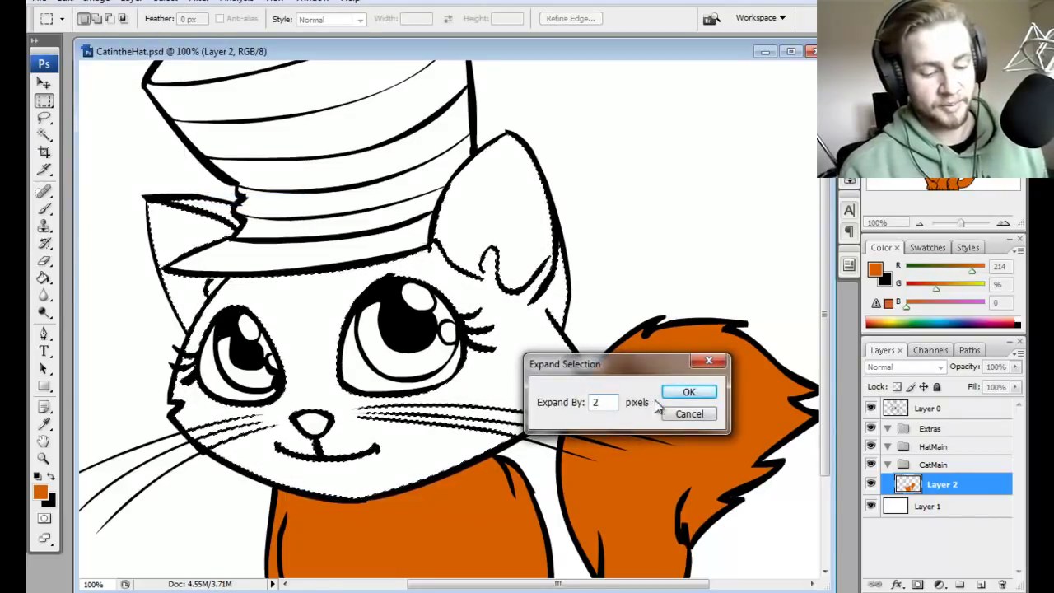
{"action": "left_click", "coordinate": [688, 393]}
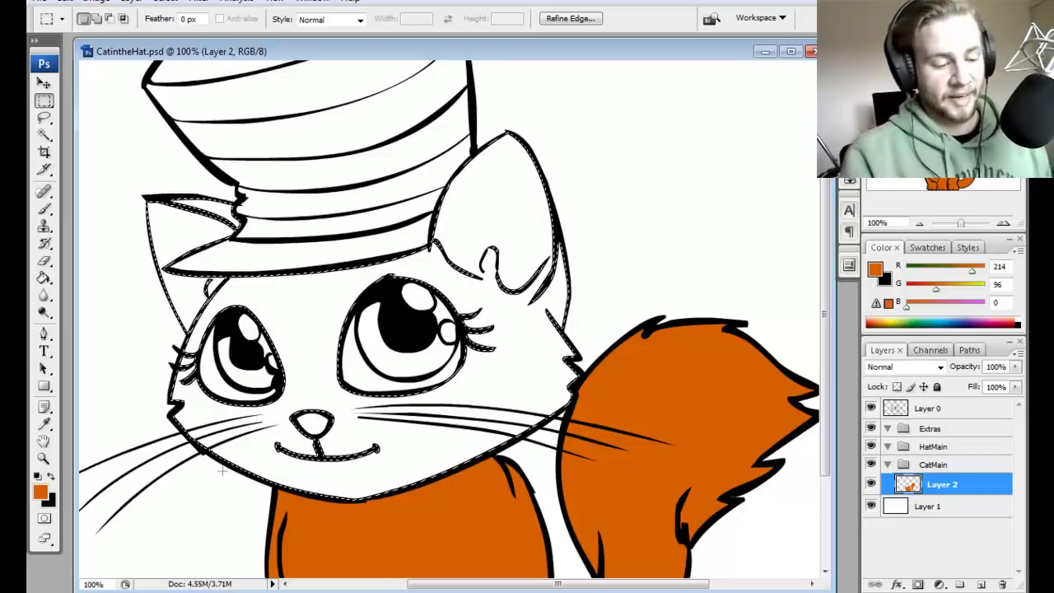
Step: Fill the head selection with orange on Layer 2 and deselect
{"action": "right_click", "coordinate": [527, 370]}
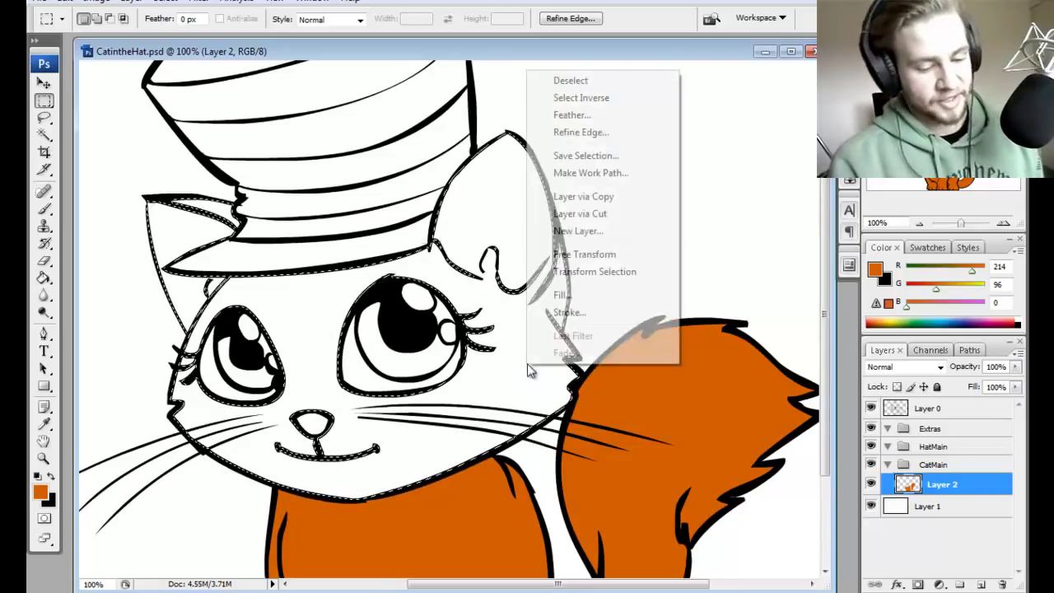
{"action": "left_click", "coordinate": [570, 299]}
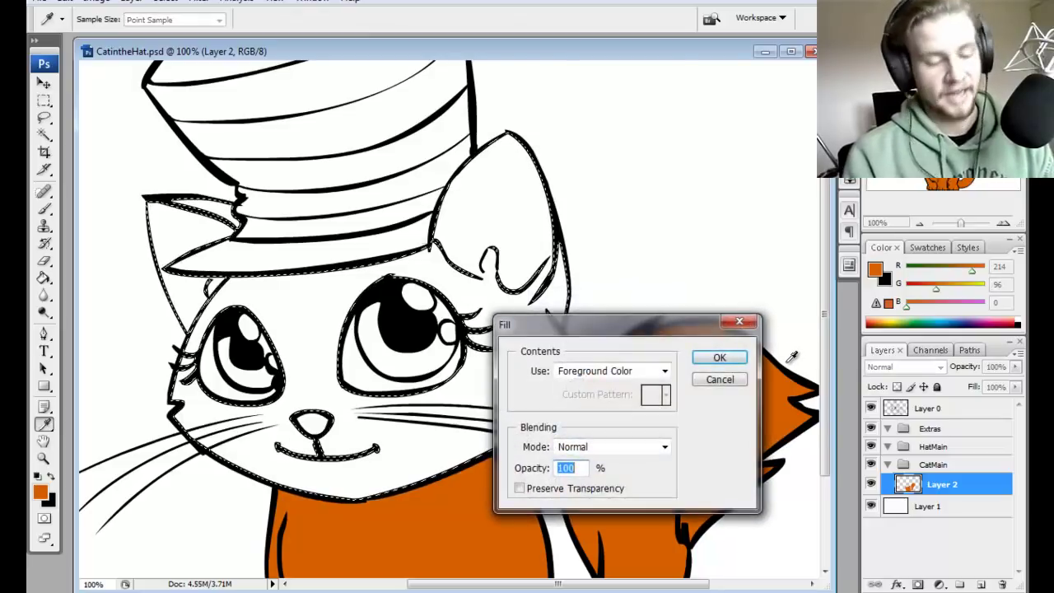
{"action": "key", "text": "Return"}
{"action": "key", "text": "m"}
{"action": "key", "text": "ctrl+d"}
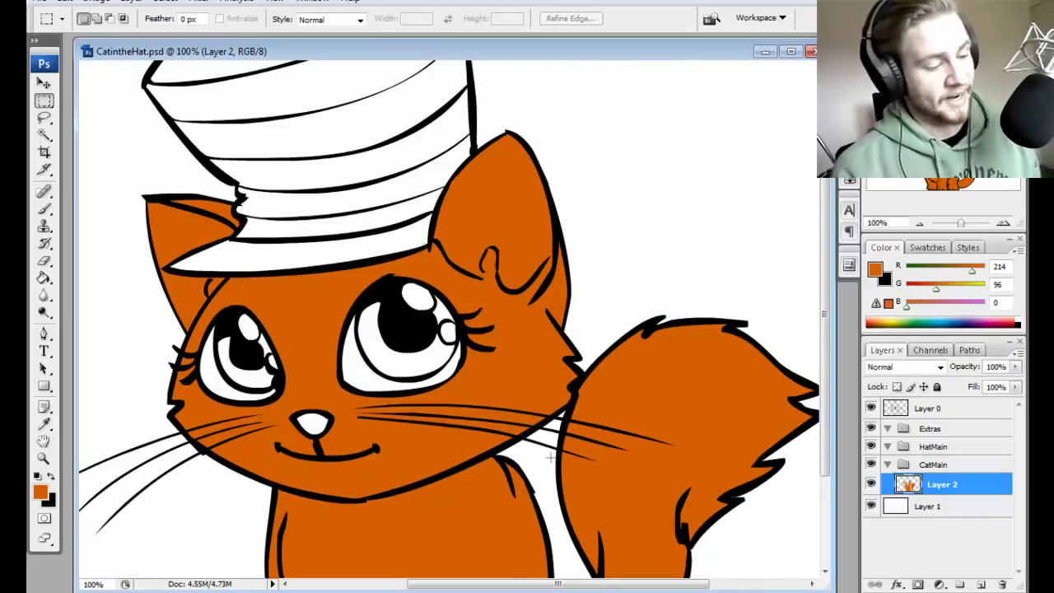
Step: Scroll around the canvas to inspect the fully orange cat
{"action": "scroll", "coordinate": [812, 302], "scroll_direction": "down", "scroll_amount": 3}
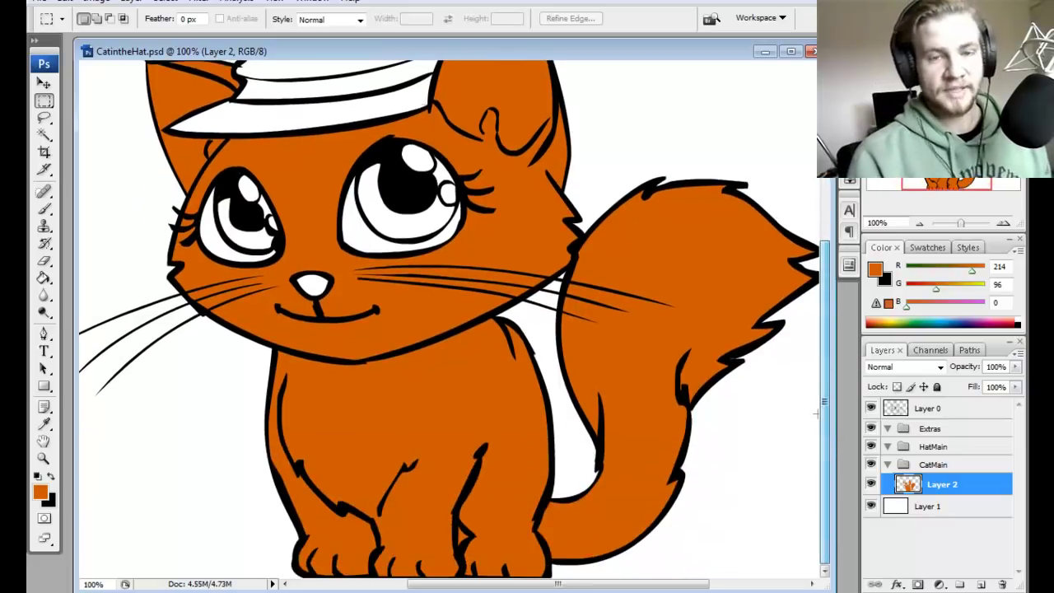
{"action": "scroll", "coordinate": [819, 414], "scroll_direction": "up", "scroll_amount": 4}
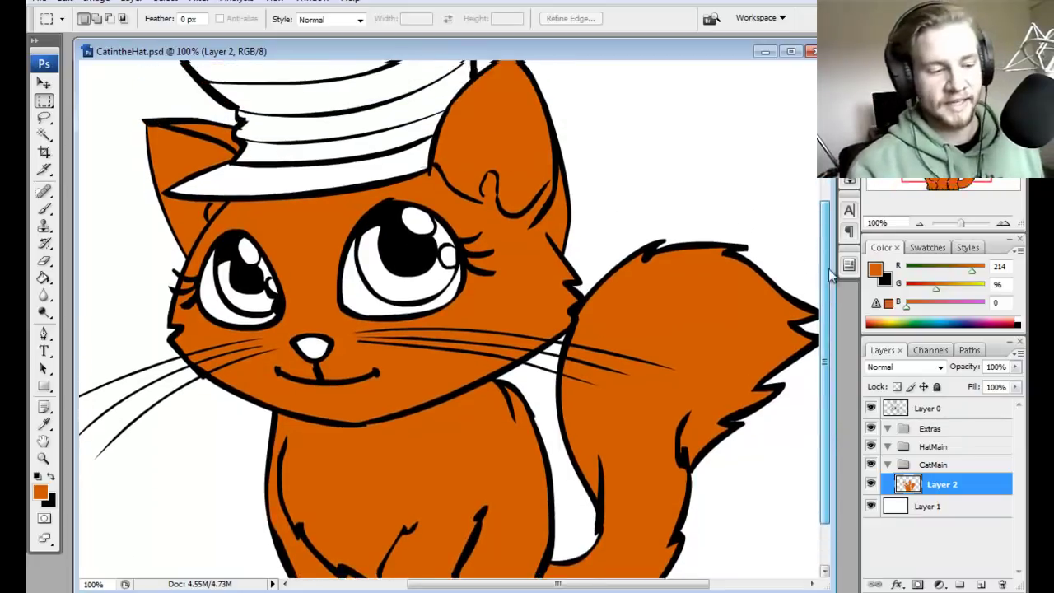
{"action": "scroll", "coordinate": [804, 358], "scroll_direction": "down", "scroll_amount": 4}
{"action": "scroll", "coordinate": [803, 358], "scroll_direction": "up", "scroll_amount": 4}
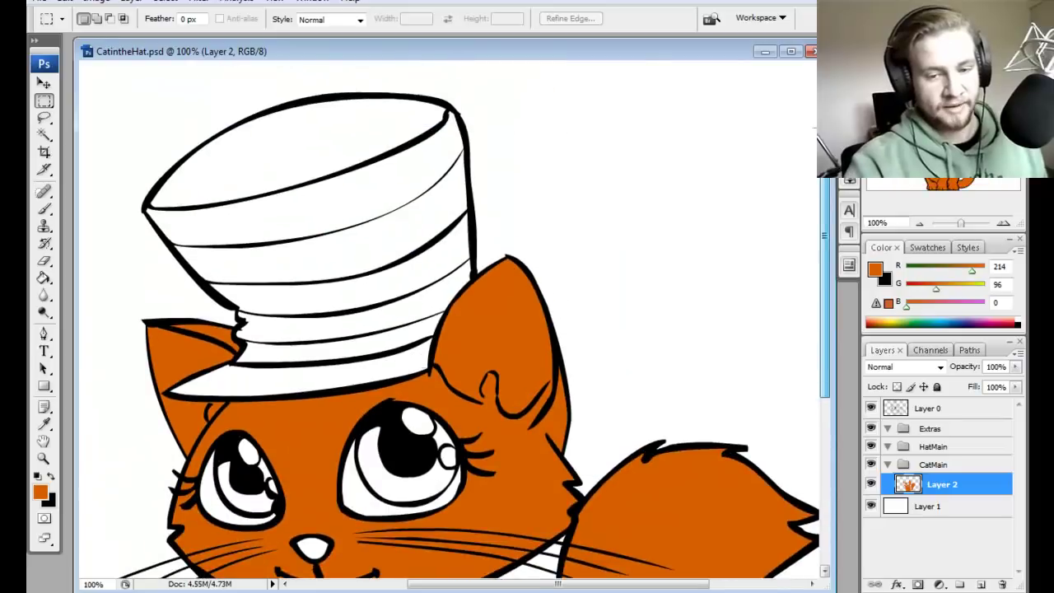
{"action": "scroll", "coordinate": [802, 338], "scroll_direction": "down", "scroll_amount": 4}
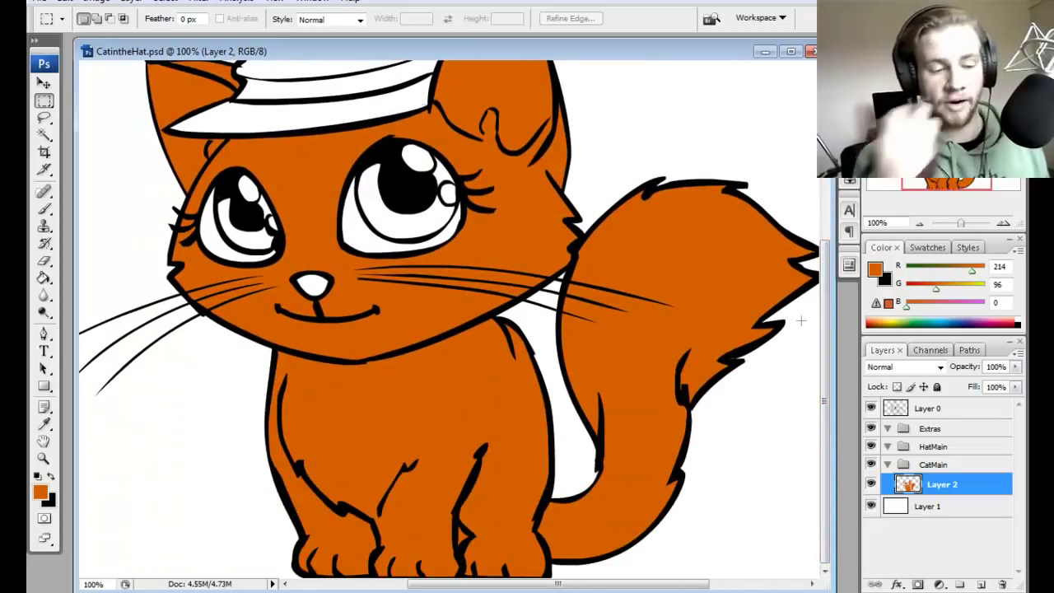
{"action": "scroll", "coordinate": [801, 320], "scroll_direction": "up", "scroll_amount": 4}
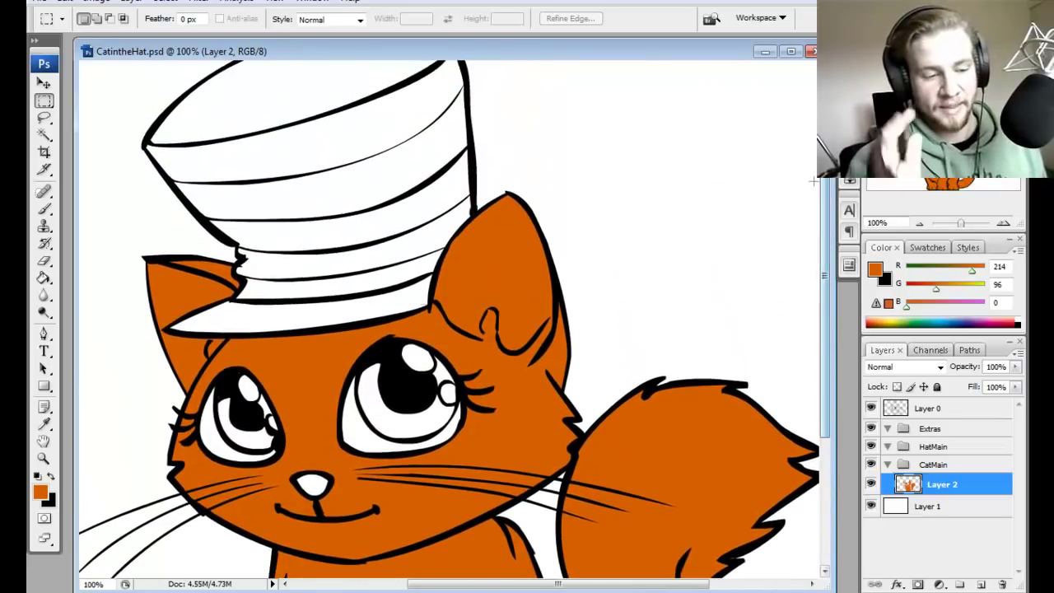
{"action": "scroll", "coordinate": [826, 345], "scroll_direction": "up", "scroll_amount": 1}
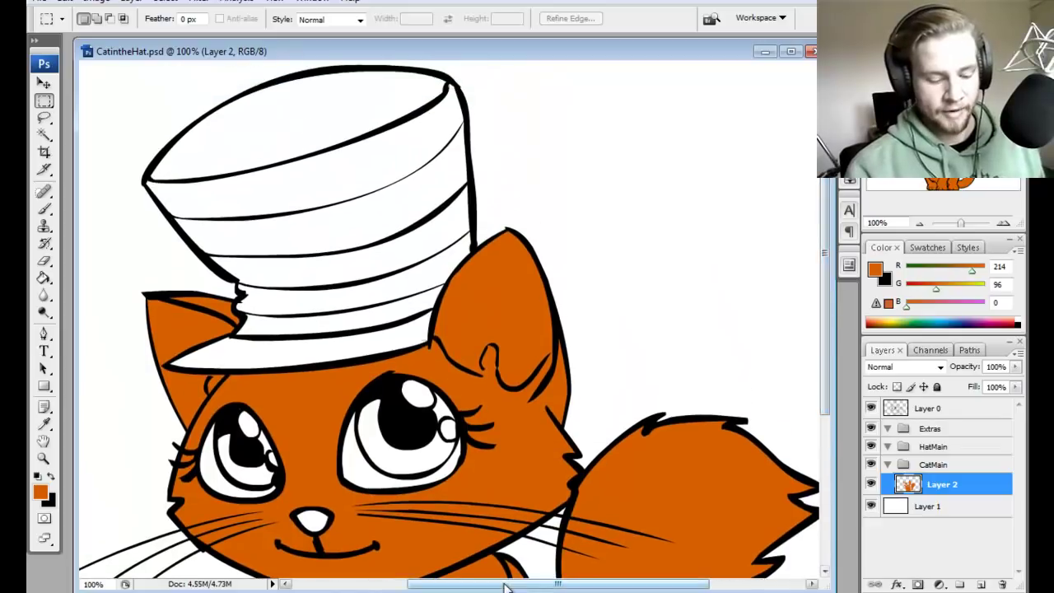
{"action": "scroll", "coordinate": [467, 577], "scroll_direction": "left", "scroll_amount": 2}
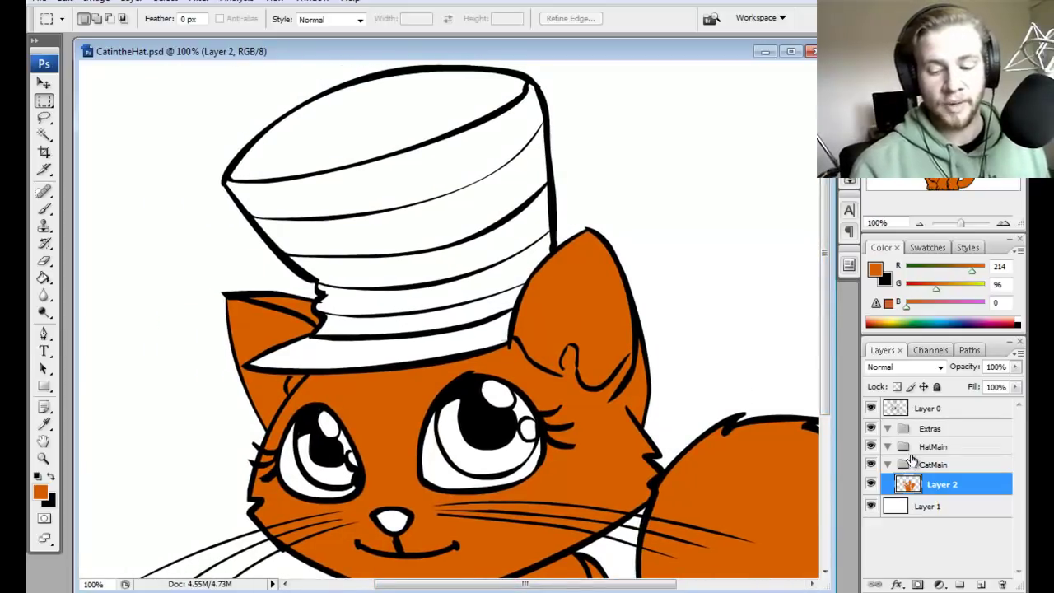
Step: Add empty Layer 3 inside HatMain and set the foreground colour to blue 0062f4
{"action": "left_click", "coordinate": [939, 448]}
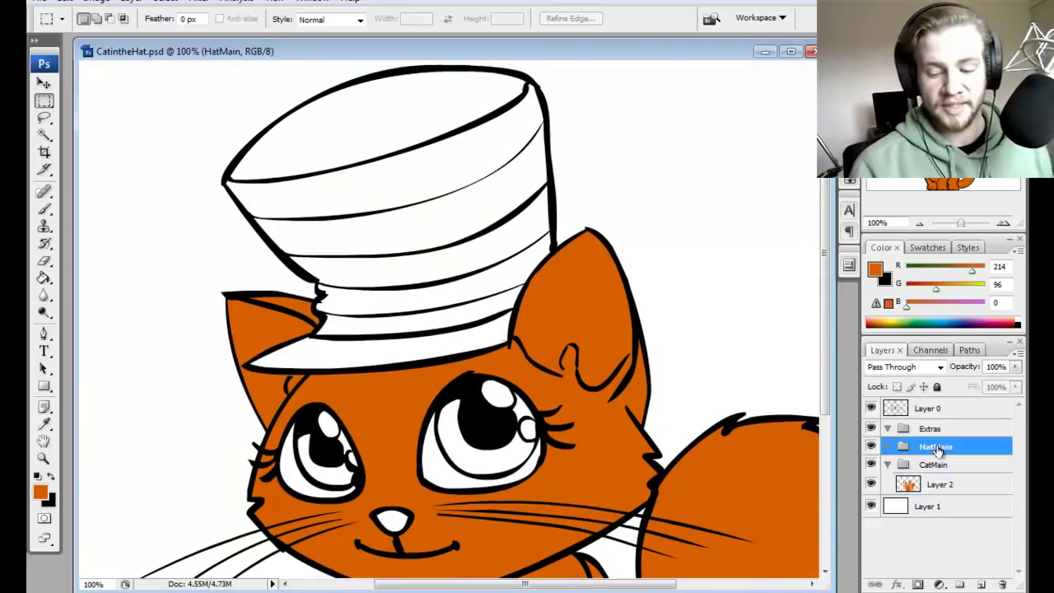
{"action": "left_click", "coordinate": [981, 584]}
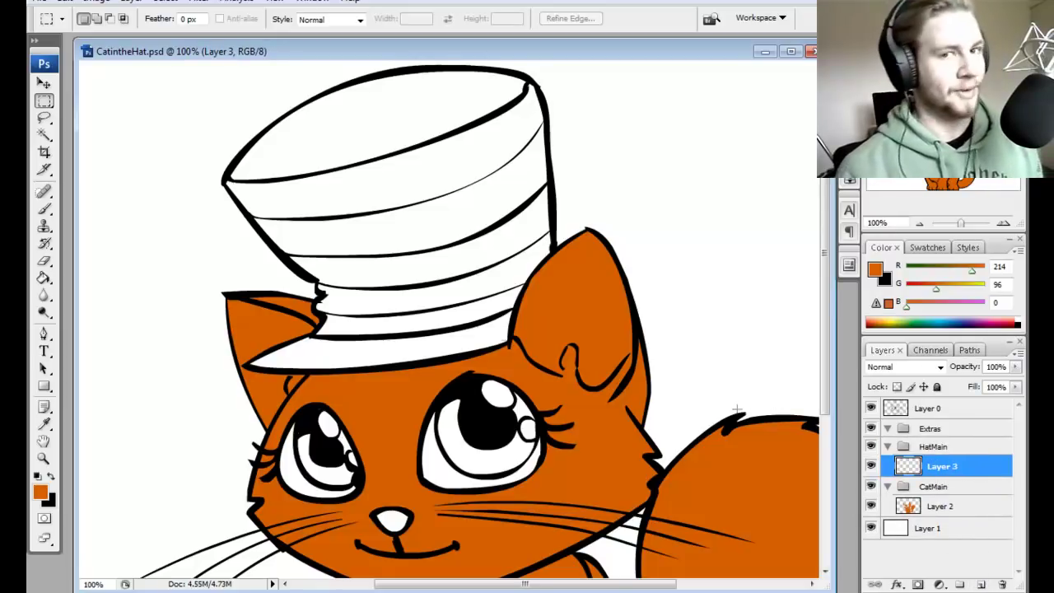
{"action": "left_click", "coordinate": [41, 492]}
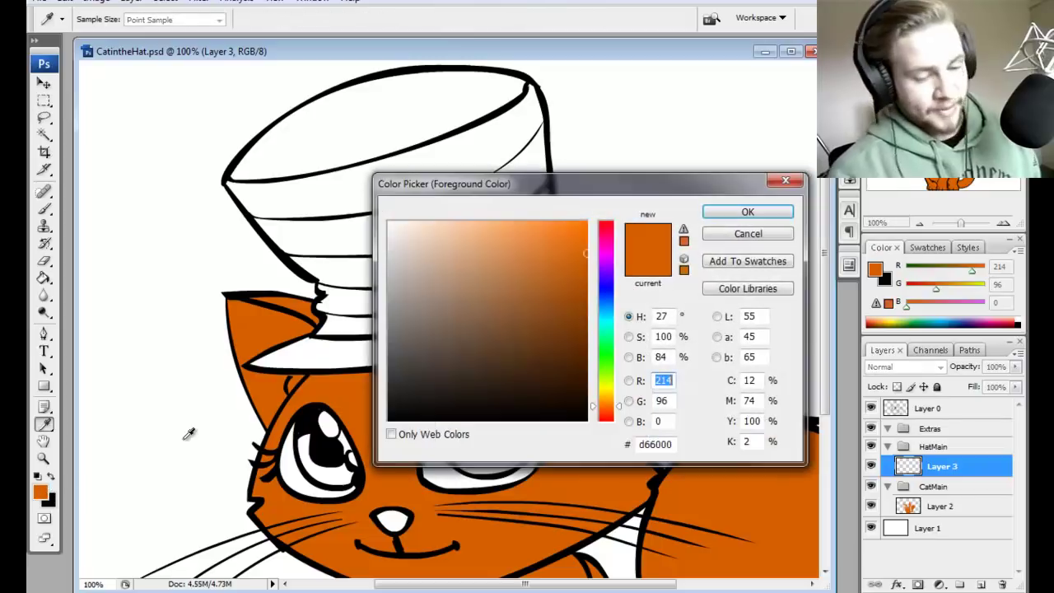
{"action": "left_click_drag", "start_coordinate": [603, 296], "coordinate": [605, 300]}
{"action": "left_click", "coordinate": [587, 229]}
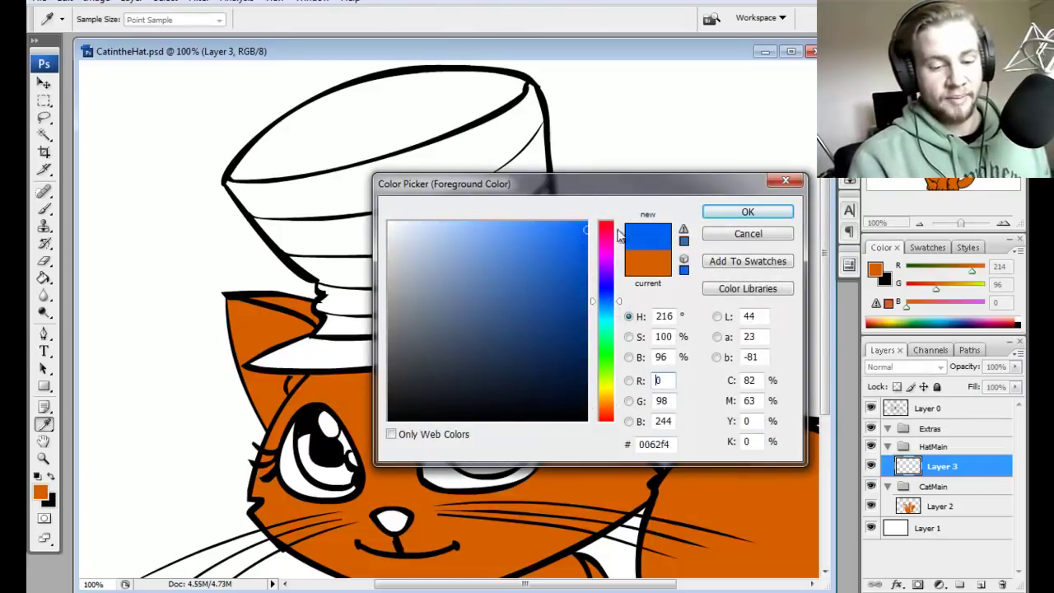
{"action": "left_click", "coordinate": [748, 212]}
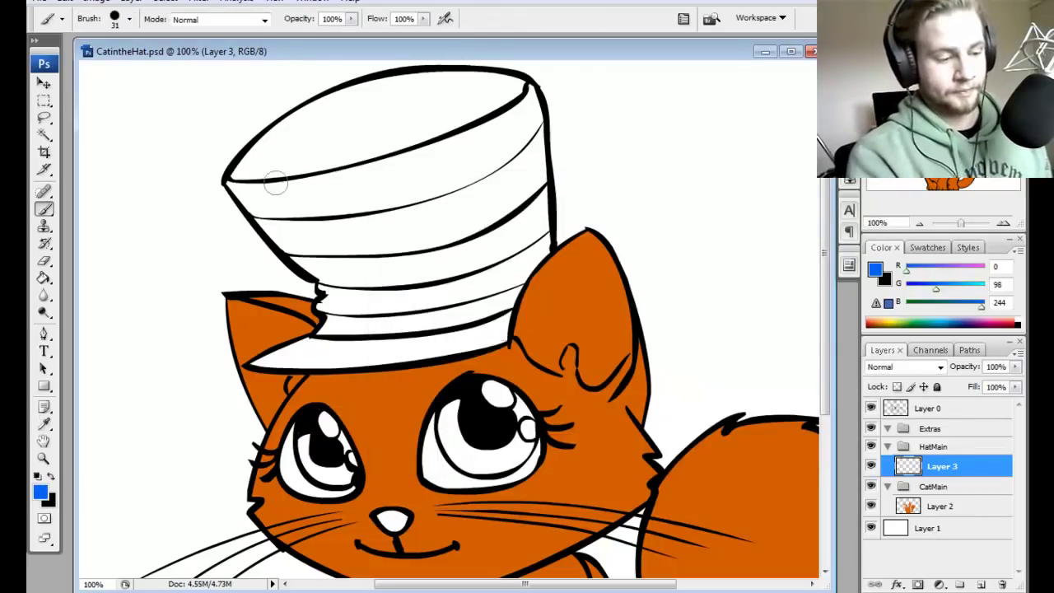
Step: Magic Wand two of the hat's white stripes on the line-art Layer 0
{"action": "left_click", "coordinate": [931, 410]}
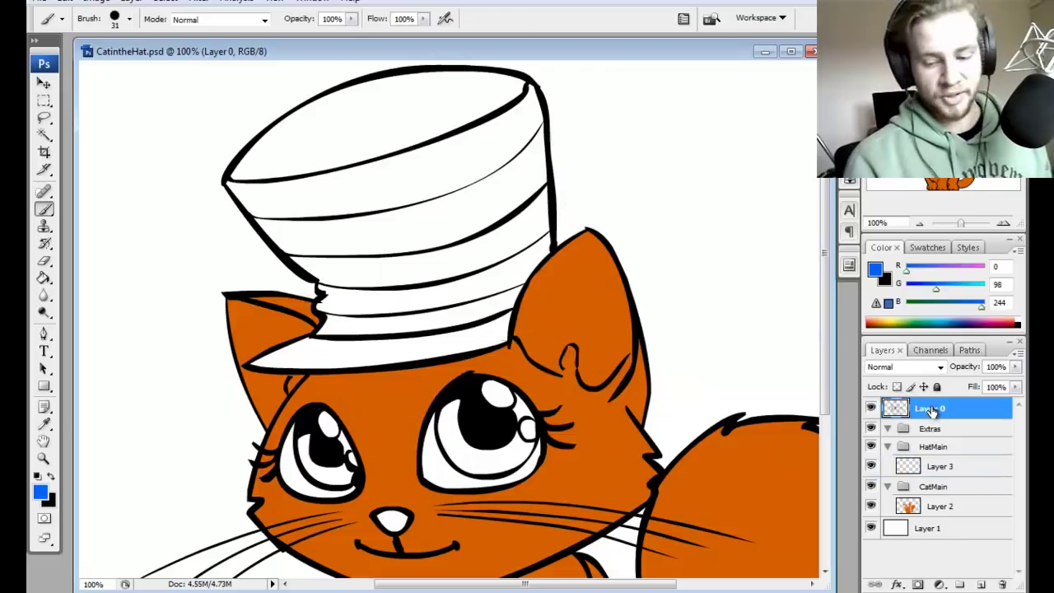
{"action": "left_click", "coordinate": [45, 135]}
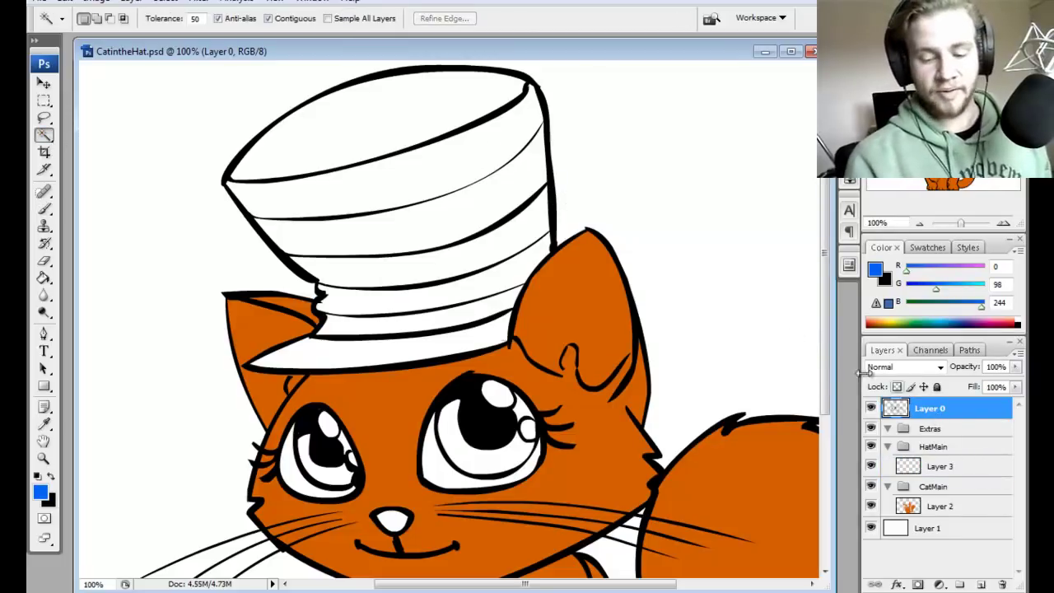
{"action": "left_click", "coordinate": [478, 97]}
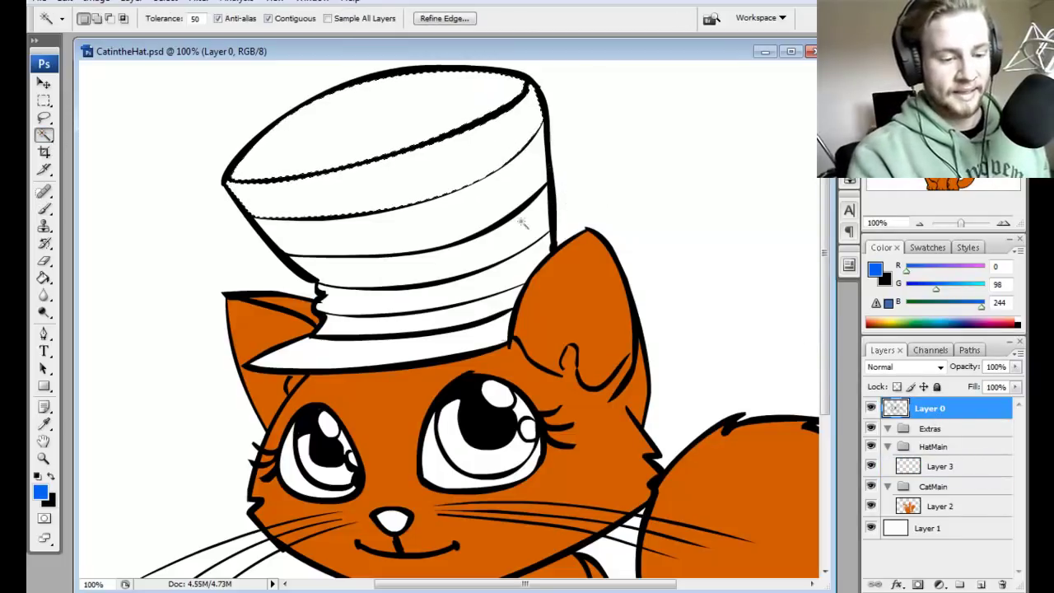
{"action": "left_click", "coordinate": [495, 256], "text": "shift"}
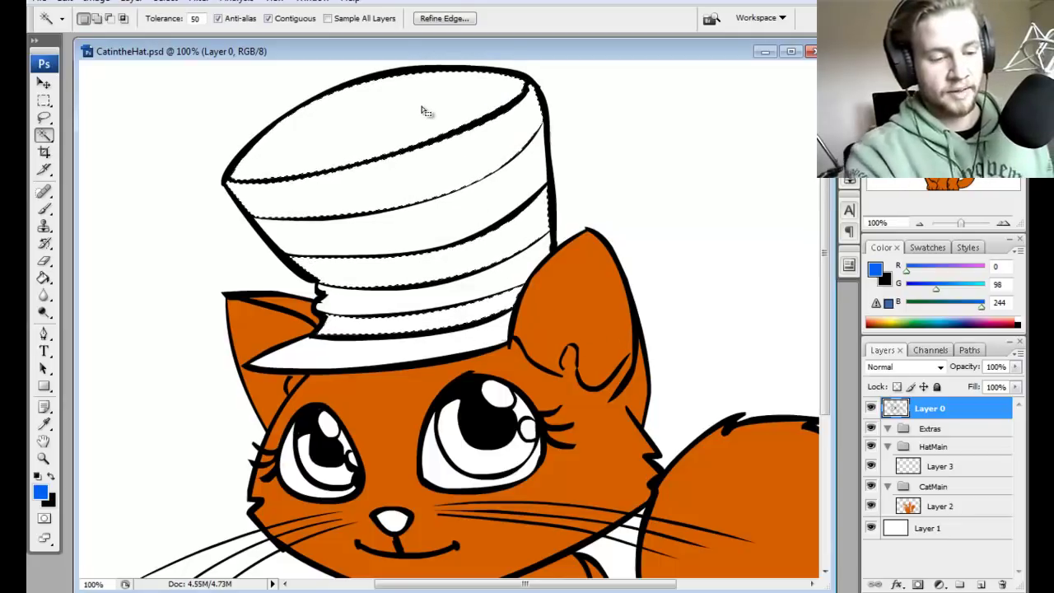
Step: Make Layer 3 active and expand the stripe selection by 1 px
{"action": "left_click", "coordinate": [948, 466]}
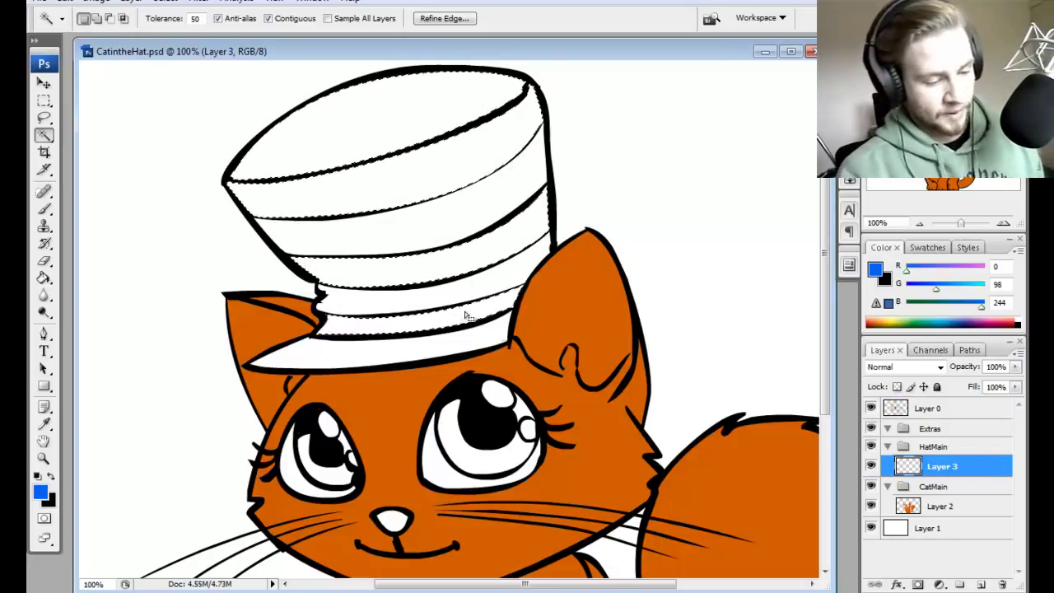
{"action": "left_click", "coordinate": [165, 2]}
{"action": "mouse_move", "coordinate": [162, 175]}
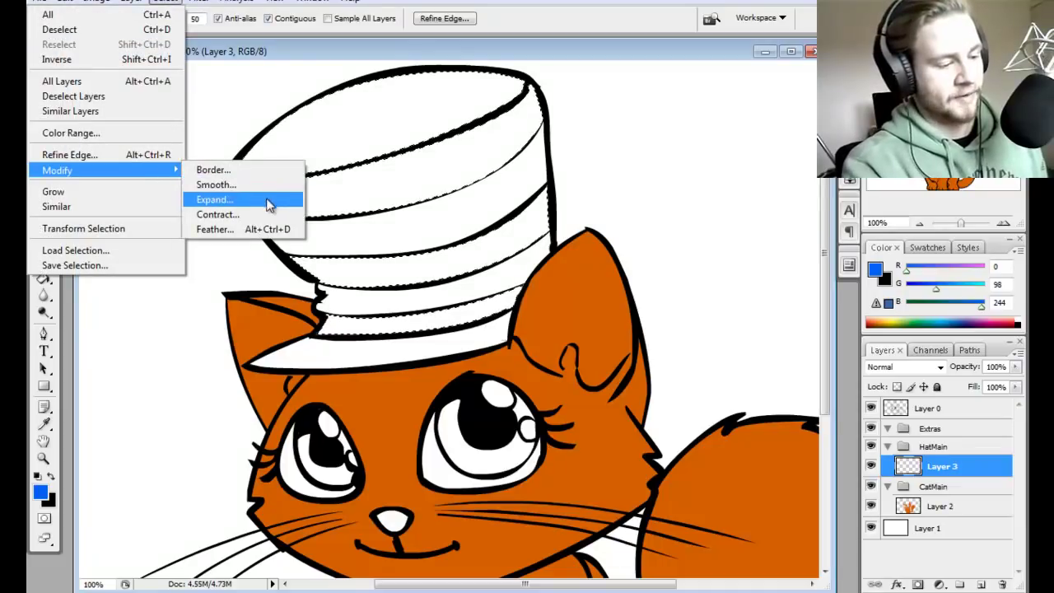
{"action": "left_click", "coordinate": [284, 201]}
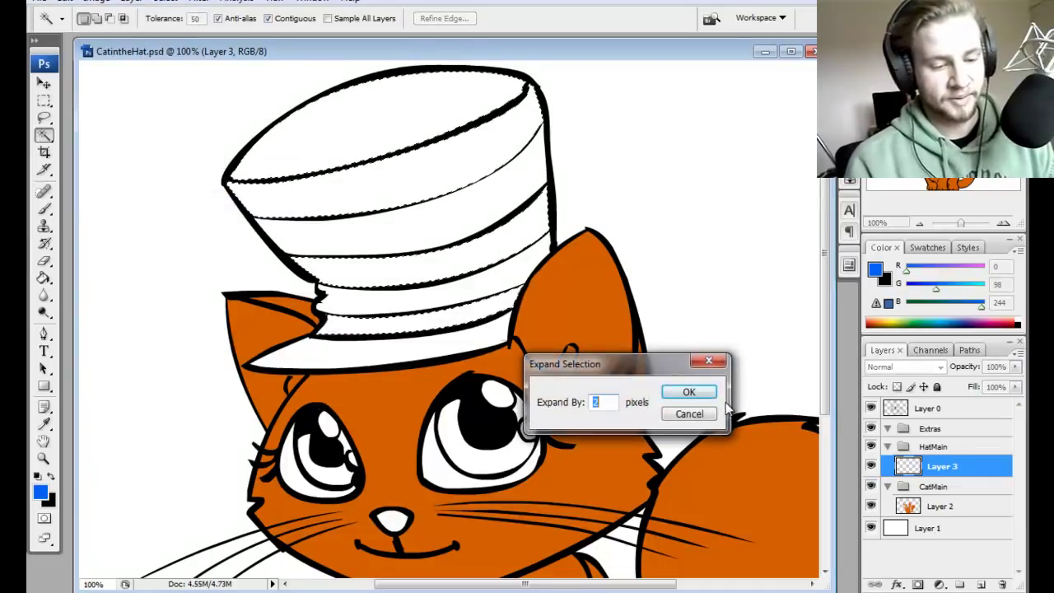
{"action": "key", "text": "Return"}
Step: Fill the expanded stripes with blue on Layer 3, deselect, and add a new Layer 4
{"action": "right_click", "coordinate": [431, 229]}
{"action": "key", "text": "Escape"}
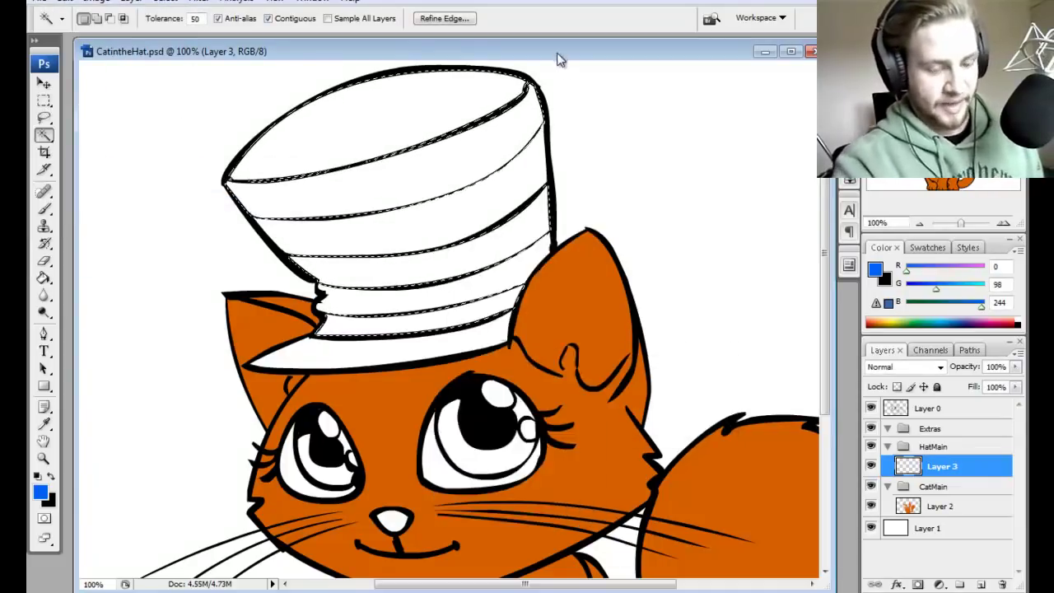
{"action": "key", "text": "m"}
{"action": "right_click", "coordinate": [504, 249]}
{"action": "left_click", "coordinate": [570, 474]}
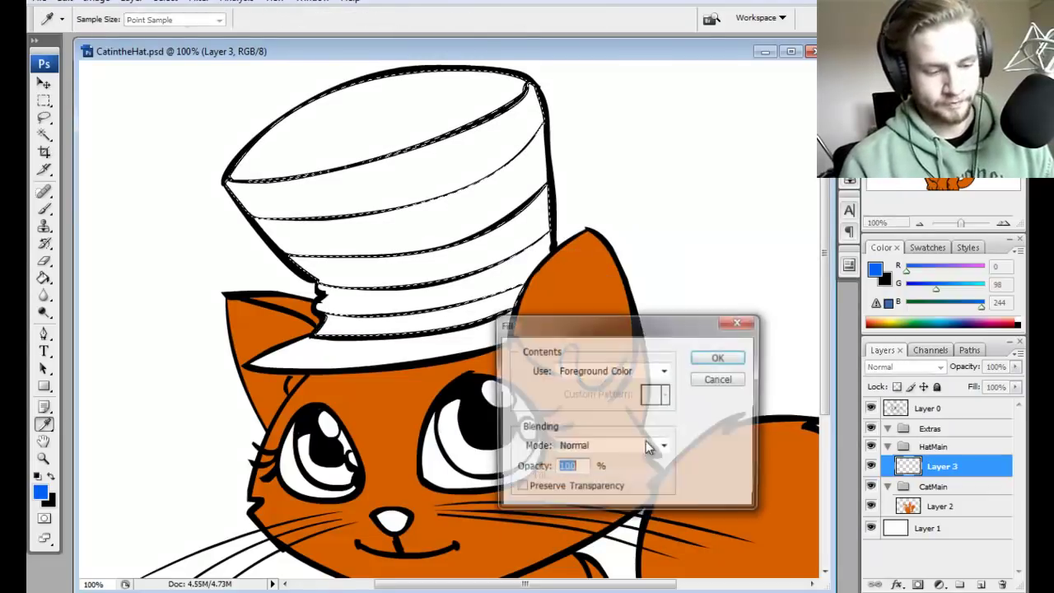
{"action": "key", "text": "Return"}
{"action": "key", "text": "ctrl+d"}
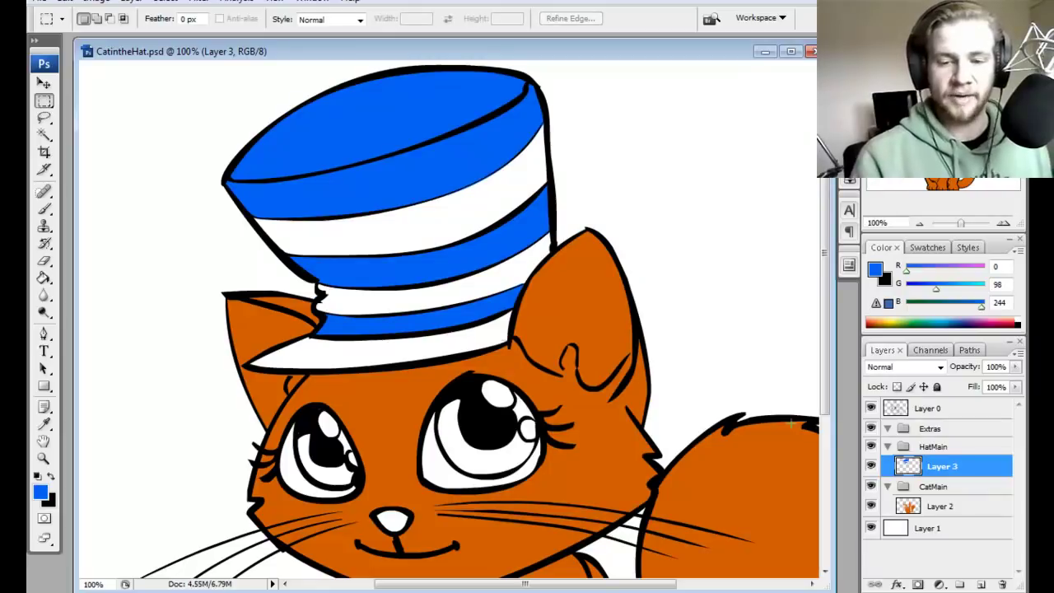
{"action": "left_click", "coordinate": [981, 584]}
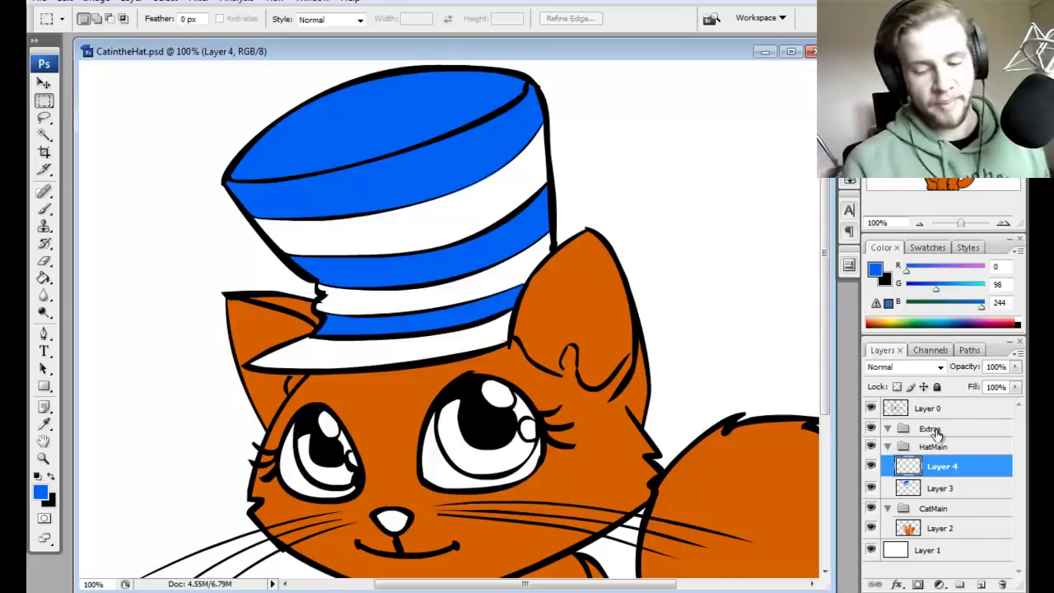
Step: Magic Wand the hat's remaining white stripes on Layer 0
{"action": "left_click", "coordinate": [945, 409]}
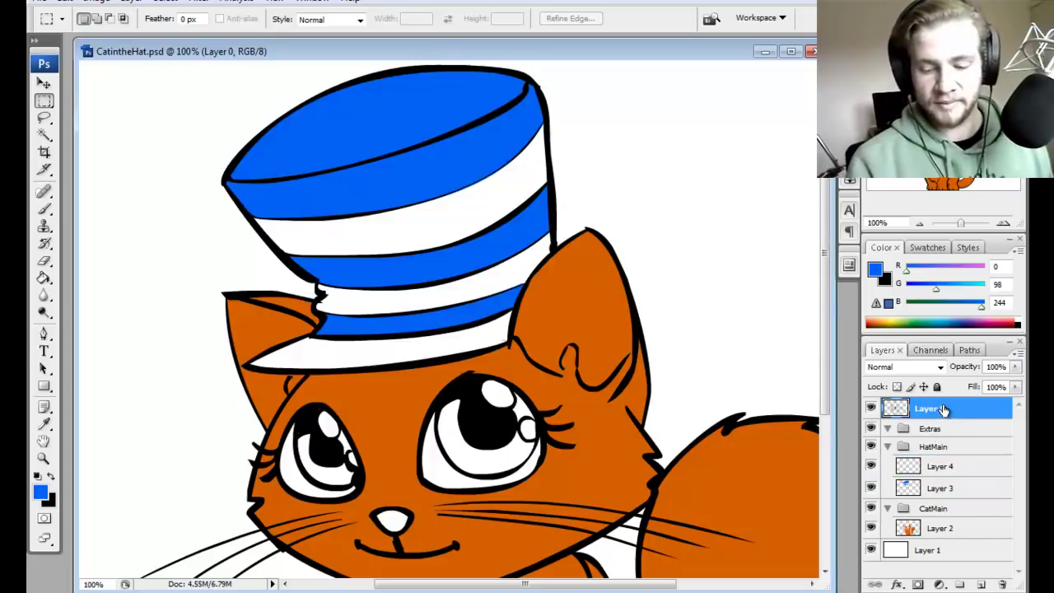
{"action": "left_click", "coordinate": [43, 134]}
{"action": "left_click", "coordinate": [461, 230]}
{"action": "left_click", "coordinate": [494, 296], "text": "shift"}
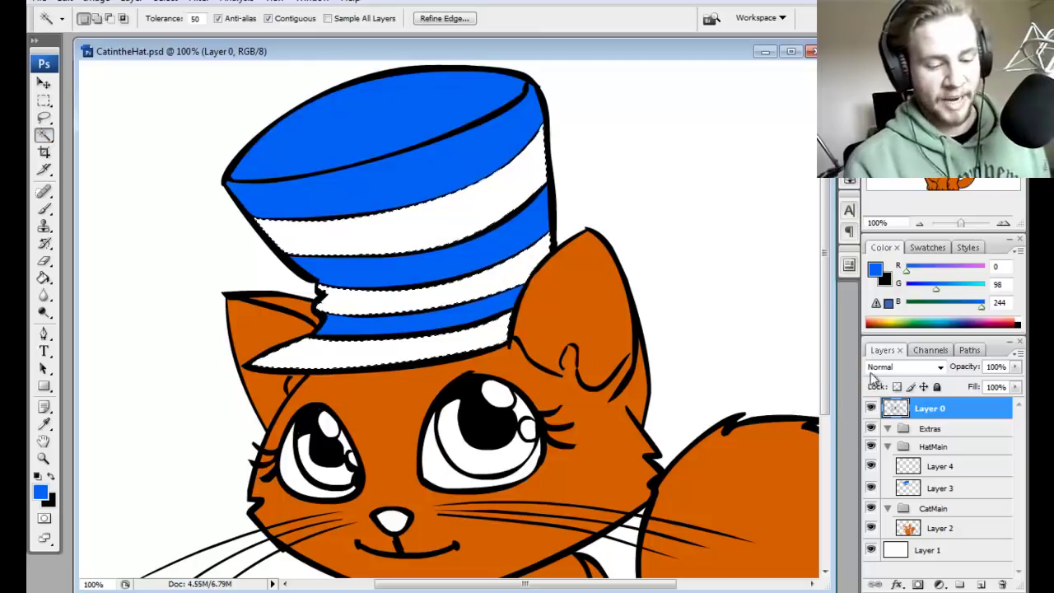
Step: Make Layer 4 active and expand the stripe selection outward
{"action": "left_click", "coordinate": [943, 468]}
{"action": "key", "text": "m"}
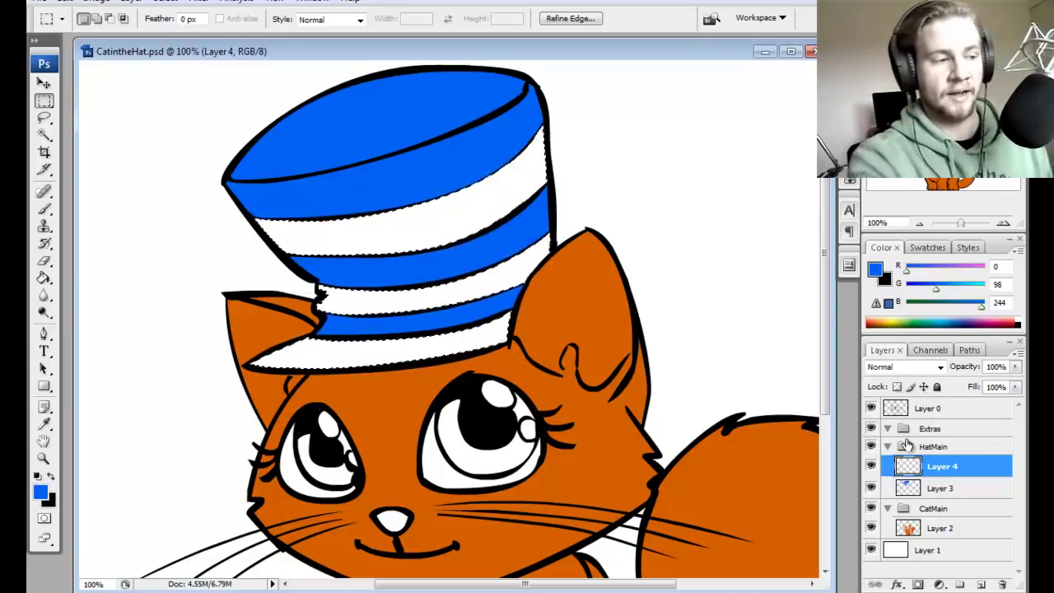
{"action": "left_click", "coordinate": [164, 2]}
{"action": "mouse_move", "coordinate": [169, 169]}
{"action": "left_click", "coordinate": [283, 200]}
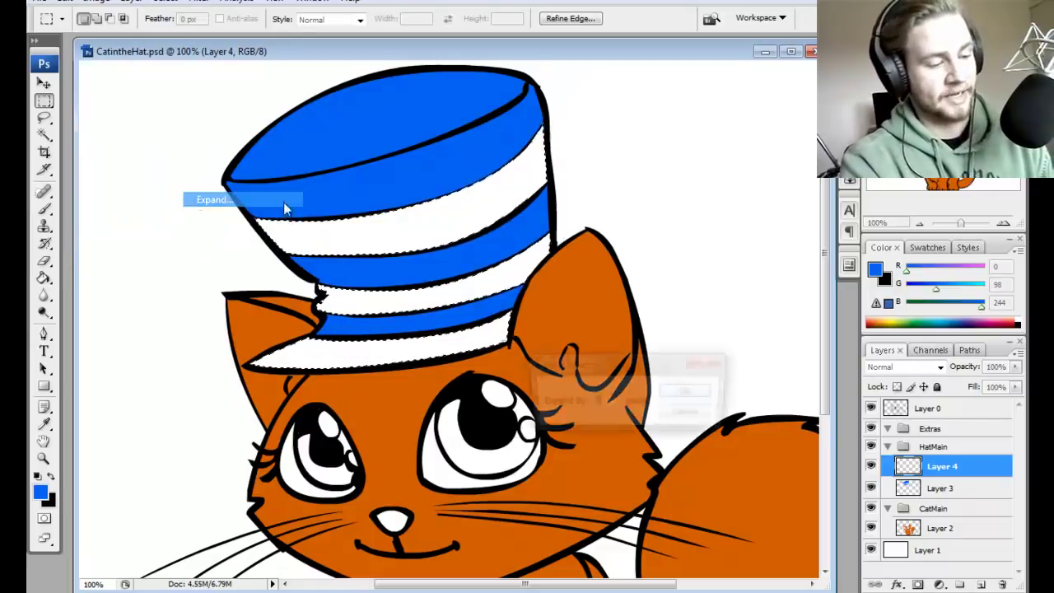
{"action": "key", "text": "Return"}
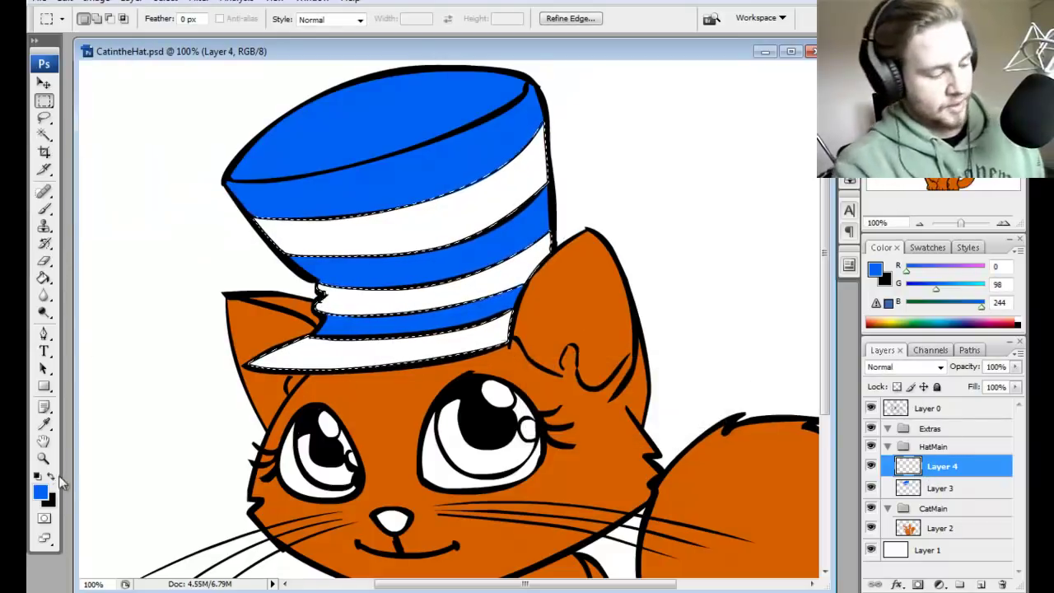
Step: Fill the stripes with bright green 00f40b on Layer 4, then deselect
{"action": "left_click", "coordinate": [39, 491]}
{"action": "left_click_drag", "start_coordinate": [613, 334], "coordinate": [618, 356]}
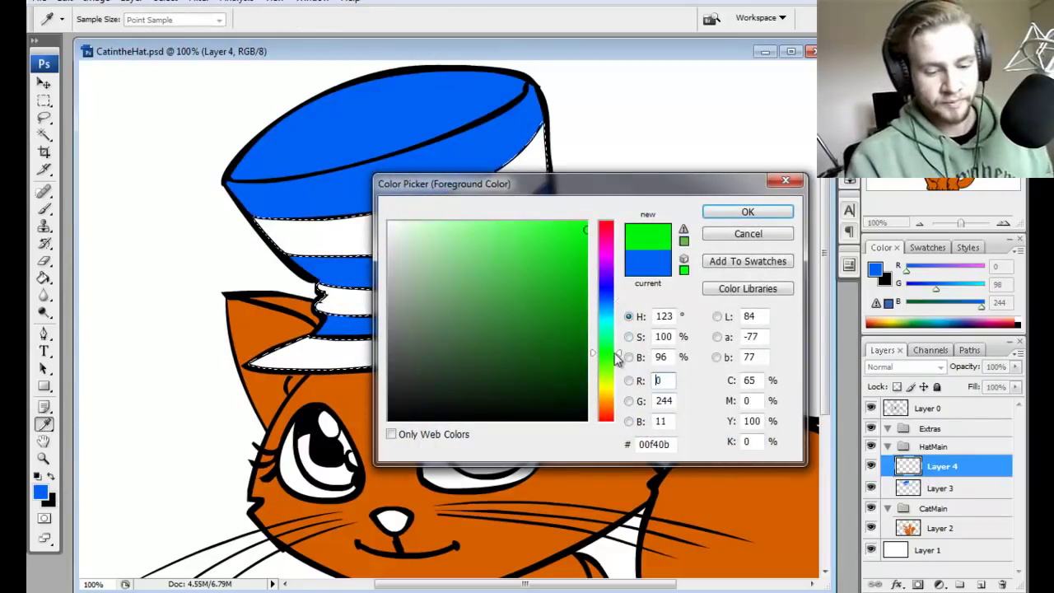
{"action": "left_click", "coordinate": [748, 212]}
{"action": "key", "text": "m"}
{"action": "right_click", "coordinate": [462, 208]}
{"action": "left_click", "coordinate": [537, 439]}
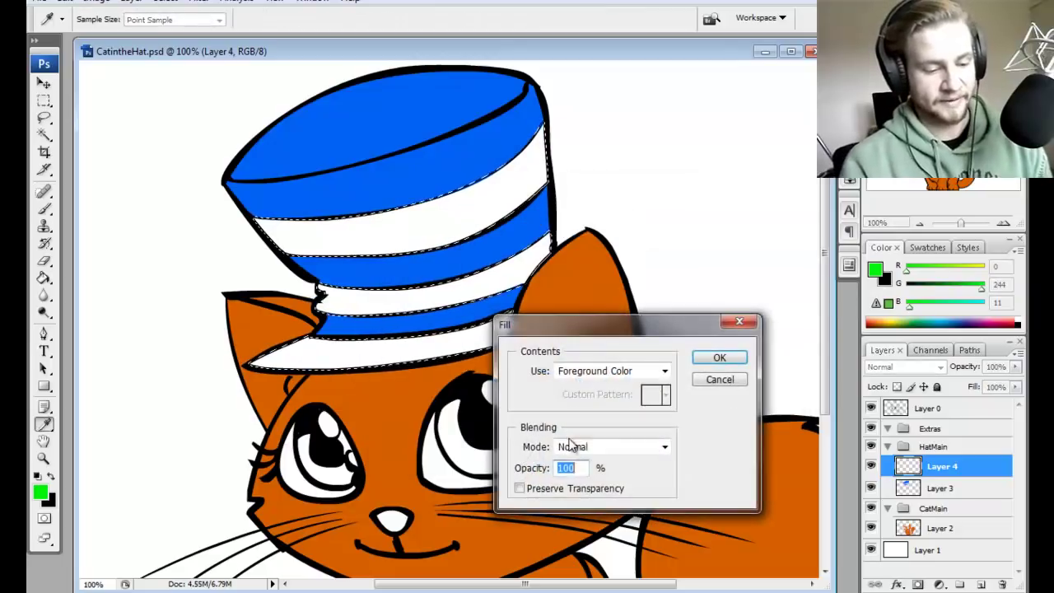
{"action": "left_click", "coordinate": [722, 355]}
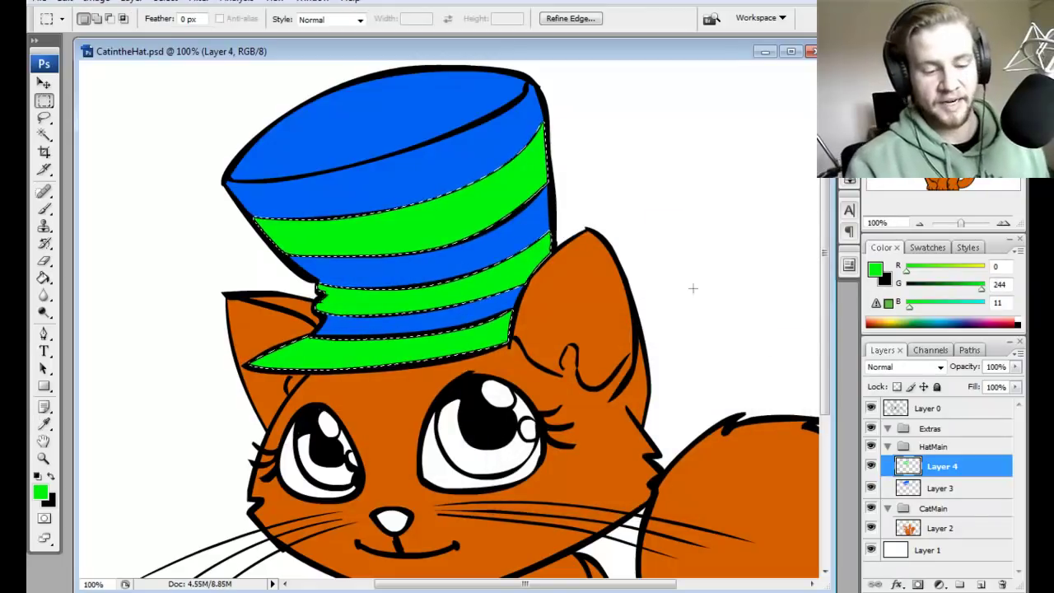
{"action": "key", "text": "ctrl+d"}
{"action": "left_click_drag", "start_coordinate": [828, 310], "coordinate": [830, 403]}
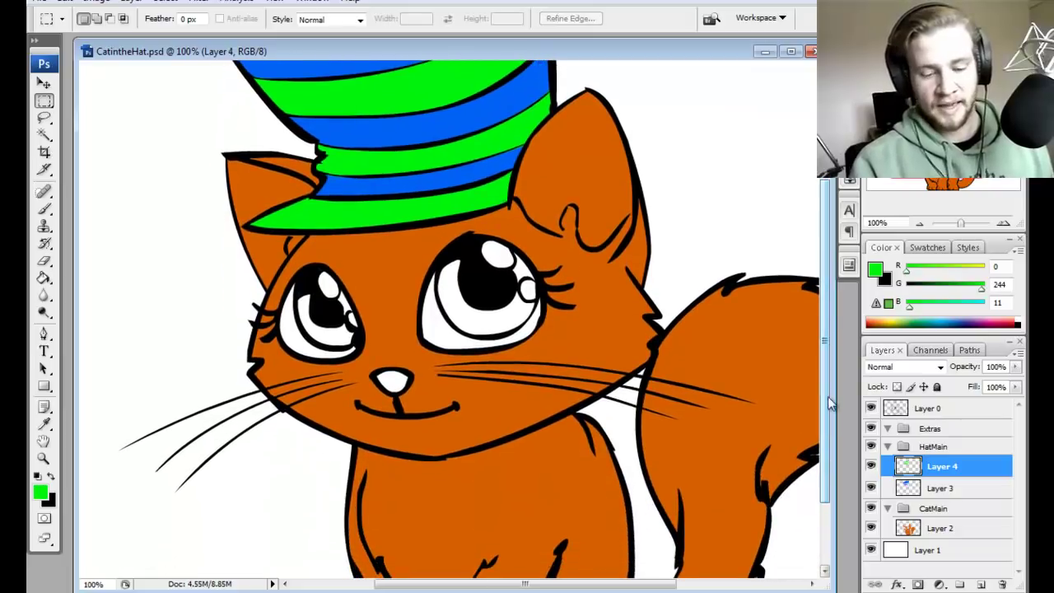
Step: Put a new empty Layer 5 inside the expanded Extras group, then reselect Layer 0
{"action": "left_click", "coordinate": [930, 430]}
{"action": "left_click", "coordinate": [981, 584]}
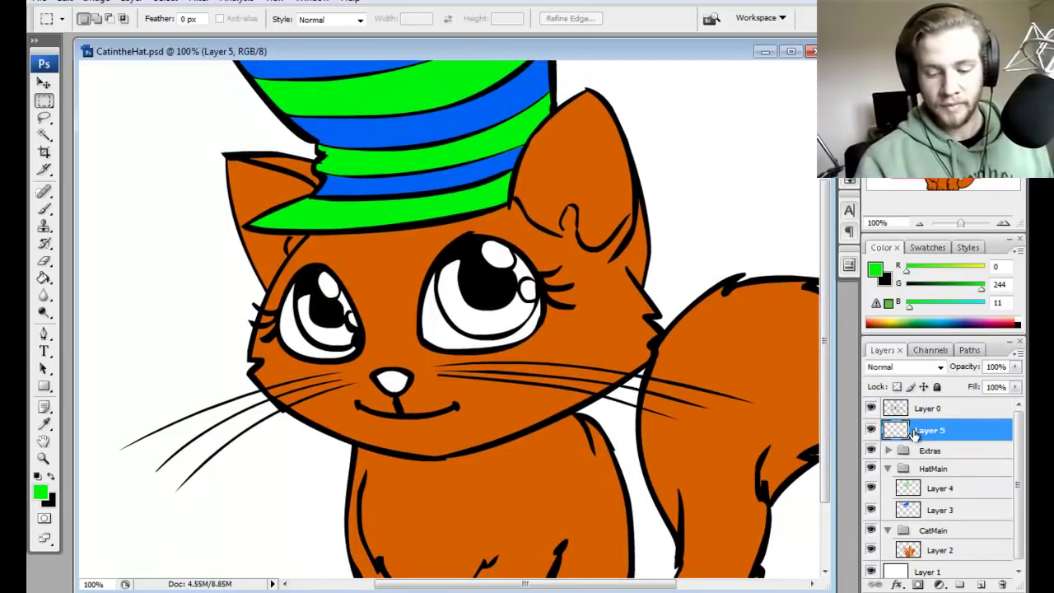
{"action": "key", "text": "ctrl+z"}
{"action": "left_click", "coordinate": [889, 429]}
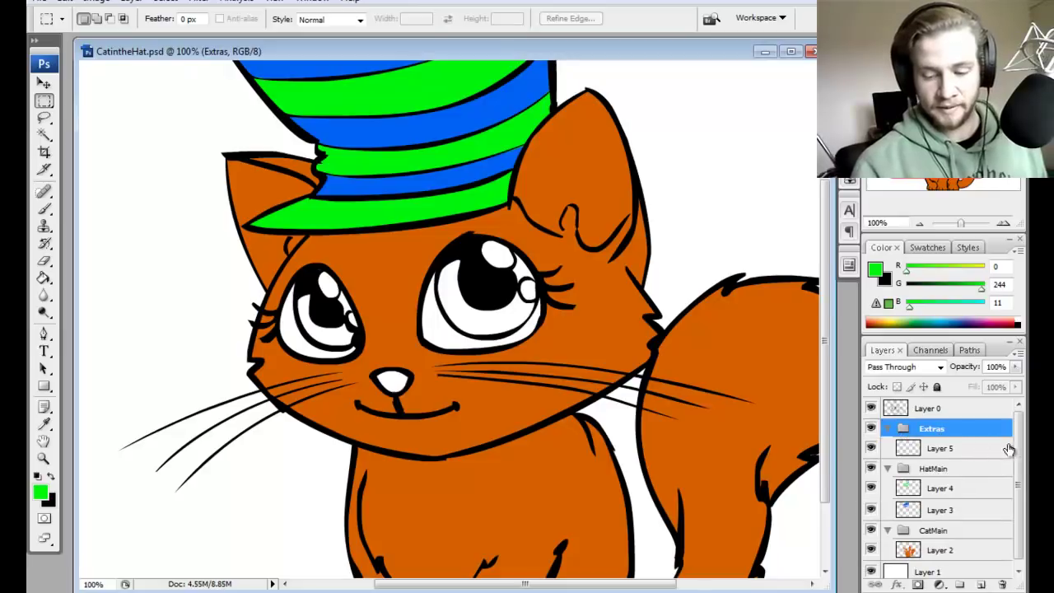
{"action": "scroll", "coordinate": [1009, 450], "scroll_direction": "down", "scroll_amount": 1}
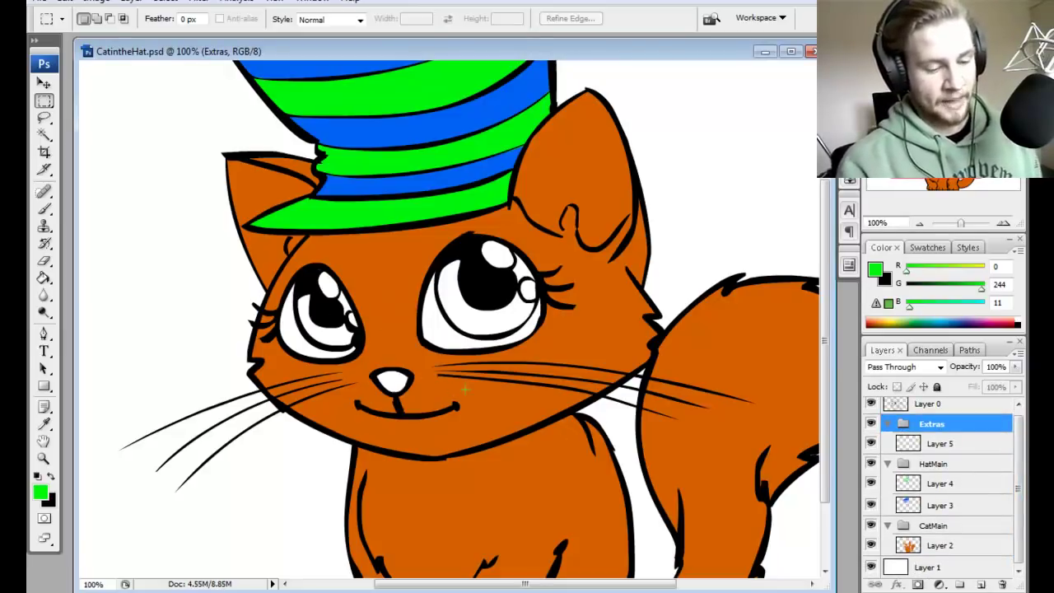
{"action": "left_click", "coordinate": [947, 406]}
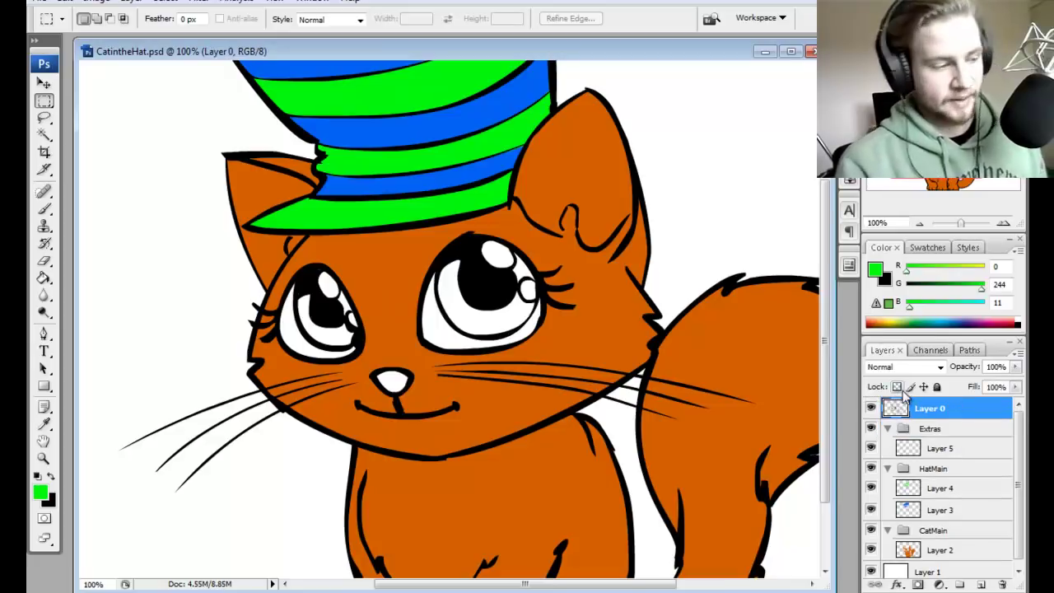
{"action": "left_click", "coordinate": [45, 136]}
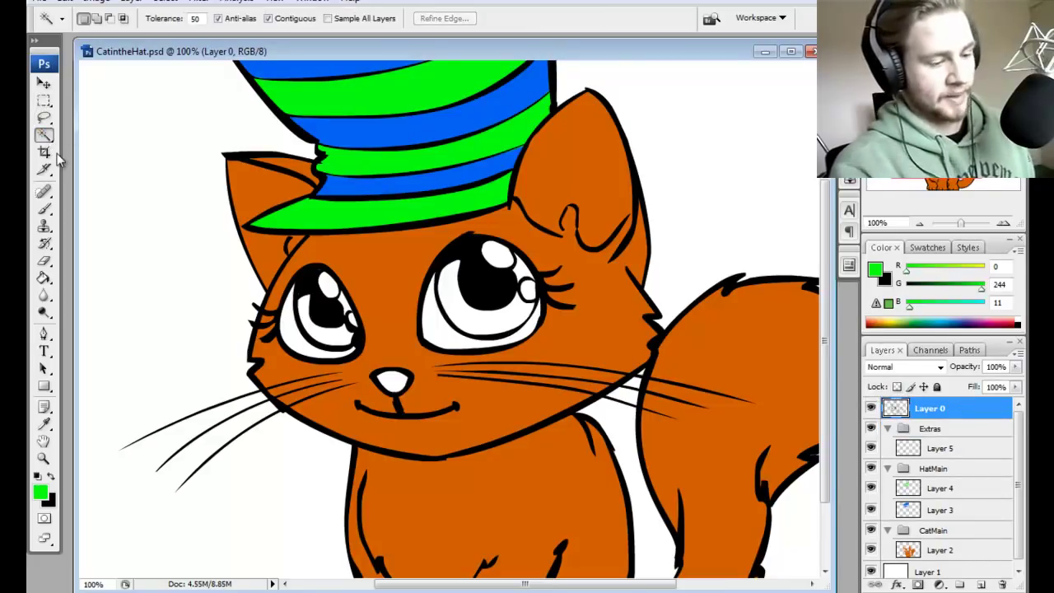
Step: Magic Wand the insides of both cat eyes and make Layer 5 active
{"action": "left_click", "coordinate": [338, 332]}
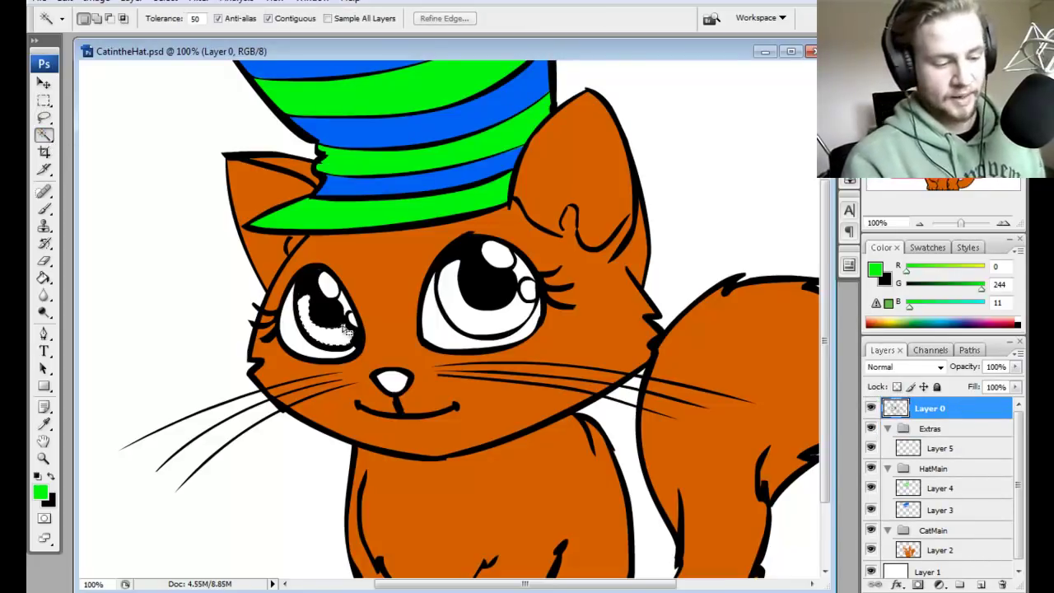
{"action": "left_click", "coordinate": [499, 321], "text": "shift"}
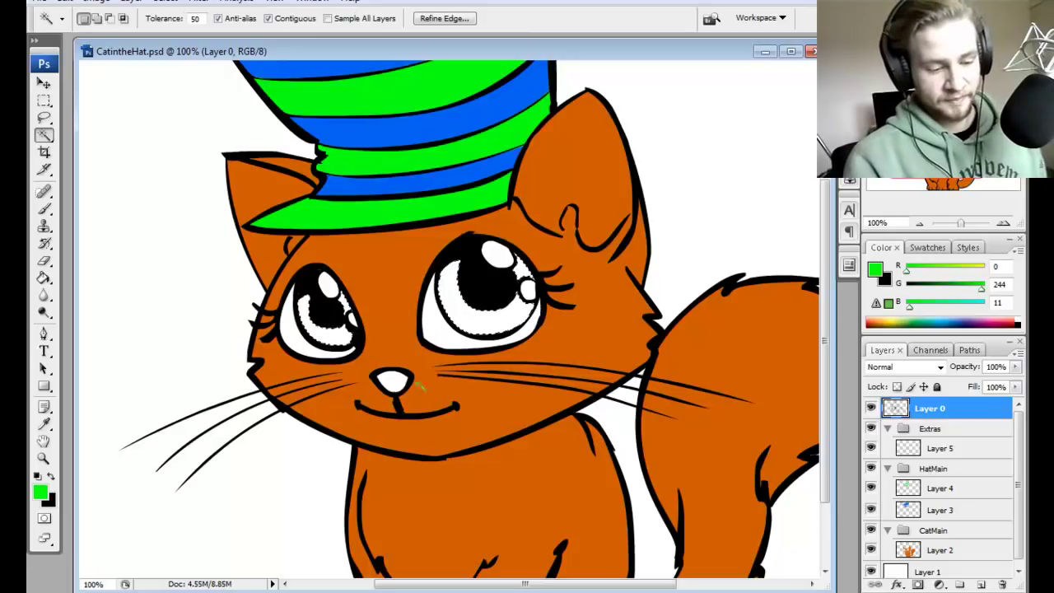
{"action": "left_click", "coordinate": [939, 451]}
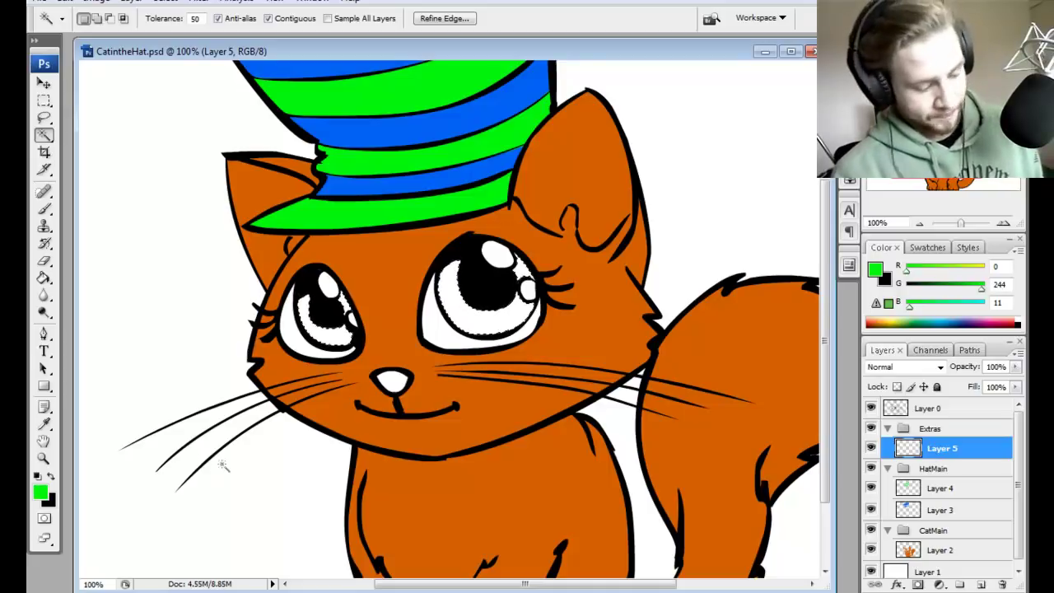
Step: Fill the eye selection with golden yellow f4b800 on Layer 5, then deselect
{"action": "left_click", "coordinate": [39, 492]}
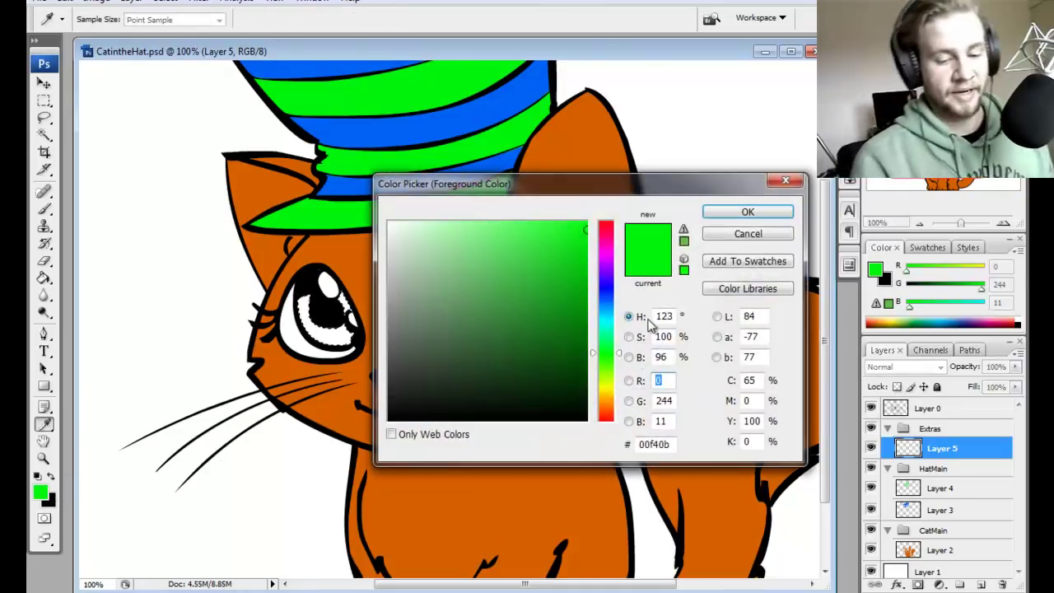
{"action": "left_click", "coordinate": [609, 395]}
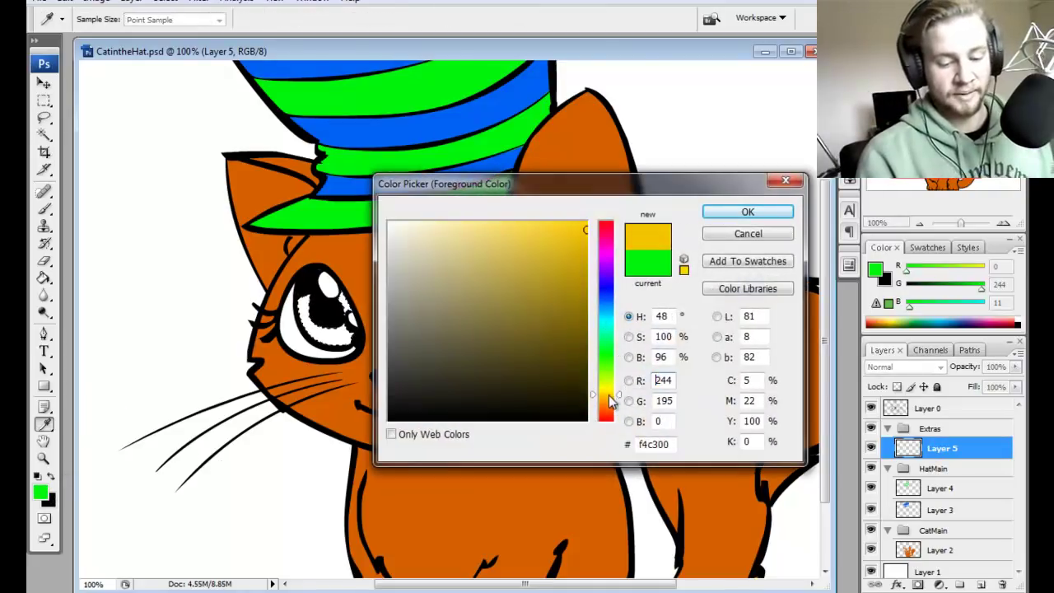
{"action": "left_click", "coordinate": [748, 212]}
{"action": "key", "text": "m"}
{"action": "right_click", "coordinate": [503, 319]}
{"action": "left_click", "coordinate": [564, 240]}
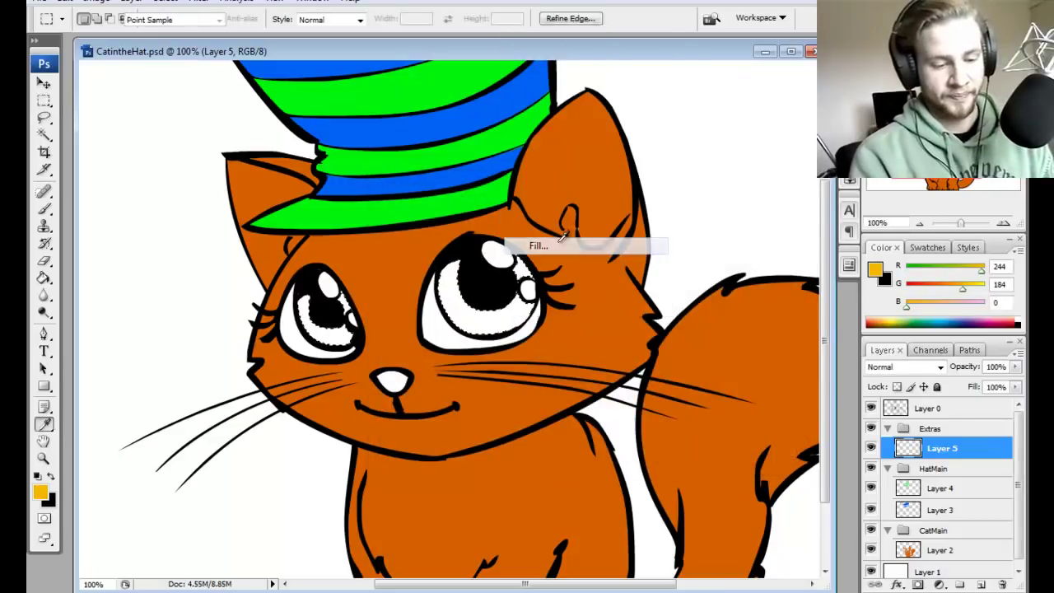
{"action": "key", "text": "Return"}
{"action": "left_click", "coordinate": [955, 408]}
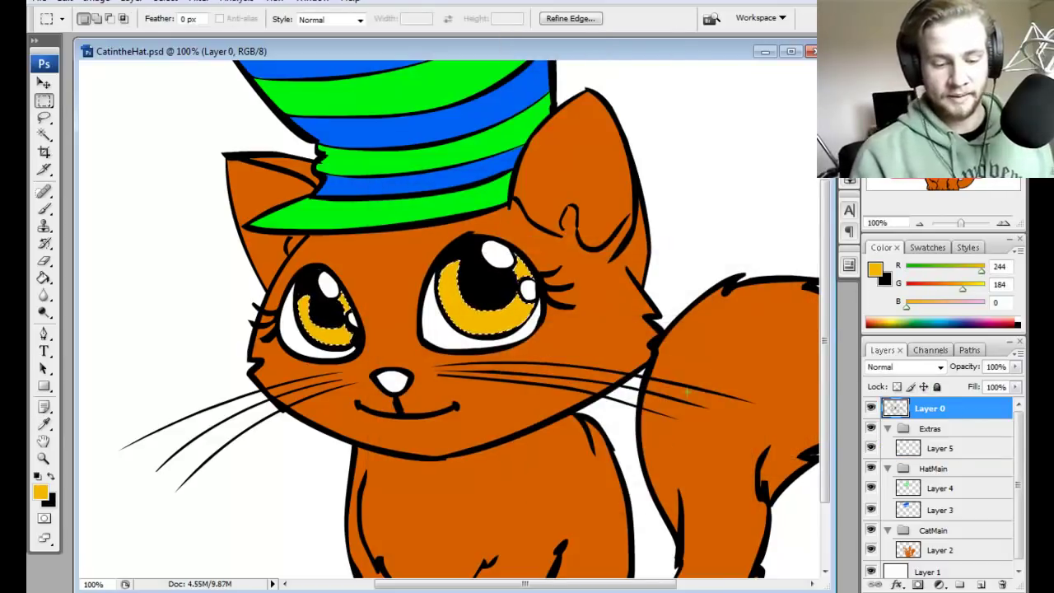
{"action": "key", "text": "ctrl+d"}
{"action": "left_click", "coordinate": [947, 446]}
Step: Add Layer 6 and brush the cat's nose purple b800f4
{"action": "left_click", "coordinate": [980, 579]}
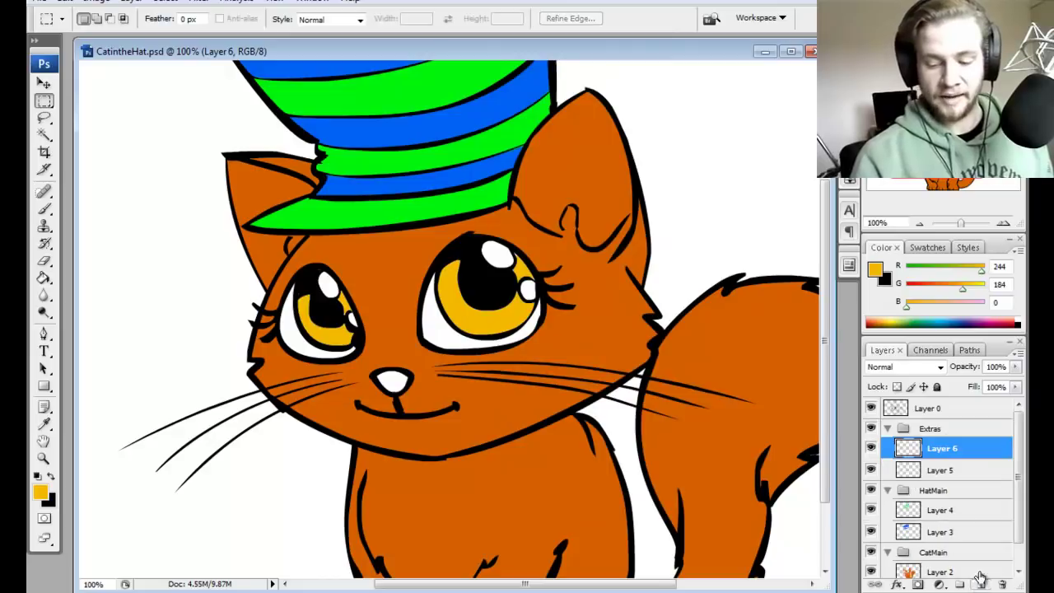
{"action": "key", "text": "b"}
{"action": "key", "text": "i"}
{"action": "left_click", "coordinate": [40, 493]}
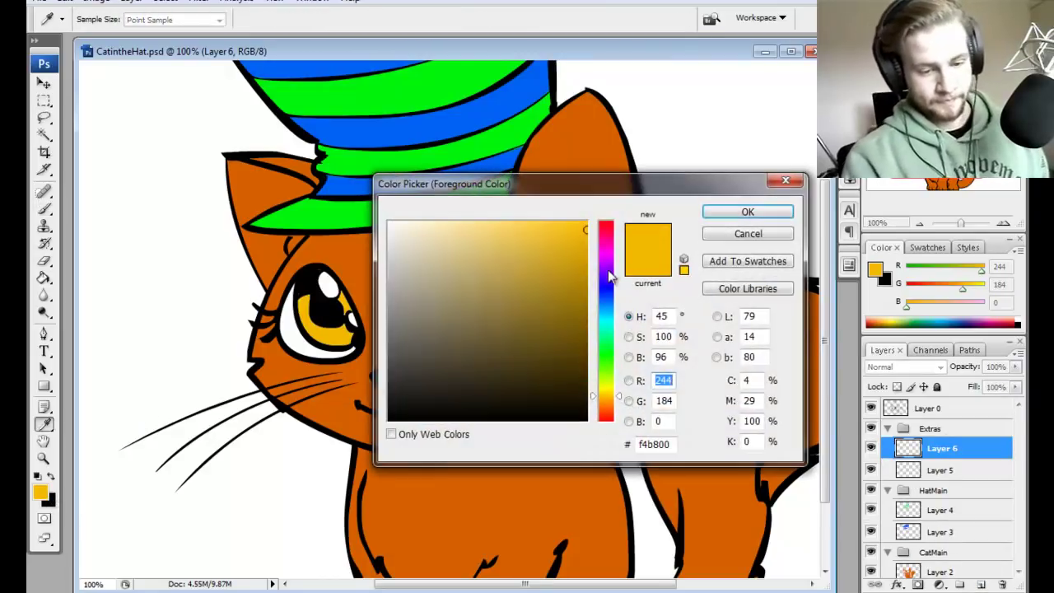
{"action": "left_click", "coordinate": [609, 265]}
{"action": "left_click", "coordinate": [747, 212]}
{"action": "key", "text": "b"}
{"action": "left_click_drag", "start_coordinate": [380, 380], "coordinate": [396, 381]}
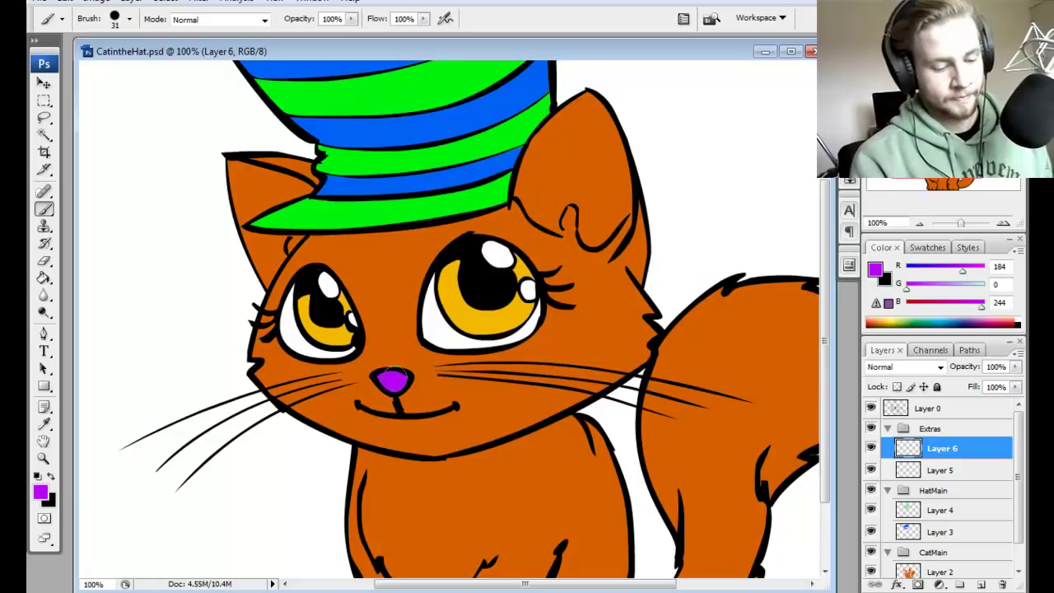
Step: Zoom the view out to 50% to see the whole cat
{"action": "scroll", "coordinate": [811, 303], "scroll_direction": "up", "scroll_amount": 2}
{"action": "key", "text": "z"}
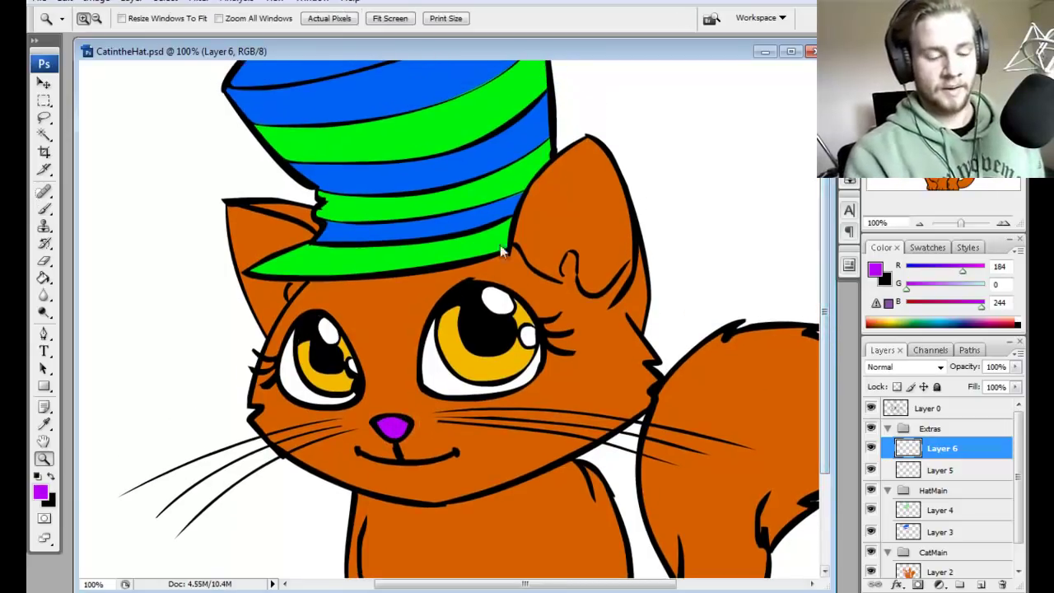
{"action": "right_click", "coordinate": [491, 245]}
{"action": "left_click", "coordinate": [558, 332]}
{"action": "right_click", "coordinate": [567, 291]}
{"action": "left_click", "coordinate": [591, 373]}
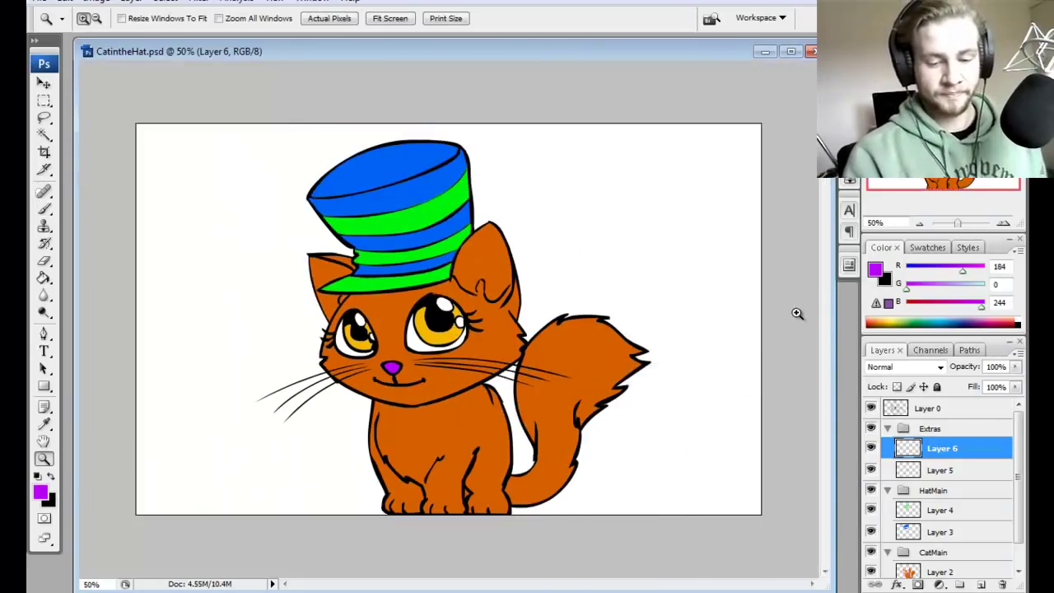
Step: Select Layer 2 and collapse the HatMain and Extras groups, leaving CatMain expanded
{"action": "key", "text": "m"}
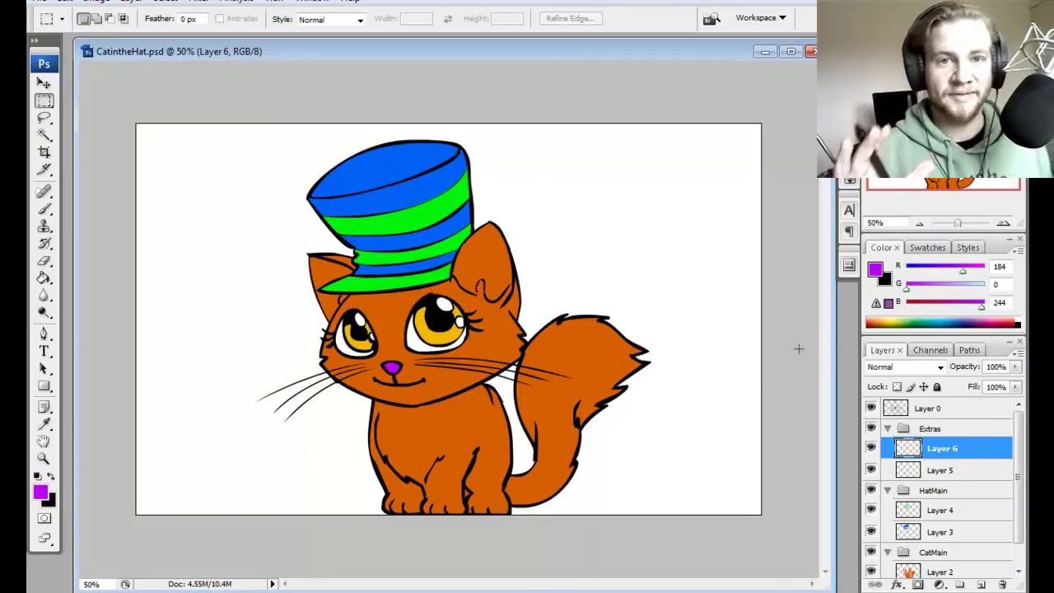
{"action": "left_click", "coordinate": [888, 430]}
{"action": "left_click", "coordinate": [888, 430]}
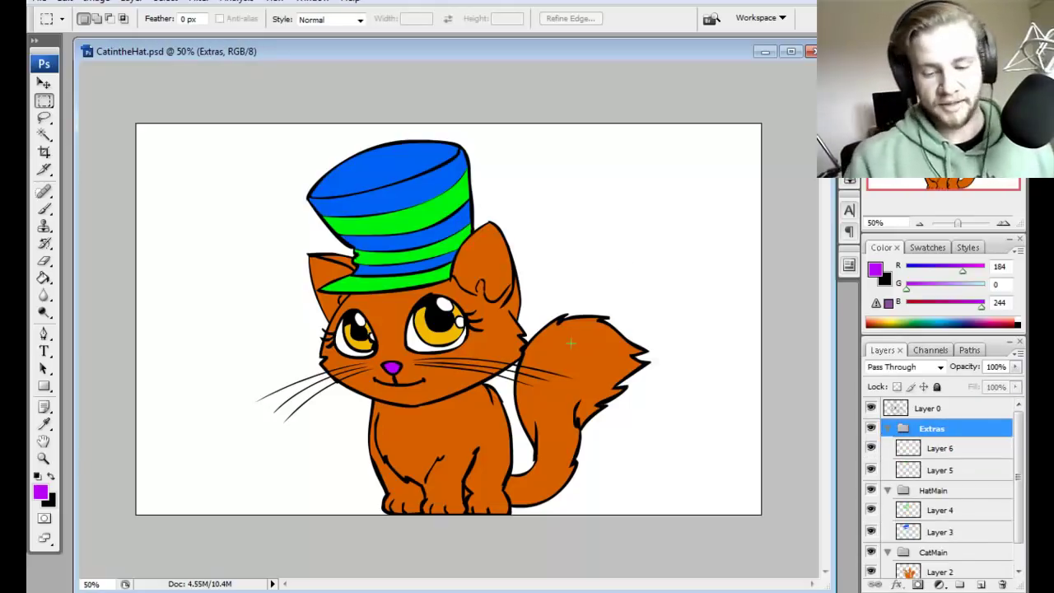
{"action": "scroll", "coordinate": [1000, 494], "scroll_direction": "down", "scroll_amount": 1}
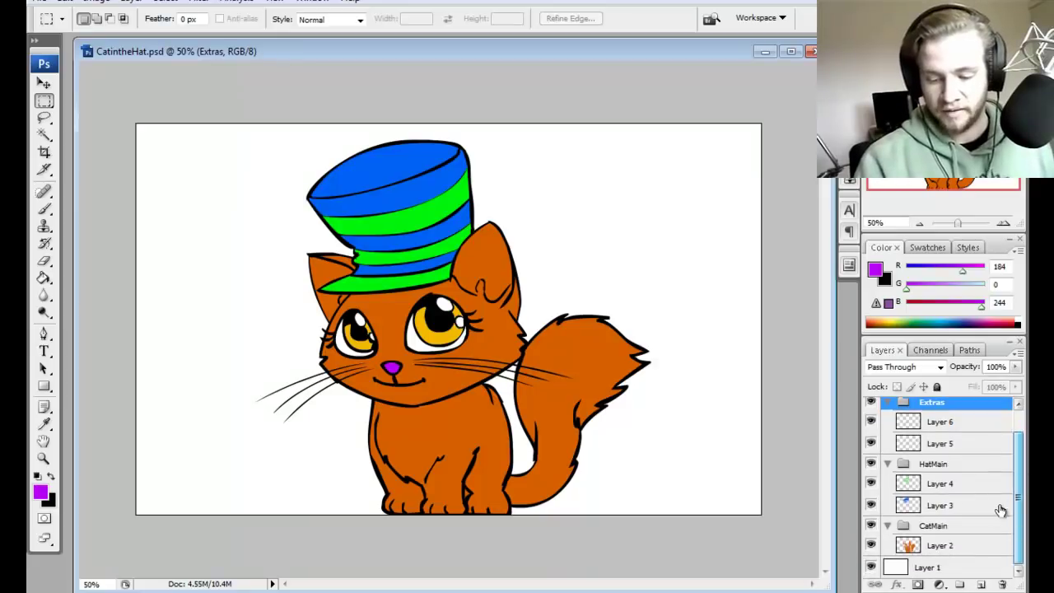
{"action": "left_click", "coordinate": [939, 546]}
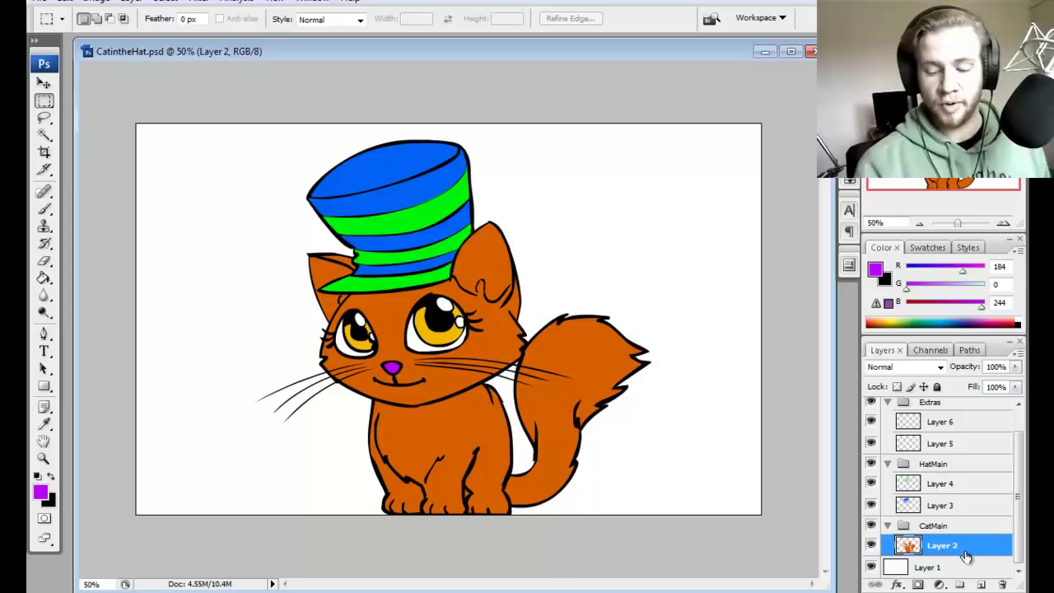
{"action": "left_click", "coordinate": [888, 463]}
{"action": "left_click", "coordinate": [889, 429]}
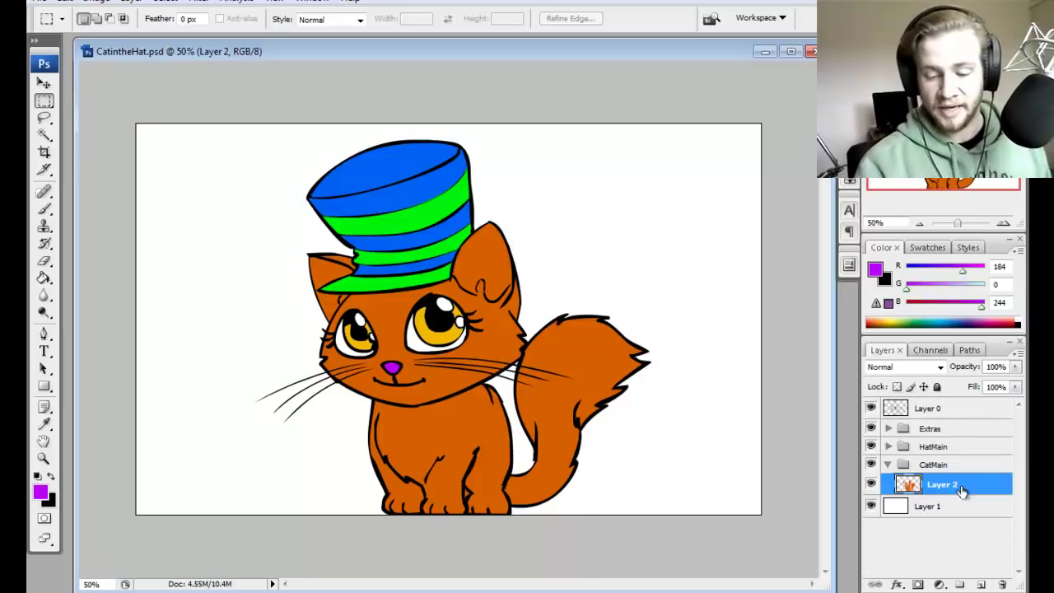
Step: Hide the Extras and HatMain groups, then add a new Layer 7 clipped to Layer 2
{"action": "left_click", "coordinate": [870, 429]}
{"action": "left_click", "coordinate": [870, 446]}
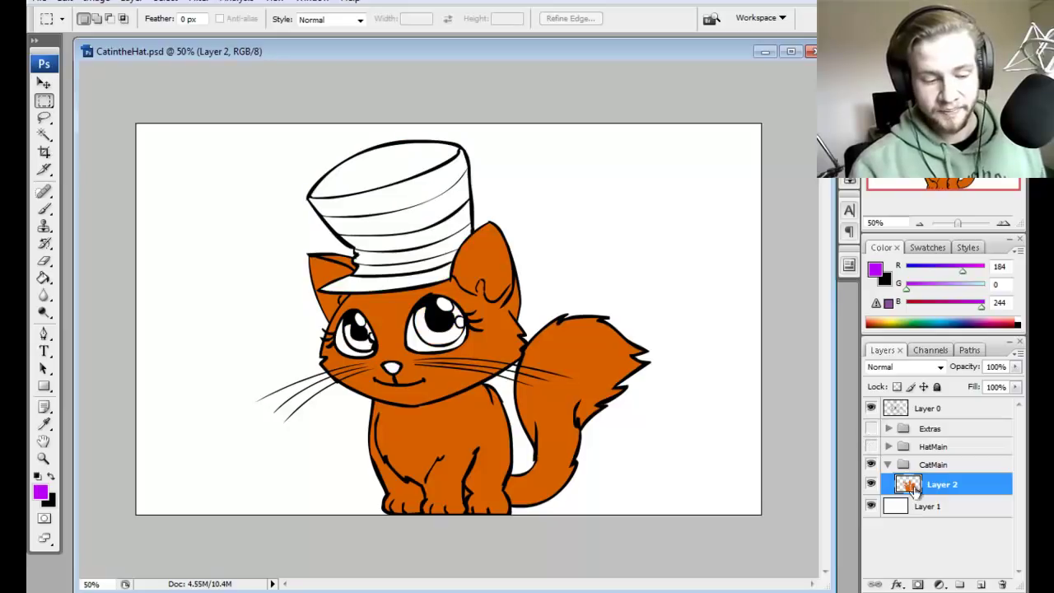
{"action": "left_click", "coordinate": [871, 484]}
{"action": "left_click", "coordinate": [871, 484]}
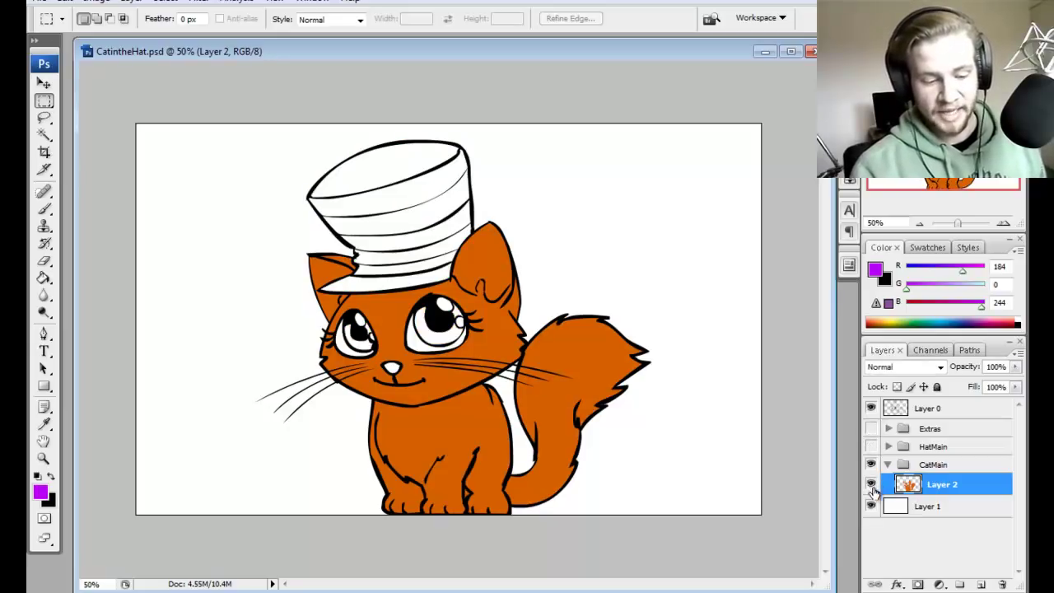
{"action": "left_click", "coordinate": [872, 484]}
{"action": "left_click", "coordinate": [871, 484]}
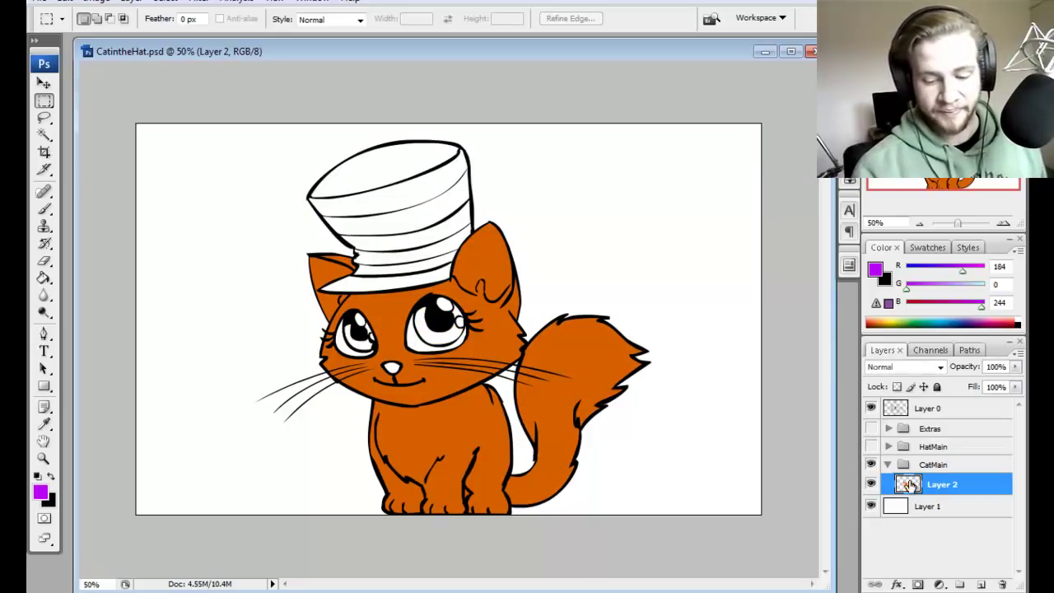
{"action": "left_click", "coordinate": [982, 585]}
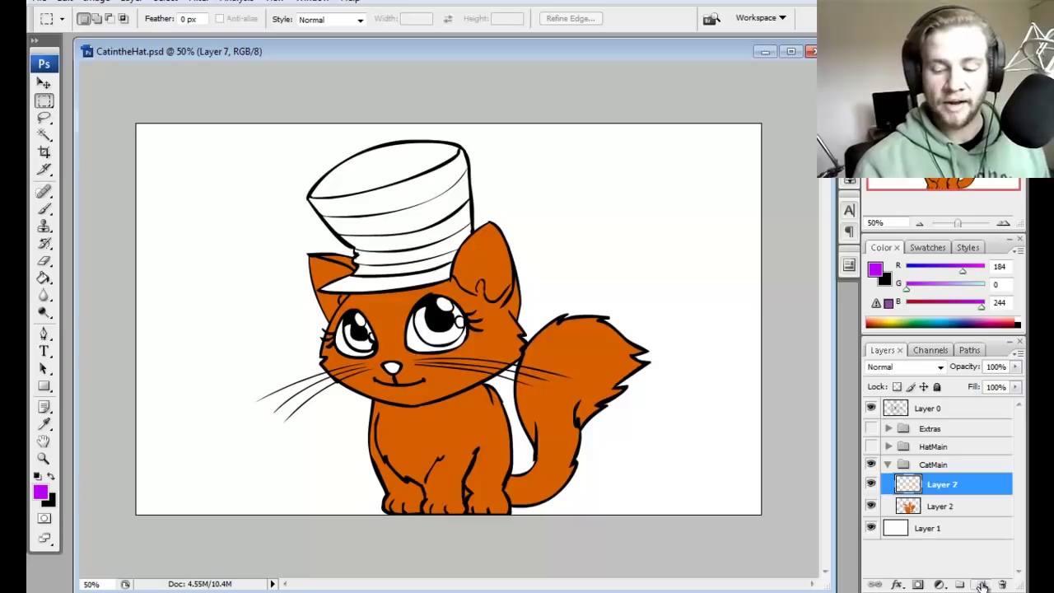
{"action": "left_click", "coordinate": [939, 494], "text": "alt"}
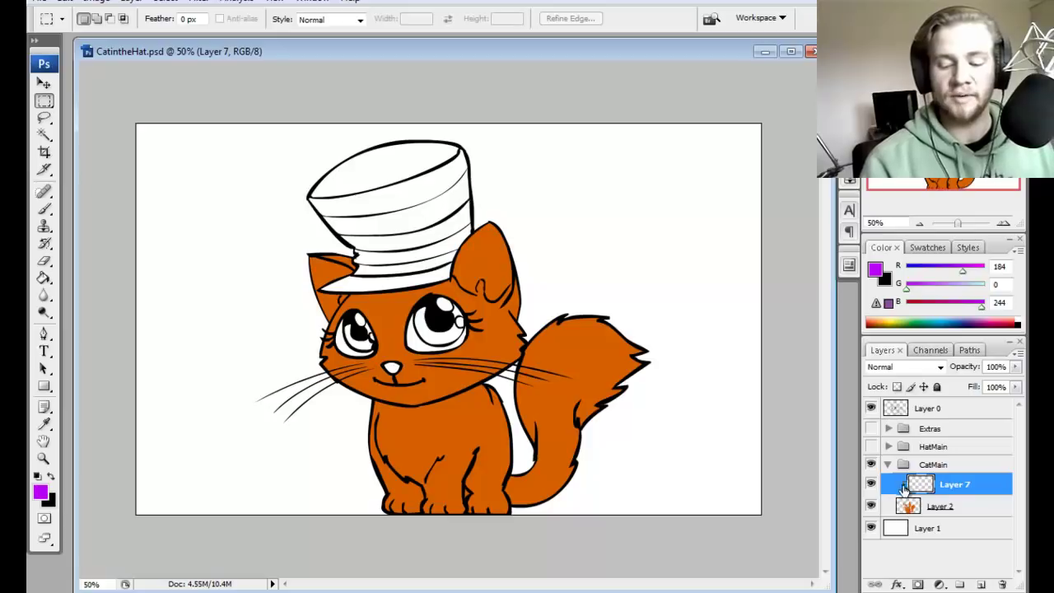
{"action": "left_click", "coordinate": [934, 504]}
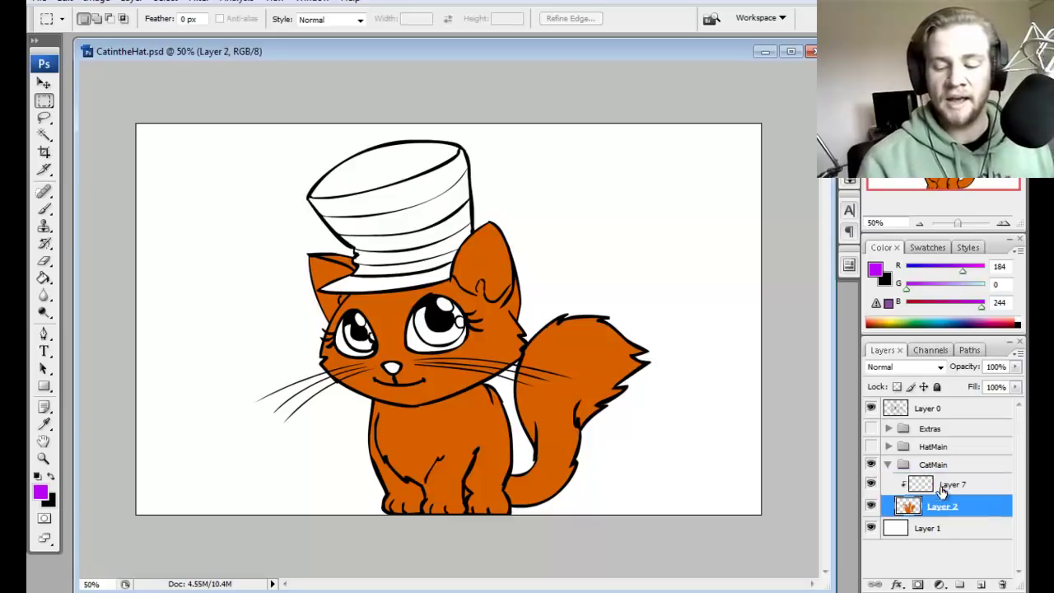
{"action": "left_click", "coordinate": [943, 485]}
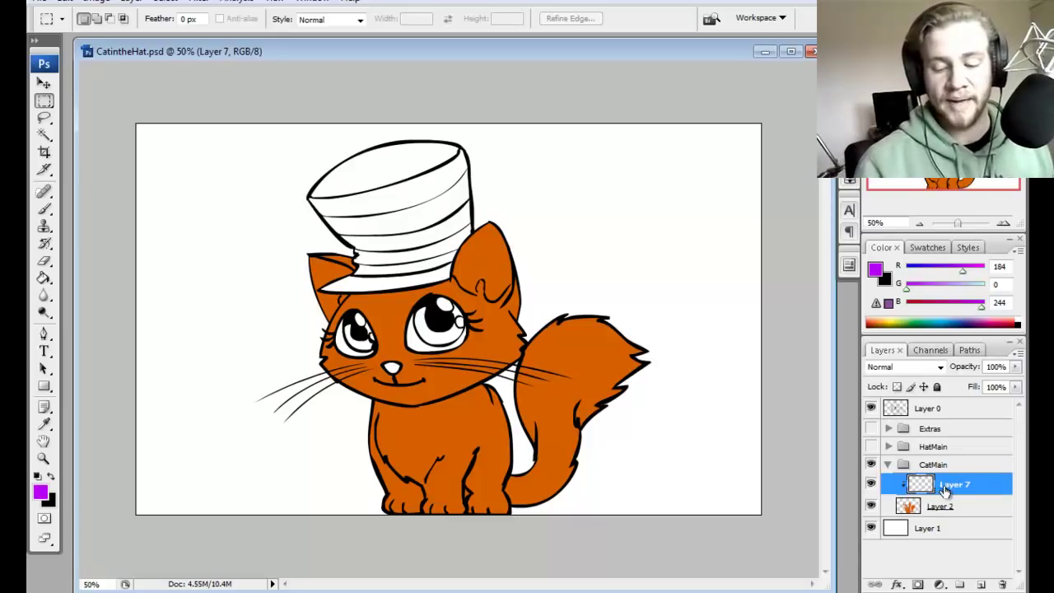
{"action": "key", "text": "b"}
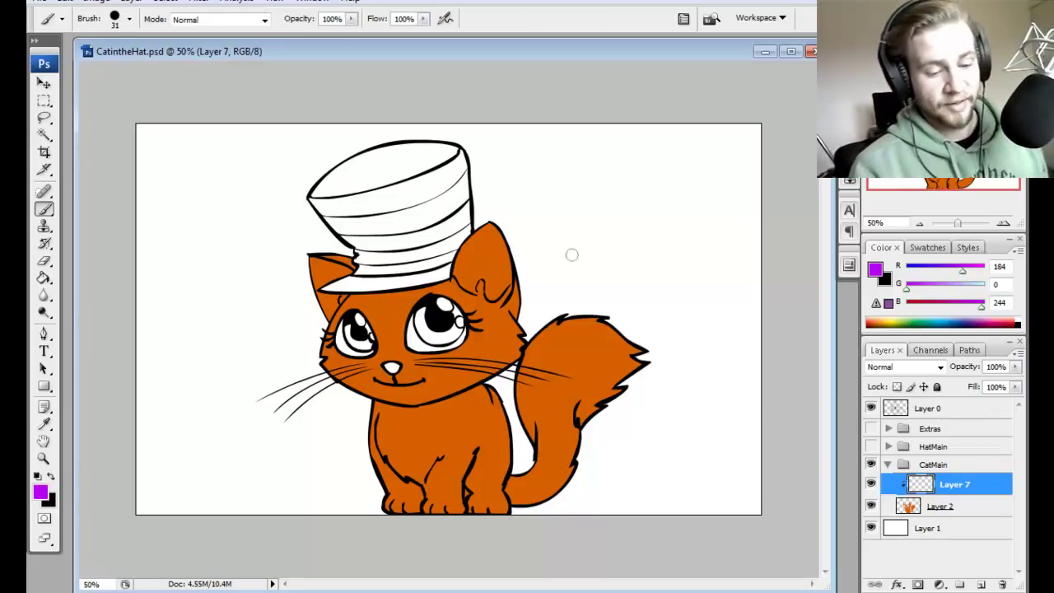
{"action": "left_click_drag", "start_coordinate": [511, 277], "coordinate": [330, 375]}
{"action": "mouse_move", "coordinate": [449, 320]}
{"action": "left_mouse_down"}
{"action": "mouse_move", "coordinate": [354, 387]}
{"action": "mouse_move", "coordinate": [697, 329]}
{"action": "mouse_move", "coordinate": [429, 470]}
{"action": "mouse_move", "coordinate": [521, 488]}
{"action": "mouse_move", "coordinate": [575, 459]}
{"action": "left_mouse_up"}
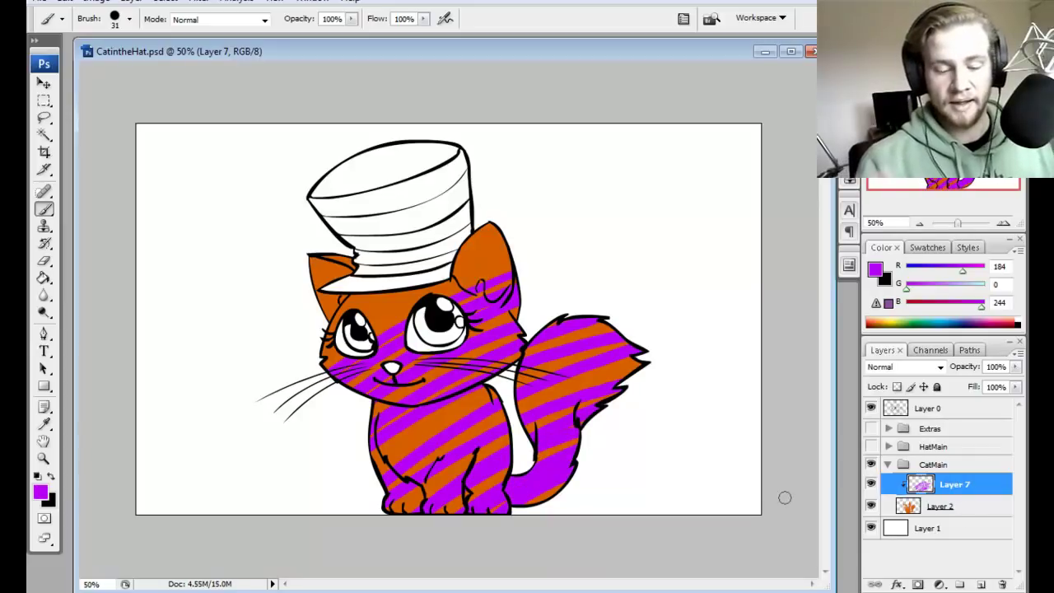
{"action": "key", "text": "Delete"}
{"action": "left_click", "coordinate": [872, 506]}
{"action": "left_click", "coordinate": [872, 506]}
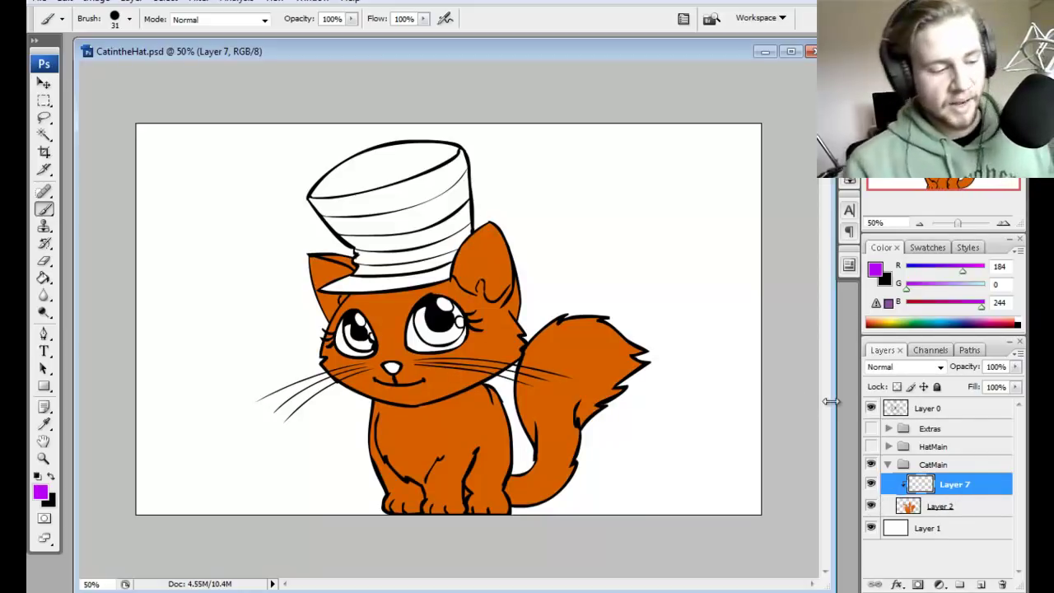
{"action": "left_click", "coordinate": [40, 492]}
Step: Choose a near-black paint colour and set the brush size to 43 px
{"action": "left_click", "coordinate": [409, 393]}
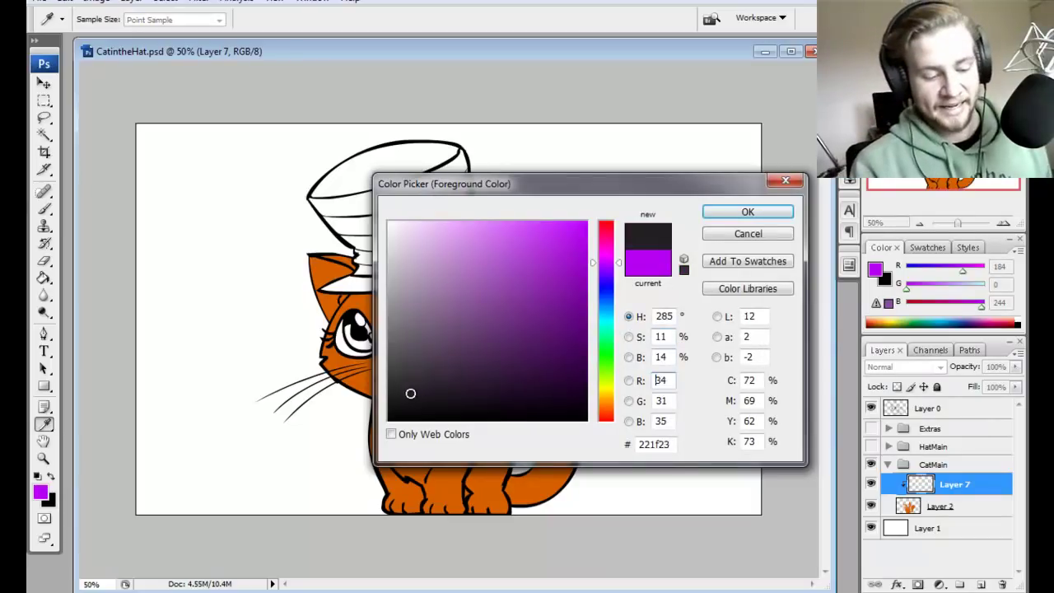
{"action": "left_click_drag", "start_coordinate": [614, 311], "coordinate": [609, 405]}
{"action": "left_click", "coordinate": [404, 393]}
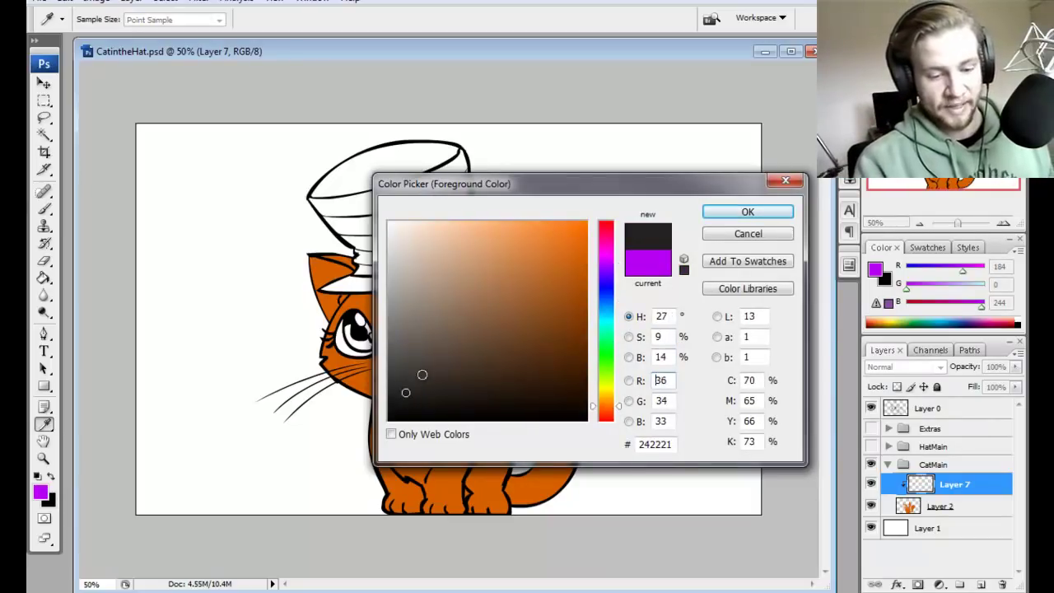
{"action": "left_click", "coordinate": [404, 398]}
{"action": "left_click", "coordinate": [745, 213]}
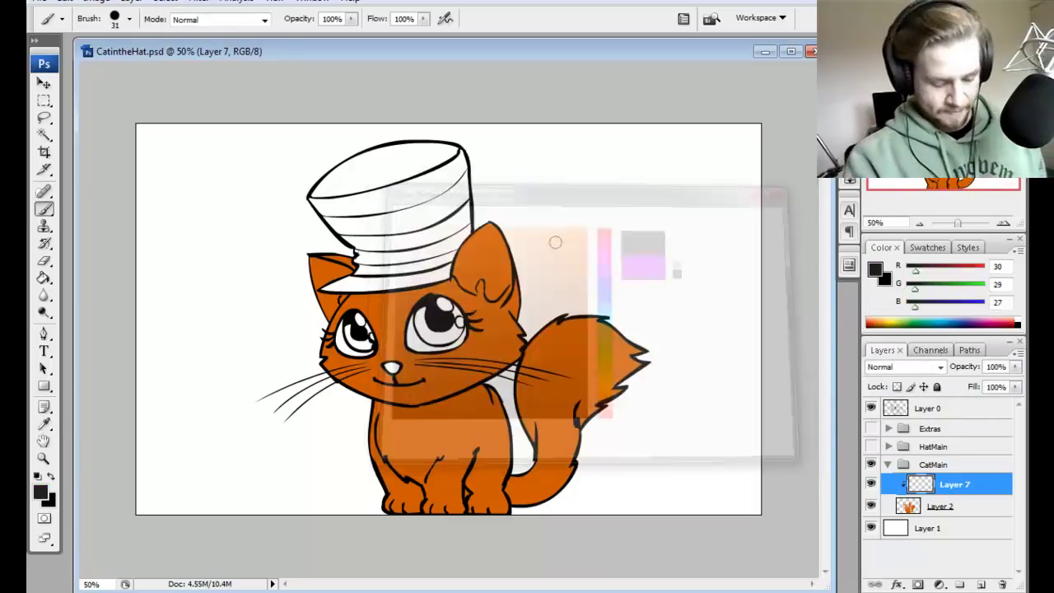
{"action": "left_click", "coordinate": [129, 18]}
{"action": "left_click", "coordinate": [80, 61]}
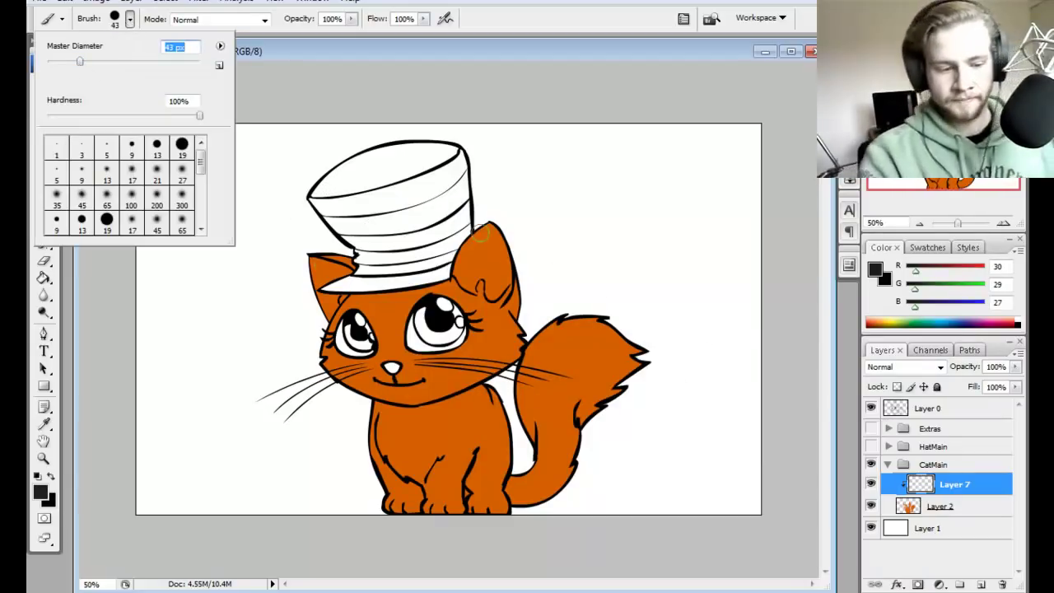
{"action": "key", "text": "Return"}
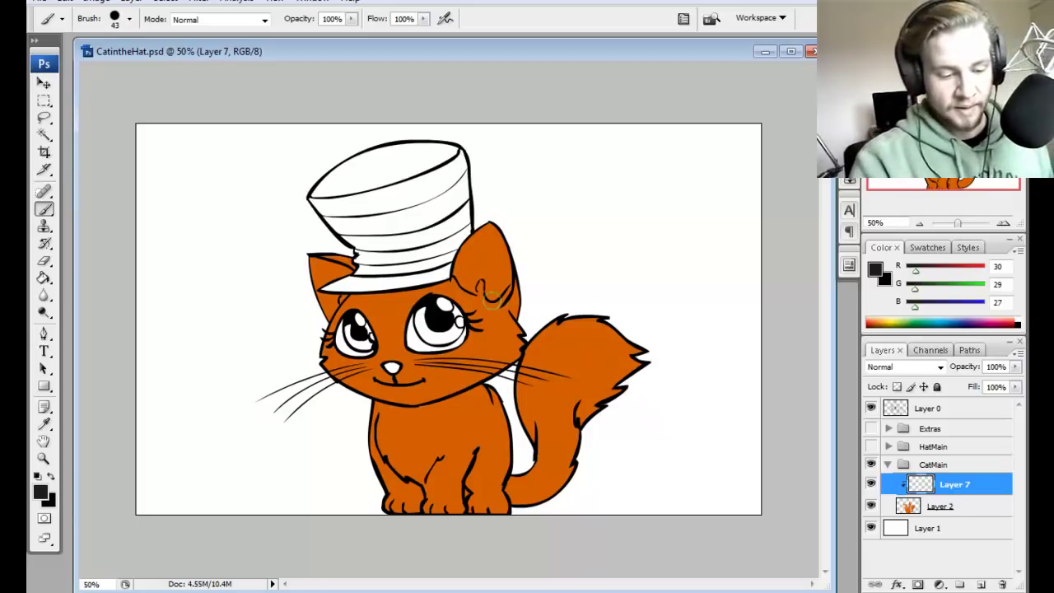
Step: Paint dark markings on the back of the head, chest and left body side
{"action": "mouse_move", "coordinate": [492, 298]}
{"action": "left_mouse_down"}
{"action": "mouse_move", "coordinate": [522, 333]}
{"action": "mouse_move", "coordinate": [508, 298]}
{"action": "mouse_move", "coordinate": [525, 283]}
{"action": "mouse_move", "coordinate": [523, 332]}
{"action": "mouse_move", "coordinate": [508, 307]}
{"action": "mouse_move", "coordinate": [521, 335]}
{"action": "mouse_move", "coordinate": [512, 364]}
{"action": "left_mouse_up"}
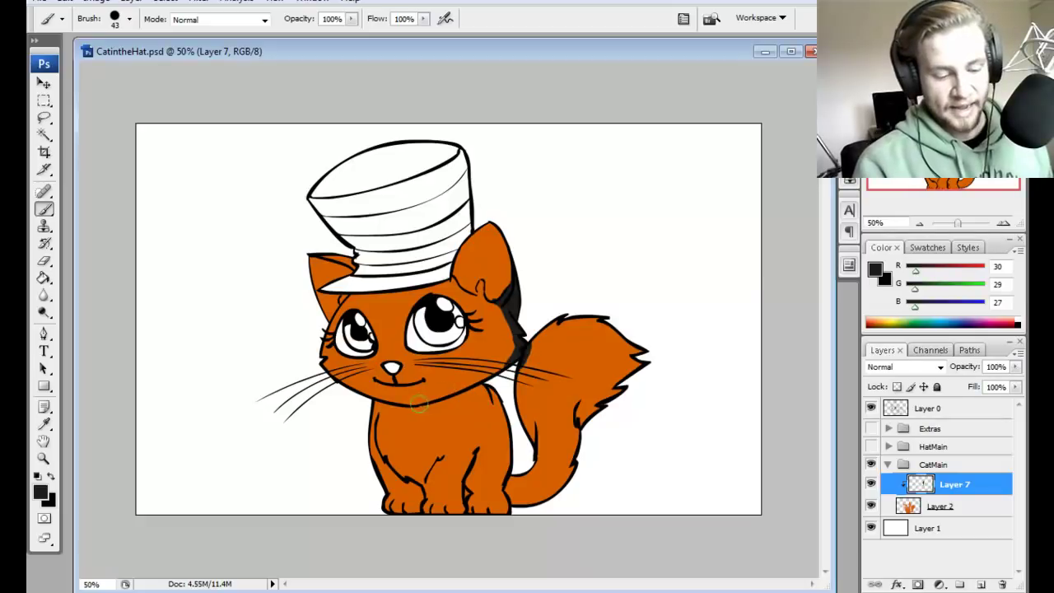
{"action": "mouse_move", "coordinate": [418, 404]}
{"action": "left_mouse_down"}
{"action": "mouse_move", "coordinate": [538, 337]}
{"action": "mouse_move", "coordinate": [458, 390]}
{"action": "mouse_move", "coordinate": [540, 323]}
{"action": "mouse_move", "coordinate": [454, 394]}
{"action": "mouse_move", "coordinate": [534, 326]}
{"action": "left_mouse_up"}
{"action": "key", "text": "ctrl+z"}
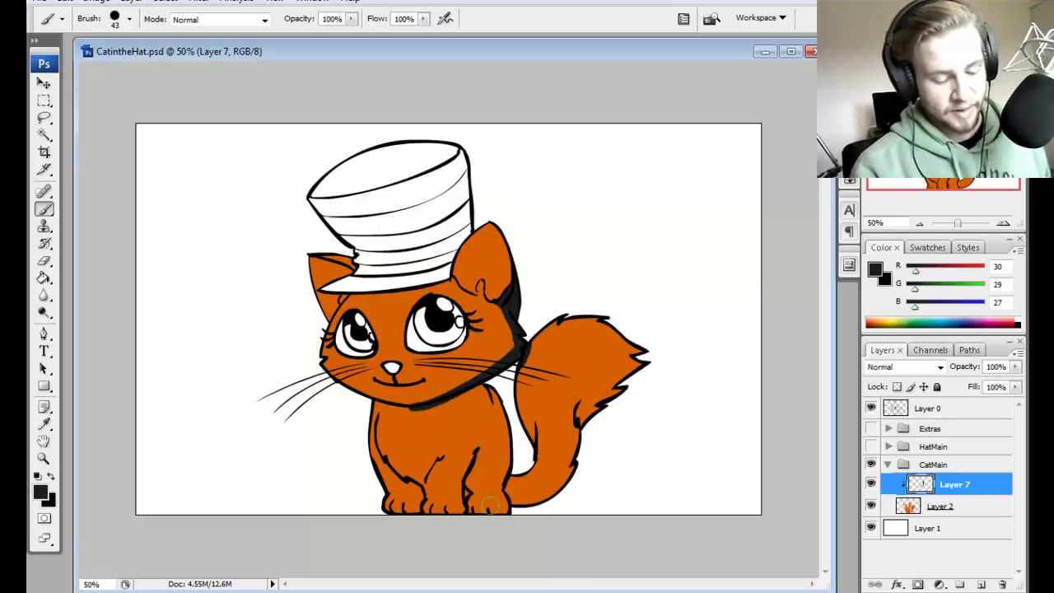
{"action": "key", "text": "e"}
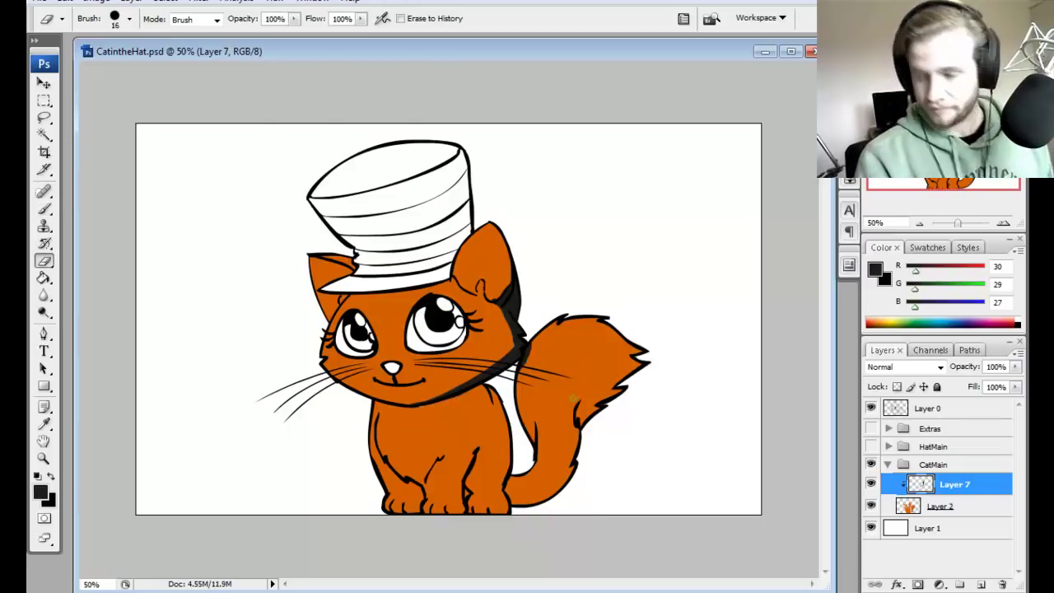
{"action": "key", "text": "b"}
{"action": "left_click_drag", "start_coordinate": [457, 401], "coordinate": [432, 486]}
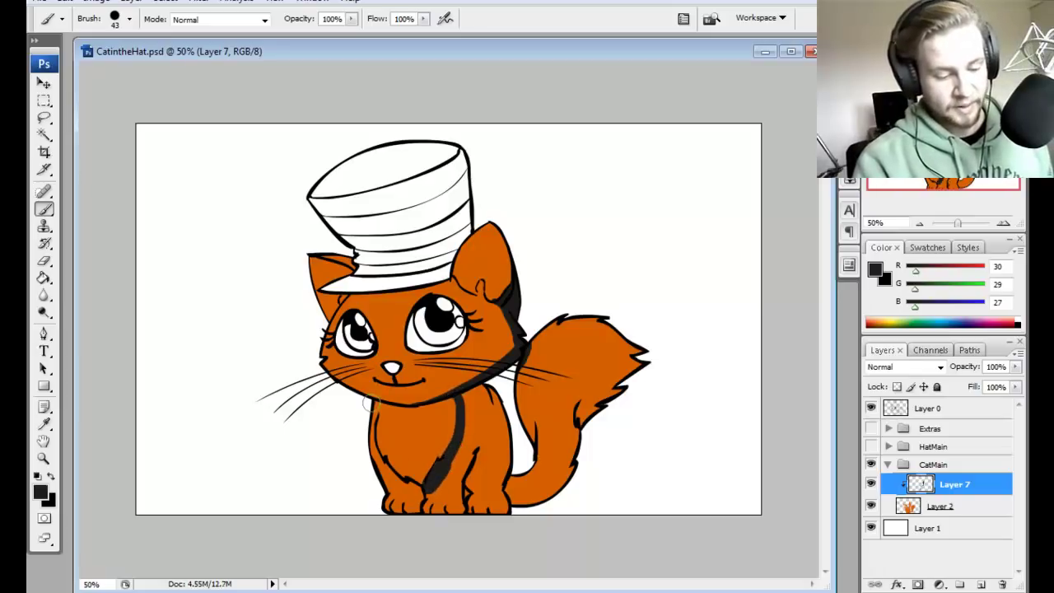
{"action": "mouse_move", "coordinate": [377, 403]}
{"action": "left_mouse_down"}
{"action": "mouse_move", "coordinate": [377, 477]}
{"action": "mouse_move", "coordinate": [369, 446]}
{"action": "mouse_move", "coordinate": [383, 479]}
{"action": "mouse_move", "coordinate": [420, 502]}
{"action": "mouse_move", "coordinate": [390, 504]}
{"action": "mouse_move", "coordinate": [442, 513]}
{"action": "left_mouse_up"}
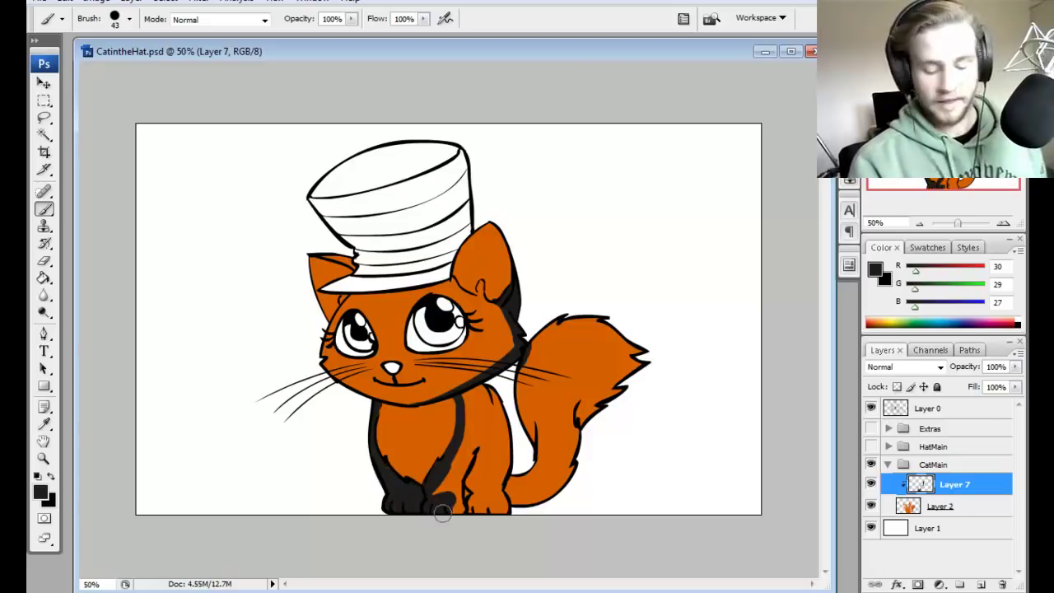
{"action": "key", "text": "e"}
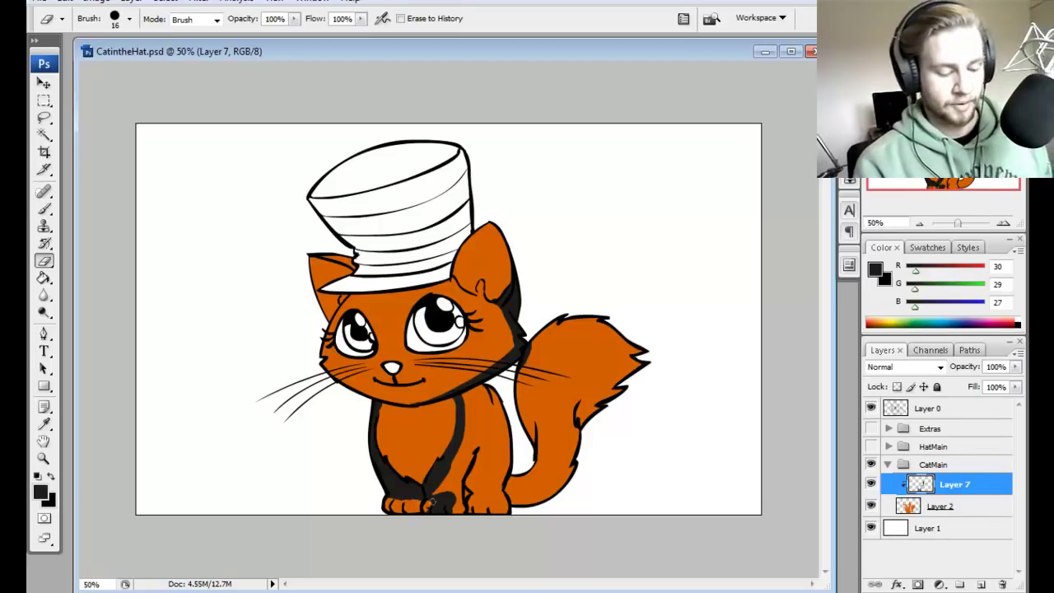
{"action": "key", "text": "b"}
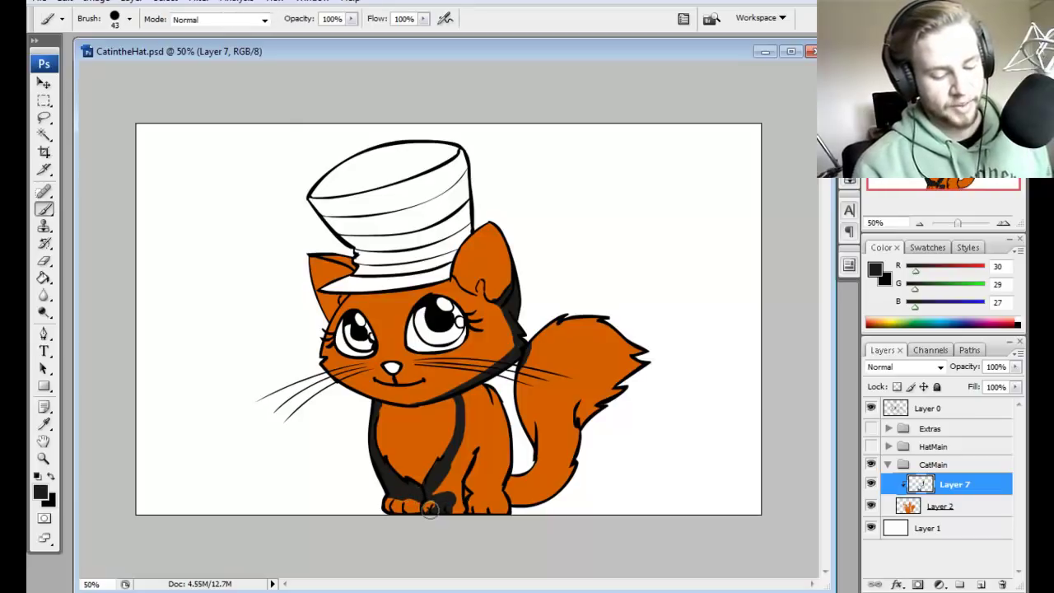
{"action": "key", "text": "e"}
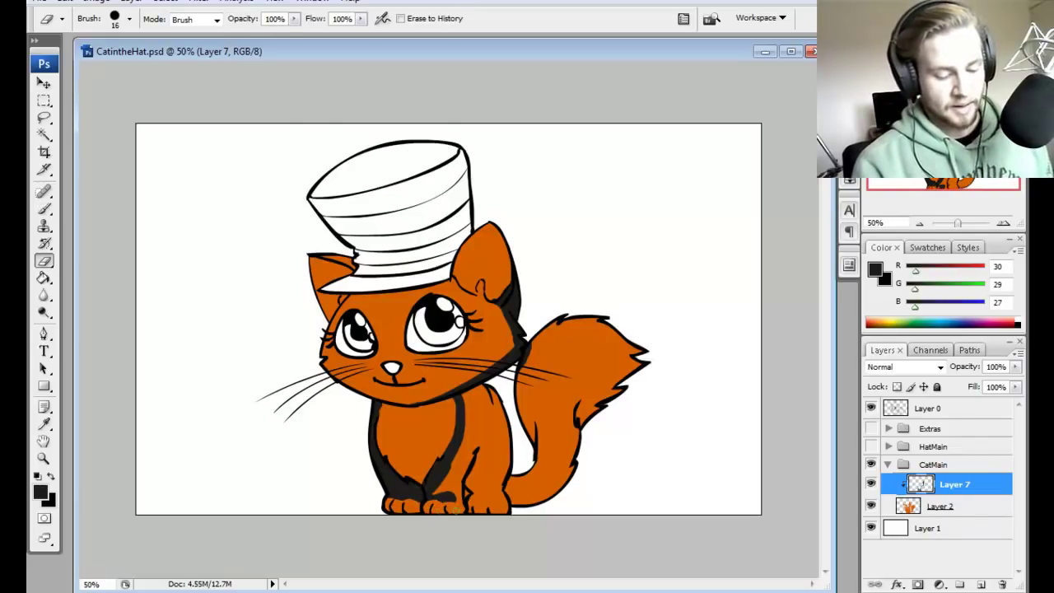
{"action": "key", "text": "b"}
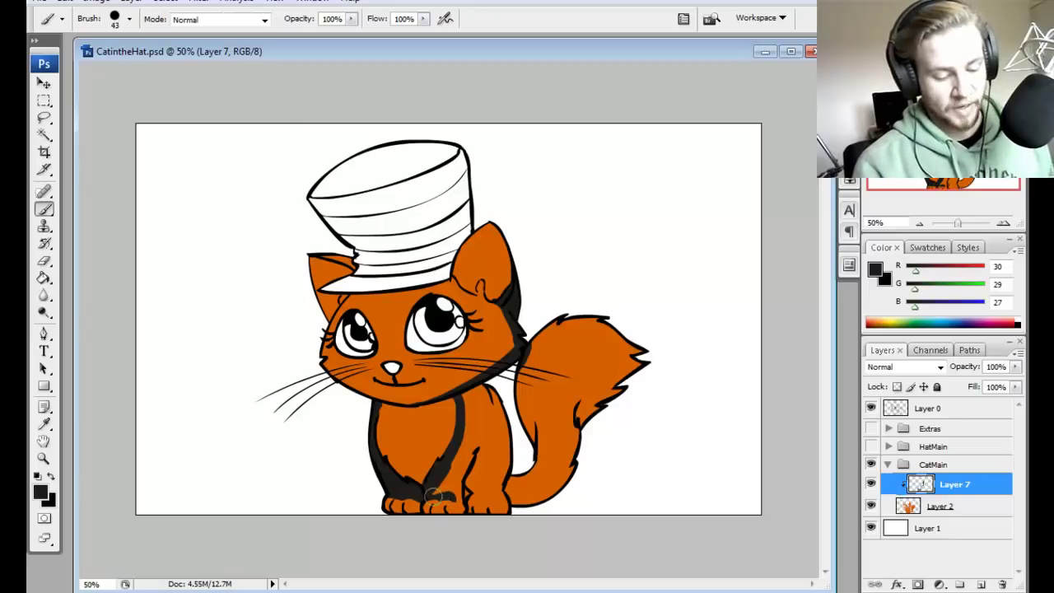
Step: Add near-black shading over the feet and right side of the chest
{"action": "mouse_move", "coordinate": [426, 495]}
{"action": "left_mouse_down"}
{"action": "mouse_move", "coordinate": [469, 497]}
{"action": "mouse_move", "coordinate": [463, 484]}
{"action": "left_mouse_up"}
{"action": "key", "text": "e"}
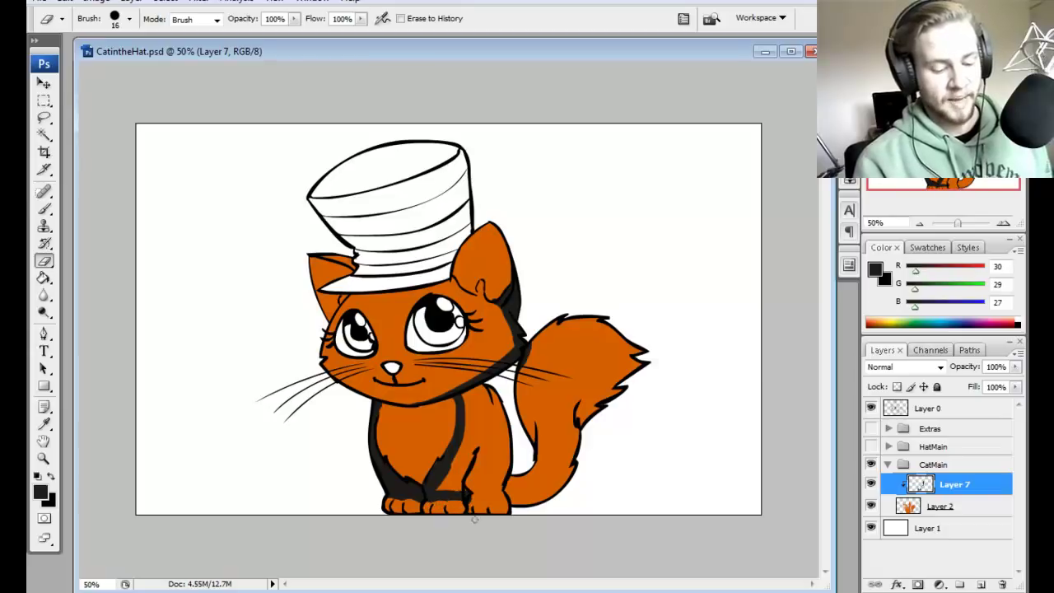
{"action": "key", "text": "b"}
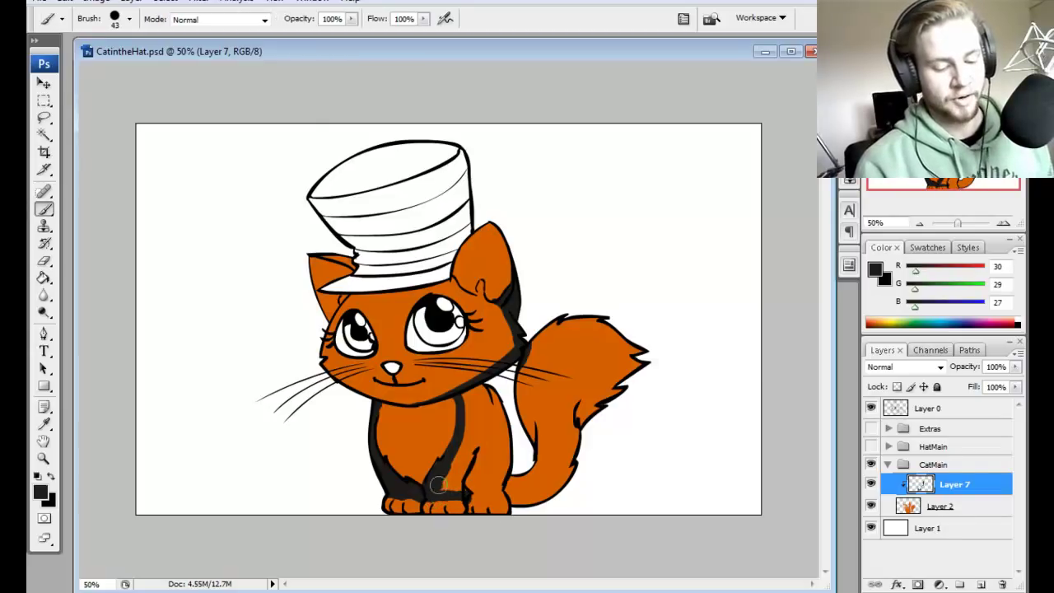
{"action": "mouse_move", "coordinate": [436, 486]}
{"action": "left_mouse_down"}
{"action": "mouse_move", "coordinate": [492, 457]}
{"action": "mouse_move", "coordinate": [470, 443]}
{"action": "mouse_move", "coordinate": [438, 461]}
{"action": "mouse_move", "coordinate": [458, 488]}
{"action": "mouse_move", "coordinate": [465, 396]}
{"action": "mouse_move", "coordinate": [483, 388]}
{"action": "mouse_move", "coordinate": [491, 395]}
{"action": "mouse_move", "coordinate": [472, 463]}
{"action": "left_mouse_up"}
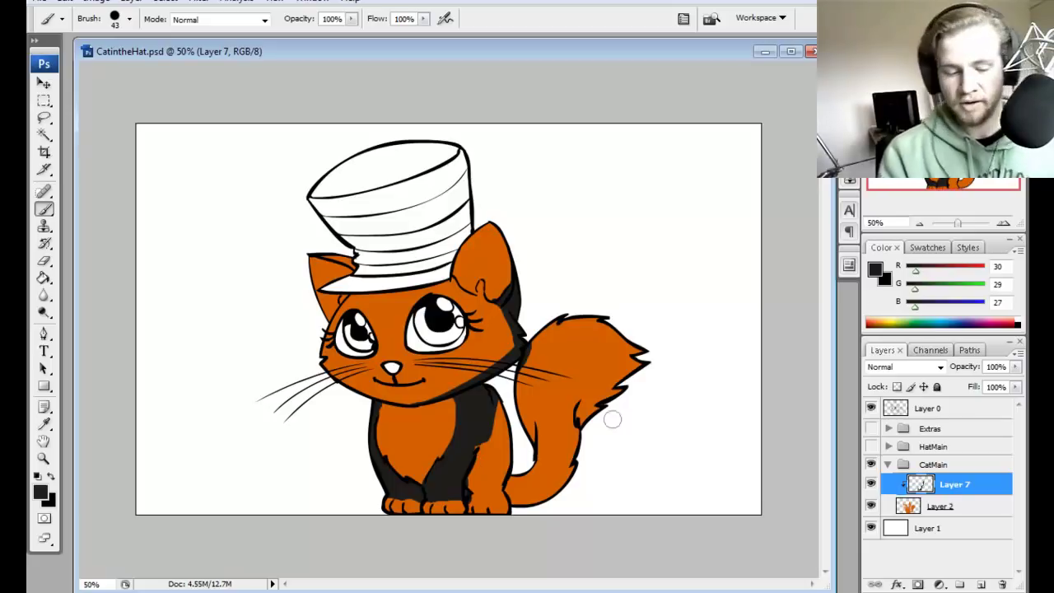
{"action": "mouse_move", "coordinate": [496, 398]}
{"action": "left_mouse_down"}
{"action": "mouse_move", "coordinate": [501, 449]}
{"action": "mouse_move", "coordinate": [471, 463]}
{"action": "mouse_move", "coordinate": [489, 455]}
{"action": "left_mouse_up"}
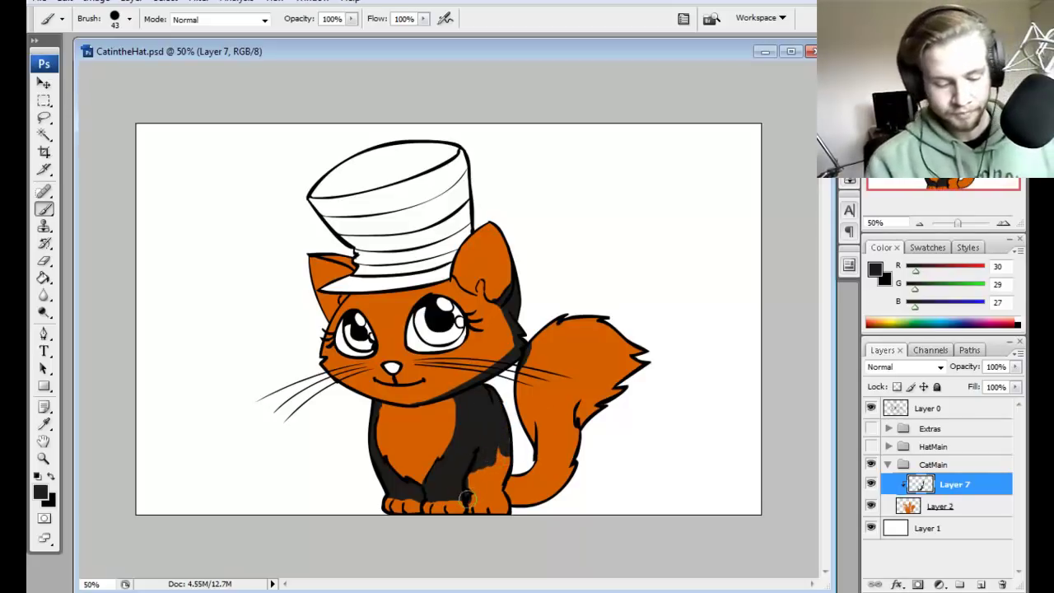
{"action": "mouse_move", "coordinate": [466, 498]}
{"action": "left_mouse_down"}
{"action": "mouse_move", "coordinate": [505, 496]}
{"action": "mouse_move", "coordinate": [509, 484]}
{"action": "mouse_move", "coordinate": [470, 474]}
{"action": "mouse_move", "coordinate": [505, 444]}
{"action": "mouse_move", "coordinate": [500, 483]}
{"action": "left_mouse_up"}
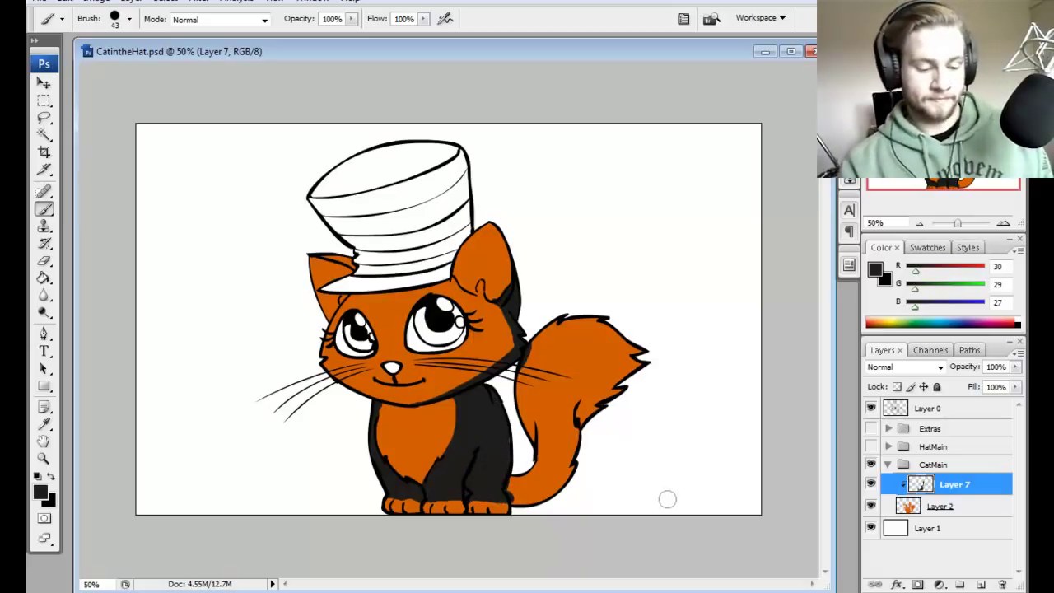
{"action": "key", "text": "ctrl+space"}
{"action": "left_click_drag", "start_coordinate": [182, 191], "coordinate": [752, 515]}
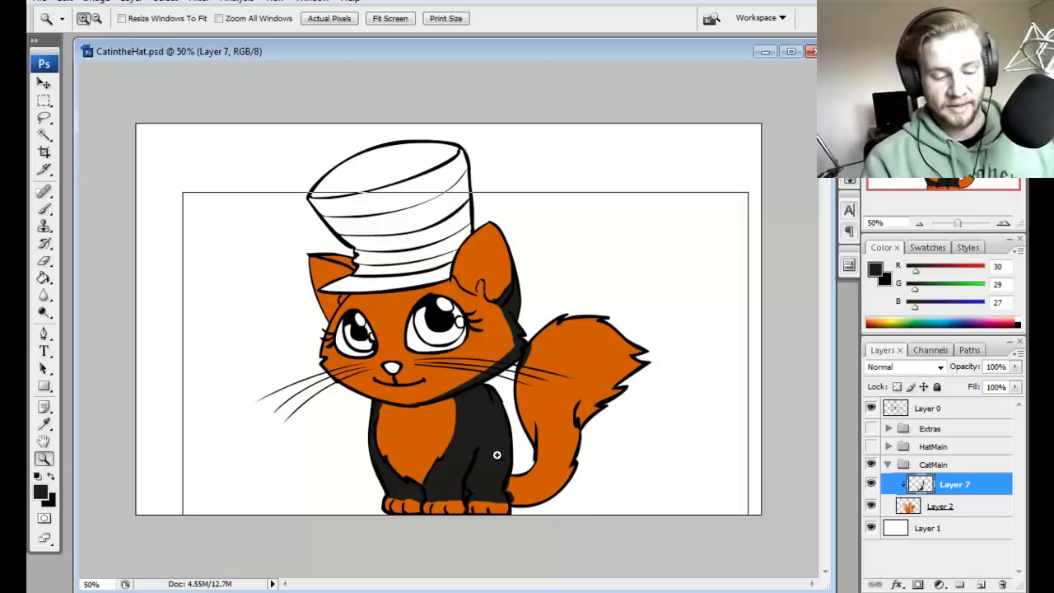
{"action": "left_click_drag", "start_coordinate": [130, 158], "coordinate": [779, 580]}
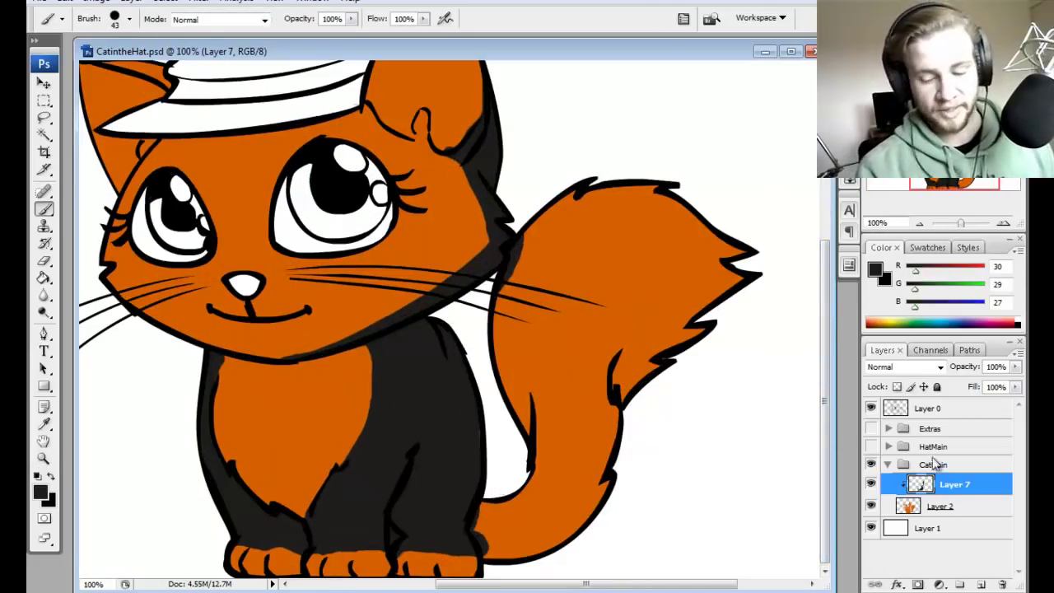
Step: Darken the tail base, then erase excess black along the tail's edges
{"action": "left_click", "coordinate": [871, 505]}
{"action": "left_click", "coordinate": [872, 506]}
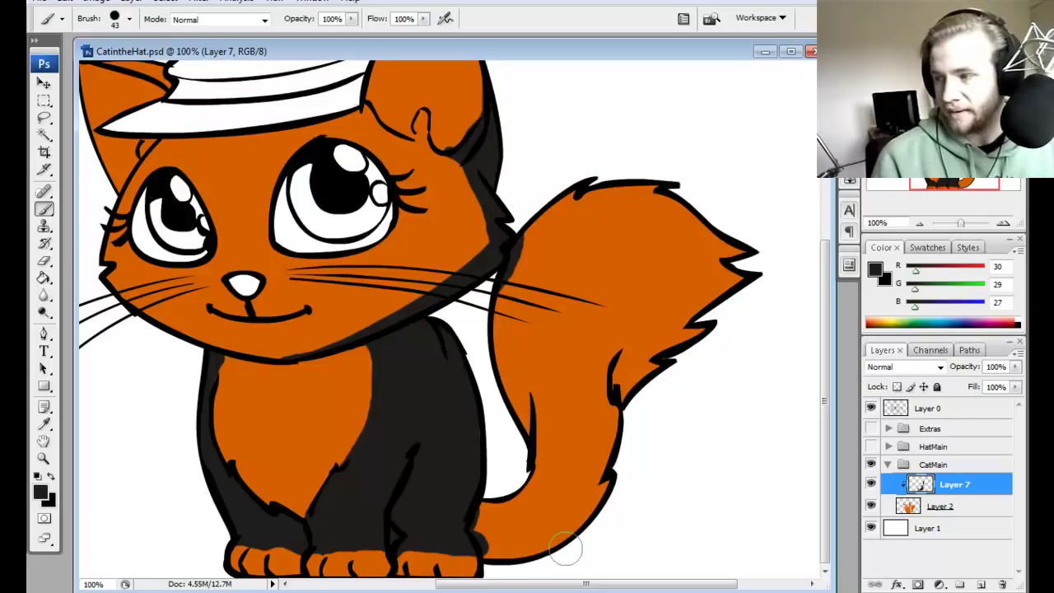
{"action": "mouse_move", "coordinate": [481, 509]}
{"action": "left_mouse_down"}
{"action": "mouse_move", "coordinate": [504, 552]}
{"action": "mouse_move", "coordinate": [565, 478]}
{"action": "mouse_move", "coordinate": [546, 459]}
{"action": "mouse_move", "coordinate": [542, 422]}
{"action": "left_mouse_up"}
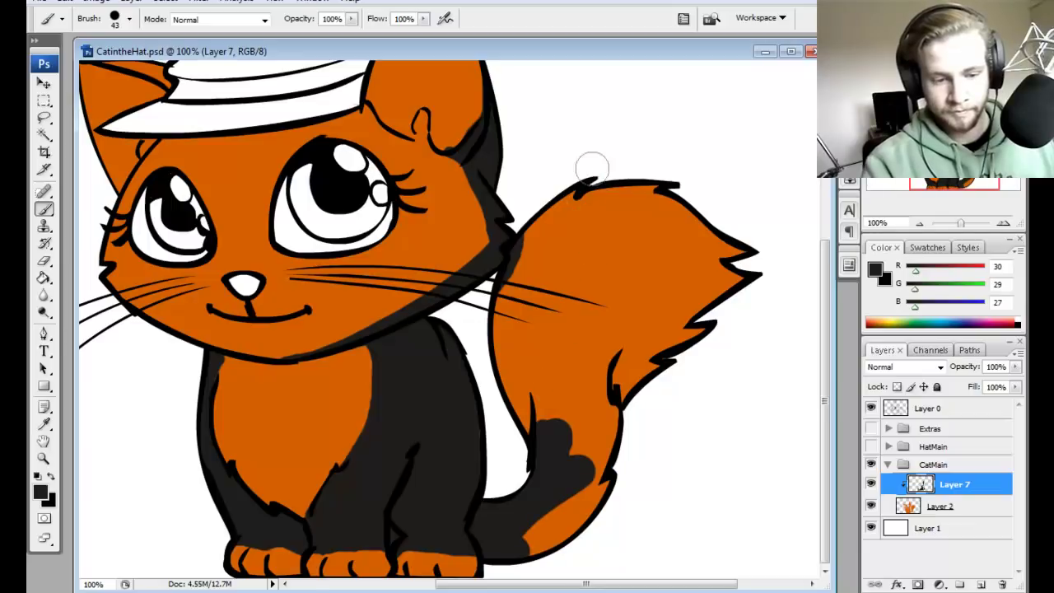
{"action": "mouse_move", "coordinate": [560, 206]}
{"action": "left_mouse_down"}
{"action": "mouse_move", "coordinate": [528, 263]}
{"action": "mouse_move", "coordinate": [576, 231]}
{"action": "mouse_move", "coordinate": [595, 238]}
{"action": "mouse_move", "coordinate": [560, 282]}
{"action": "mouse_move", "coordinate": [622, 255]}
{"action": "mouse_move", "coordinate": [589, 321]}
{"action": "mouse_move", "coordinate": [622, 363]}
{"action": "mouse_move", "coordinate": [614, 399]}
{"action": "mouse_move", "coordinate": [593, 260]}
{"action": "mouse_move", "coordinate": [536, 278]}
{"action": "mouse_move", "coordinate": [514, 269]}
{"action": "mouse_move", "coordinate": [531, 407]}
{"action": "mouse_move", "coordinate": [572, 417]}
{"action": "mouse_move", "coordinate": [602, 507]}
{"action": "mouse_move", "coordinate": [532, 538]}
{"action": "mouse_move", "coordinate": [581, 490]}
{"action": "left_mouse_up"}
{"action": "scroll", "coordinate": [581, 490], "scroll_direction": "up", "scroll_amount": 1}
{"action": "key", "text": "e"}
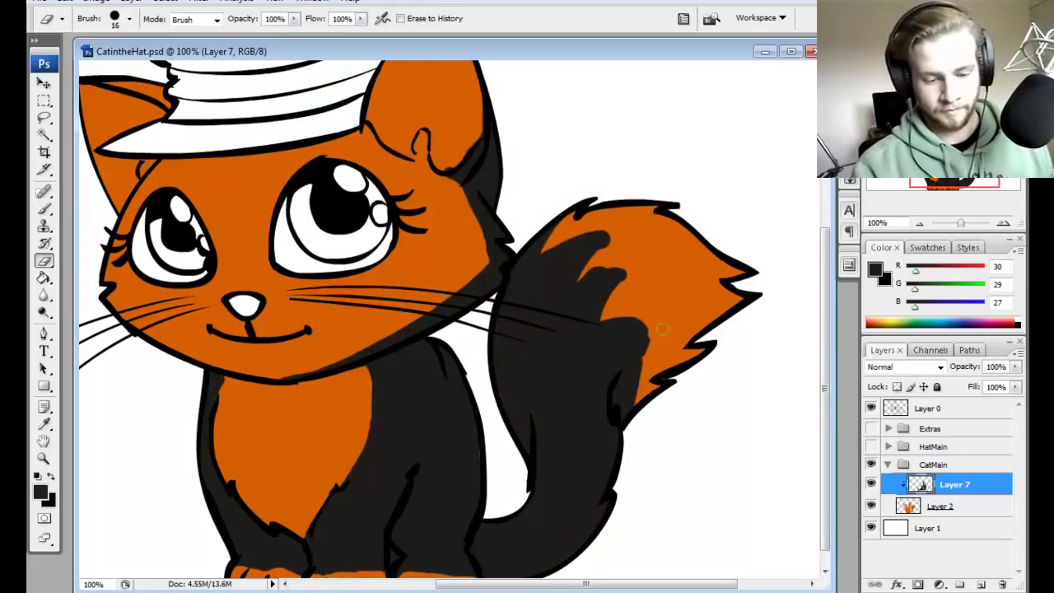
{"action": "mouse_move", "coordinate": [663, 329]}
{"action": "left_mouse_down"}
{"action": "mouse_move", "coordinate": [639, 408]}
{"action": "mouse_move", "coordinate": [651, 325]}
{"action": "left_mouse_up"}
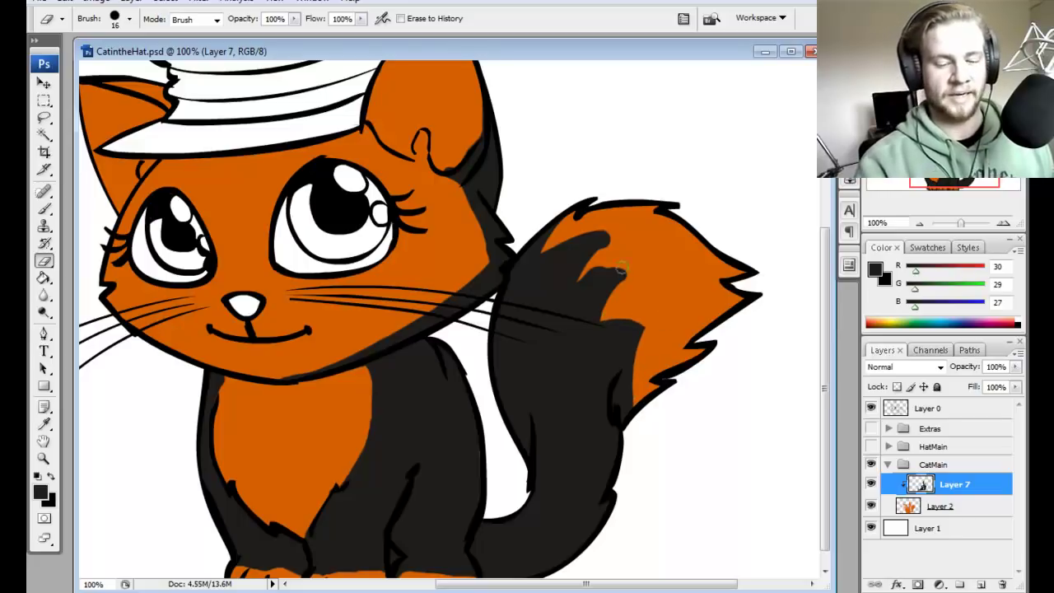
{"action": "left_click_drag", "start_coordinate": [622, 268], "coordinate": [641, 262]}
{"action": "mouse_move", "coordinate": [582, 279]}
{"action": "left_mouse_down"}
{"action": "mouse_move", "coordinate": [633, 266]}
{"action": "mouse_move", "coordinate": [595, 269]}
{"action": "mouse_move", "coordinate": [570, 295]}
{"action": "mouse_move", "coordinate": [639, 225]}
{"action": "left_mouse_up"}
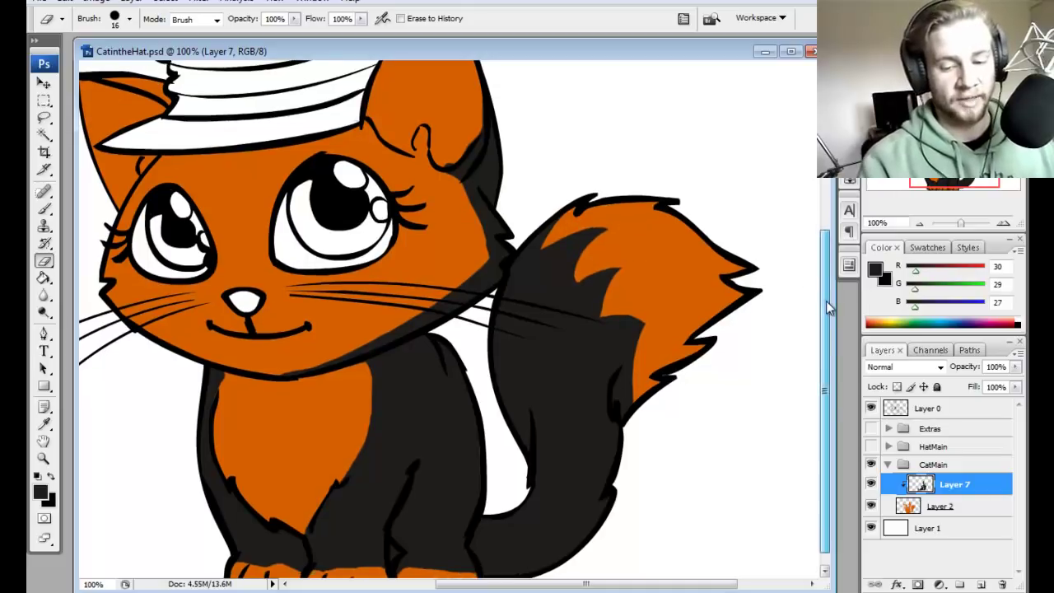
Step: Reposition the view and zoom out one step to review the markings
{"action": "scroll", "coordinate": [812, 295], "scroll_direction": "down", "scroll_amount": 1}
{"action": "left_click_drag", "start_coordinate": [683, 584], "coordinate": [622, 584]}
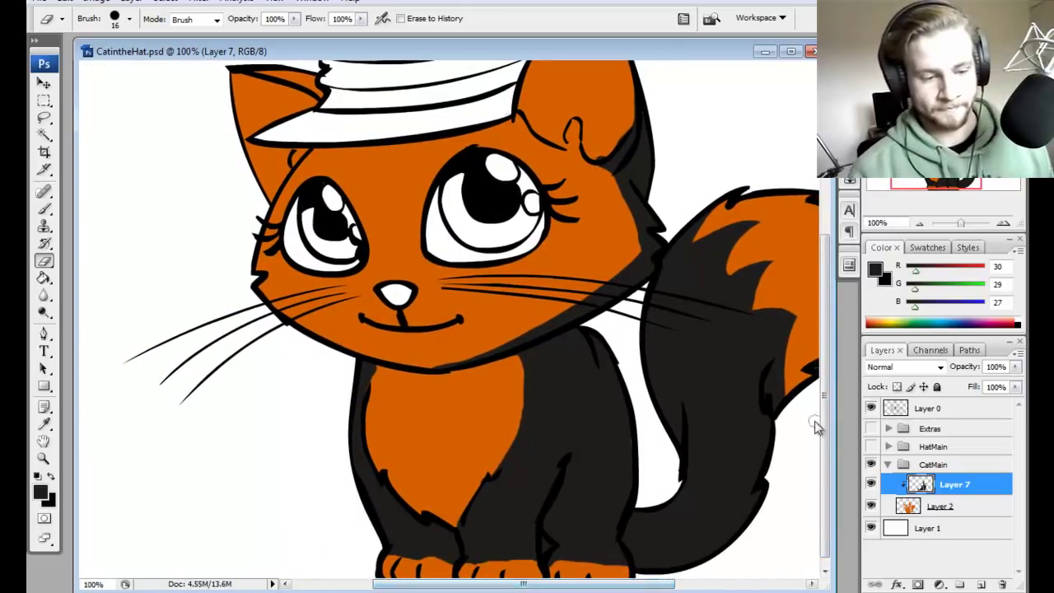
{"action": "left_click_drag", "start_coordinate": [831, 422], "coordinate": [832, 368]}
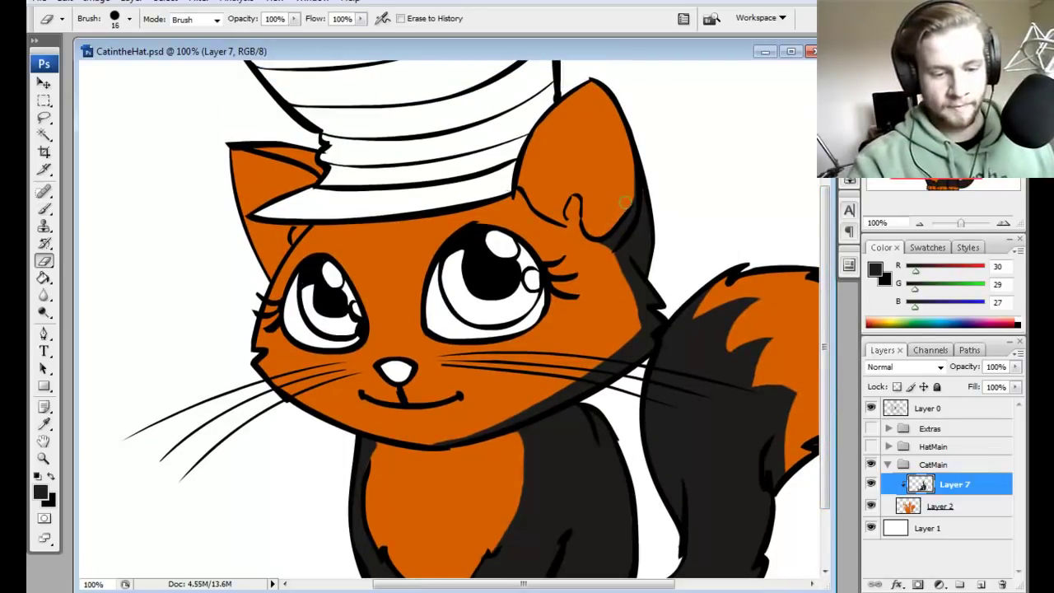
{"action": "left_click_drag", "start_coordinate": [827, 272], "coordinate": [848, 423]}
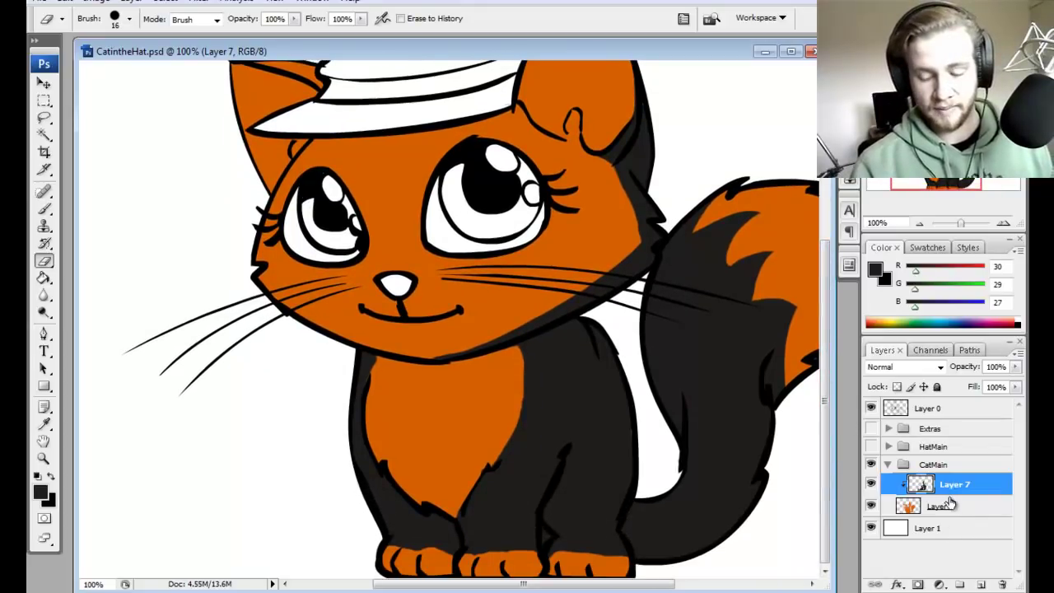
{"action": "key", "text": "z"}
{"action": "right_click", "coordinate": [526, 370]}
{"action": "left_click", "coordinate": [606, 456]}
Step: Zoom out to 50% and add a new Layer 8 in CatMain, placed below Layer 7
{"action": "right_click", "coordinate": [578, 336]}
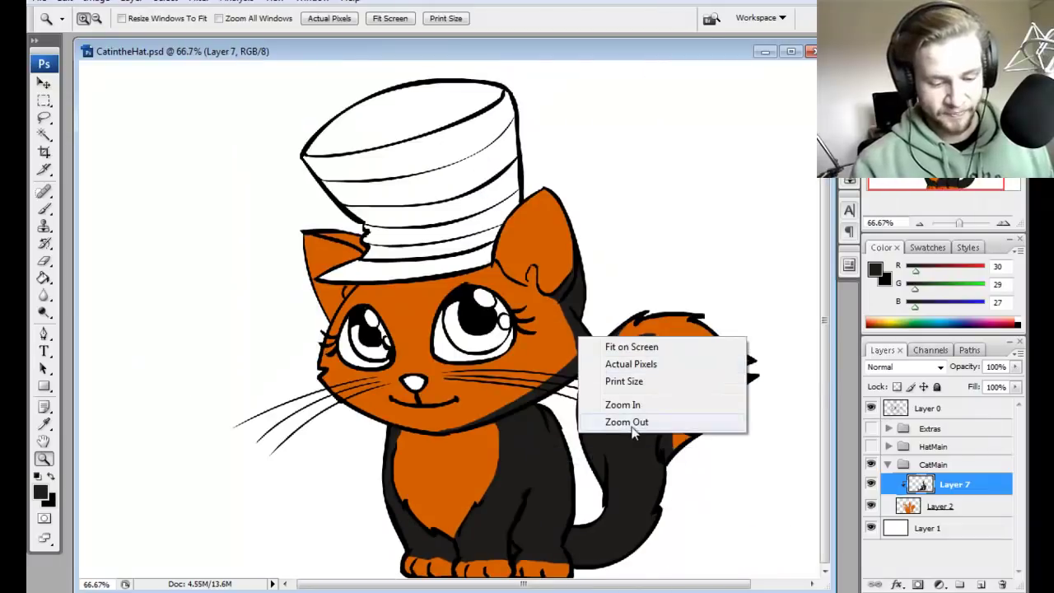
{"action": "left_click", "coordinate": [628, 424]}
{"action": "key", "text": "m"}
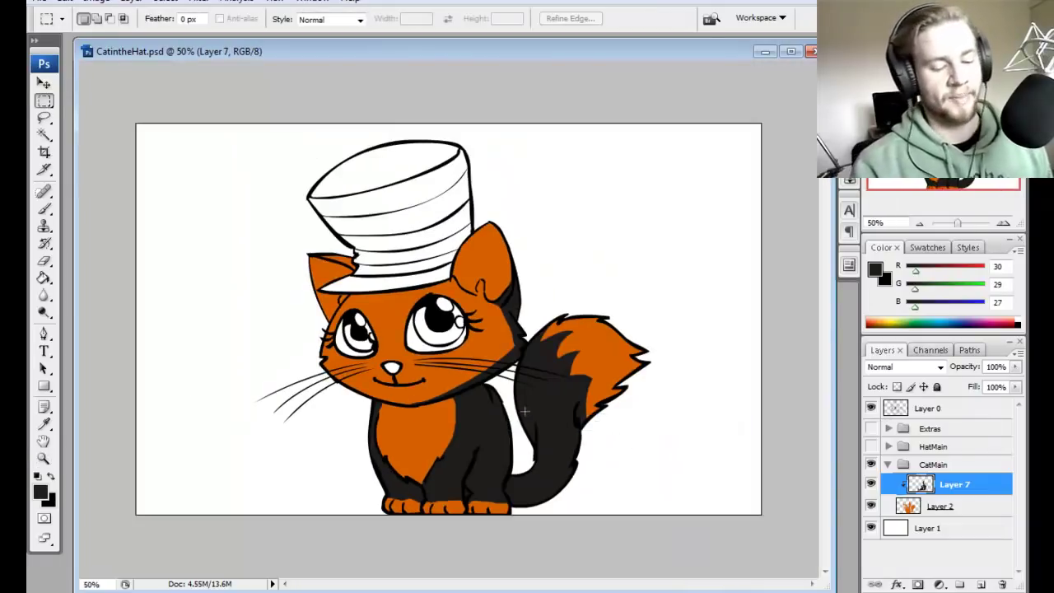
{"action": "left_click", "coordinate": [984, 584]}
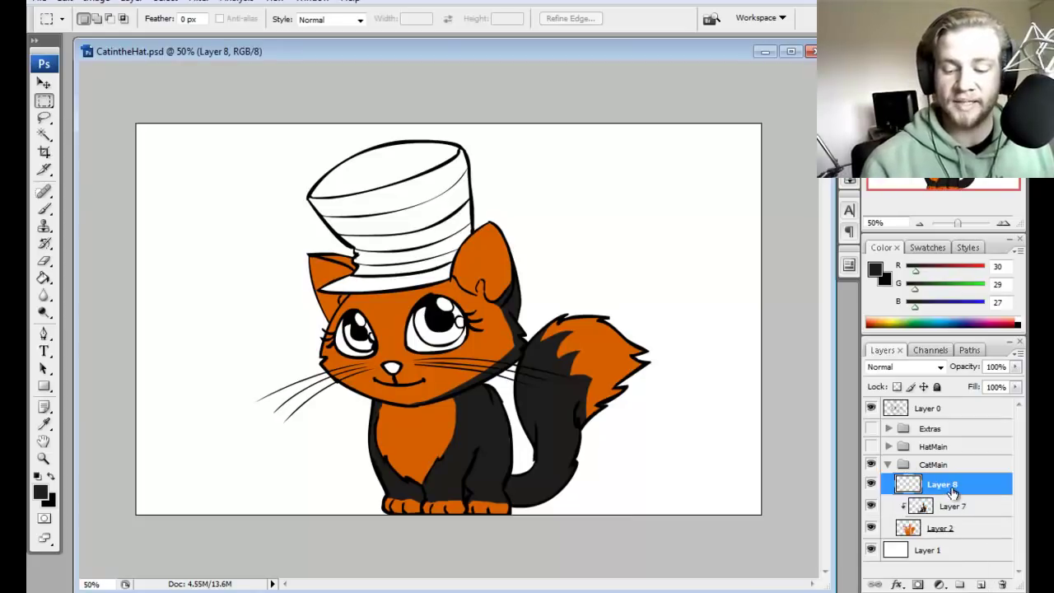
{"action": "left_click_drag", "start_coordinate": [953, 490], "coordinate": [962, 512]}
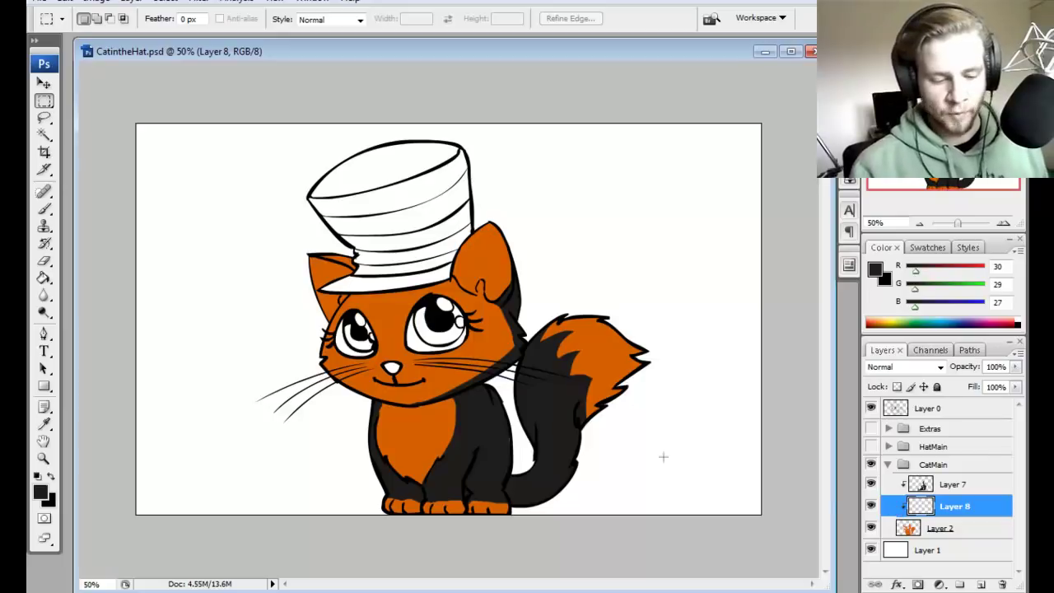
Step: Paint cream (e0d3c3) over the orange ear, toes and tail on Layer 8
{"action": "key", "text": "b"}
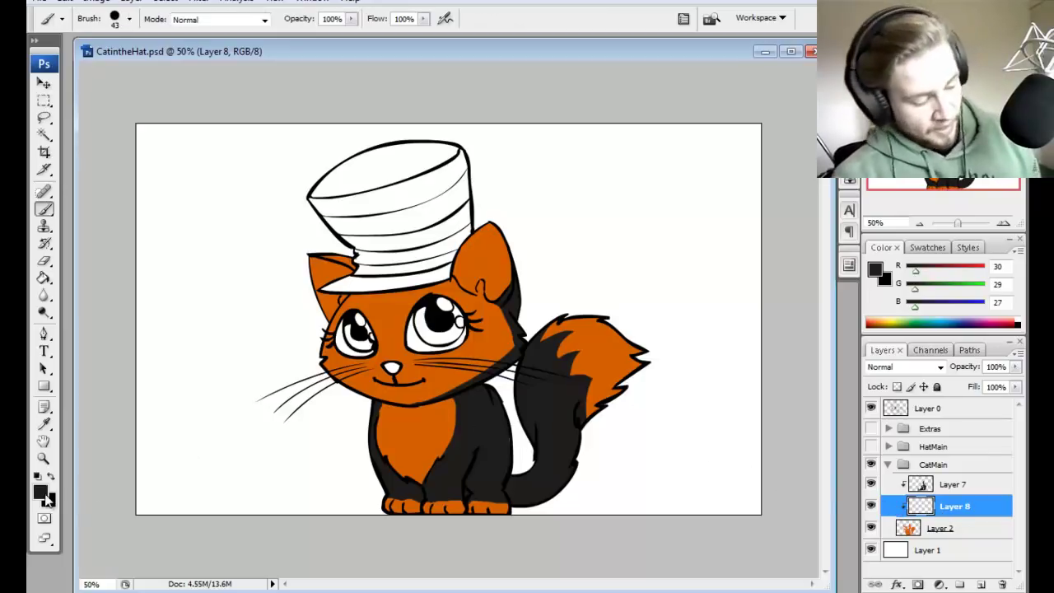
{"action": "left_click", "coordinate": [40, 492]}
{"action": "left_click", "coordinate": [401, 244]}
{"action": "left_click_drag", "start_coordinate": [401, 244], "coordinate": [409, 251]}
{"action": "left_click_drag", "start_coordinate": [618, 407], "coordinate": [618, 404]}
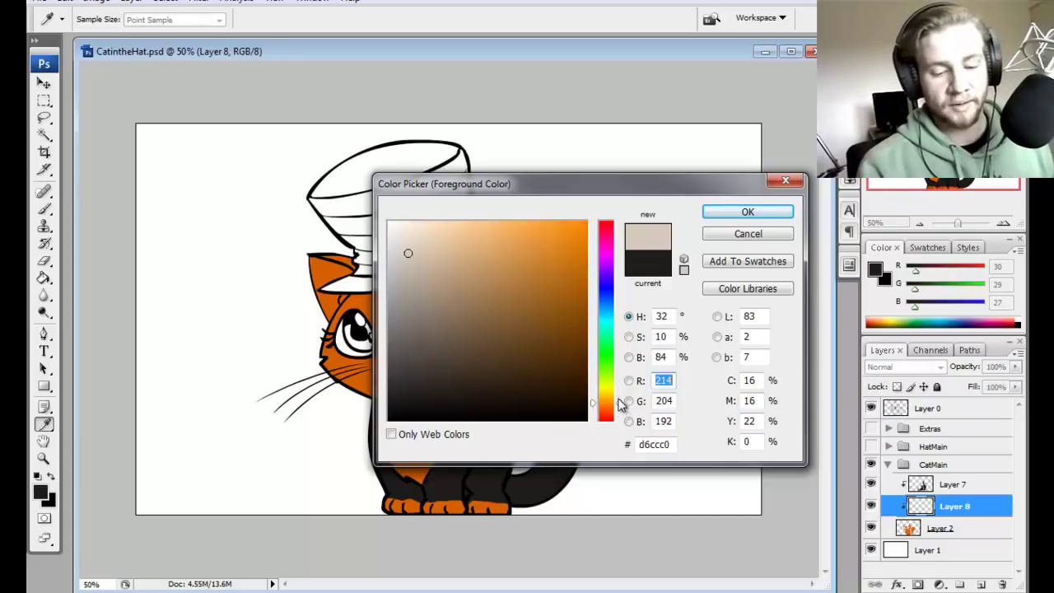
{"action": "left_click", "coordinate": [412, 252]}
{"action": "left_click_drag", "start_coordinate": [412, 253], "coordinate": [416, 246]}
{"action": "left_click", "coordinate": [747, 212]}
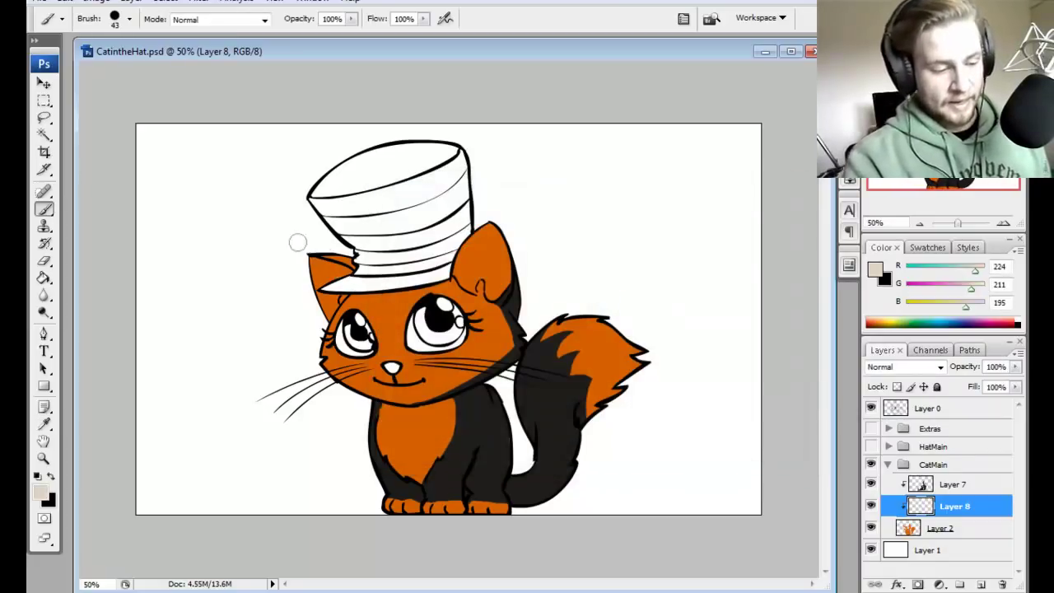
{"action": "mouse_move", "coordinate": [297, 242]}
{"action": "left_mouse_down"}
{"action": "mouse_move", "coordinate": [300, 294]}
{"action": "mouse_move", "coordinate": [376, 242]}
{"action": "mouse_move", "coordinate": [308, 331]}
{"action": "mouse_move", "coordinate": [357, 288]}
{"action": "mouse_move", "coordinate": [319, 327]}
{"action": "mouse_move", "coordinate": [378, 296]}
{"action": "mouse_move", "coordinate": [294, 359]}
{"action": "mouse_move", "coordinate": [360, 330]}
{"action": "mouse_move", "coordinate": [320, 368]}
{"action": "mouse_move", "coordinate": [333, 360]}
{"action": "mouse_move", "coordinate": [318, 387]}
{"action": "mouse_move", "coordinate": [411, 331]}
{"action": "mouse_move", "coordinate": [532, 290]}
{"action": "mouse_move", "coordinate": [335, 403]}
{"action": "mouse_move", "coordinate": [537, 317]}
{"action": "mouse_move", "coordinate": [377, 416]}
{"action": "mouse_move", "coordinate": [524, 341]}
{"action": "mouse_move", "coordinate": [553, 340]}
{"action": "mouse_move", "coordinate": [401, 446]}
{"action": "mouse_move", "coordinate": [384, 471]}
{"action": "mouse_move", "coordinate": [391, 523]}
{"action": "mouse_move", "coordinate": [408, 441]}
{"action": "mouse_move", "coordinate": [470, 366]}
{"action": "mouse_move", "coordinate": [465, 452]}
{"action": "mouse_move", "coordinate": [506, 483]}
{"action": "mouse_move", "coordinate": [514, 517]}
{"action": "left_mouse_up"}
{"action": "mouse_move", "coordinate": [537, 344]}
{"action": "left_mouse_down"}
{"action": "mouse_move", "coordinate": [574, 344]}
{"action": "mouse_move", "coordinate": [654, 315]}
{"action": "mouse_move", "coordinate": [563, 392]}
{"action": "mouse_move", "coordinate": [661, 353]}
{"action": "left_mouse_up"}
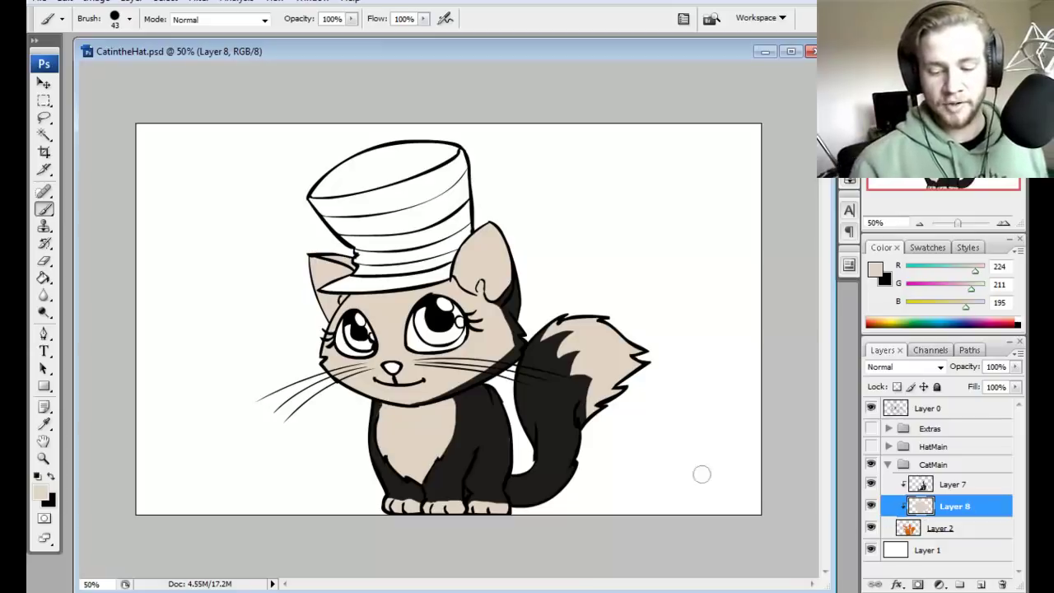
Step: Show the HatMain group and add Layer 9 clipped to the blue-stripe Layer 3
{"action": "left_click", "coordinate": [889, 466]}
{"action": "left_click", "coordinate": [889, 446]}
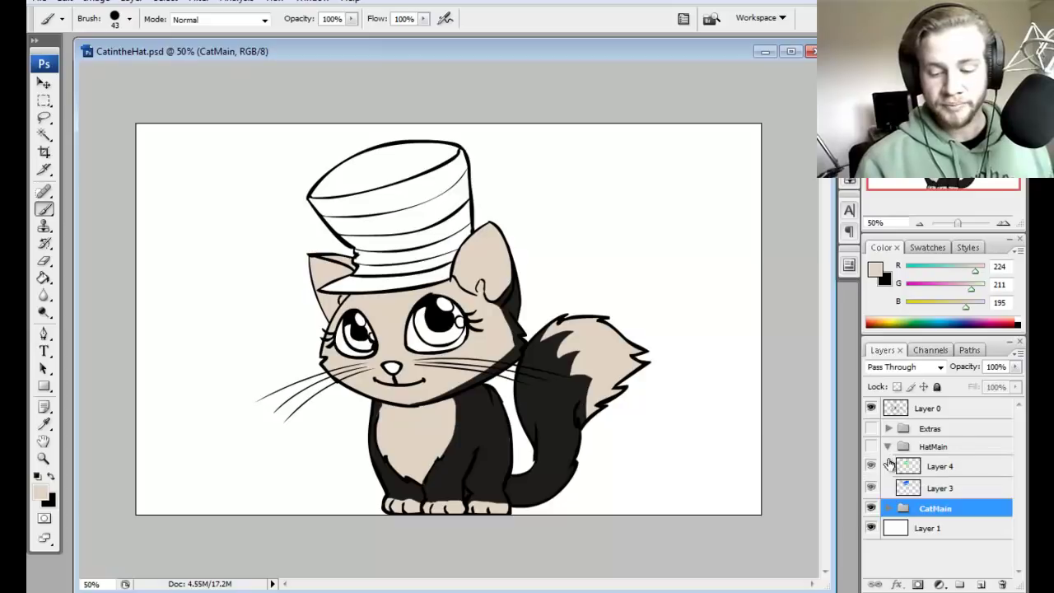
{"action": "left_click", "coordinate": [871, 446]}
{"action": "left_click", "coordinate": [941, 488]}
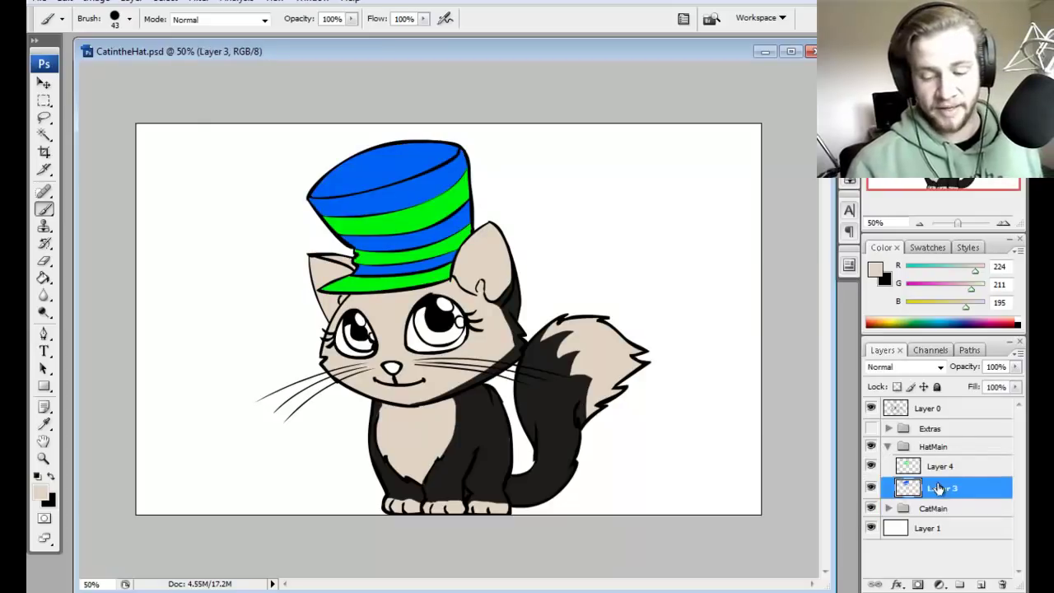
{"action": "left_click", "coordinate": [871, 488]}
{"action": "left_click", "coordinate": [871, 488]}
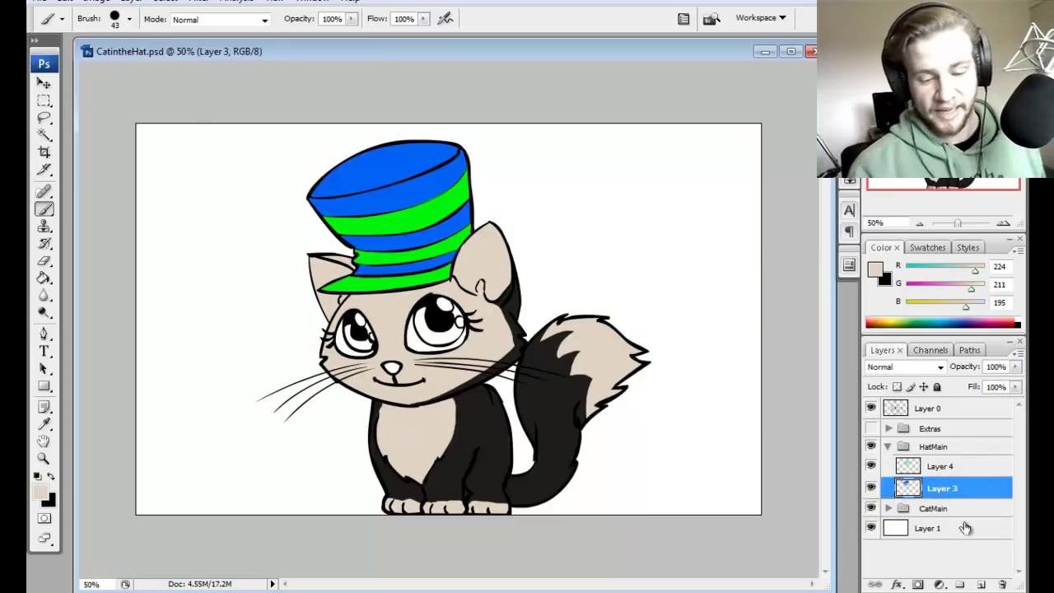
{"action": "left_click", "coordinate": [983, 585]}
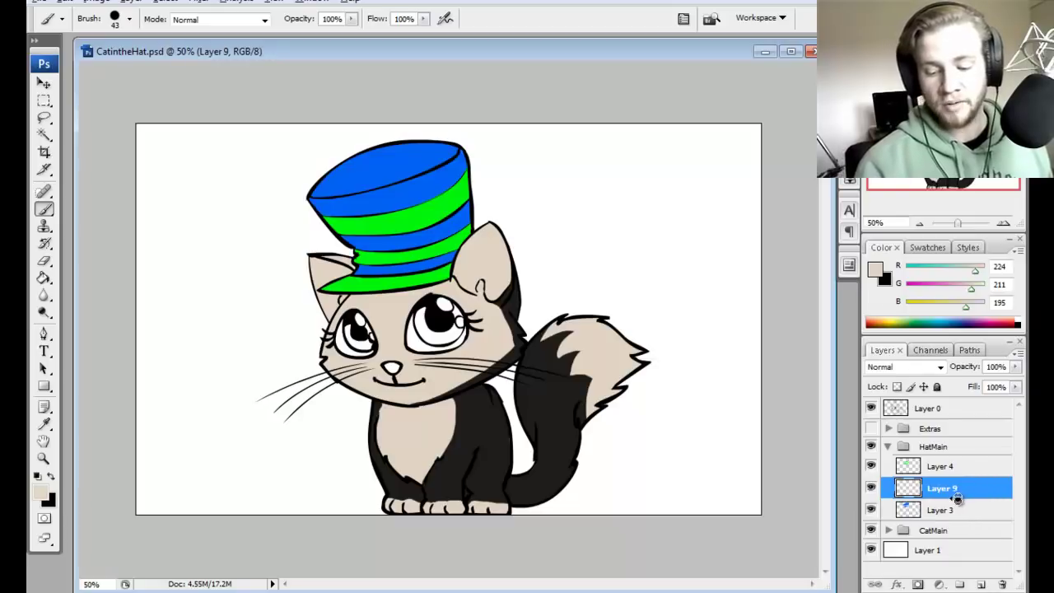
{"action": "left_click_drag", "start_coordinate": [957, 498], "coordinate": [905, 491]}
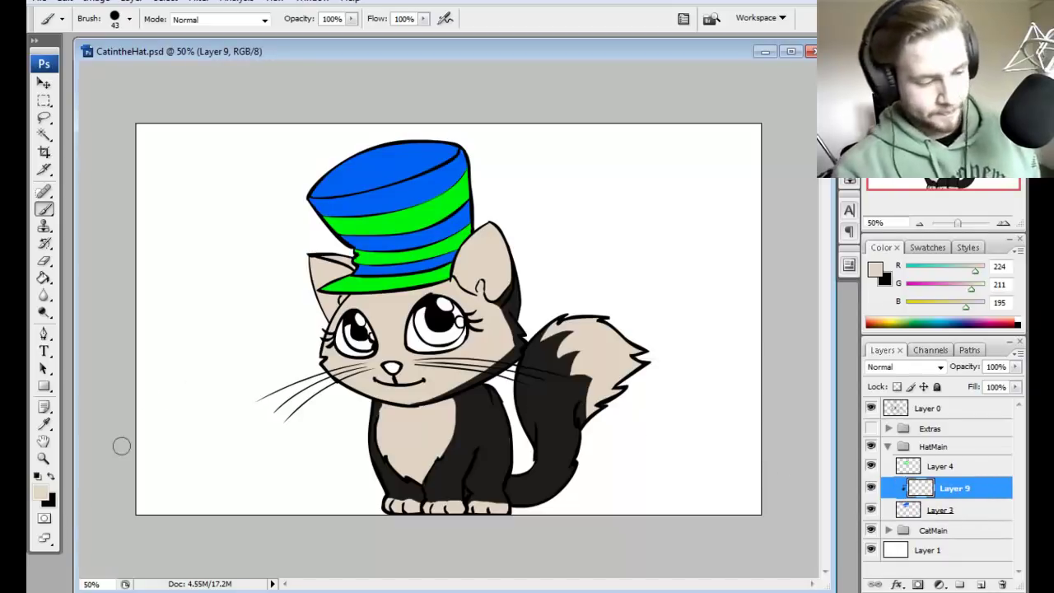
Step: Paint the blue hat stripes dark red on Layer 9
{"action": "left_click", "coordinate": [39, 492]}
{"action": "left_click_drag", "start_coordinate": [618, 404], "coordinate": [613, 424]}
{"action": "mouse_move", "coordinate": [560, 265]}
{"action": "left_mouse_down"}
{"action": "mouse_move", "coordinate": [543, 285]}
{"action": "mouse_move", "coordinate": [569, 283]}
{"action": "left_mouse_up"}
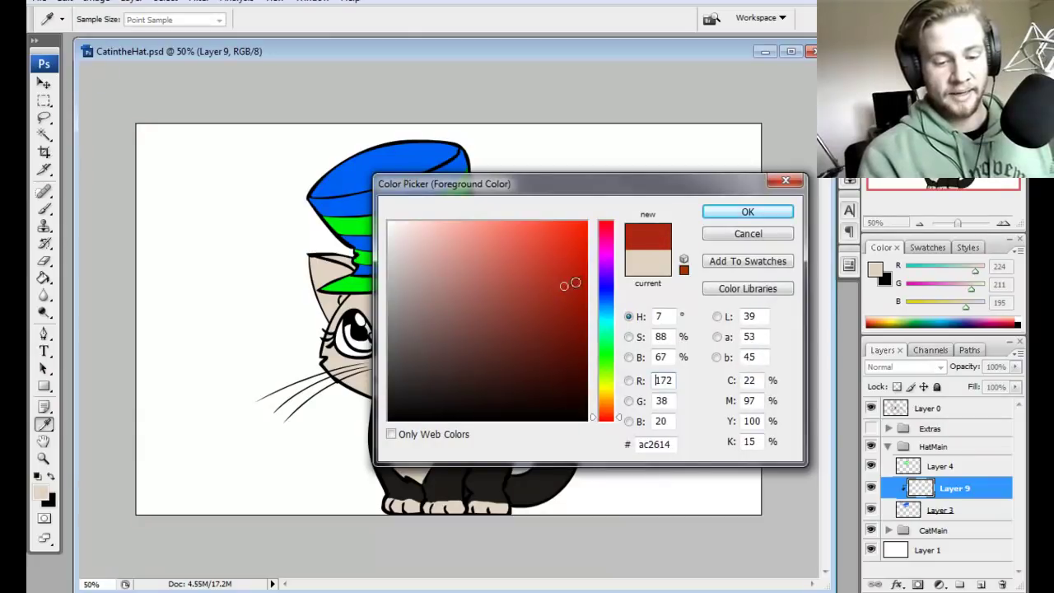
{"action": "key", "text": "Return"}
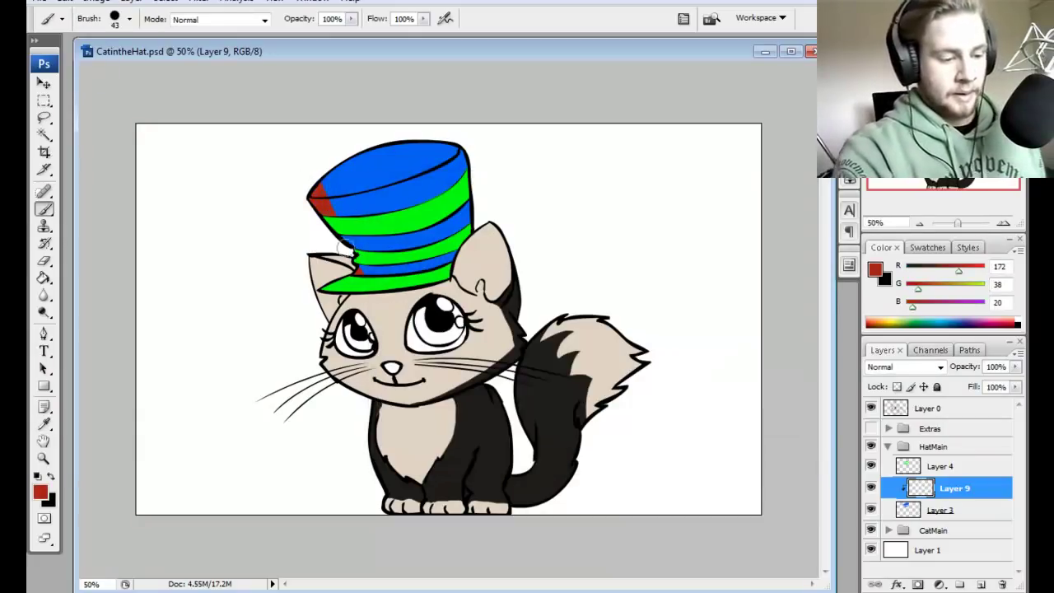
{"action": "mouse_move", "coordinate": [341, 146]}
{"action": "left_mouse_down"}
{"action": "mouse_move", "coordinate": [369, 210]}
{"action": "mouse_move", "coordinate": [374, 121]}
{"action": "mouse_move", "coordinate": [390, 147]}
{"action": "mouse_move", "coordinate": [398, 129]}
{"action": "mouse_move", "coordinate": [423, 147]}
{"action": "mouse_move", "coordinate": [429, 128]}
{"action": "mouse_move", "coordinate": [444, 186]}
{"action": "left_mouse_up"}
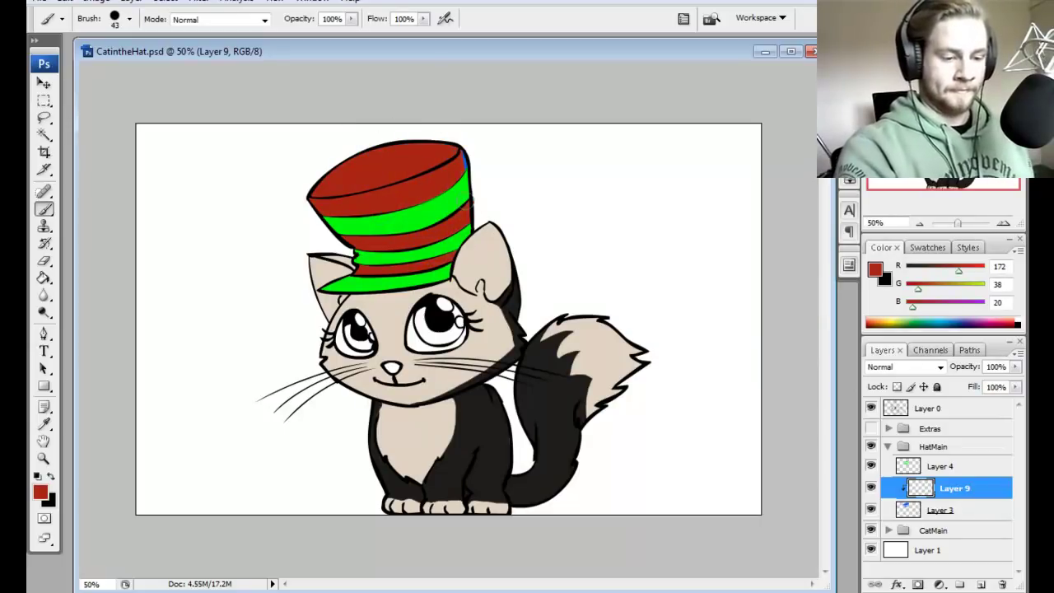
Step: Add Layer 10 clipped to Layer 4 and paint the green stripes pale pinkish white
{"action": "left_click", "coordinate": [931, 468]}
{"action": "left_click", "coordinate": [981, 584]}
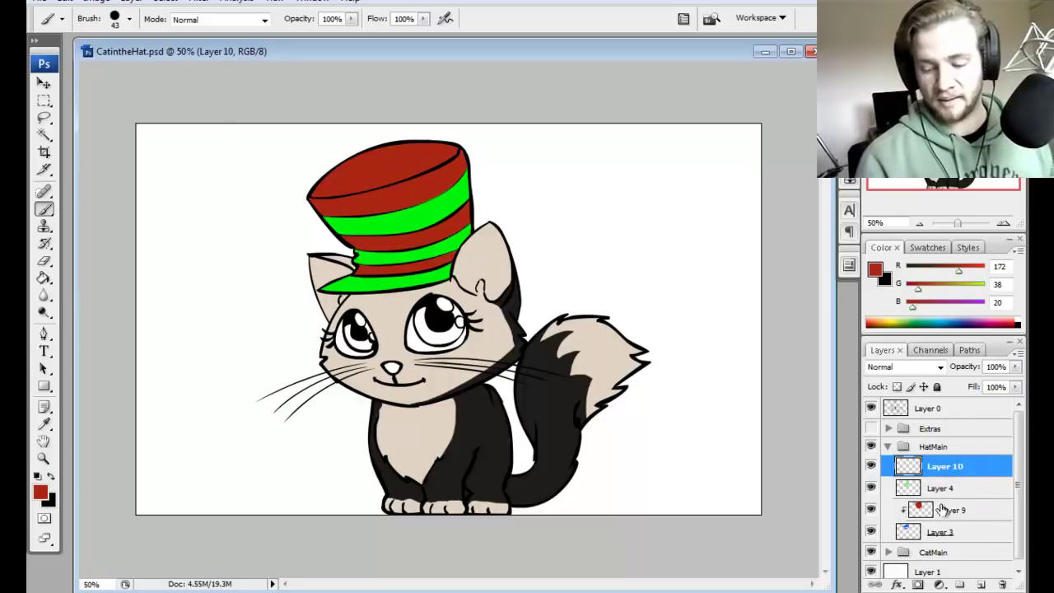
{"action": "left_click", "coordinate": [950, 476], "text": "alt"}
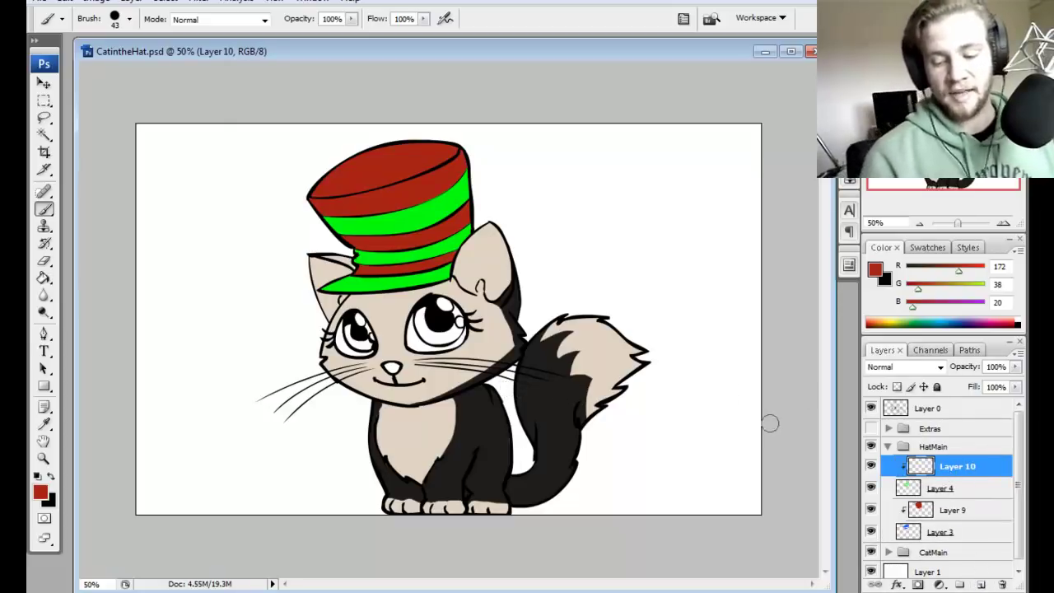
{"action": "left_click", "coordinate": [39, 492]}
{"action": "left_click", "coordinate": [398, 232]}
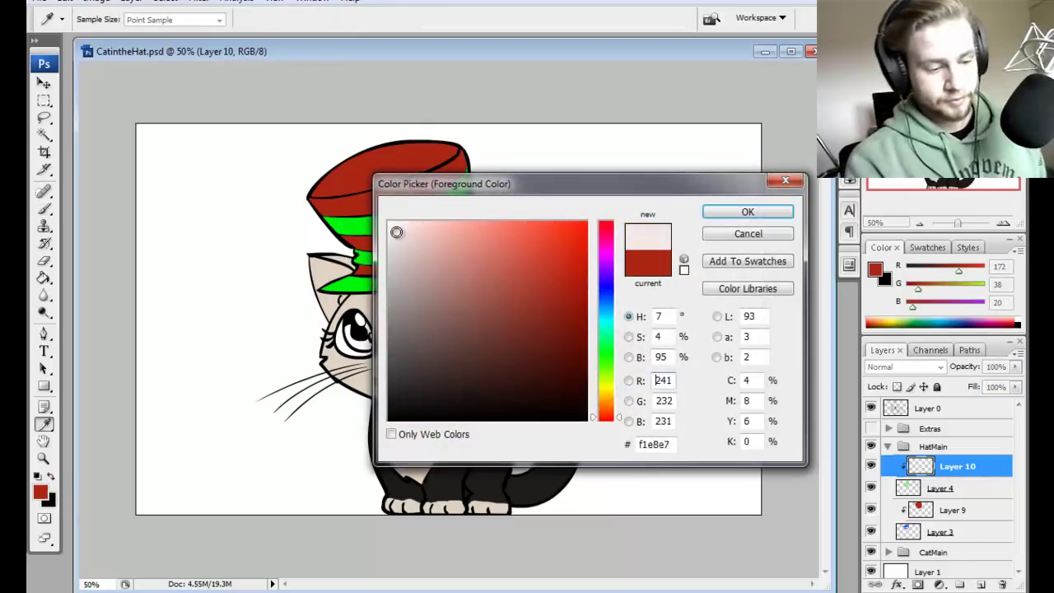
{"action": "left_click", "coordinate": [747, 213]}
{"action": "key", "text": "b"}
{"action": "mouse_move", "coordinate": [325, 212]}
{"action": "left_mouse_down"}
{"action": "mouse_move", "coordinate": [320, 265]}
{"action": "mouse_move", "coordinate": [356, 299]}
{"action": "mouse_move", "coordinate": [374, 284]}
{"action": "mouse_move", "coordinate": [386, 192]}
{"action": "mouse_move", "coordinate": [393, 239]}
{"action": "mouse_move", "coordinate": [415, 180]}
{"action": "mouse_move", "coordinate": [456, 164]}
{"action": "mouse_move", "coordinate": [475, 191]}
{"action": "left_mouse_up"}
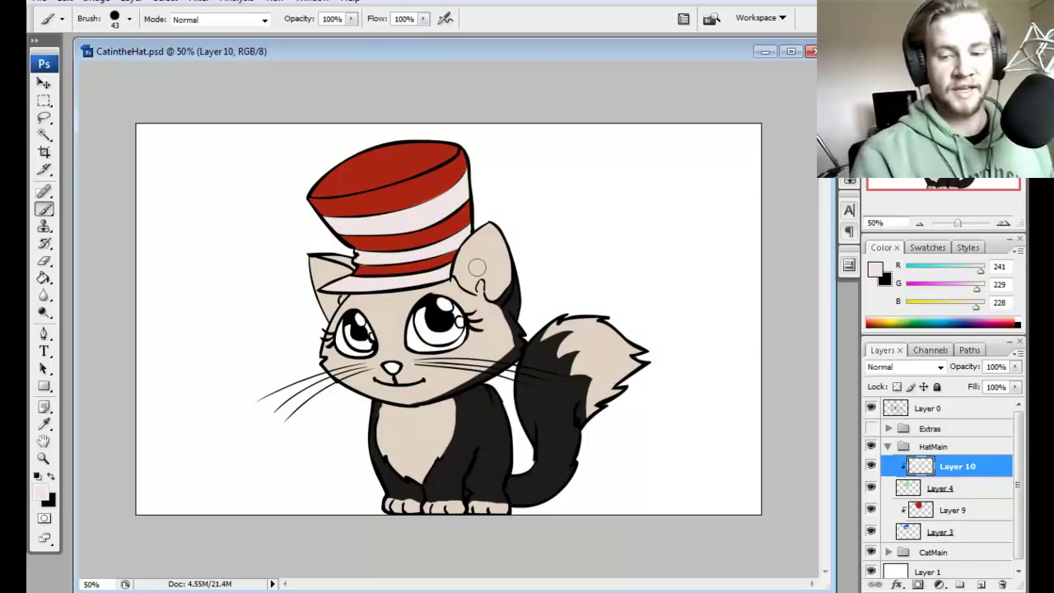
Step: Show the Extras group and add Layer 11 clipped to the eye-colour Layer 5
{"action": "left_click", "coordinate": [890, 446]}
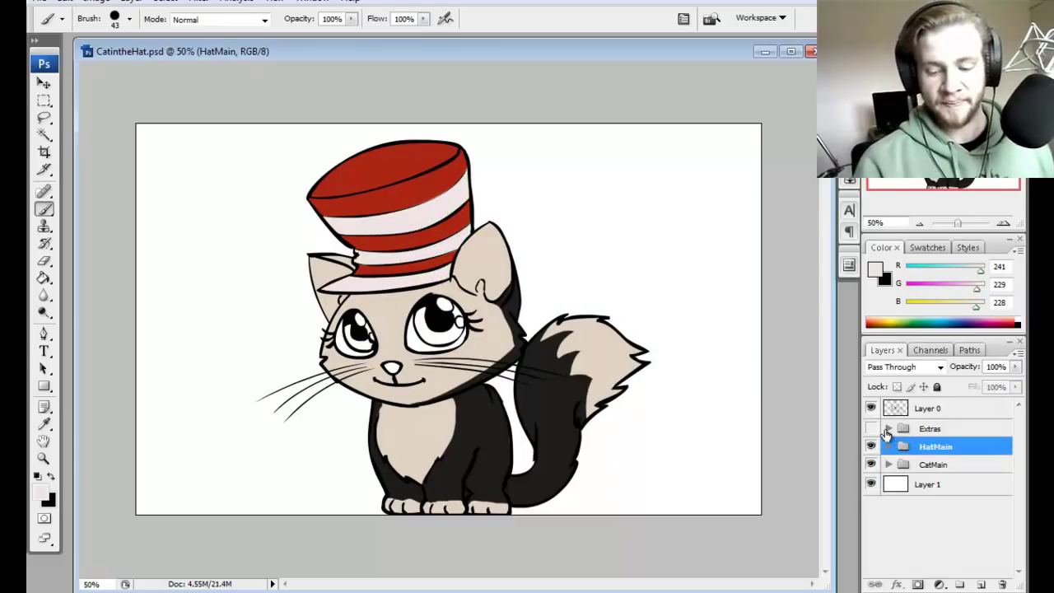
{"action": "left_click", "coordinate": [888, 428]}
{"action": "left_click", "coordinate": [871, 429]}
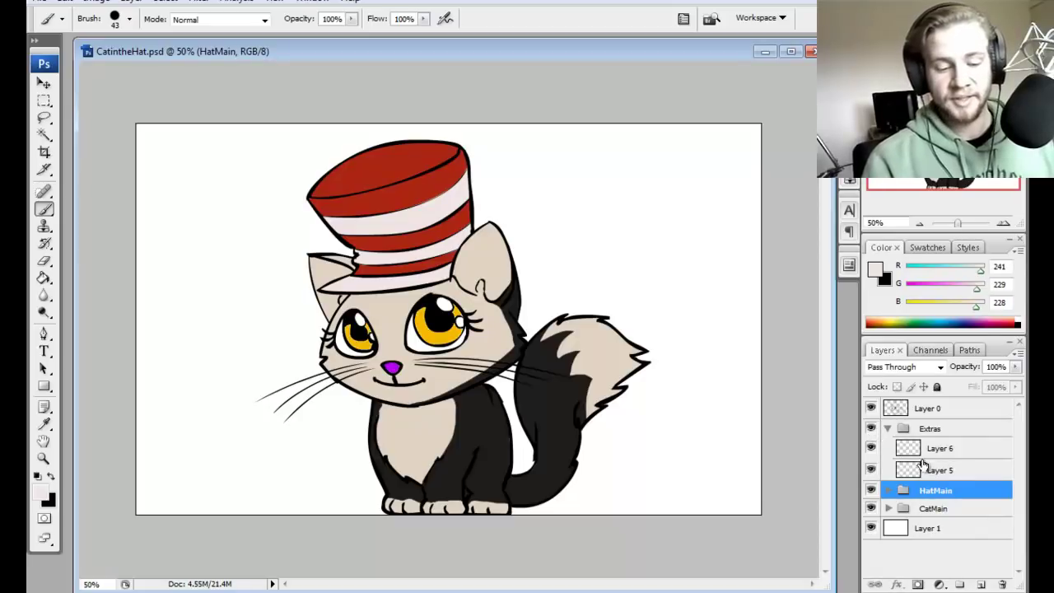
{"action": "left_click", "coordinate": [901, 469]}
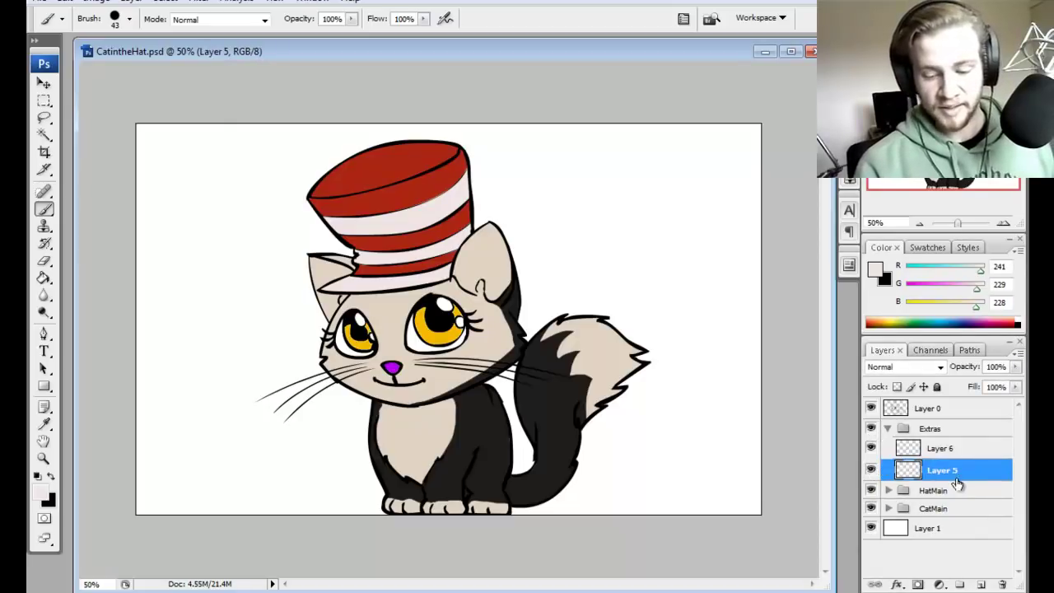
{"action": "left_click", "coordinate": [981, 584]}
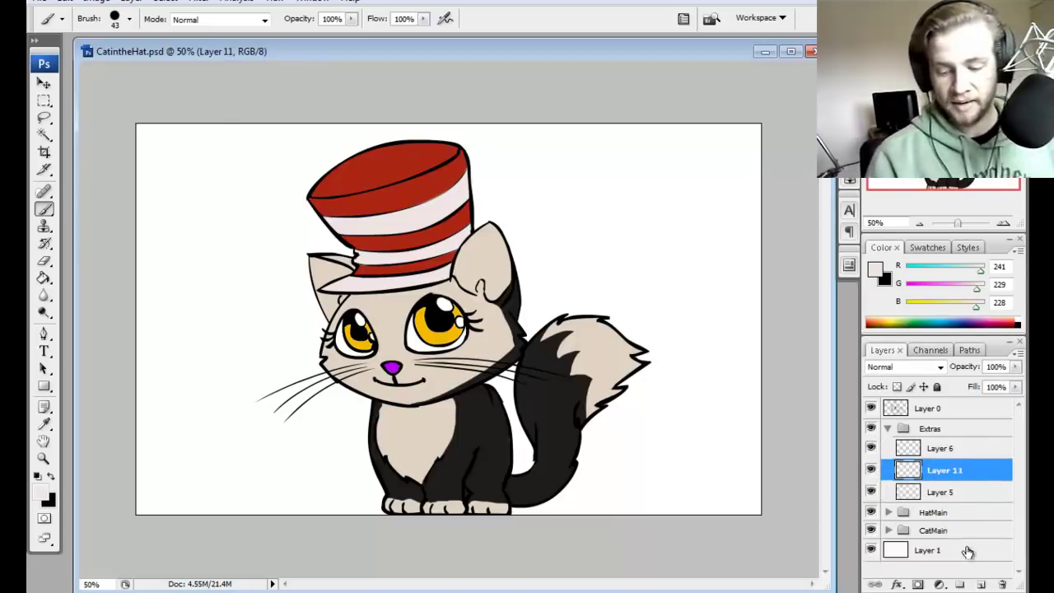
{"action": "left_click", "coordinate": [939, 482], "text": "alt"}
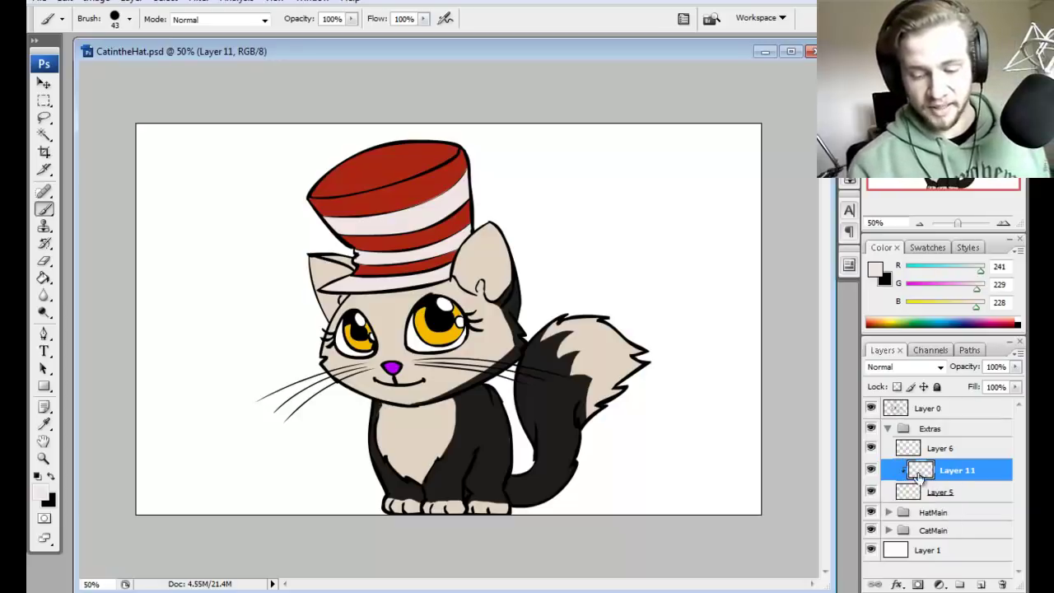
Step: Paint both irises green (36ca3d) on Layer 11
{"action": "left_click", "coordinate": [41, 493]}
{"action": "left_click", "coordinate": [606, 352]}
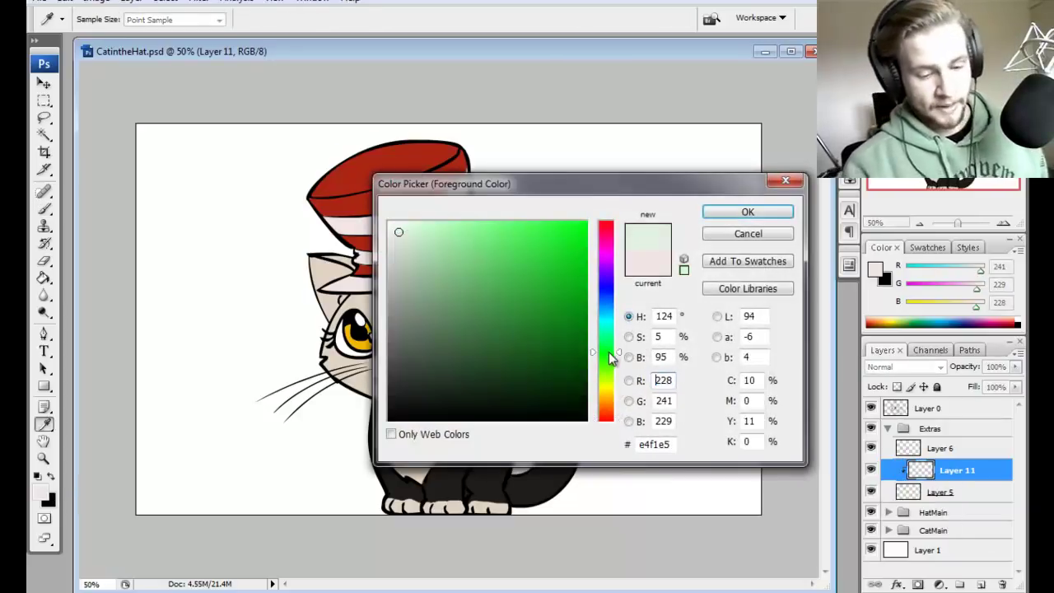
{"action": "left_click_drag", "start_coordinate": [493, 250], "coordinate": [534, 262]}
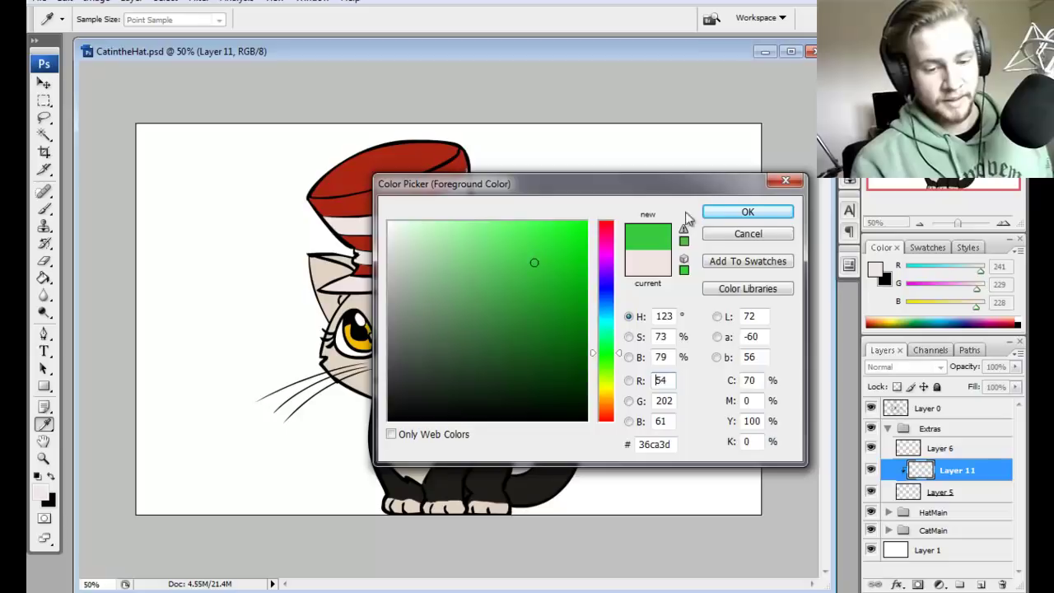
{"action": "left_click", "coordinate": [747, 212]}
{"action": "left_click_drag", "start_coordinate": [350, 331], "coordinate": [367, 343]}
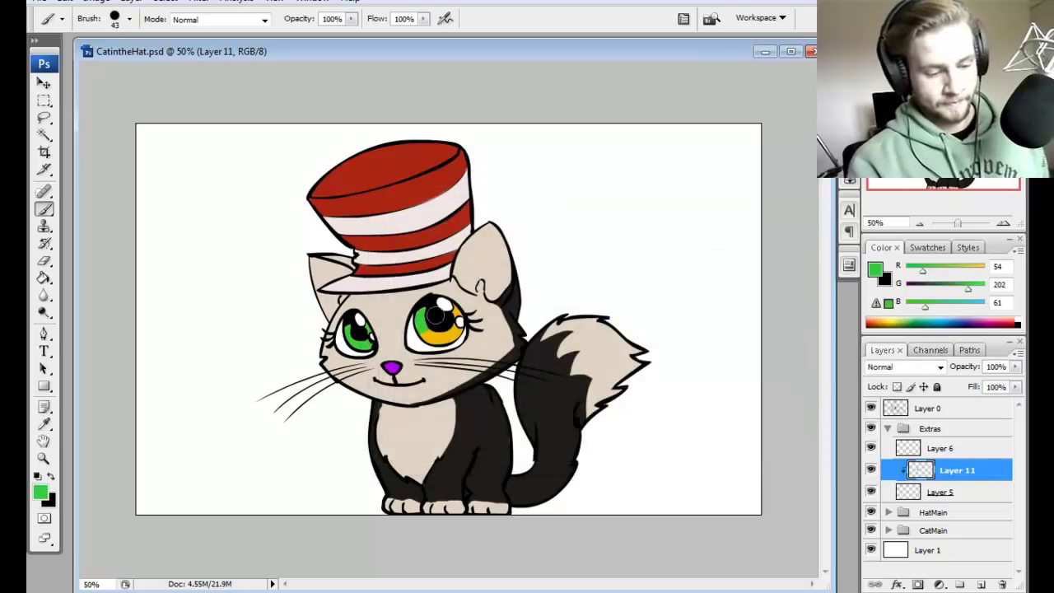
{"action": "left_click_drag", "start_coordinate": [426, 323], "coordinate": [451, 336]}
Step: Add Layer 12 clipped to the nose Layer 6 and paint the nose brown (a95136)
{"action": "left_click", "coordinate": [940, 449]}
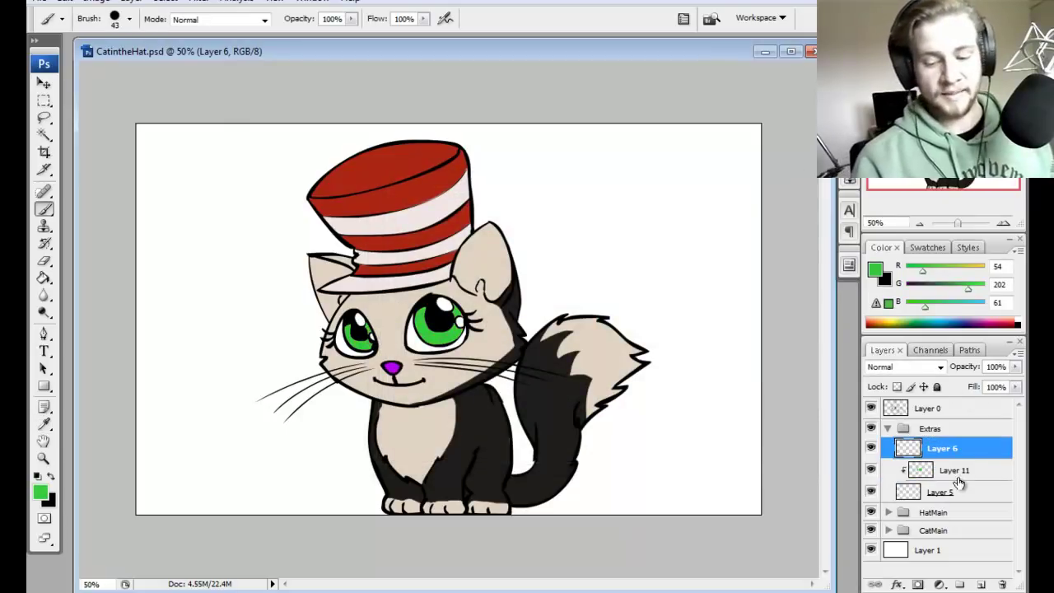
{"action": "left_click", "coordinate": [981, 584]}
{"action": "left_click", "coordinate": [945, 459], "text": "alt"}
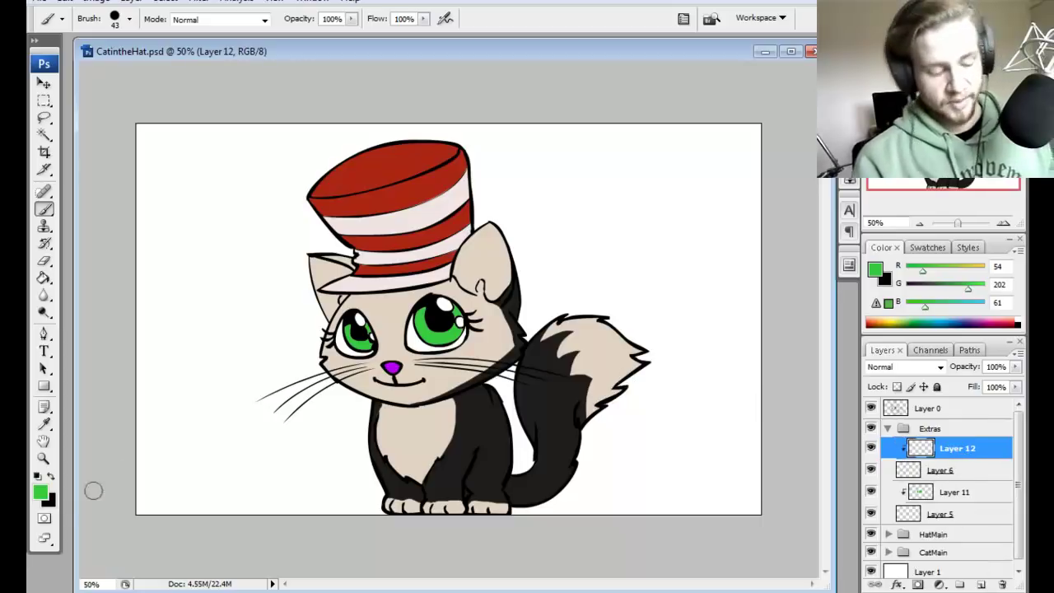
{"action": "left_click", "coordinate": [39, 491]}
{"action": "left_click_drag", "start_coordinate": [609, 326], "coordinate": [620, 417]}
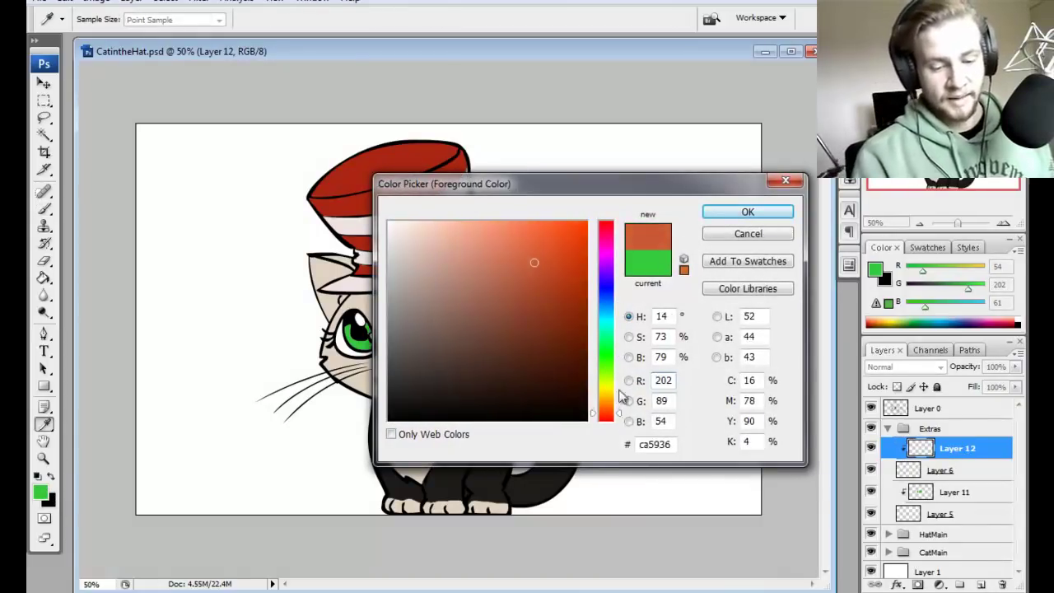
{"action": "mouse_move", "coordinate": [580, 252]}
{"action": "left_mouse_down"}
{"action": "mouse_move", "coordinate": [588, 275]}
{"action": "mouse_move", "coordinate": [521, 289]}
{"action": "left_mouse_up"}
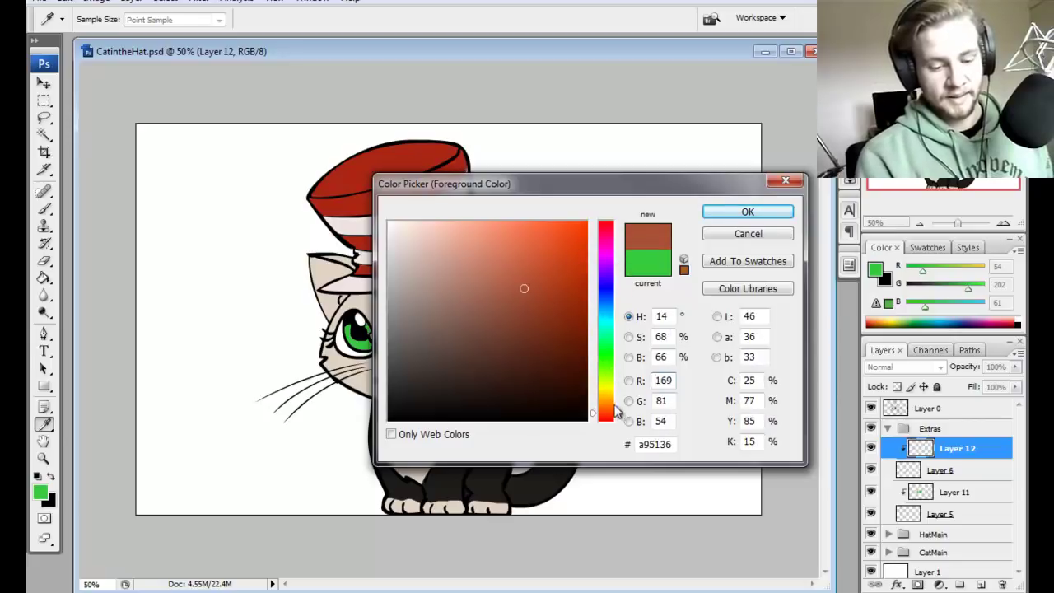
{"action": "key", "text": "Return"}
{"action": "key", "text": "b"}
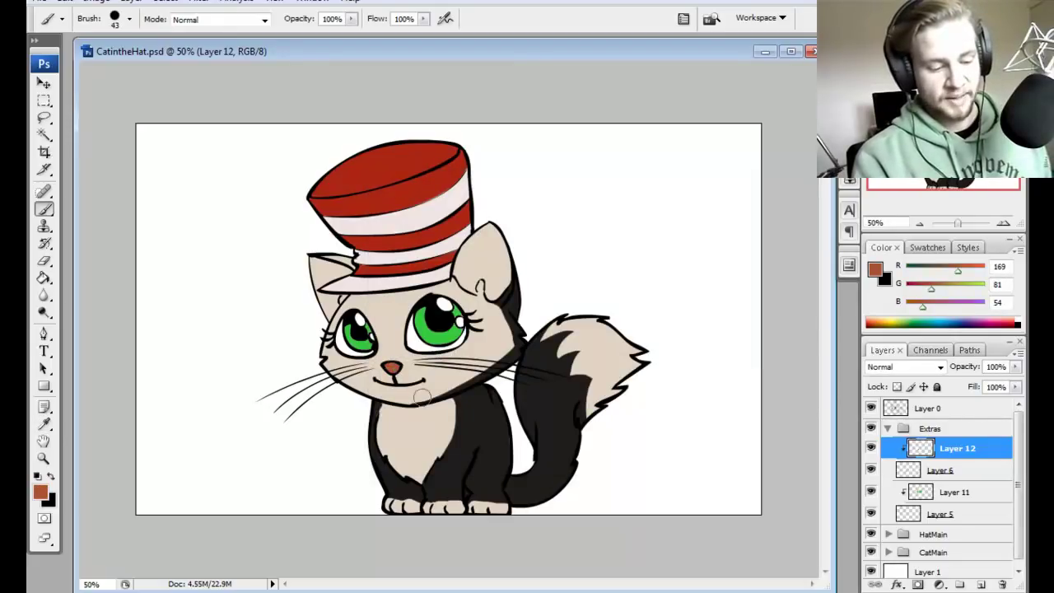
{"action": "left_click", "coordinate": [392, 367]}
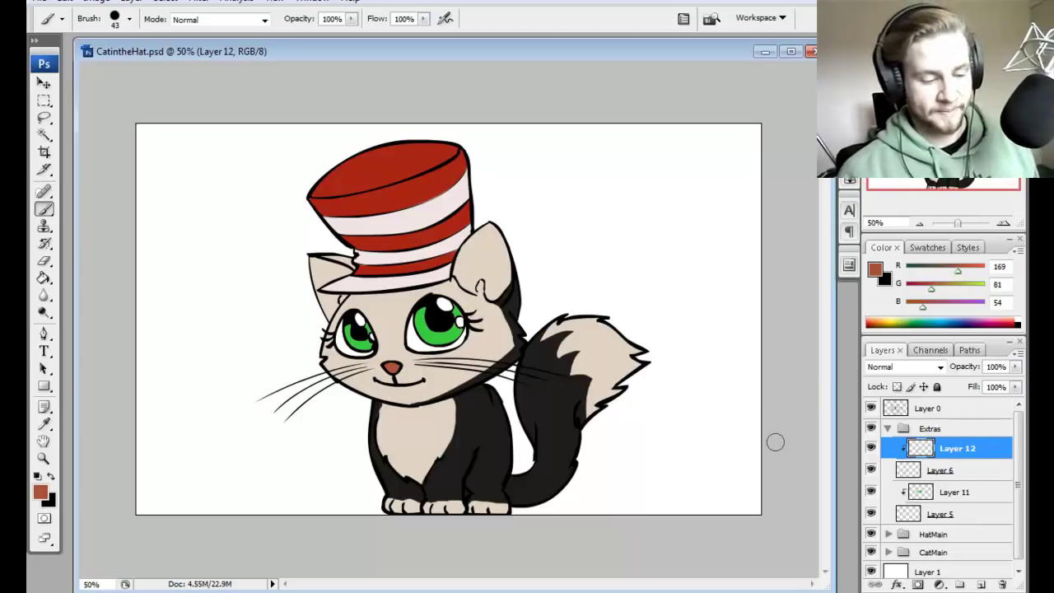
Step: Collapse Extras, then in CatMain add Layer 13 clipped to the black-markings Layer 7
{"action": "left_click", "coordinate": [889, 430]}
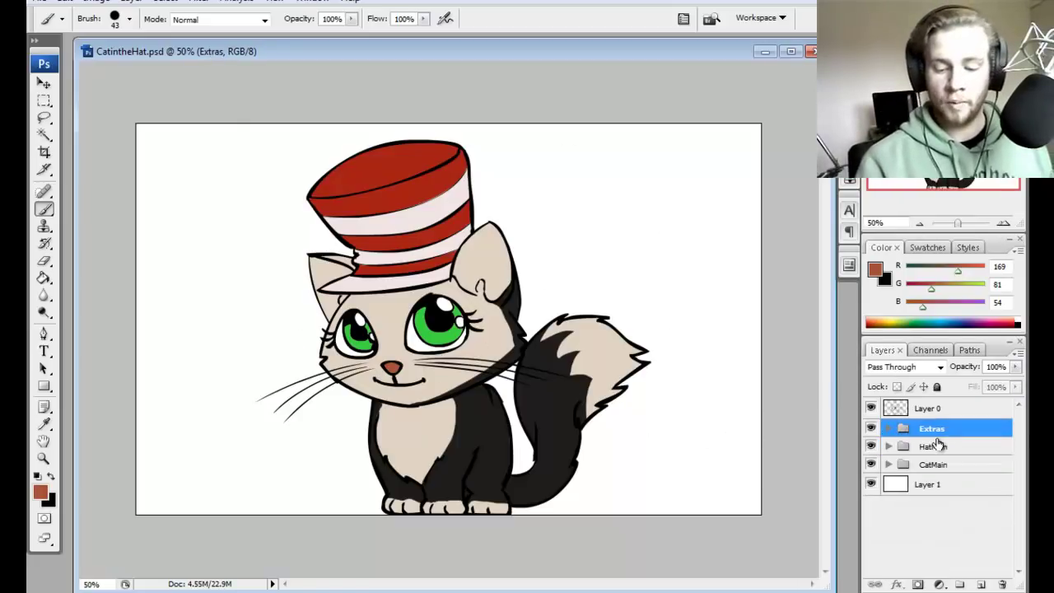
{"action": "key", "text": "m"}
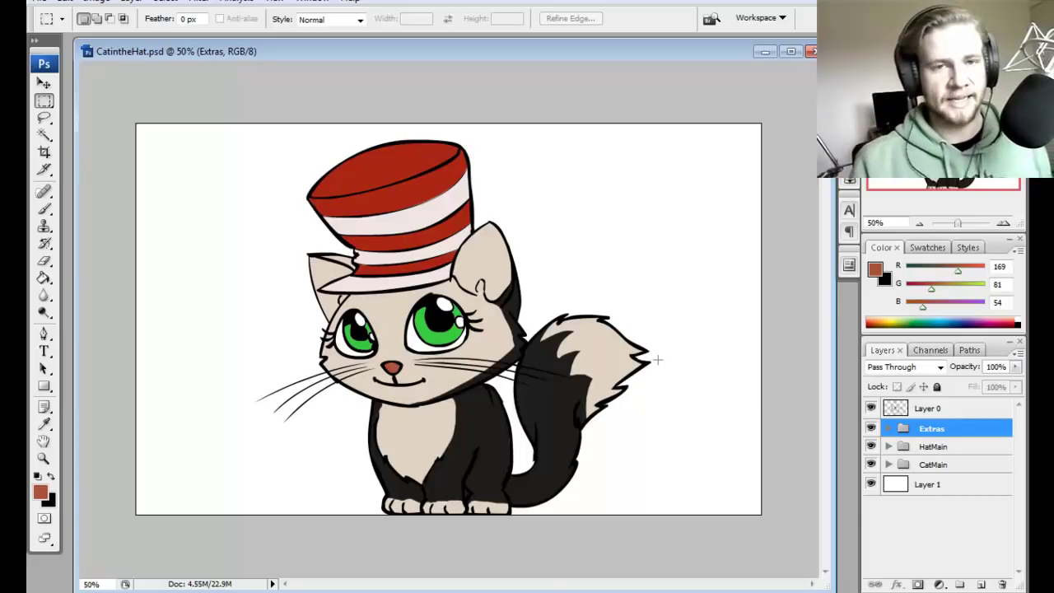
{"action": "left_click", "coordinate": [889, 465]}
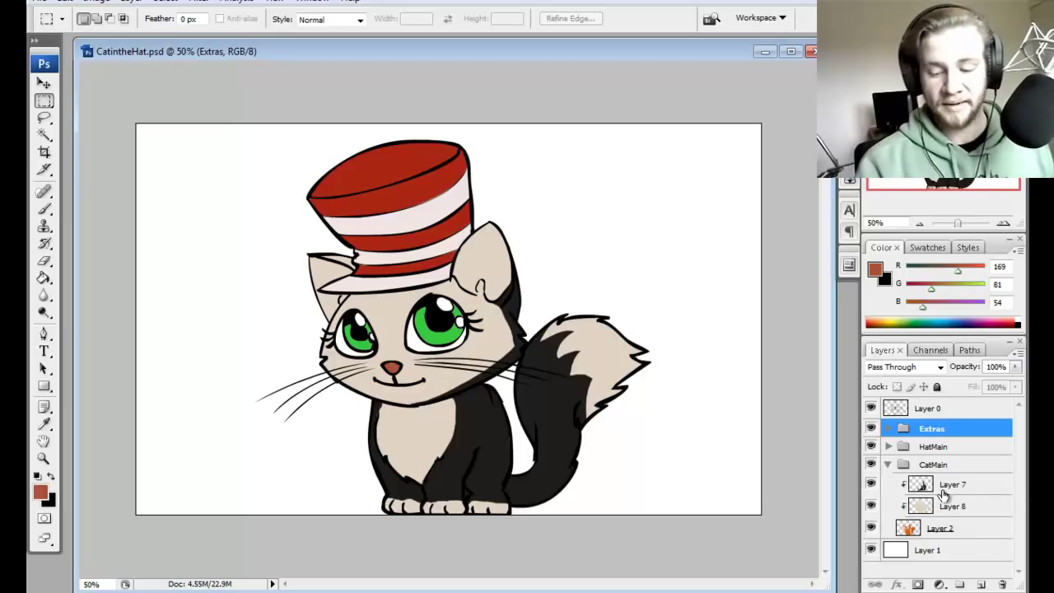
{"action": "left_click", "coordinate": [945, 507]}
{"action": "left_click", "coordinate": [948, 492]}
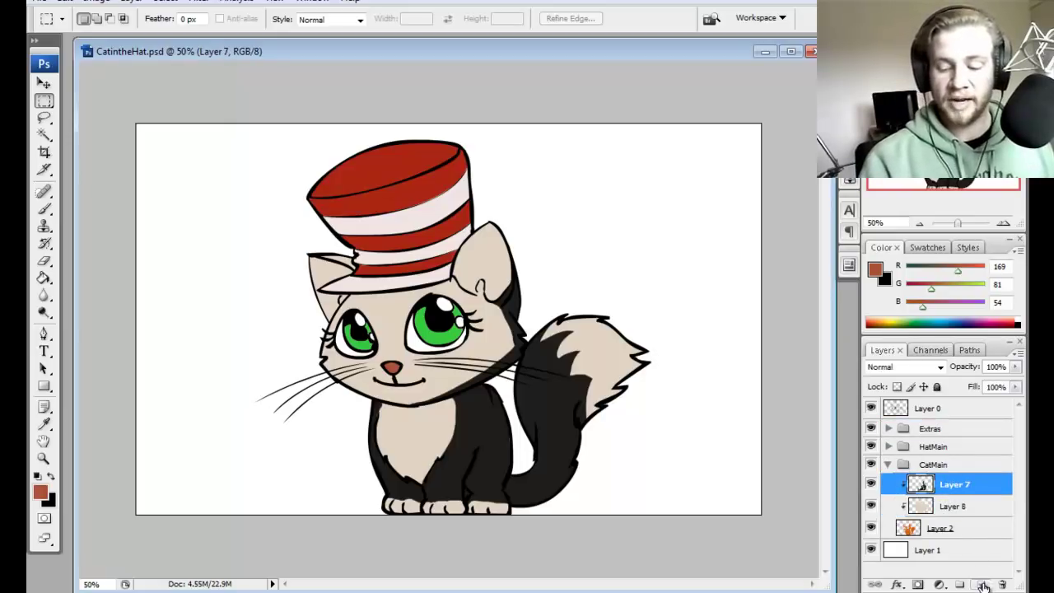
{"action": "left_click", "coordinate": [982, 584]}
{"action": "left_click", "coordinate": [937, 494], "text": "alt"}
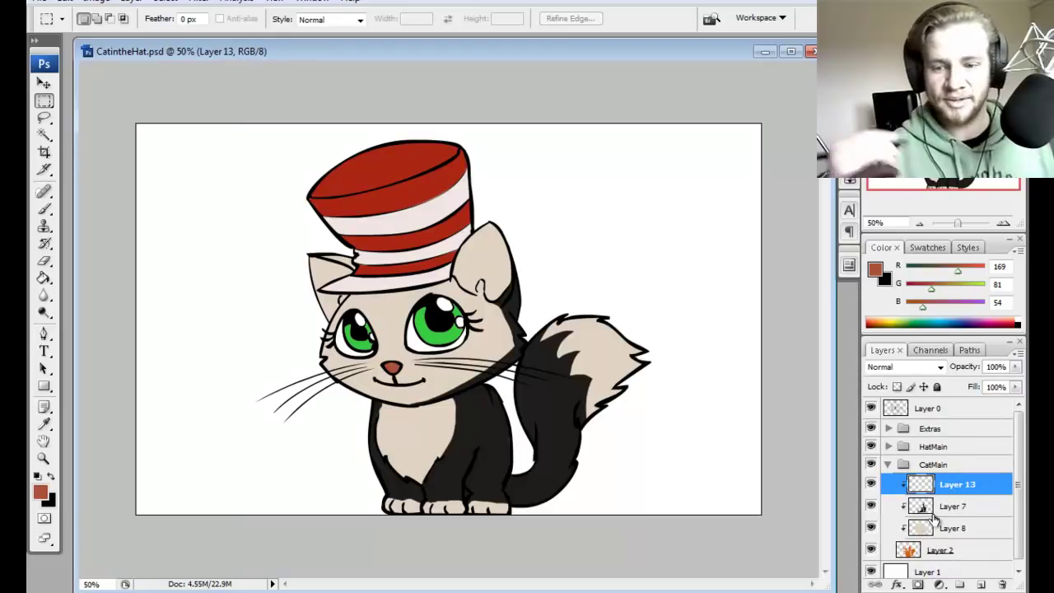
Step: Set the brush foreground colour to a warm near-black
{"action": "key", "text": "b"}
{"action": "left_click", "coordinate": [39, 492]}
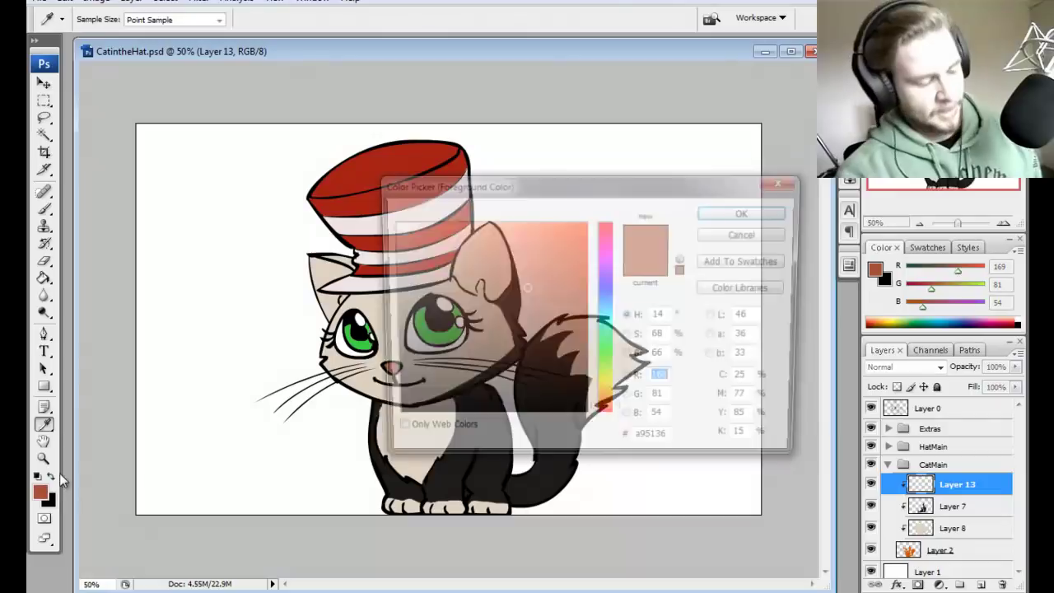
{"action": "left_click_drag", "start_coordinate": [560, 346], "coordinate": [439, 383]}
{"action": "left_click_drag", "start_coordinate": [616, 413], "coordinate": [616, 407]}
{"action": "left_click_drag", "start_coordinate": [525, 381], "coordinate": [465, 407]}
{"action": "left_click", "coordinate": [748, 212]}
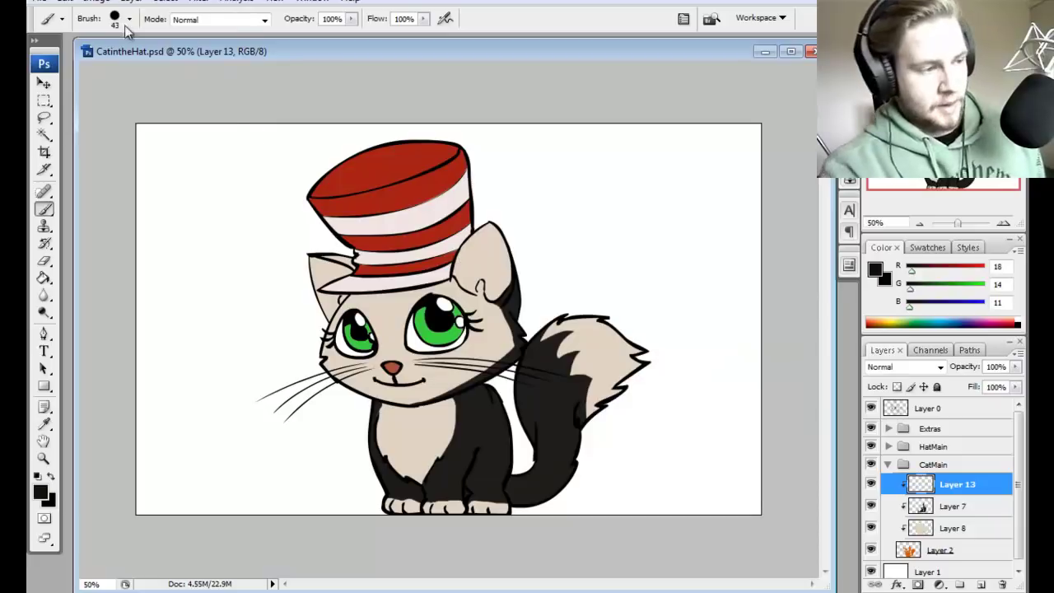
Step: Set the brush to a 74 px soft tip at 10% opacity, testing strokes
{"action": "left_click", "coordinate": [129, 20]}
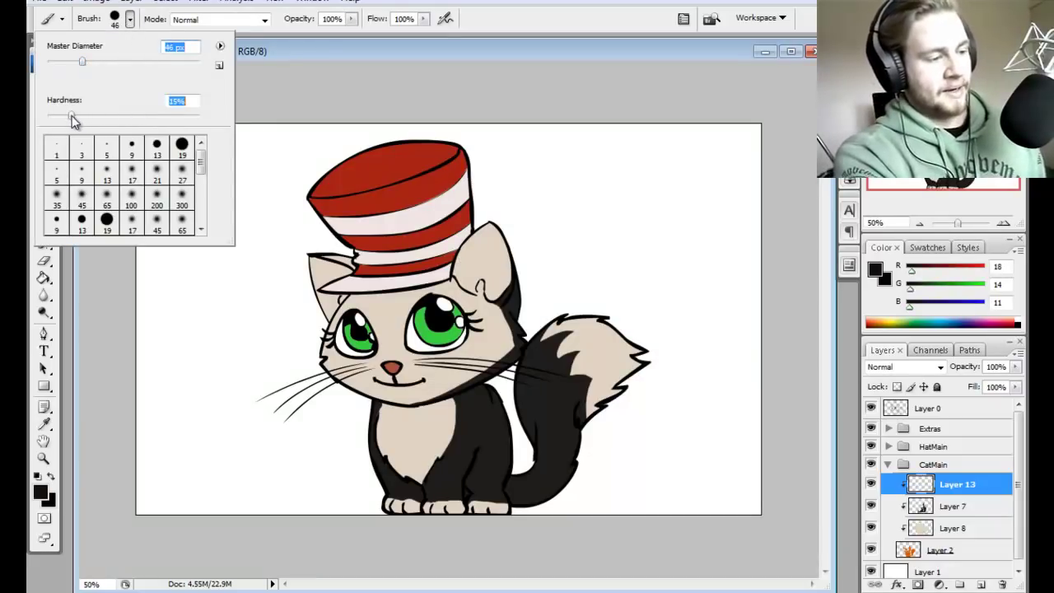
{"action": "key", "text": "Return"}
{"action": "mouse_move", "coordinate": [375, 301]}
{"action": "left_mouse_down"}
{"action": "mouse_move", "coordinate": [373, 357]}
{"action": "mouse_move", "coordinate": [387, 404]}
{"action": "left_mouse_up"}
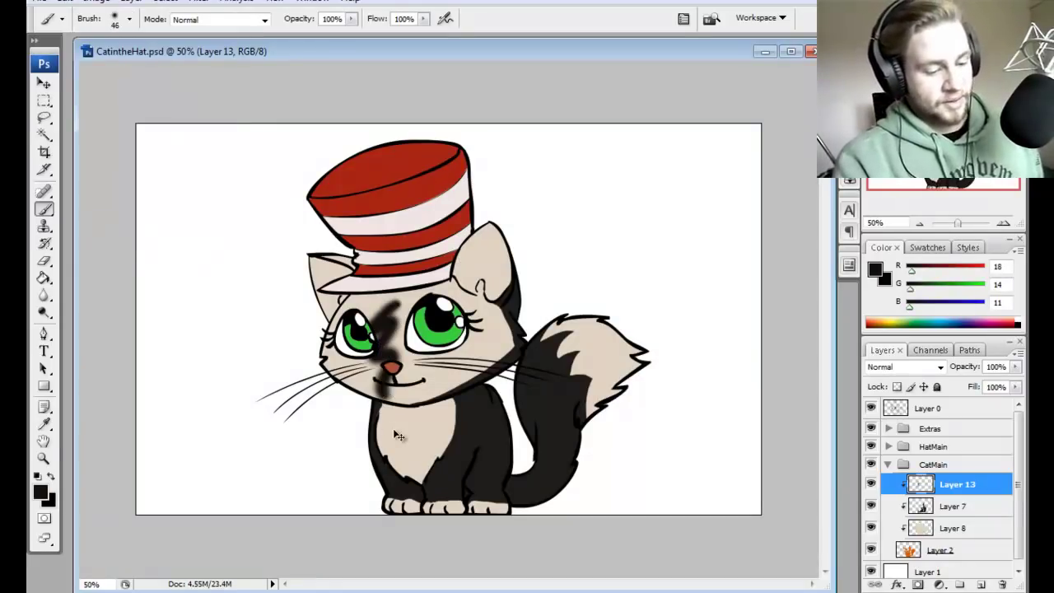
{"action": "key", "text": "ctrl+z"}
{"action": "left_click", "coordinate": [352, 19]}
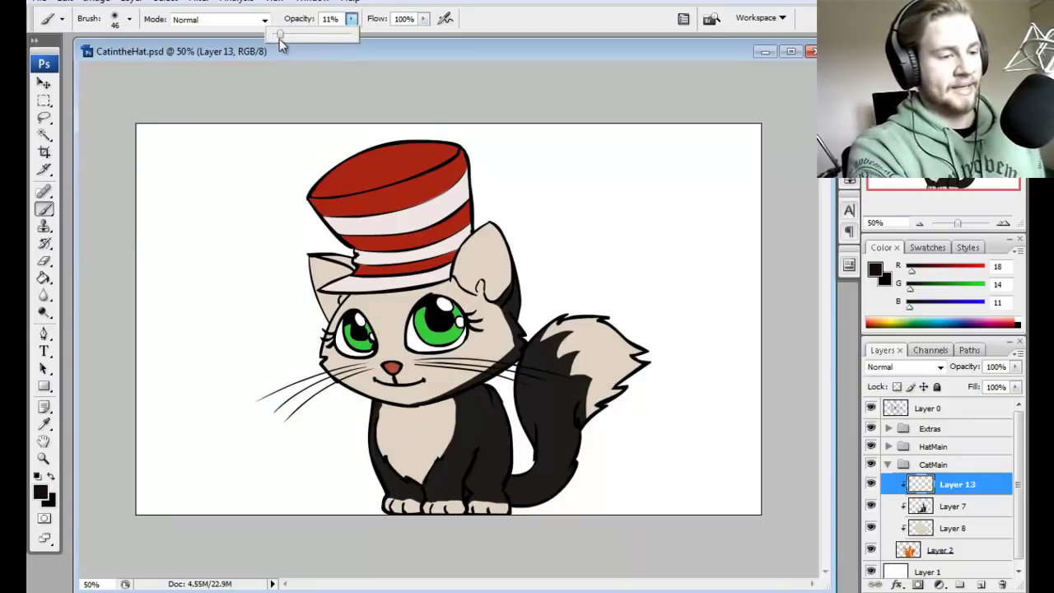
{"action": "left_click", "coordinate": [129, 20]}
{"action": "mouse_move", "coordinate": [110, 58]}
{"action": "left_mouse_down"}
{"action": "mouse_move", "coordinate": [94, 63]}
{"action": "mouse_move", "coordinate": [103, 61]}
{"action": "left_mouse_up"}
{"action": "key", "text": "Return"}
{"action": "mouse_move", "coordinate": [379, 297]}
{"action": "left_mouse_down"}
{"action": "mouse_move", "coordinate": [400, 346]}
{"action": "mouse_move", "coordinate": [445, 387]}
{"action": "mouse_move", "coordinate": [503, 346]}
{"action": "left_mouse_up"}
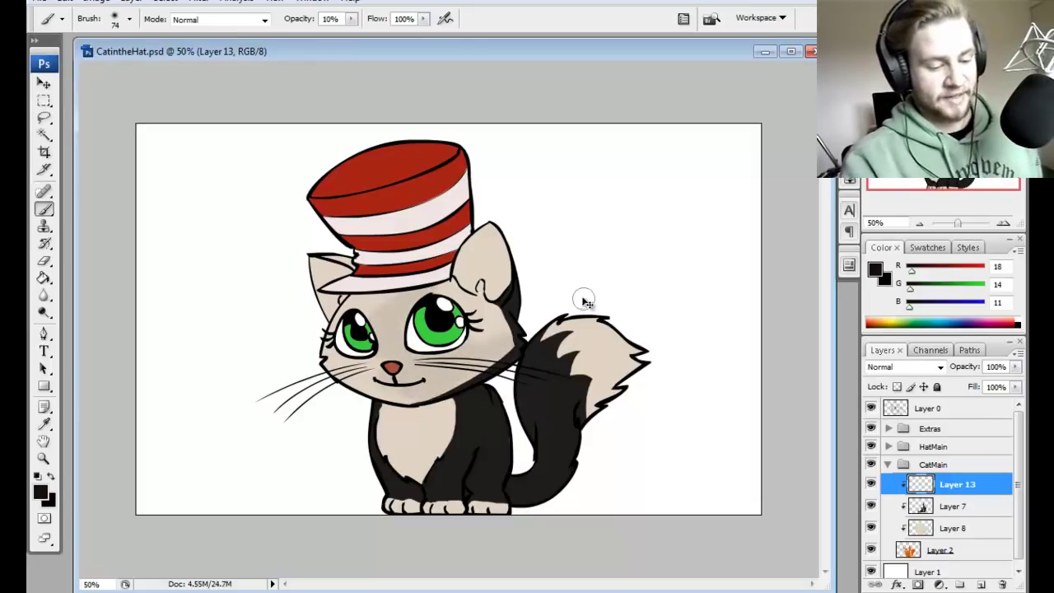
{"action": "key", "text": "ctrl+z"}
Step: Shade the neck, chest, feet, tail, right cheek and left ear on Layer 13
{"action": "mouse_move", "coordinate": [421, 401]}
{"action": "left_mouse_down"}
{"action": "mouse_move", "coordinate": [510, 324]}
{"action": "mouse_move", "coordinate": [477, 364]}
{"action": "mouse_move", "coordinate": [517, 342]}
{"action": "mouse_move", "coordinate": [411, 404]}
{"action": "mouse_move", "coordinate": [508, 304]}
{"action": "mouse_move", "coordinate": [441, 394]}
{"action": "mouse_move", "coordinate": [521, 310]}
{"action": "mouse_move", "coordinate": [443, 398]}
{"action": "mouse_move", "coordinate": [527, 317]}
{"action": "mouse_move", "coordinate": [420, 411]}
{"action": "mouse_move", "coordinate": [430, 441]}
{"action": "mouse_move", "coordinate": [439, 397]}
{"action": "mouse_move", "coordinate": [441, 489]}
{"action": "mouse_move", "coordinate": [470, 393]}
{"action": "mouse_move", "coordinate": [458, 442]}
{"action": "mouse_move", "coordinate": [491, 468]}
{"action": "mouse_move", "coordinate": [484, 428]}
{"action": "mouse_move", "coordinate": [491, 524]}
{"action": "mouse_move", "coordinate": [510, 459]}
{"action": "mouse_move", "coordinate": [454, 421]}
{"action": "mouse_move", "coordinate": [436, 532]}
{"action": "mouse_move", "coordinate": [459, 427]}
{"action": "mouse_move", "coordinate": [433, 527]}
{"action": "mouse_move", "coordinate": [418, 534]}
{"action": "mouse_move", "coordinate": [418, 504]}
{"action": "left_mouse_up"}
{"action": "mouse_move", "coordinate": [384, 445]}
{"action": "left_mouse_down"}
{"action": "mouse_move", "coordinate": [402, 506]}
{"action": "mouse_move", "coordinate": [392, 505]}
{"action": "mouse_move", "coordinate": [446, 533]}
{"action": "mouse_move", "coordinate": [382, 500]}
{"action": "mouse_move", "coordinate": [374, 455]}
{"action": "left_mouse_up"}
{"action": "left_click_drag", "start_coordinate": [568, 457], "coordinate": [596, 404]}
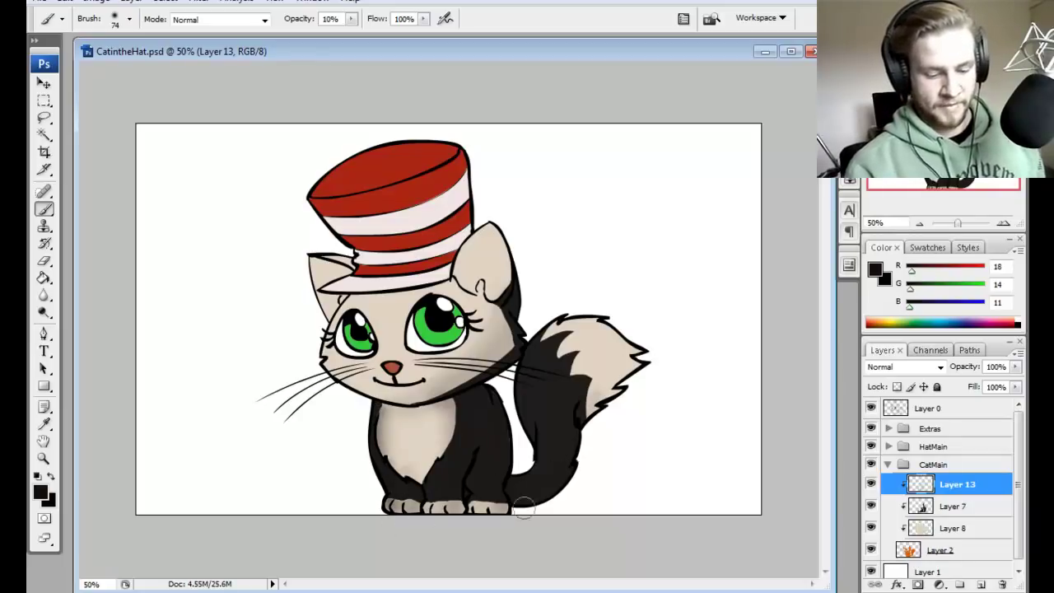
{"action": "left_click_drag", "start_coordinate": [626, 362], "coordinate": [588, 436]}
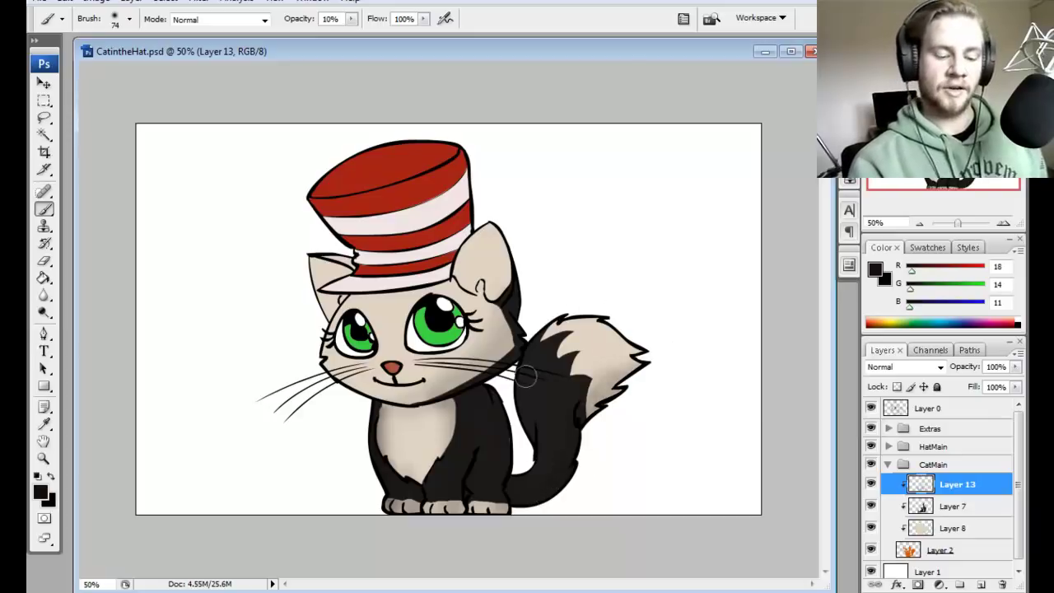
{"action": "mouse_move", "coordinate": [535, 338]}
{"action": "left_mouse_down"}
{"action": "mouse_move", "coordinate": [597, 321]}
{"action": "mouse_move", "coordinate": [568, 329]}
{"action": "left_mouse_up"}
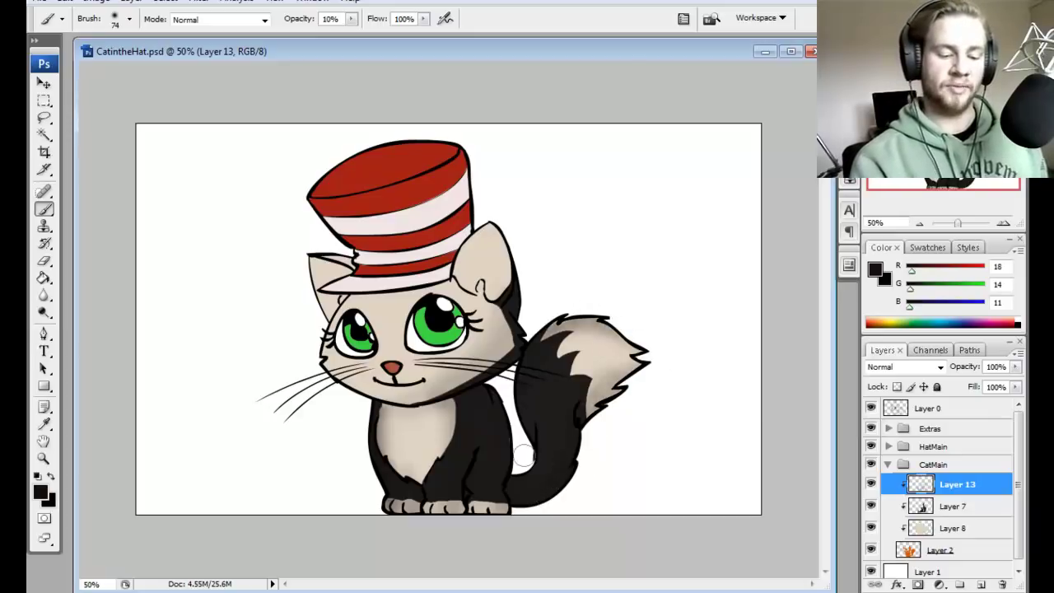
{"action": "mouse_move", "coordinate": [536, 422]}
{"action": "left_mouse_down"}
{"action": "mouse_move", "coordinate": [640, 322]}
{"action": "mouse_move", "coordinate": [554, 352]}
{"action": "mouse_move", "coordinate": [615, 360]}
{"action": "mouse_move", "coordinate": [638, 331]}
{"action": "mouse_move", "coordinate": [540, 472]}
{"action": "left_mouse_up"}
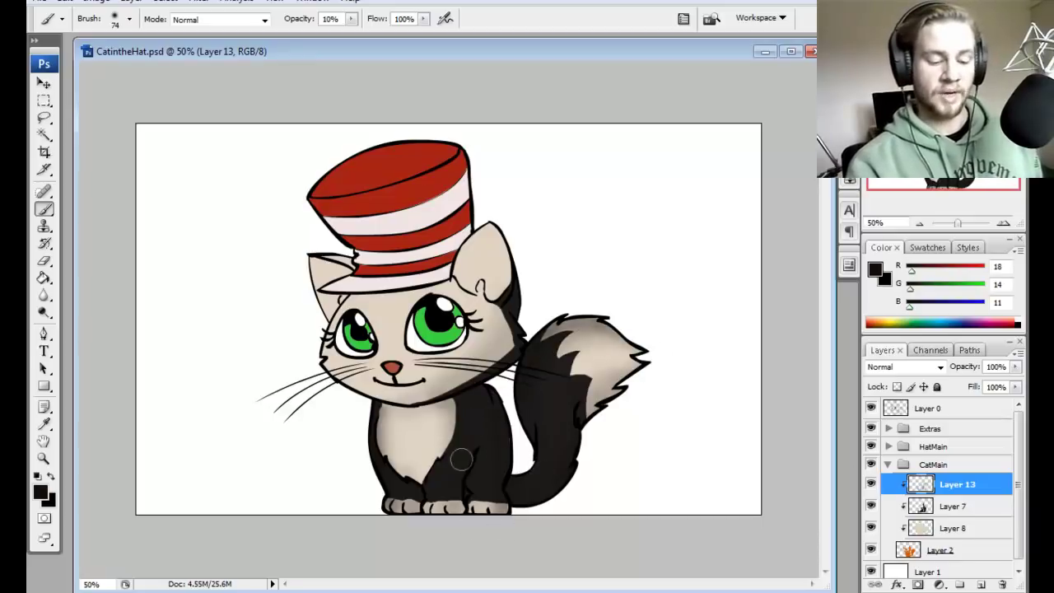
{"action": "mouse_move", "coordinate": [497, 329]}
{"action": "left_mouse_down"}
{"action": "mouse_move", "coordinate": [519, 292]}
{"action": "mouse_move", "coordinate": [500, 360]}
{"action": "mouse_move", "coordinate": [524, 276]}
{"action": "mouse_move", "coordinate": [506, 309]}
{"action": "mouse_move", "coordinate": [479, 180]}
{"action": "mouse_move", "coordinate": [492, 210]}
{"action": "mouse_move", "coordinate": [489, 280]}
{"action": "mouse_move", "coordinate": [473, 288]}
{"action": "mouse_move", "coordinate": [489, 286]}
{"action": "mouse_move", "coordinate": [496, 221]}
{"action": "mouse_move", "coordinate": [499, 285]}
{"action": "mouse_move", "coordinate": [495, 215]}
{"action": "mouse_move", "coordinate": [504, 290]}
{"action": "mouse_move", "coordinate": [507, 273]}
{"action": "mouse_move", "coordinate": [482, 250]}
{"action": "mouse_move", "coordinate": [467, 280]}
{"action": "mouse_move", "coordinate": [501, 198]}
{"action": "mouse_move", "coordinate": [457, 268]}
{"action": "mouse_move", "coordinate": [481, 295]}
{"action": "mouse_move", "coordinate": [500, 297]}
{"action": "mouse_move", "coordinate": [499, 277]}
{"action": "mouse_move", "coordinate": [471, 290]}
{"action": "mouse_move", "coordinate": [491, 291]}
{"action": "mouse_move", "coordinate": [491, 302]}
{"action": "mouse_move", "coordinate": [498, 274]}
{"action": "left_mouse_up"}
{"action": "mouse_move", "coordinate": [325, 317]}
{"action": "left_mouse_down"}
{"action": "mouse_move", "coordinate": [342, 296]}
{"action": "mouse_move", "coordinate": [322, 260]}
{"action": "mouse_move", "coordinate": [346, 283]}
{"action": "mouse_move", "coordinate": [322, 274]}
{"action": "mouse_move", "coordinate": [355, 325]}
{"action": "mouse_move", "coordinate": [341, 300]}
{"action": "mouse_move", "coordinate": [437, 280]}
{"action": "mouse_move", "coordinate": [346, 296]}
{"action": "left_mouse_up"}
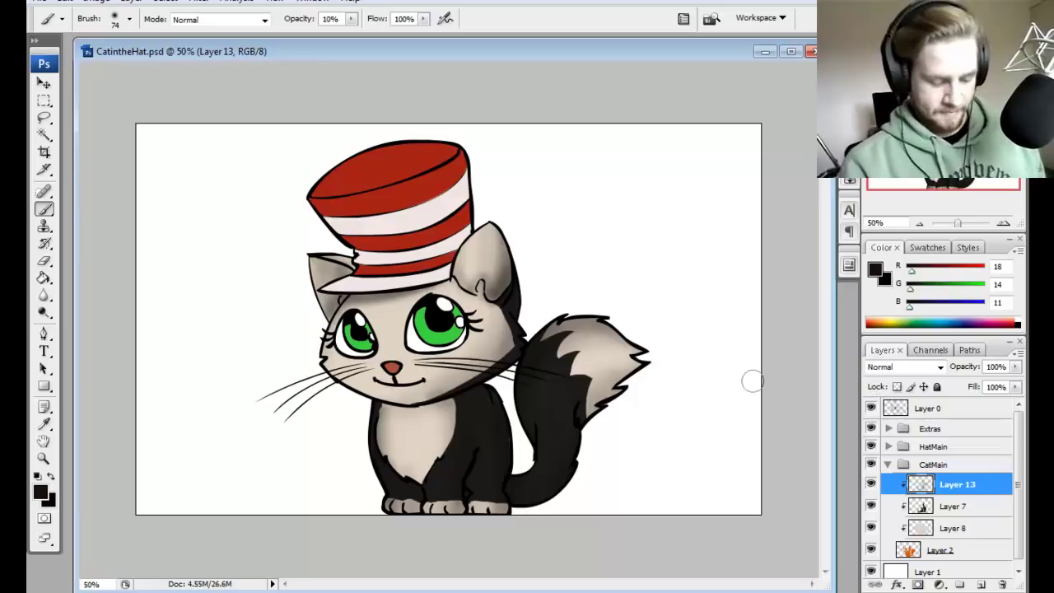
Step: Erase some of the forehead shading just under the hat brim with the Eraser
{"action": "key", "text": "e"}
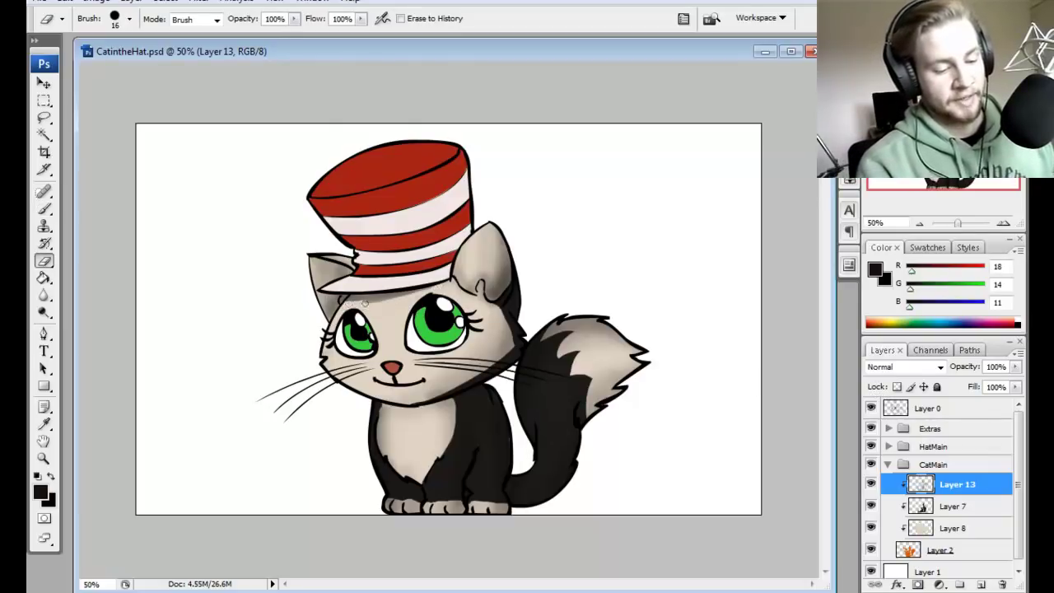
{"action": "mouse_move", "coordinate": [365, 303]}
{"action": "left_mouse_down"}
{"action": "mouse_move", "coordinate": [440, 289]}
{"action": "mouse_move", "coordinate": [345, 303]}
{"action": "left_mouse_up"}
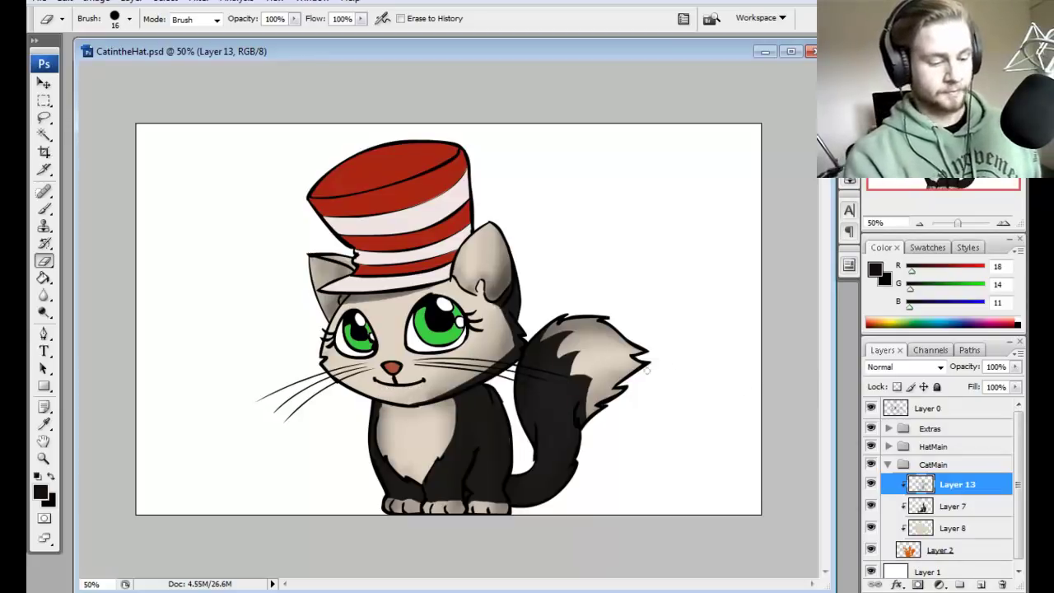
{"action": "key", "text": "b"}
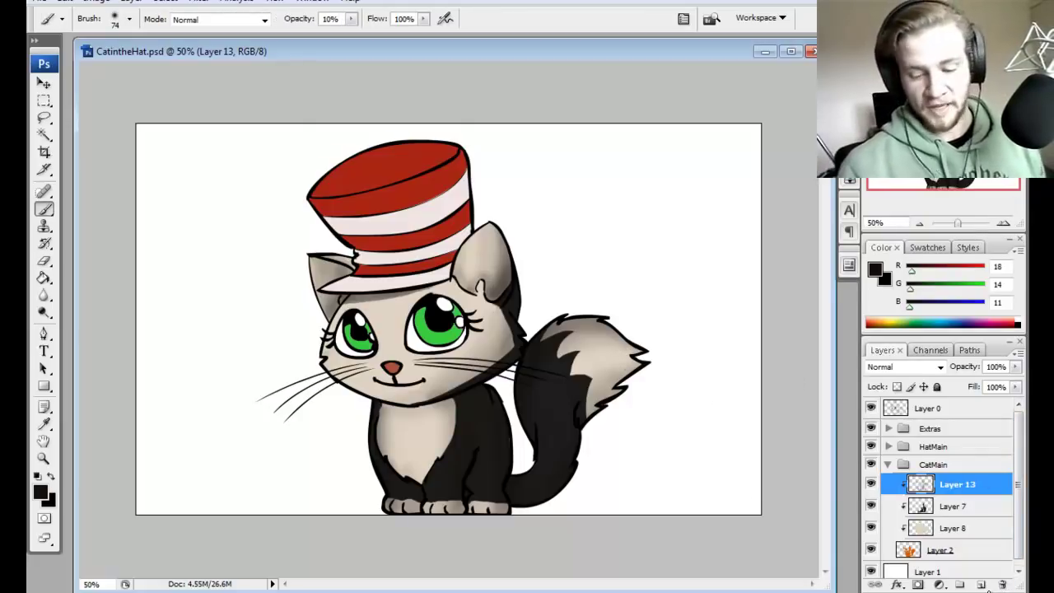
Step: Add Layer 14 clipped to Layer 13 and set the foreground to pale cream #fafae9
{"action": "left_click", "coordinate": [981, 585]}
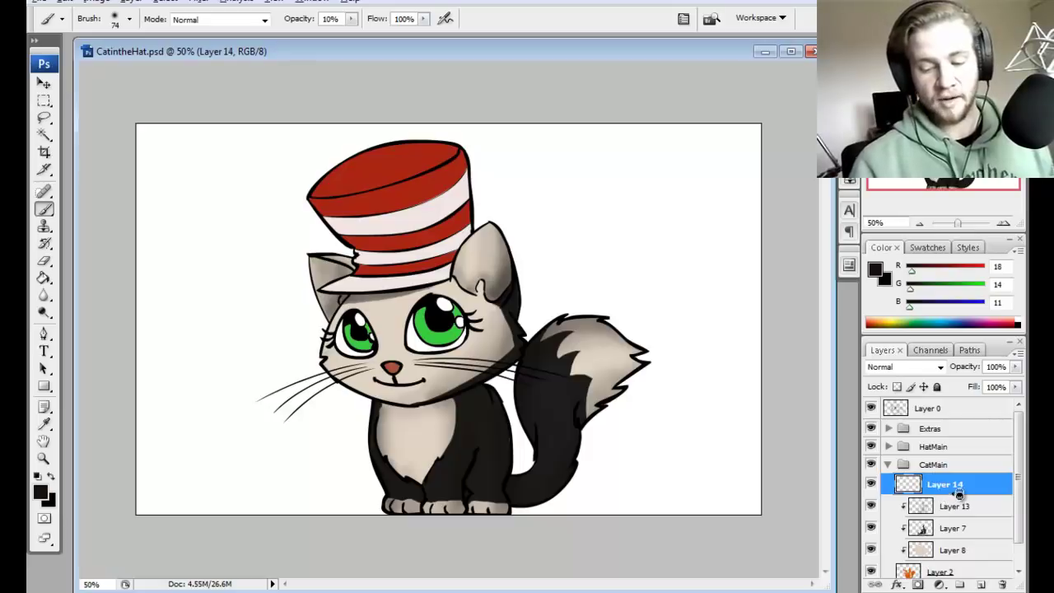
{"action": "left_click", "coordinate": [960, 495], "text": "alt"}
{"action": "left_click", "coordinate": [41, 494]}
{"action": "left_click_drag", "start_coordinate": [395, 223], "coordinate": [410, 228]}
{"action": "left_click_drag", "start_coordinate": [620, 407], "coordinate": [619, 387]}
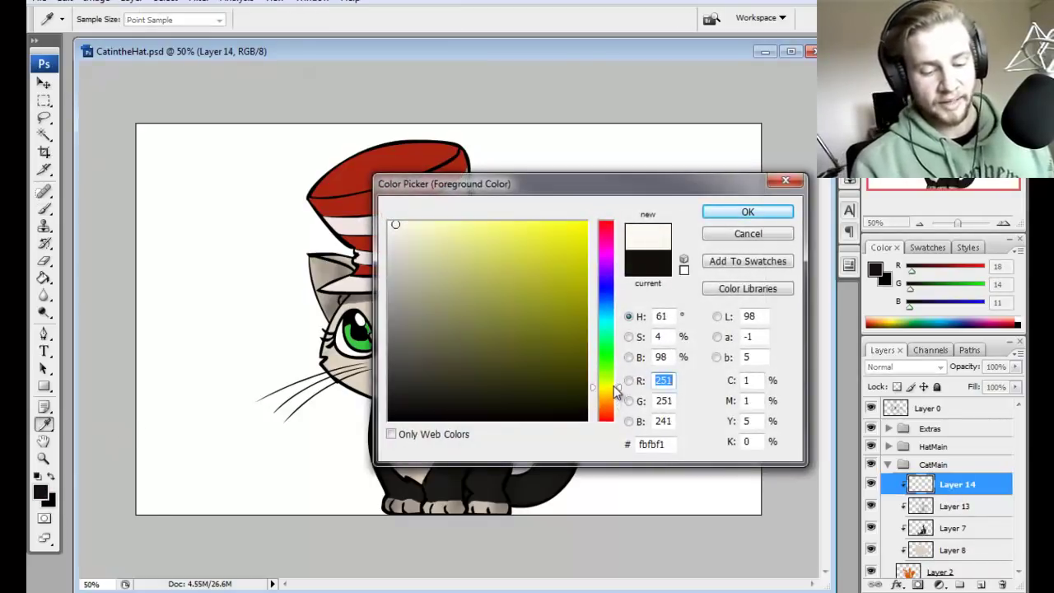
{"action": "left_click_drag", "start_coordinate": [397, 224], "coordinate": [402, 223]}
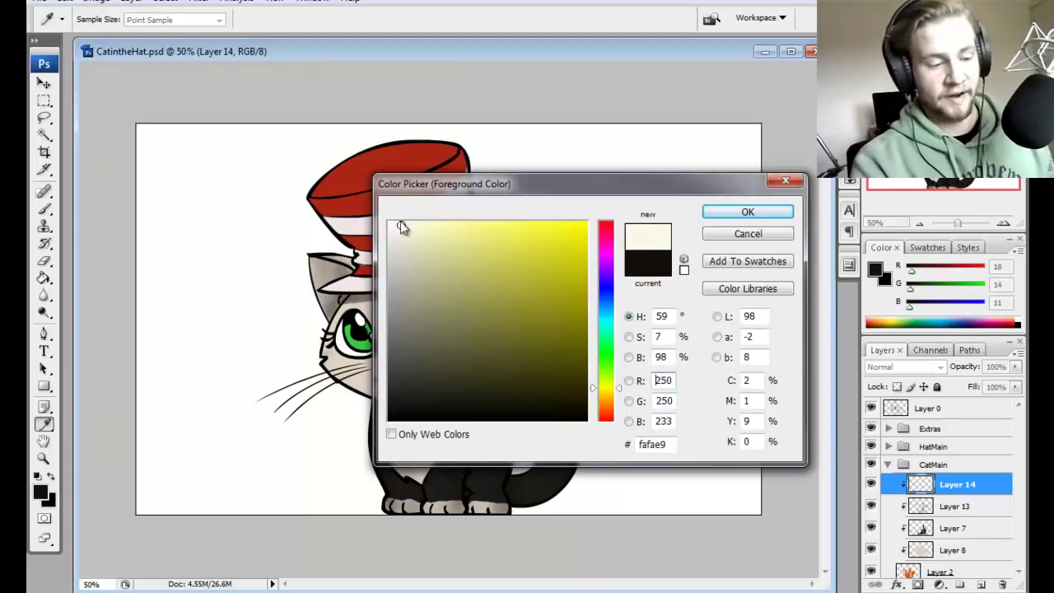
{"action": "left_click", "coordinate": [766, 213]}
{"action": "key", "text": "b"}
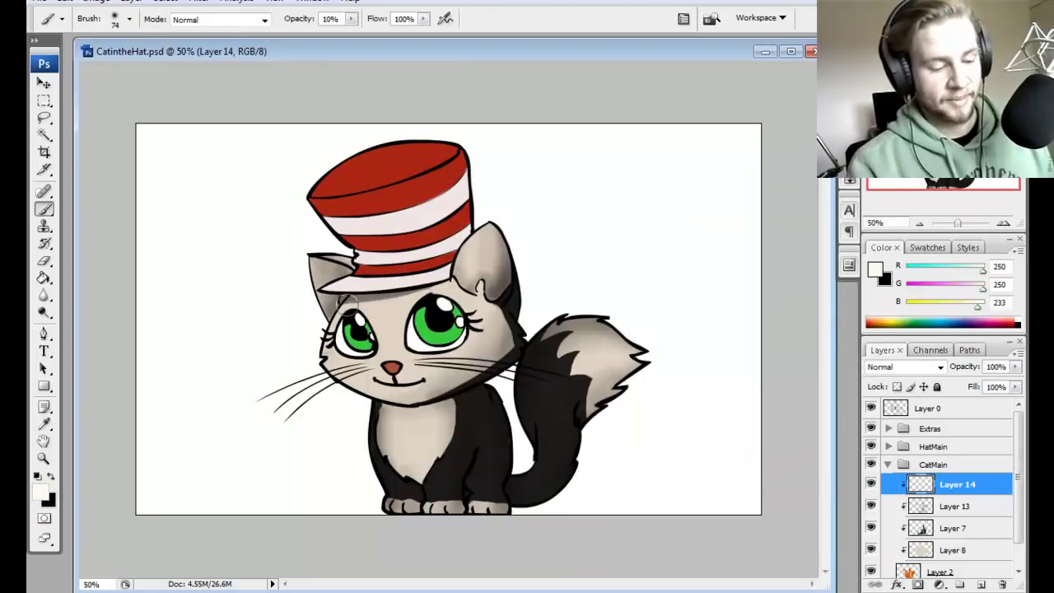
Step: Paint faint cream highlights on the cheeks, beside the mouth, chest, body and tail
{"action": "left_click_drag", "start_coordinate": [321, 345], "coordinate": [372, 373]}
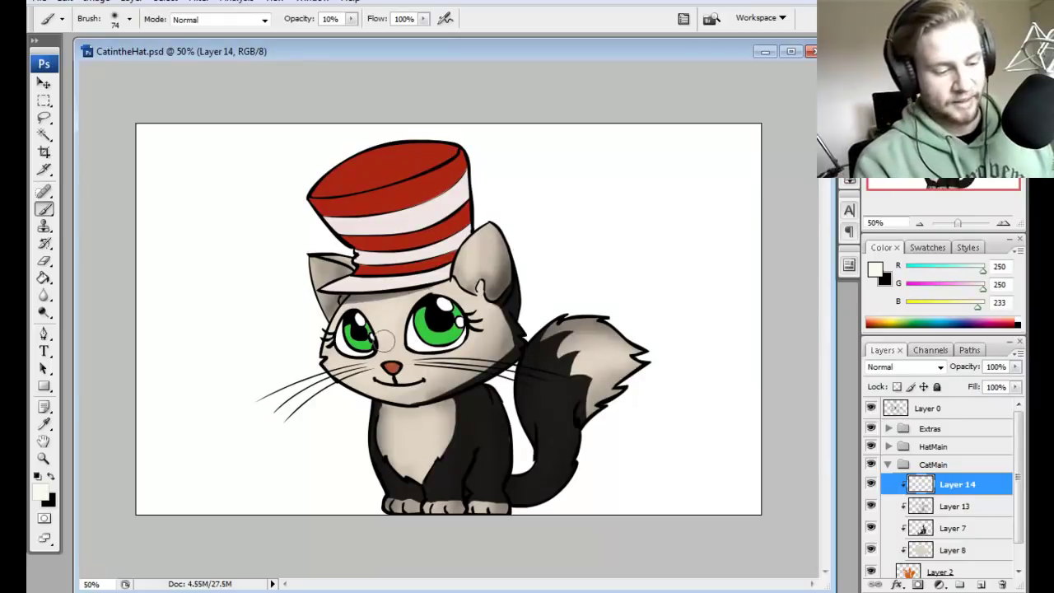
{"action": "left_click_drag", "start_coordinate": [370, 370], "coordinate": [382, 379]}
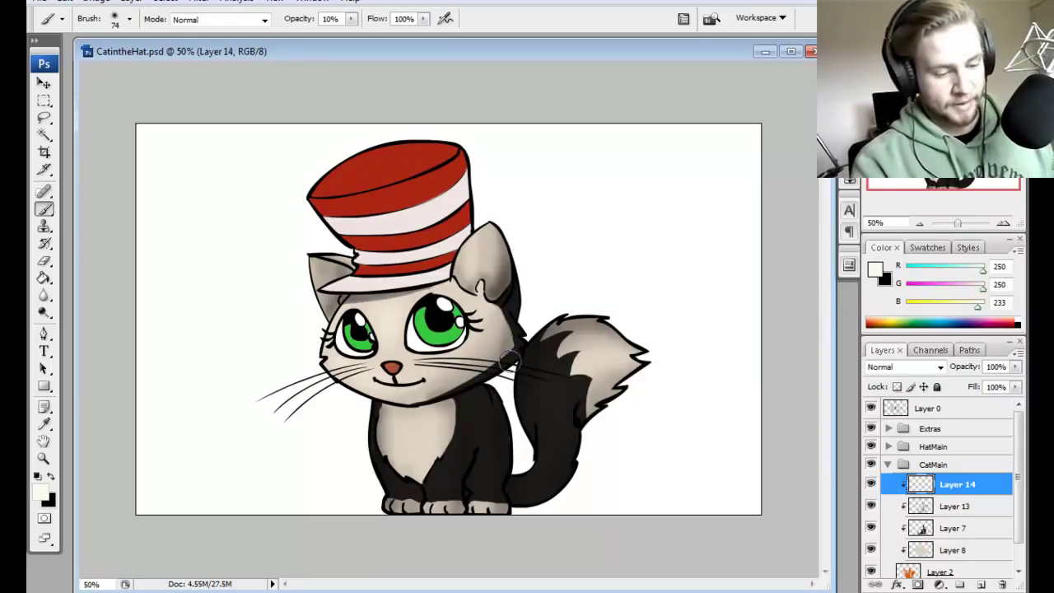
{"action": "mouse_move", "coordinate": [492, 323]}
{"action": "left_mouse_down"}
{"action": "mouse_move", "coordinate": [389, 391]}
{"action": "mouse_move", "coordinate": [454, 370]}
{"action": "mouse_move", "coordinate": [443, 376]}
{"action": "mouse_move", "coordinate": [365, 378]}
{"action": "left_mouse_up"}
{"action": "mouse_move", "coordinate": [404, 466]}
{"action": "left_mouse_down"}
{"action": "mouse_move", "coordinate": [388, 433]}
{"action": "mouse_move", "coordinate": [407, 423]}
{"action": "mouse_move", "coordinate": [424, 472]}
{"action": "mouse_move", "coordinate": [448, 493]}
{"action": "mouse_move", "coordinate": [448, 454]}
{"action": "mouse_move", "coordinate": [436, 487]}
{"action": "mouse_move", "coordinate": [473, 416]}
{"action": "mouse_move", "coordinate": [441, 491]}
{"action": "mouse_move", "coordinate": [472, 408]}
{"action": "mouse_move", "coordinate": [470, 339]}
{"action": "mouse_move", "coordinate": [478, 402]}
{"action": "mouse_move", "coordinate": [437, 507]}
{"action": "mouse_move", "coordinate": [460, 438]}
{"action": "mouse_move", "coordinate": [505, 405]}
{"action": "mouse_move", "coordinate": [482, 492]}
{"action": "mouse_move", "coordinate": [482, 363]}
{"action": "mouse_move", "coordinate": [533, 350]}
{"action": "mouse_move", "coordinate": [548, 332]}
{"action": "mouse_move", "coordinate": [553, 445]}
{"action": "mouse_move", "coordinate": [521, 498]}
{"action": "mouse_move", "coordinate": [537, 361]}
{"action": "mouse_move", "coordinate": [565, 329]}
{"action": "mouse_move", "coordinate": [535, 383]}
{"action": "mouse_move", "coordinate": [549, 449]}
{"action": "mouse_move", "coordinate": [519, 484]}
{"action": "mouse_move", "coordinate": [527, 375]}
{"action": "left_mouse_up"}
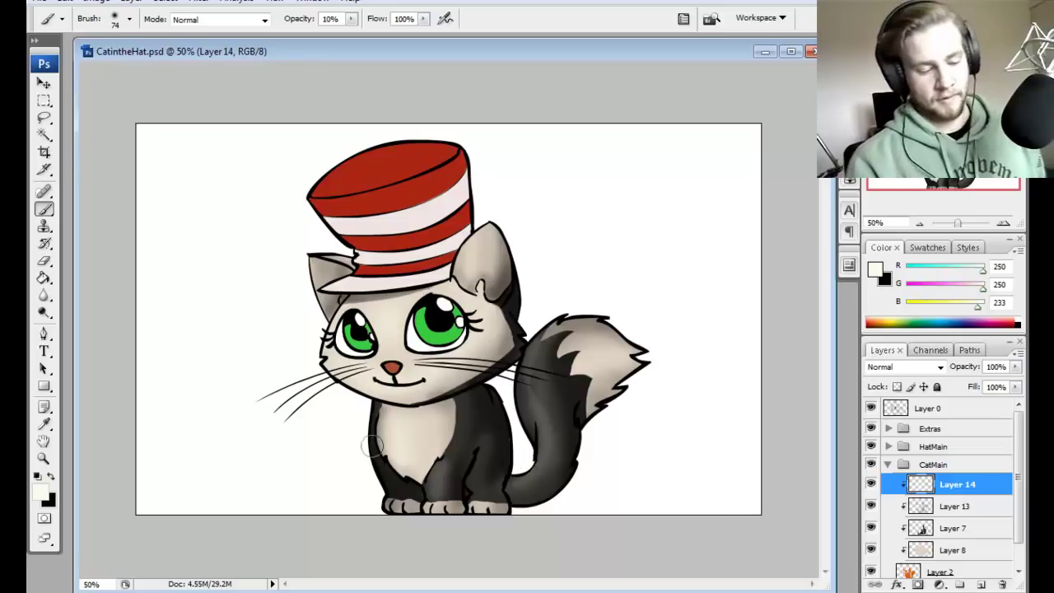
{"action": "left_click_drag", "start_coordinate": [337, 355], "coordinate": [701, 334]}
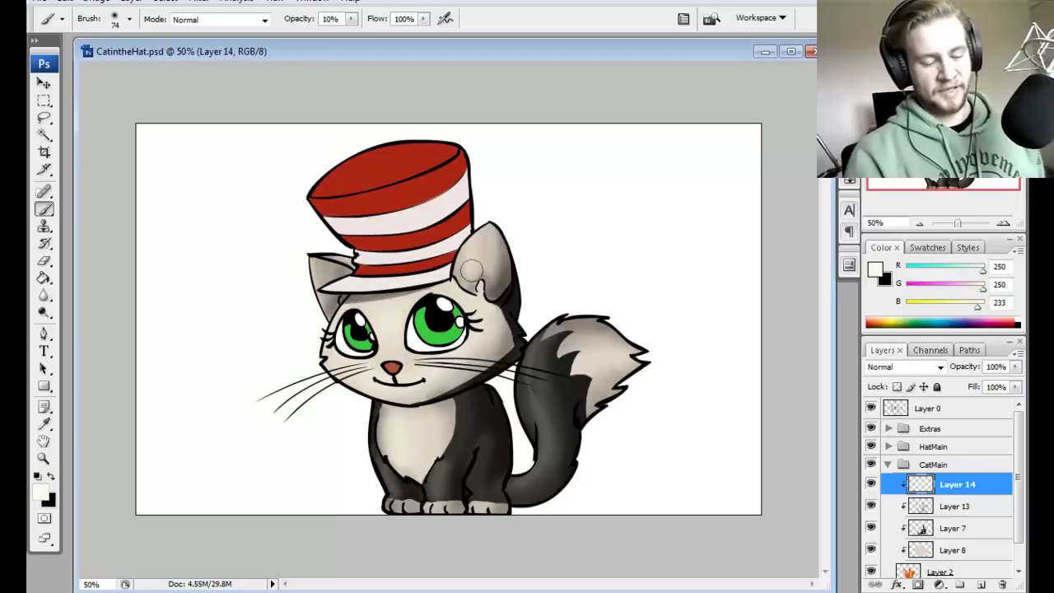
{"action": "mouse_move", "coordinate": [555, 343]}
{"action": "left_mouse_down"}
{"action": "mouse_move", "coordinate": [570, 323]}
{"action": "mouse_move", "coordinate": [501, 486]}
{"action": "mouse_move", "coordinate": [567, 329]}
{"action": "mouse_move", "coordinate": [543, 428]}
{"action": "mouse_move", "coordinate": [440, 499]}
{"action": "left_mouse_up"}
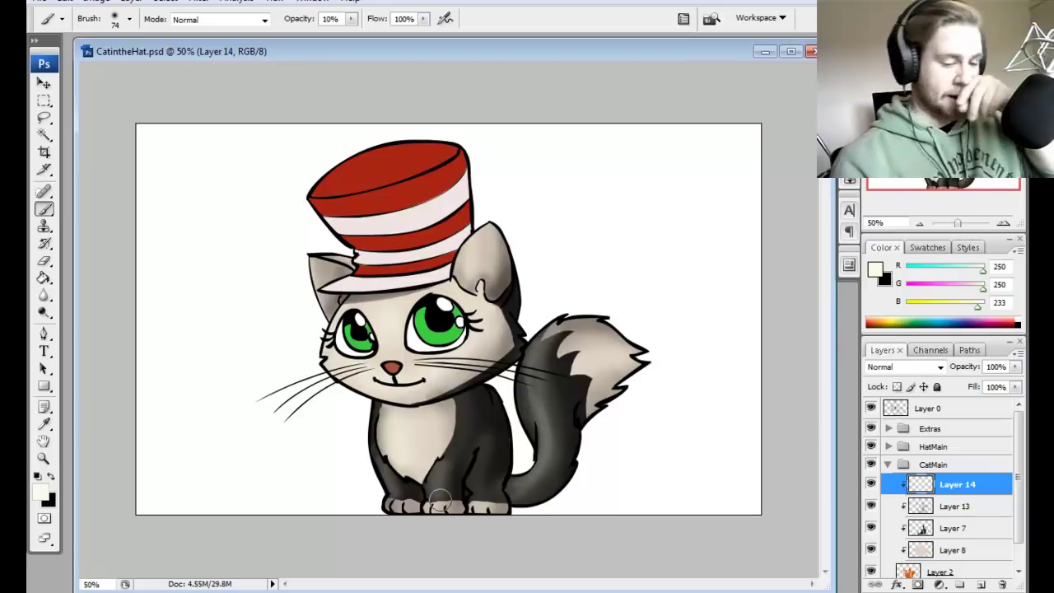
Step: Add Layer 15 clipped to Layer 14 and set the foreground to pink ff6f64
{"action": "left_click", "coordinate": [982, 584]}
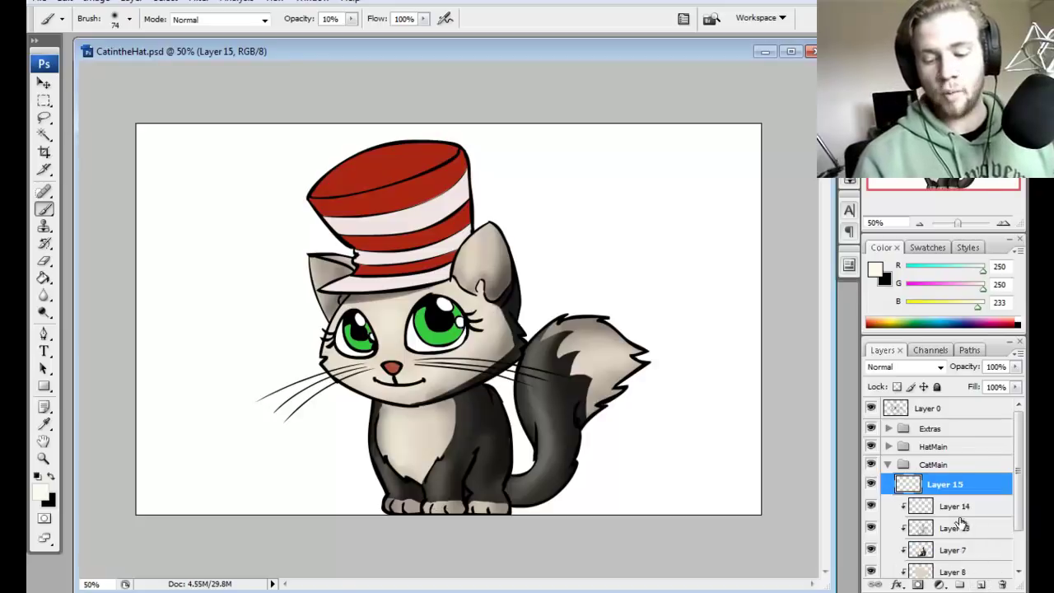
{"action": "left_click", "coordinate": [965, 494], "text": "alt"}
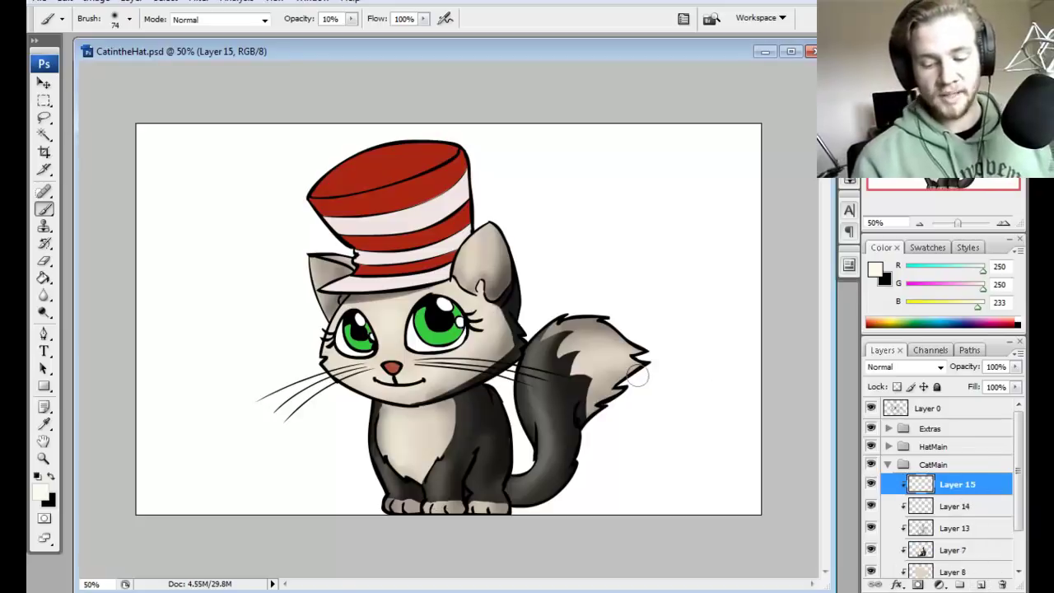
{"action": "left_click", "coordinate": [40, 492]}
{"action": "left_click", "coordinate": [617, 411]}
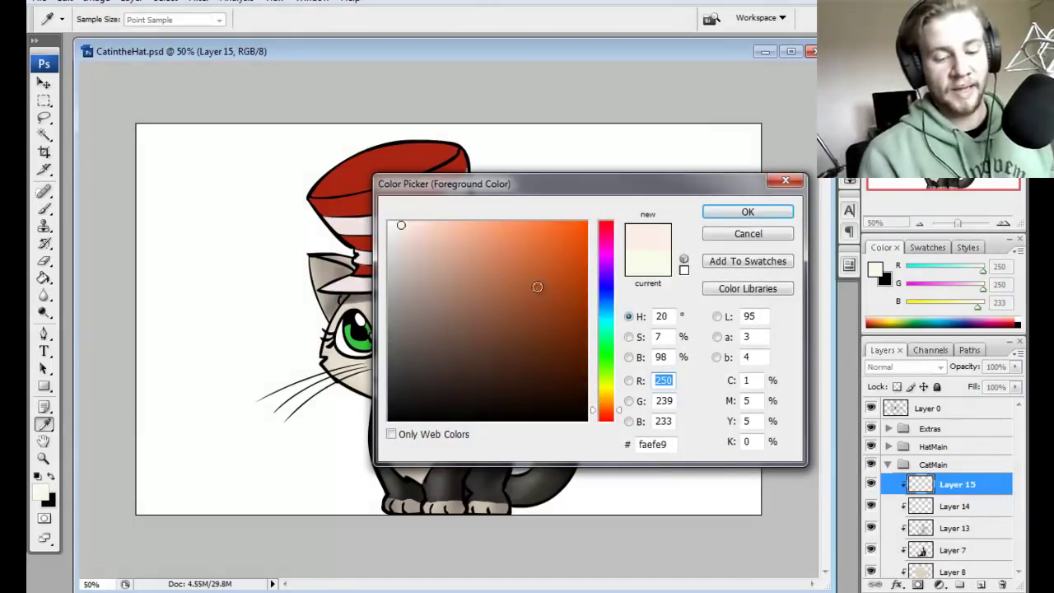
{"action": "left_click_drag", "start_coordinate": [537, 287], "coordinate": [624, 266]}
{"action": "left_click", "coordinate": [613, 420]}
{"action": "left_click", "coordinate": [519, 248]}
{"action": "left_click_drag", "start_coordinate": [519, 248], "coordinate": [509, 219]}
{"action": "left_click", "coordinate": [748, 213]}
{"action": "key", "text": "b"}
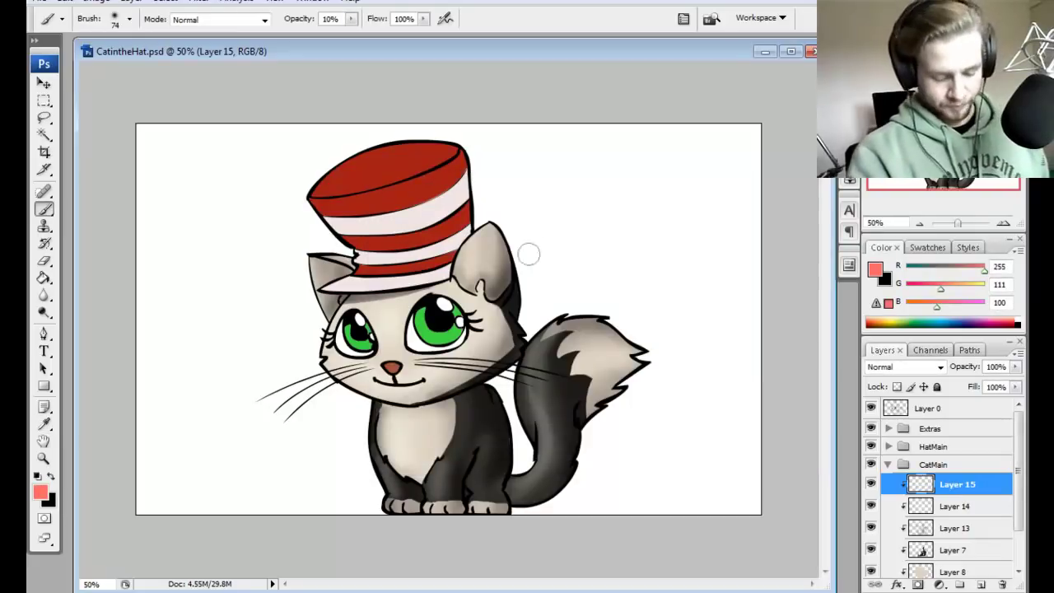
Step: Brush pink into the right and left inner ears
{"action": "mouse_move", "coordinate": [478, 256]}
{"action": "left_mouse_down"}
{"action": "mouse_move", "coordinate": [473, 287]}
{"action": "mouse_move", "coordinate": [467, 266]}
{"action": "mouse_move", "coordinate": [465, 286]}
{"action": "mouse_move", "coordinate": [478, 272]}
{"action": "mouse_move", "coordinate": [490, 291]}
{"action": "mouse_move", "coordinate": [483, 208]}
{"action": "mouse_move", "coordinate": [502, 254]}
{"action": "left_mouse_up"}
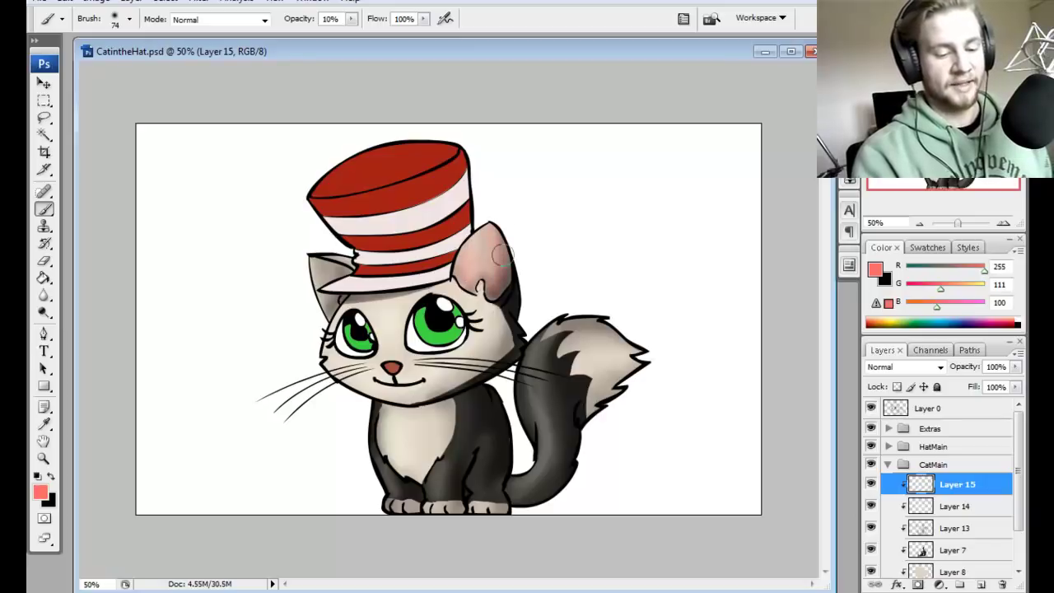
{"action": "mouse_move", "coordinate": [342, 290]}
{"action": "left_mouse_down"}
{"action": "mouse_move", "coordinate": [302, 264]}
{"action": "mouse_move", "coordinate": [320, 292]}
{"action": "mouse_move", "coordinate": [346, 272]}
{"action": "left_mouse_up"}
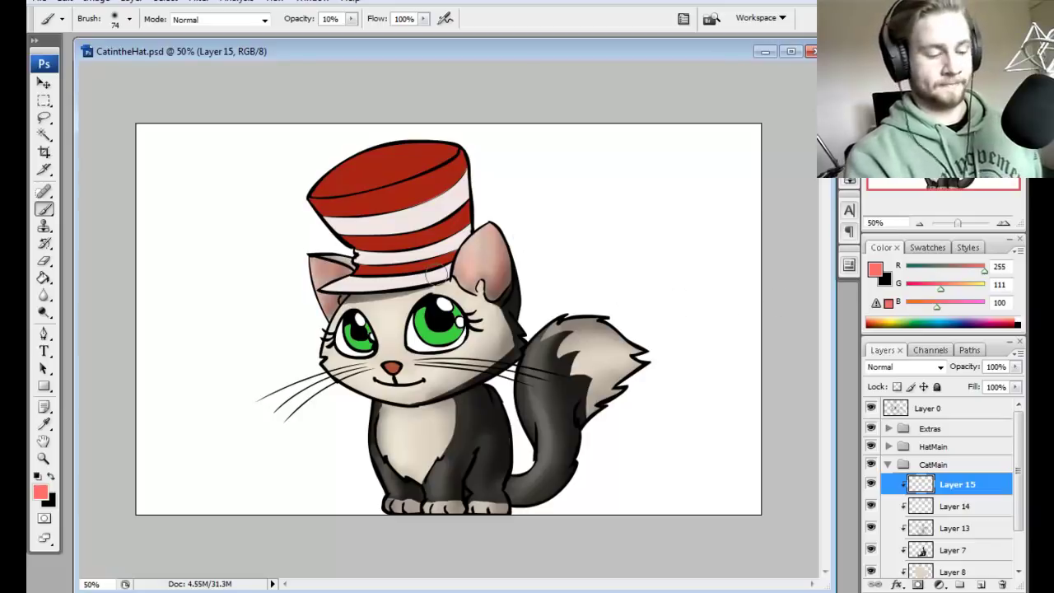
{"action": "key", "text": "e"}
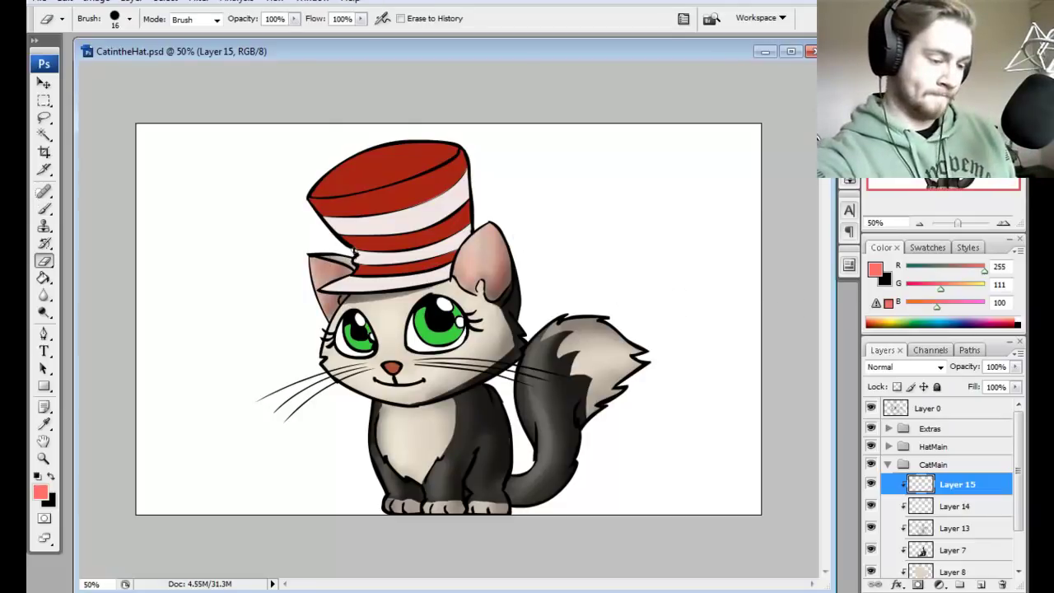
{"action": "key", "text": "b"}
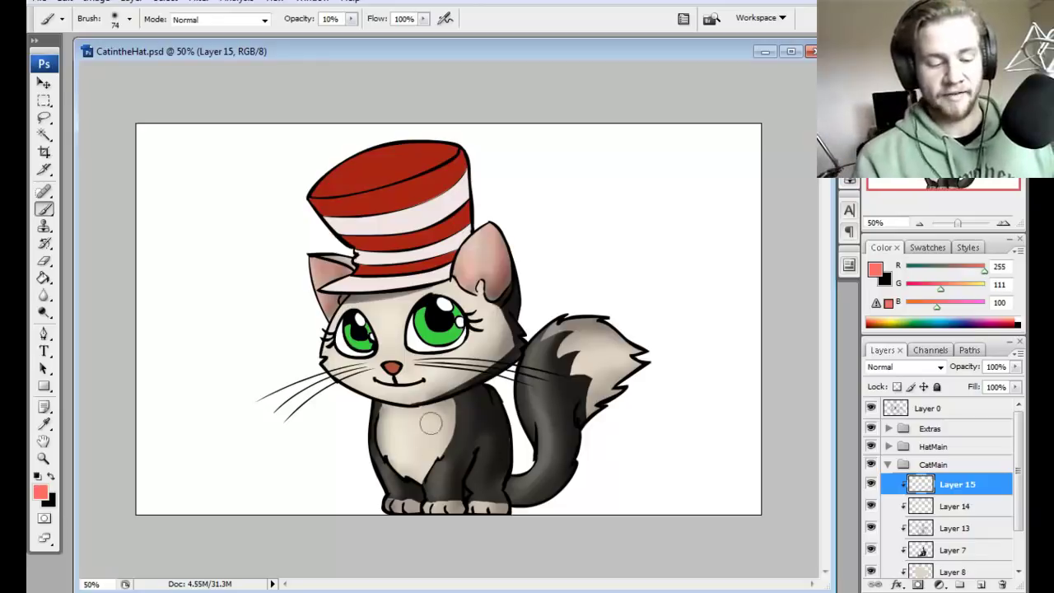
Step: Switch from CatMain to HatMain and add Layer 16 clipped to the hat's red Layer 9
{"action": "left_click", "coordinate": [954, 529]}
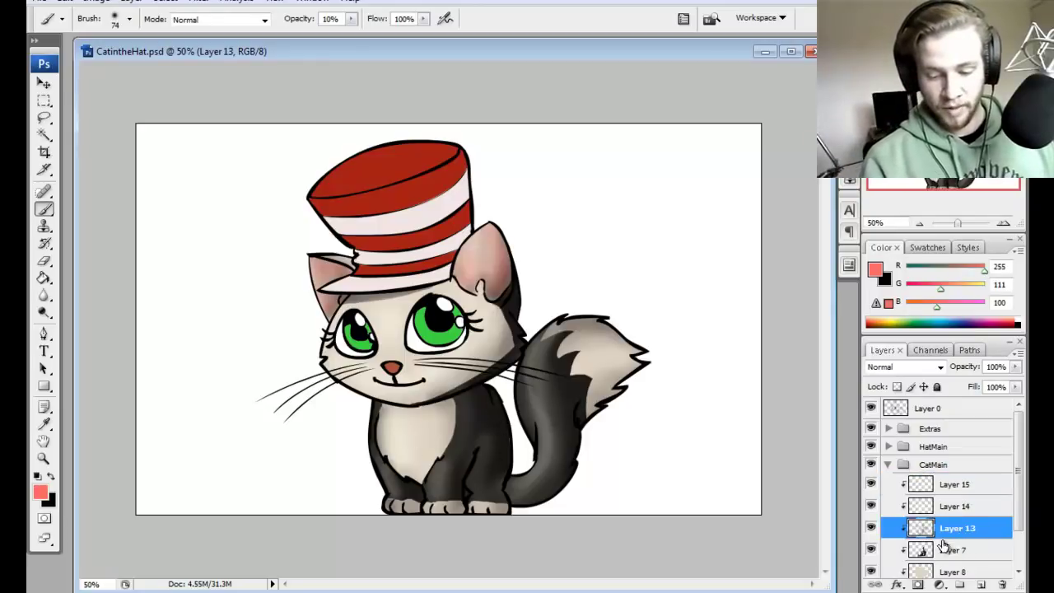
{"action": "key", "text": "r"}
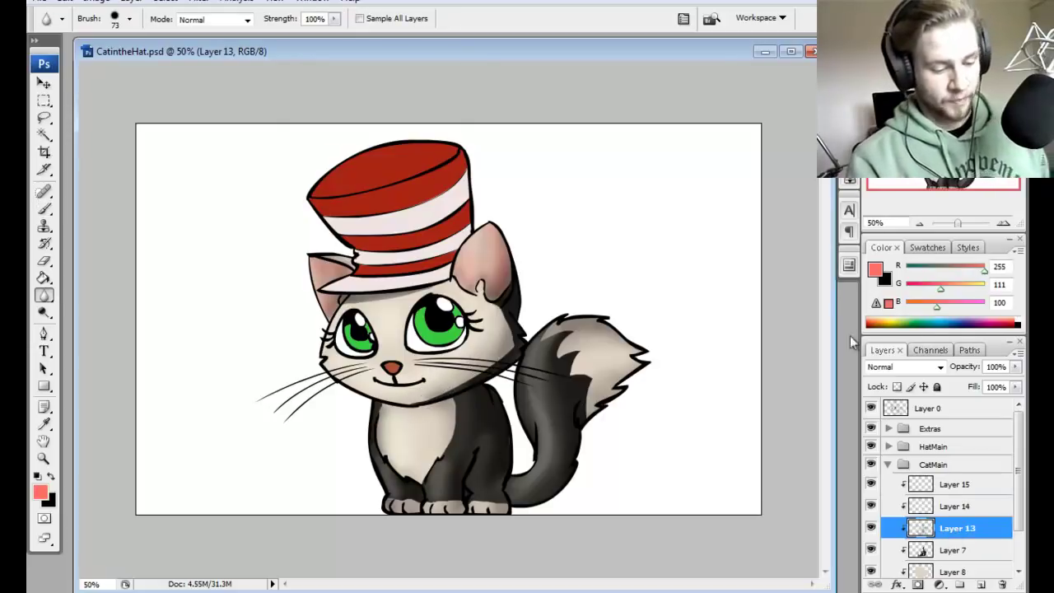
{"action": "key", "text": "b"}
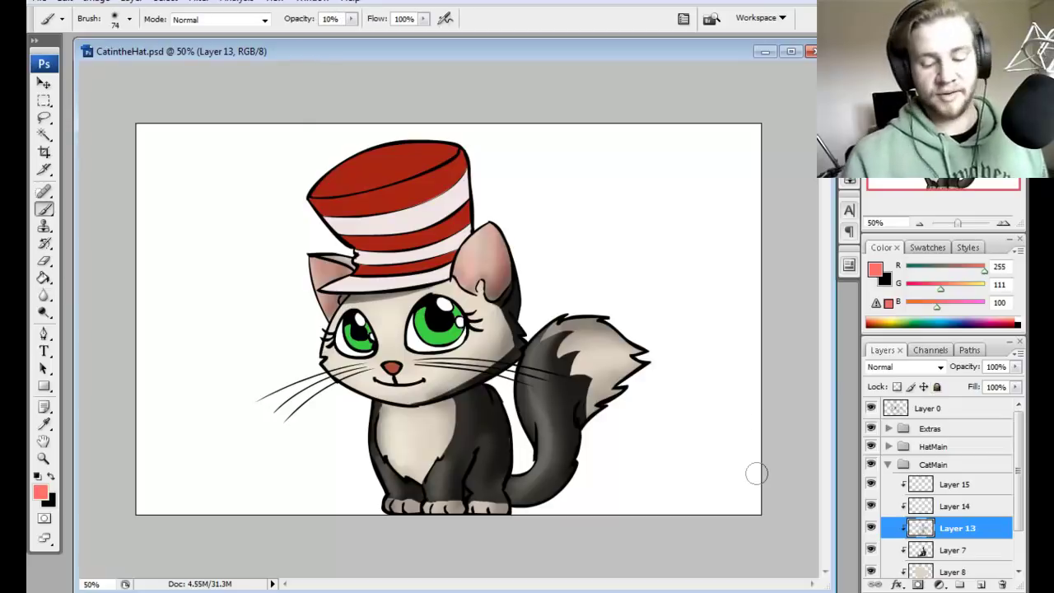
{"action": "left_click", "coordinate": [888, 465]}
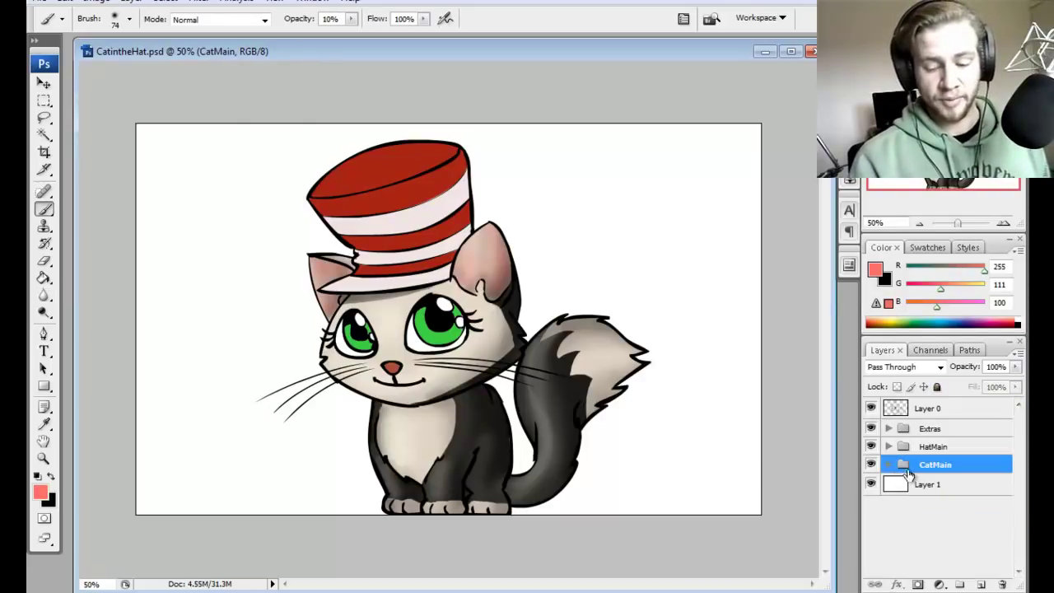
{"action": "left_click", "coordinate": [888, 446]}
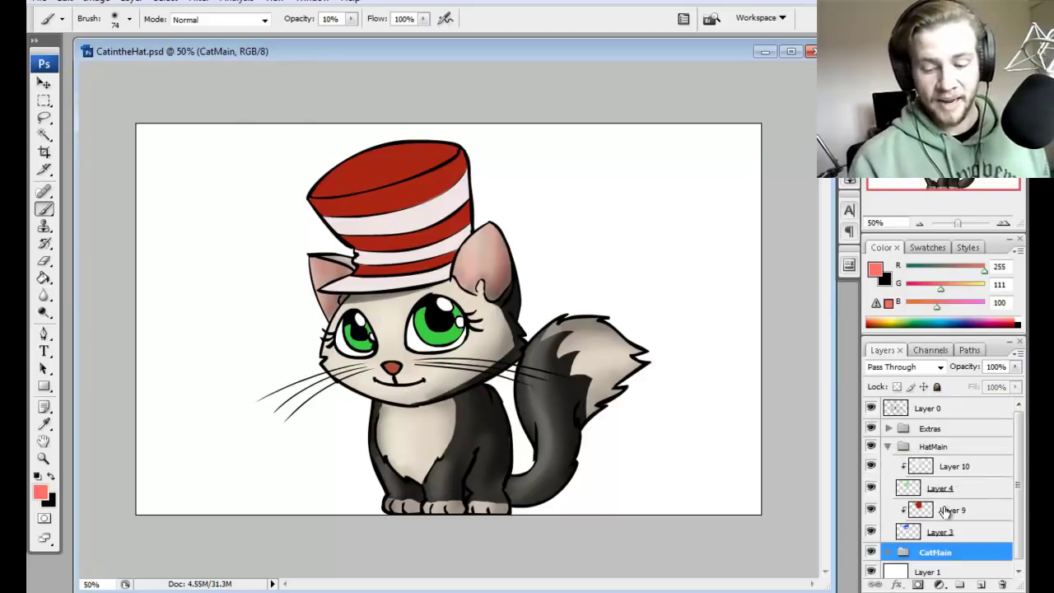
{"action": "left_click", "coordinate": [960, 513]}
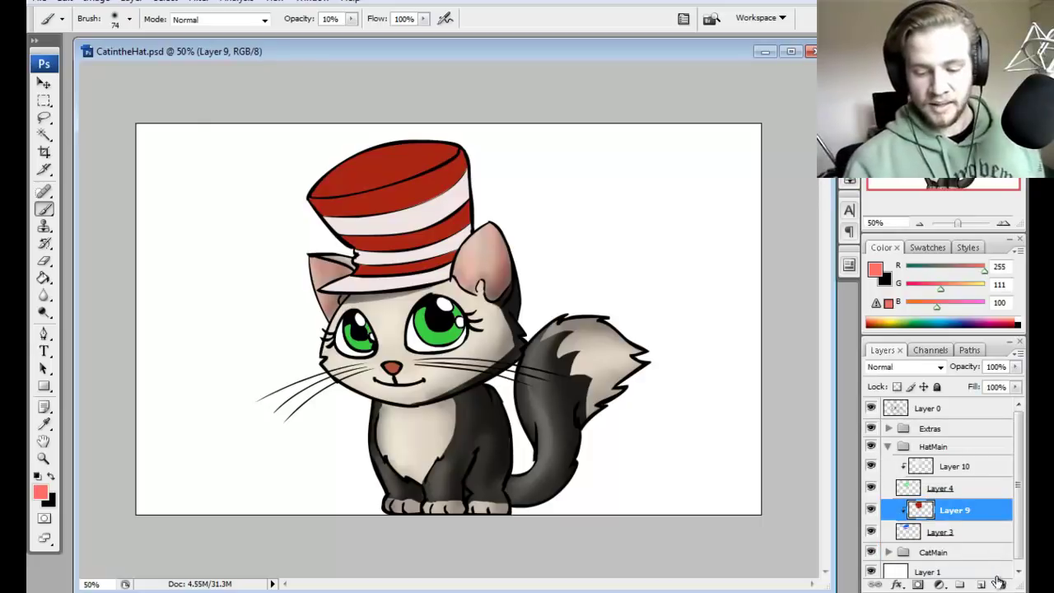
{"action": "left_click", "coordinate": [982, 585]}
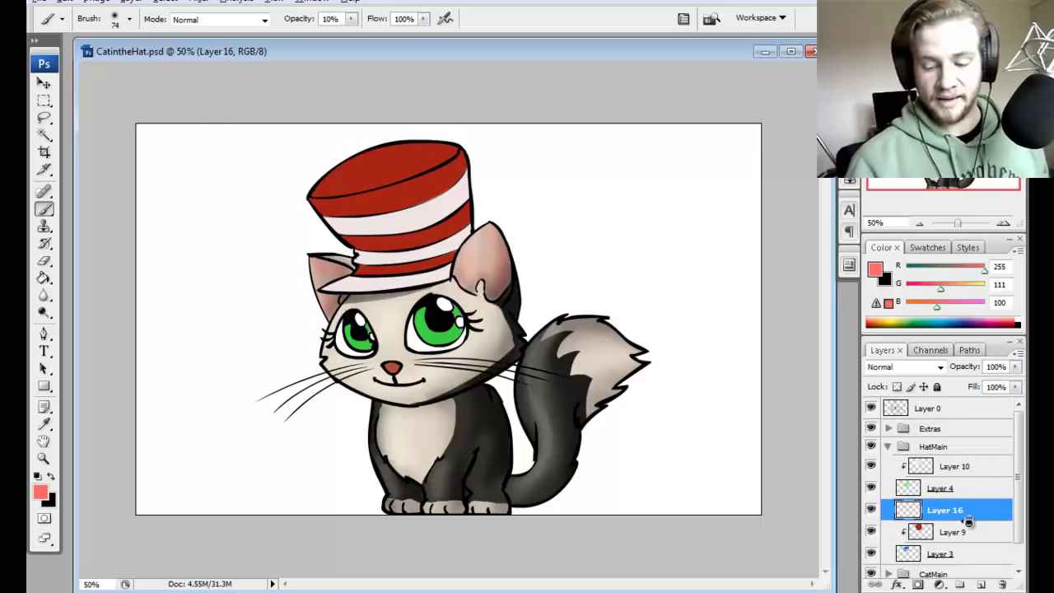
{"action": "left_click", "coordinate": [970, 520], "text": "alt"}
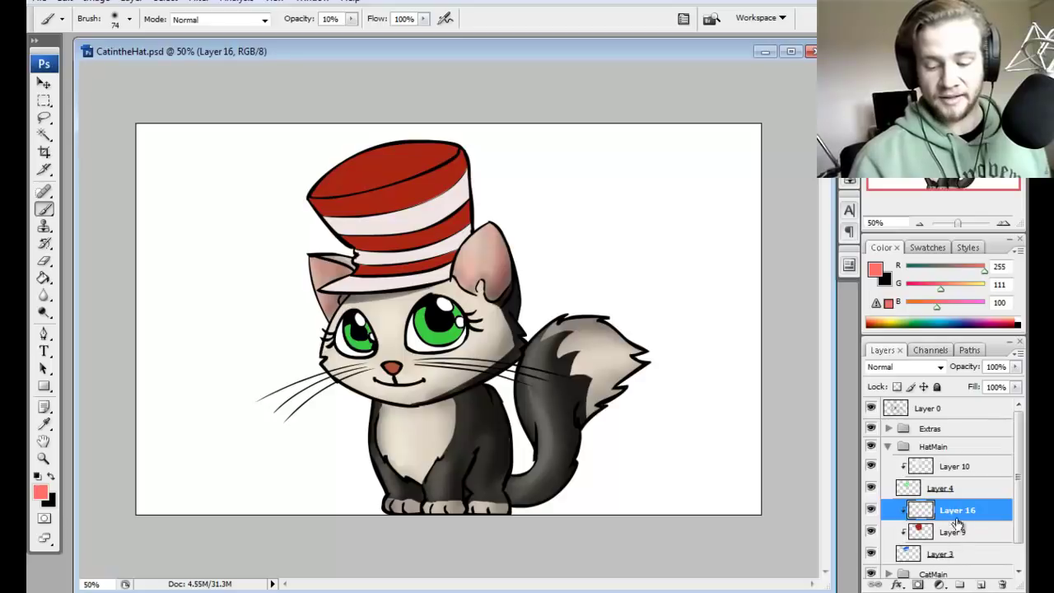
Step: Shade the hat top with faint dark brown (3e0c05) strokes on Layer 16
{"action": "left_click", "coordinate": [44, 491]}
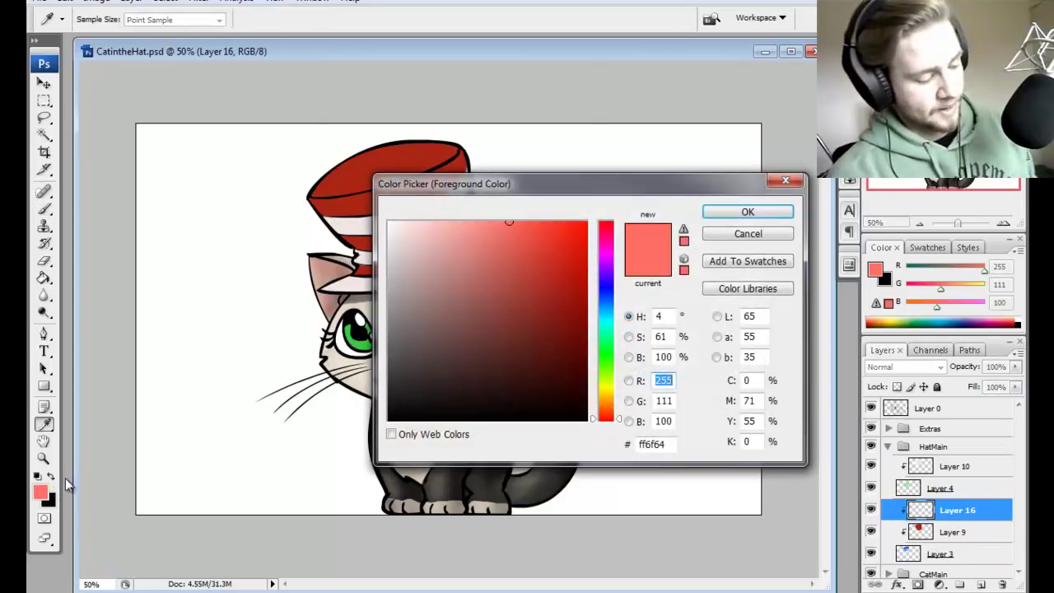
{"action": "left_click", "coordinate": [348, 171]}
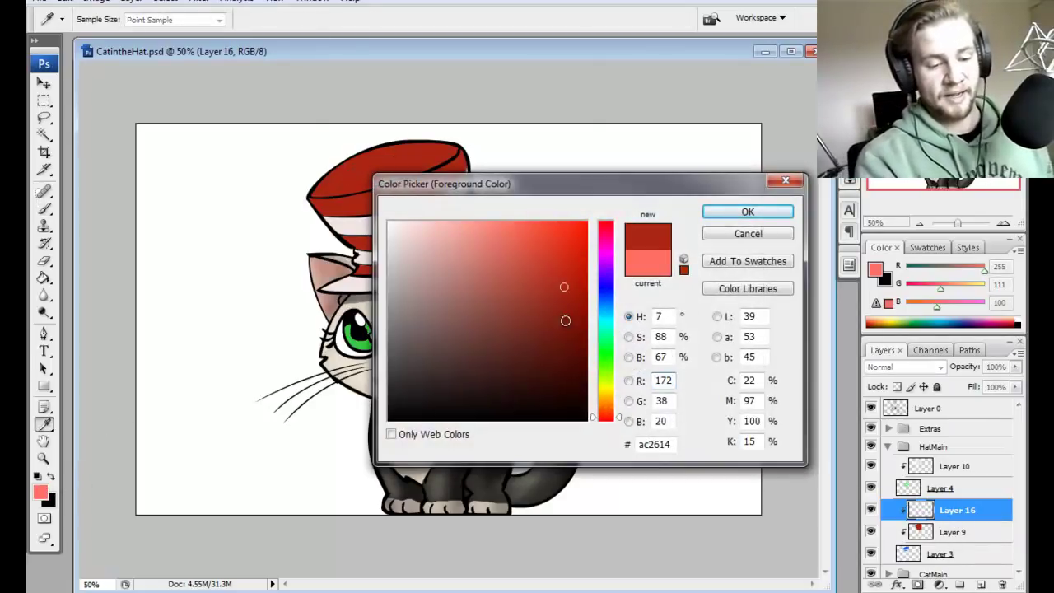
{"action": "left_click_drag", "start_coordinate": [565, 320], "coordinate": [569, 373]}
{"action": "left_click", "coordinate": [748, 212]}
{"action": "key", "text": "b"}
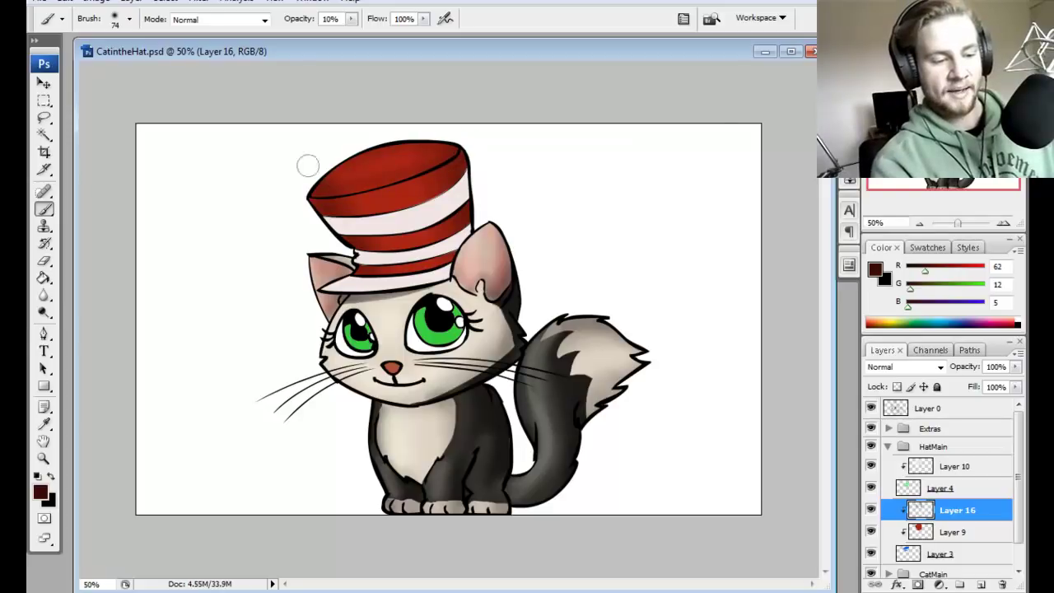
{"action": "mouse_move", "coordinate": [308, 166]}
{"action": "left_mouse_down"}
{"action": "mouse_move", "coordinate": [446, 126]}
{"action": "mouse_move", "coordinate": [395, 132]}
{"action": "mouse_move", "coordinate": [308, 199]}
{"action": "mouse_move", "coordinate": [395, 148]}
{"action": "mouse_move", "coordinate": [436, 147]}
{"action": "mouse_move", "coordinate": [335, 177]}
{"action": "left_mouse_up"}
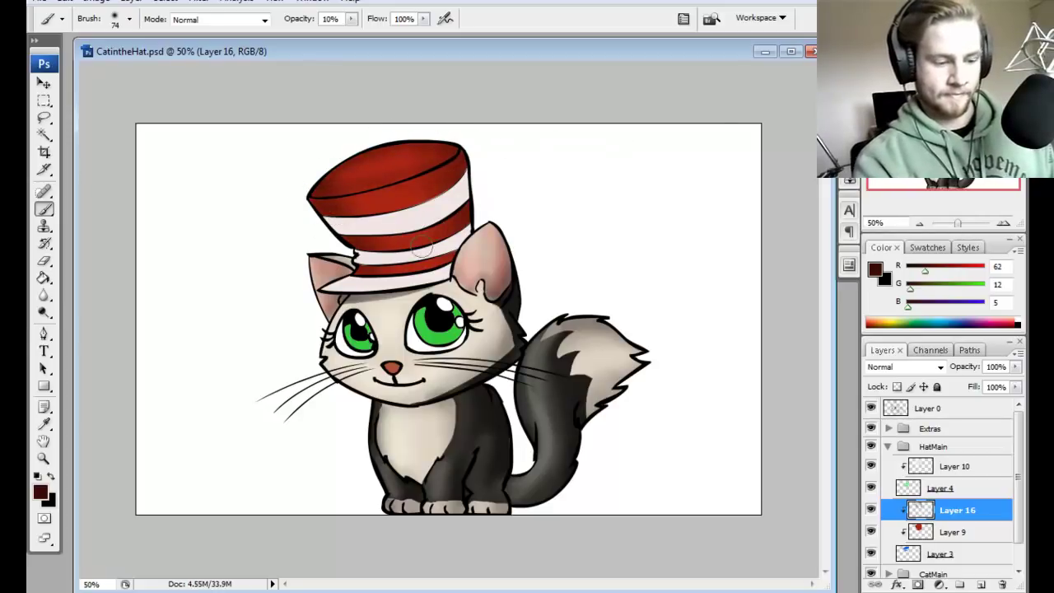
{"action": "left_click", "coordinate": [971, 472]}
Step: Add Layer 17 above Layer 10 and brush grey-pink b3a3a1 along the hat's right edge
{"action": "left_click", "coordinate": [981, 584]}
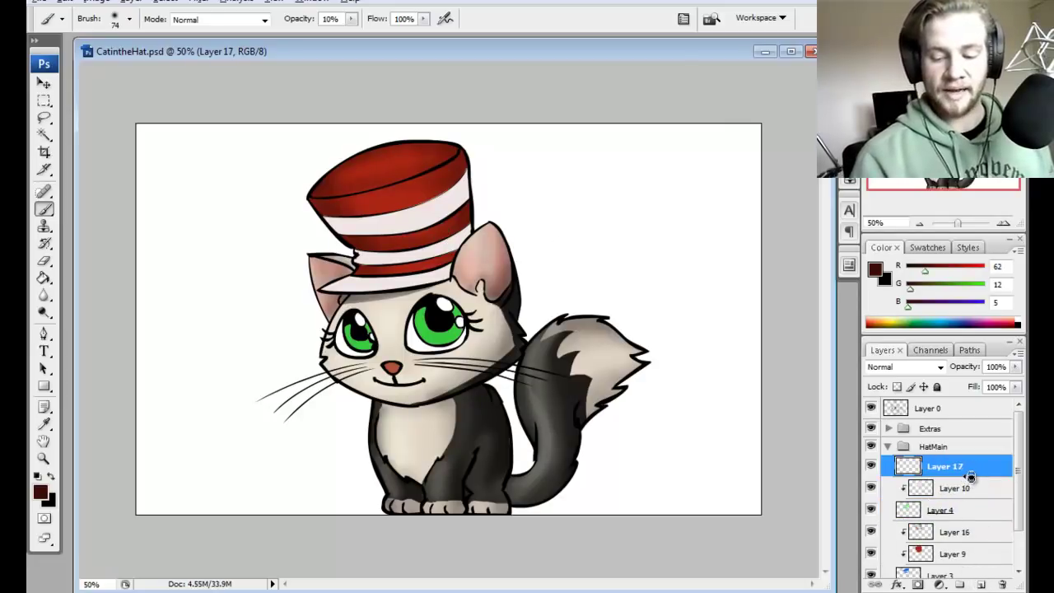
{"action": "left_click", "coordinate": [41, 494]}
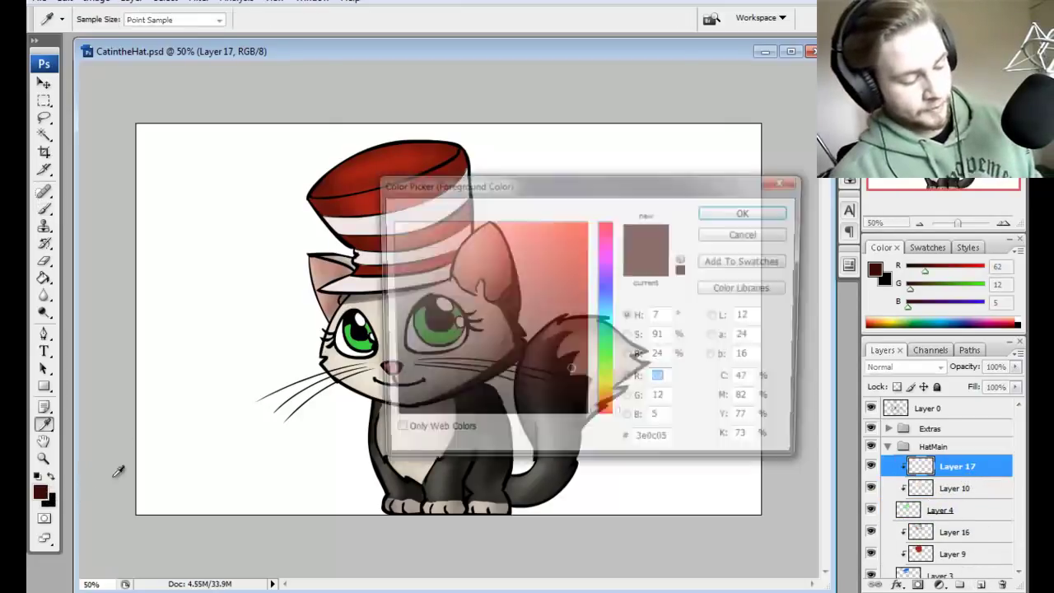
{"action": "left_click", "coordinate": [357, 224]}
{"action": "left_click", "coordinate": [405, 280]}
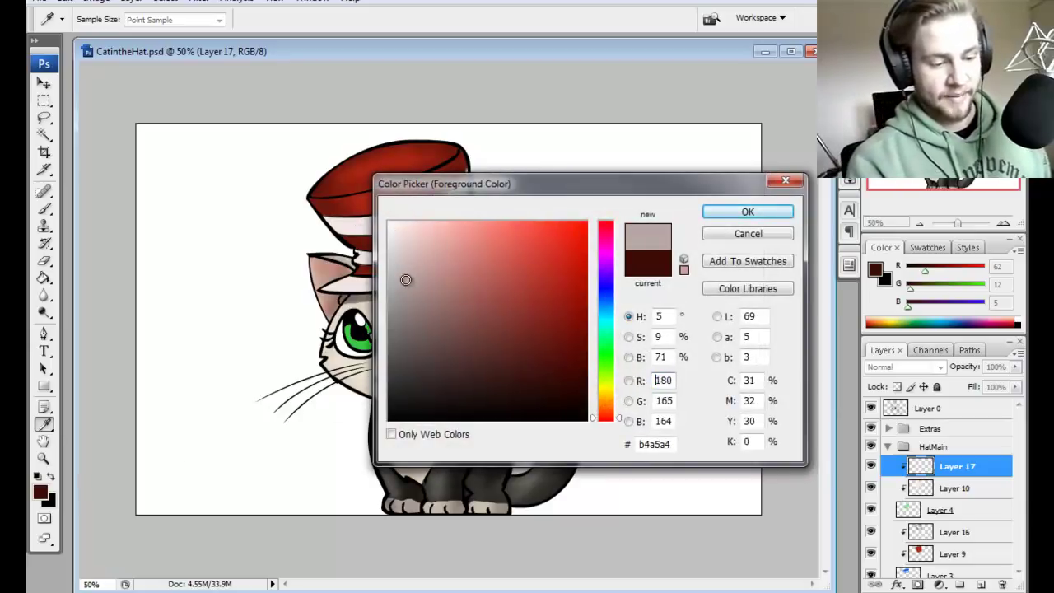
{"action": "left_click", "coordinate": [737, 215]}
{"action": "key", "text": "b"}
{"action": "mouse_move", "coordinate": [470, 153]}
{"action": "left_mouse_down"}
{"action": "mouse_move", "coordinate": [459, 269]}
{"action": "mouse_move", "coordinate": [469, 154]}
{"action": "mouse_move", "coordinate": [470, 232]}
{"action": "left_mouse_up"}
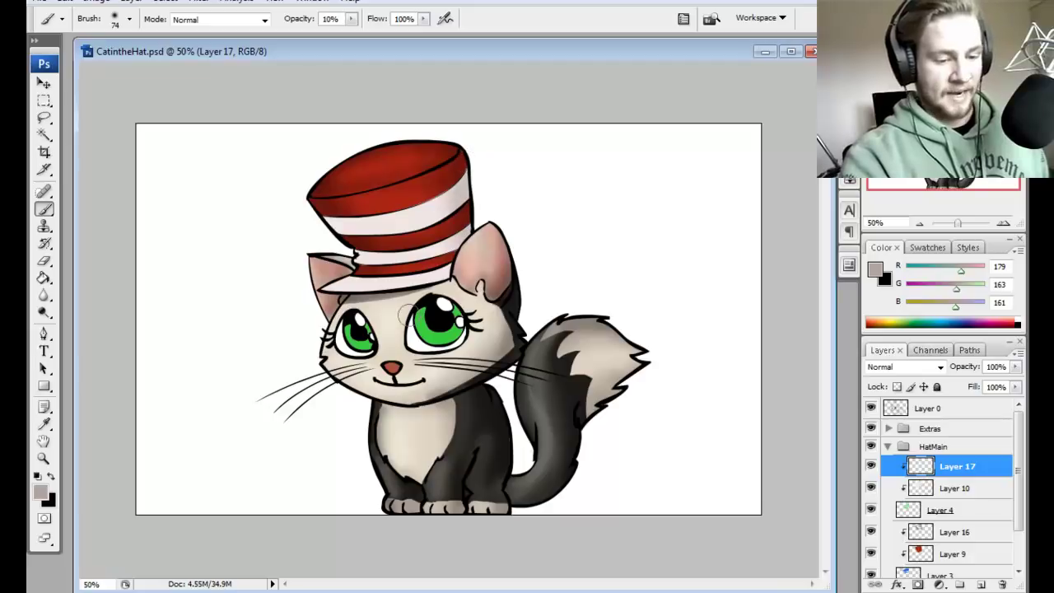
Step: Switch to darker grey 8b7c7b, deepen the hat's right edge and shade the left brim
{"action": "key", "text": "i"}
{"action": "left_click", "coordinate": [39, 492]}
{"action": "left_click", "coordinate": [411, 312]}
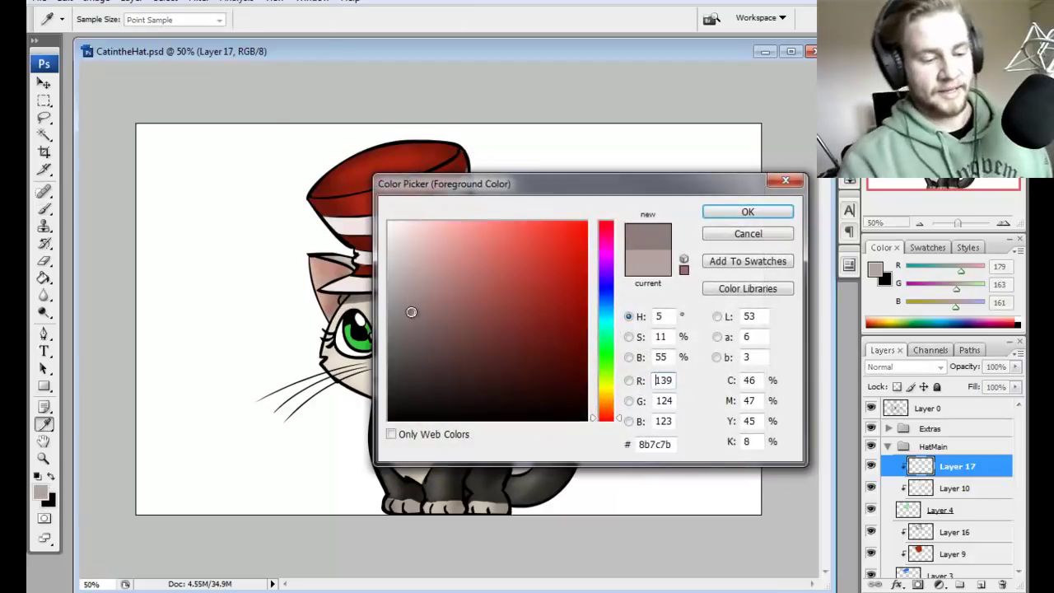
{"action": "left_click", "coordinate": [730, 215]}
{"action": "key", "text": "b"}
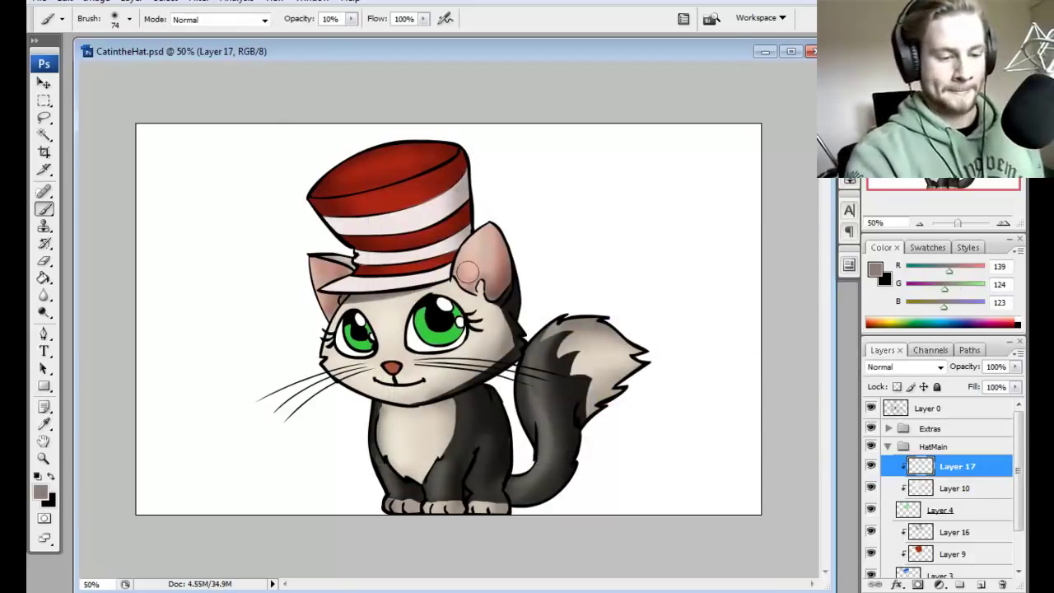
{"action": "mouse_move", "coordinate": [467, 272]}
{"action": "left_mouse_down"}
{"action": "mouse_move", "coordinate": [443, 198]}
{"action": "mouse_move", "coordinate": [456, 228]}
{"action": "left_mouse_up"}
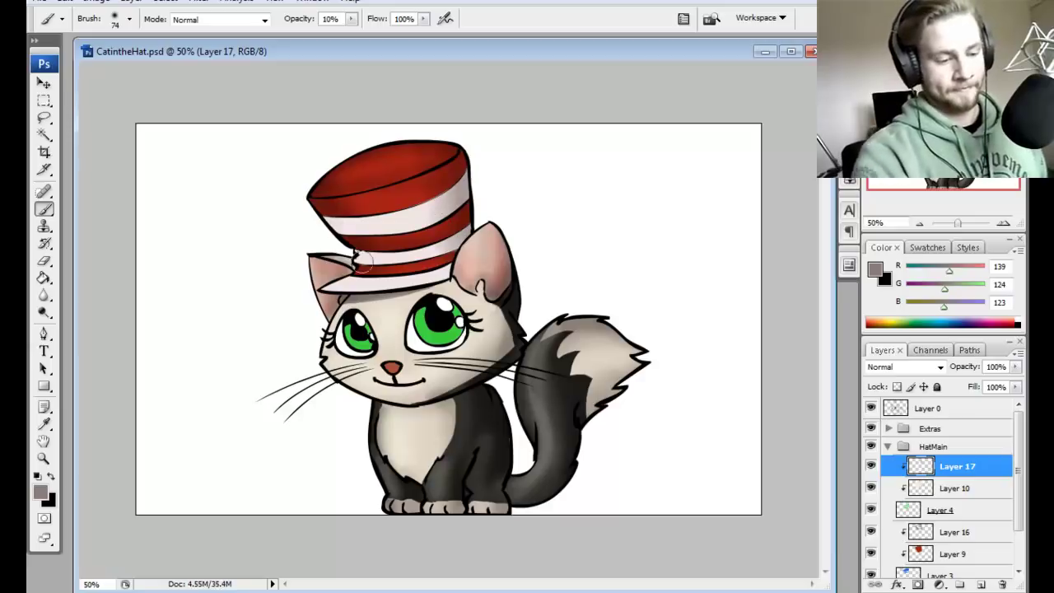
{"action": "mouse_move", "coordinate": [363, 260]}
{"action": "left_mouse_down"}
{"action": "mouse_move", "coordinate": [330, 212]}
{"action": "mouse_move", "coordinate": [350, 262]}
{"action": "mouse_move", "coordinate": [337, 221]}
{"action": "mouse_move", "coordinate": [370, 261]}
{"action": "mouse_move", "coordinate": [323, 222]}
{"action": "mouse_move", "coordinate": [382, 258]}
{"action": "left_mouse_up"}
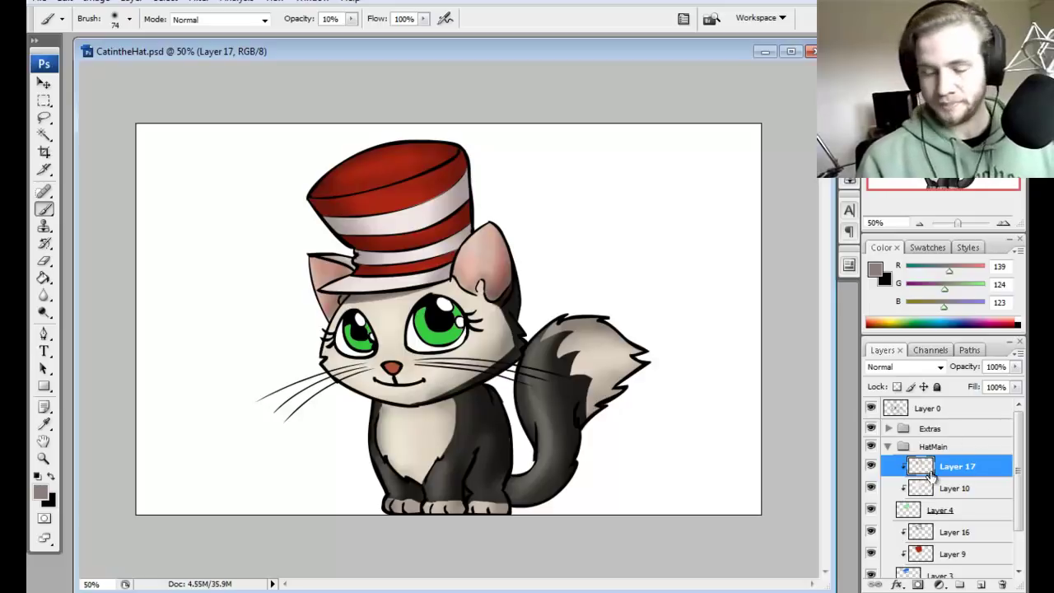
Step: Collapse HatMain, expand Extras, and add a new Layer 18 clipped above Layer 11
{"action": "left_click", "coordinate": [888, 446]}
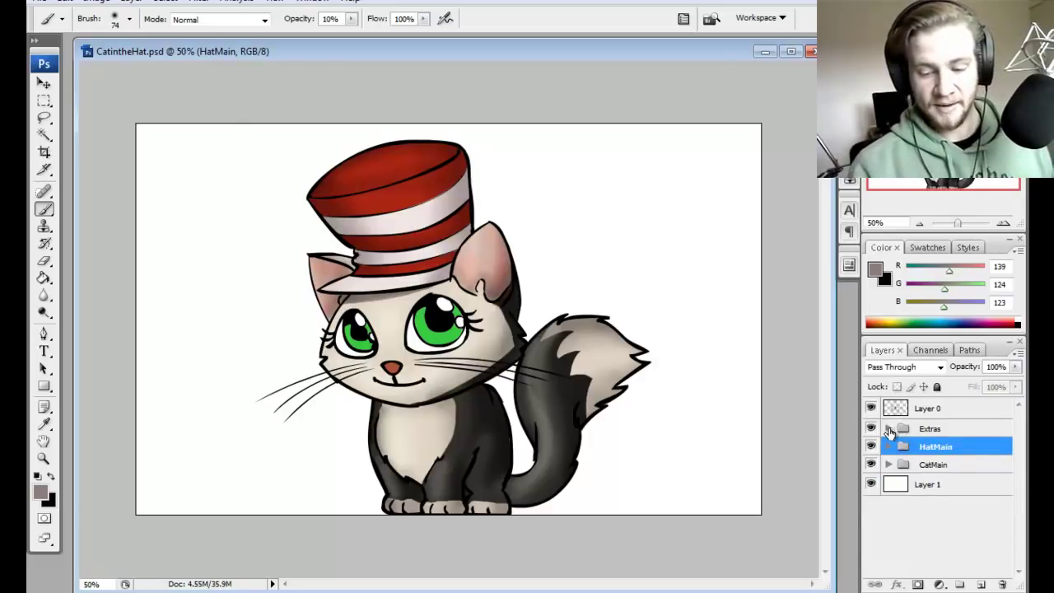
{"action": "left_click", "coordinate": [888, 428]}
{"action": "left_click", "coordinate": [938, 493]}
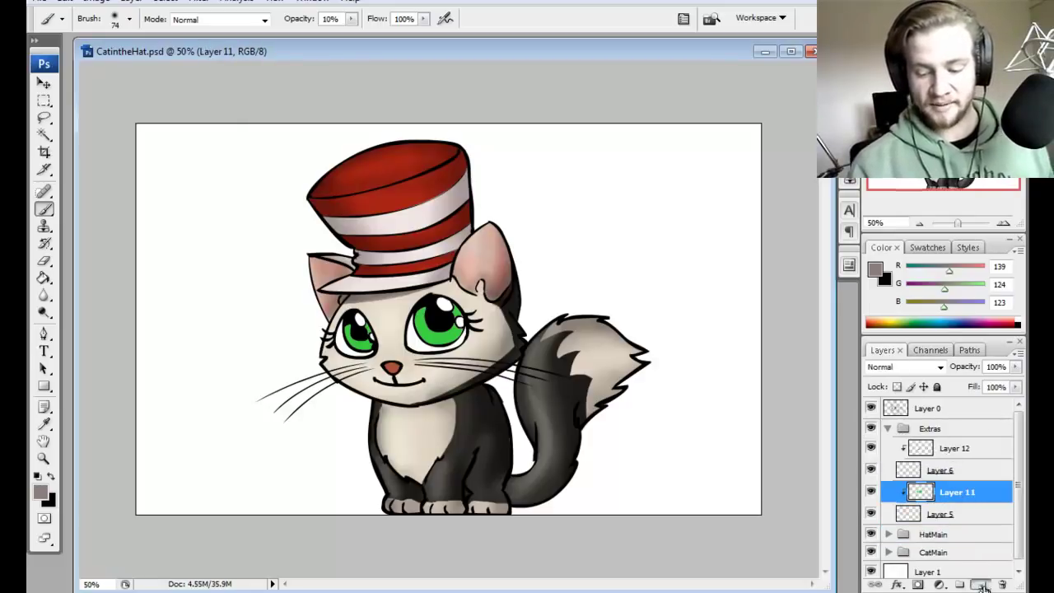
{"action": "left_click", "coordinate": [980, 584]}
Step: Pick a dark green and brush soft strokes over the cat's left iris
{"action": "left_click", "coordinate": [42, 492]}
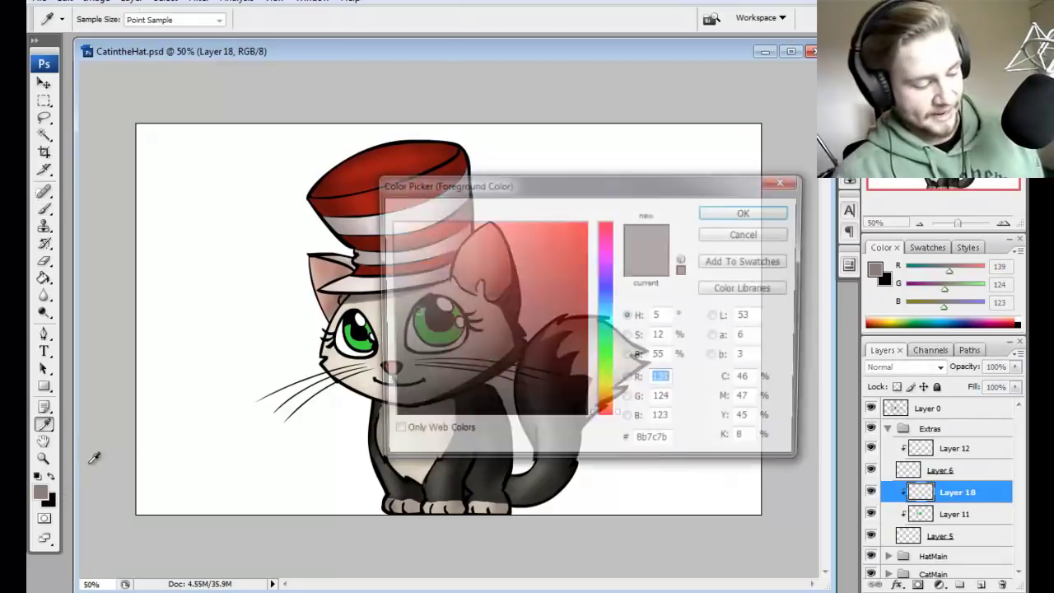
{"action": "left_click", "coordinate": [605, 352]}
{"action": "left_click_drag", "start_coordinate": [546, 299], "coordinate": [546, 336]}
{"action": "left_click", "coordinate": [747, 212]}
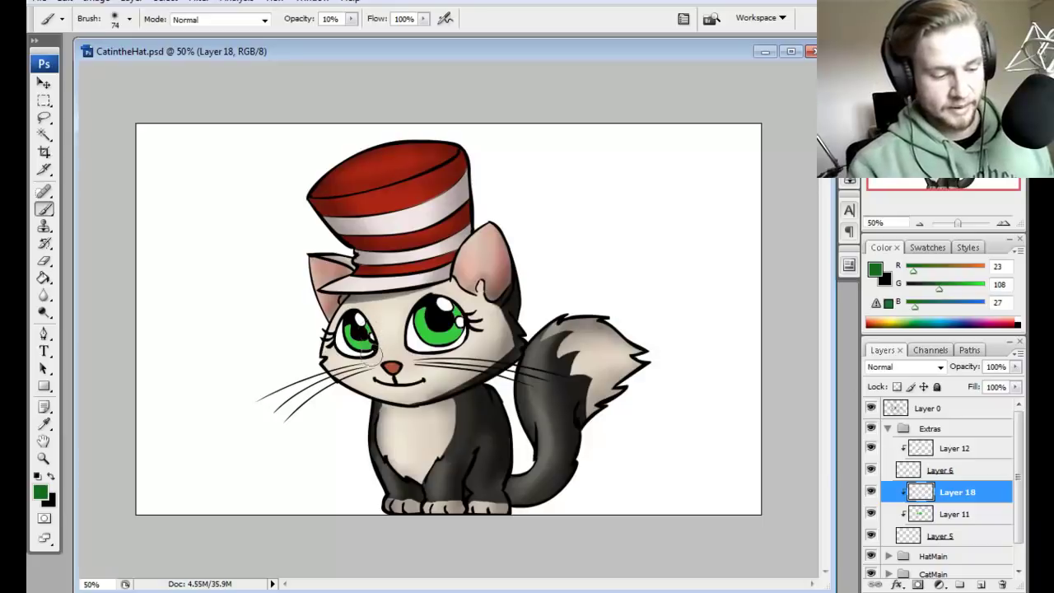
{"action": "left_click_drag", "start_coordinate": [369, 331], "coordinate": [372, 340]}
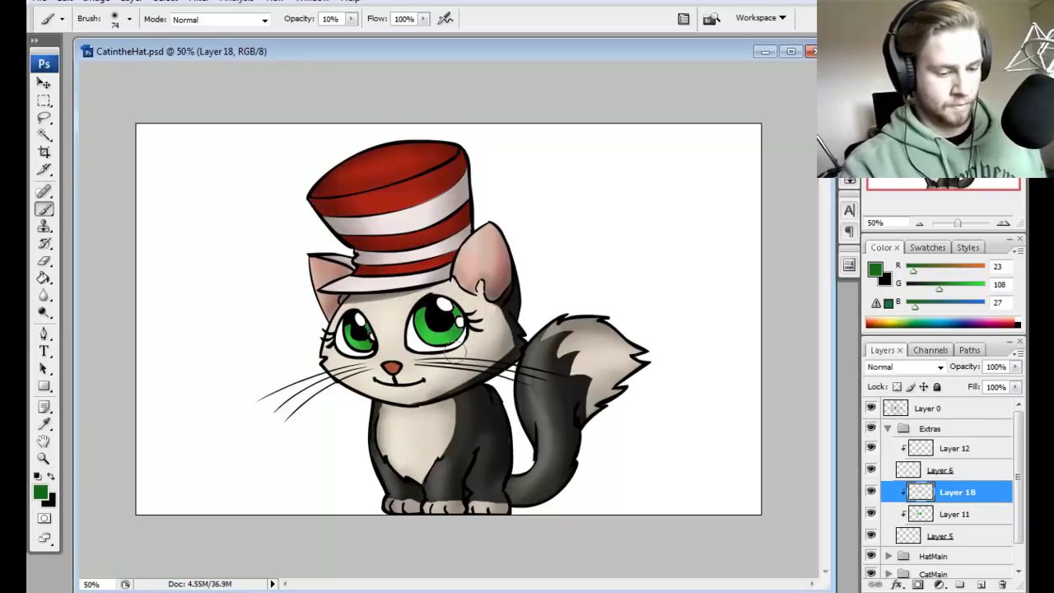
Step: Change the paint colour to deeper dark green 063108 (6, 49, 8) and select Layer 12
{"action": "left_click", "coordinate": [42, 494]}
{"action": "left_click", "coordinate": [560, 376]}
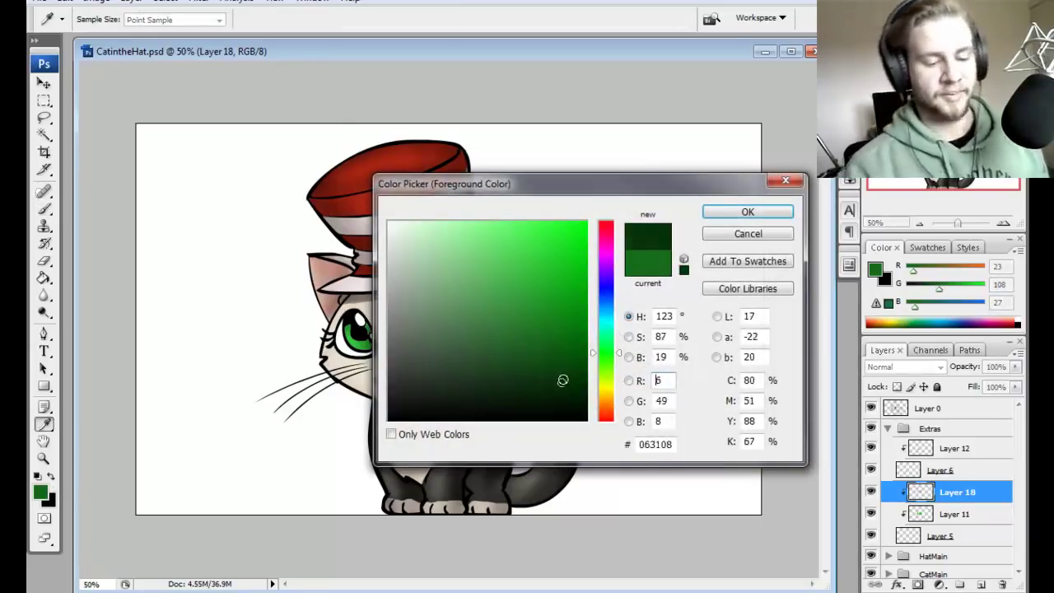
{"action": "left_click", "coordinate": [748, 209]}
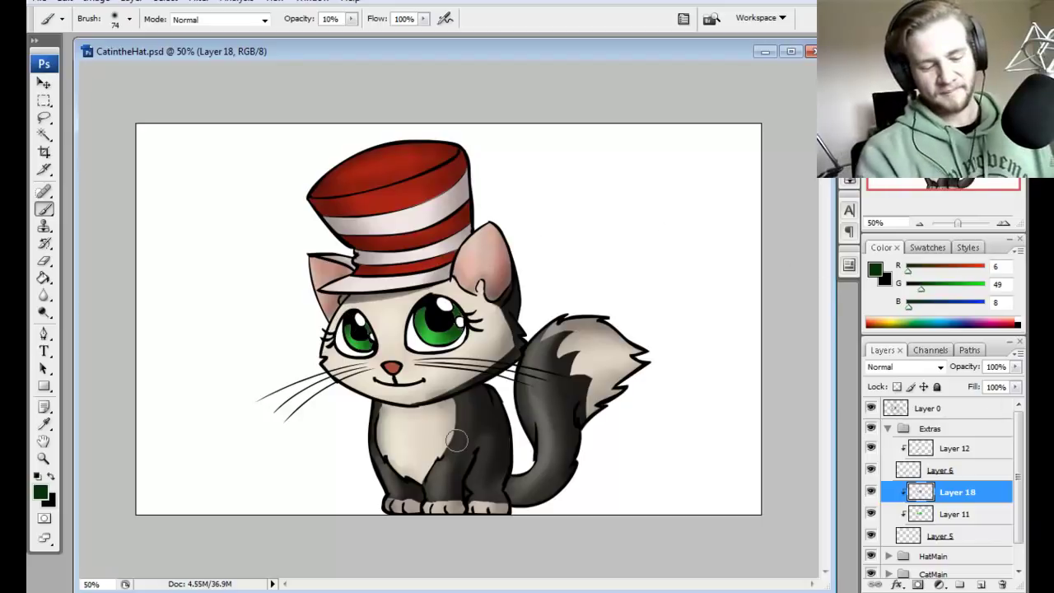
{"action": "left_click", "coordinate": [959, 448]}
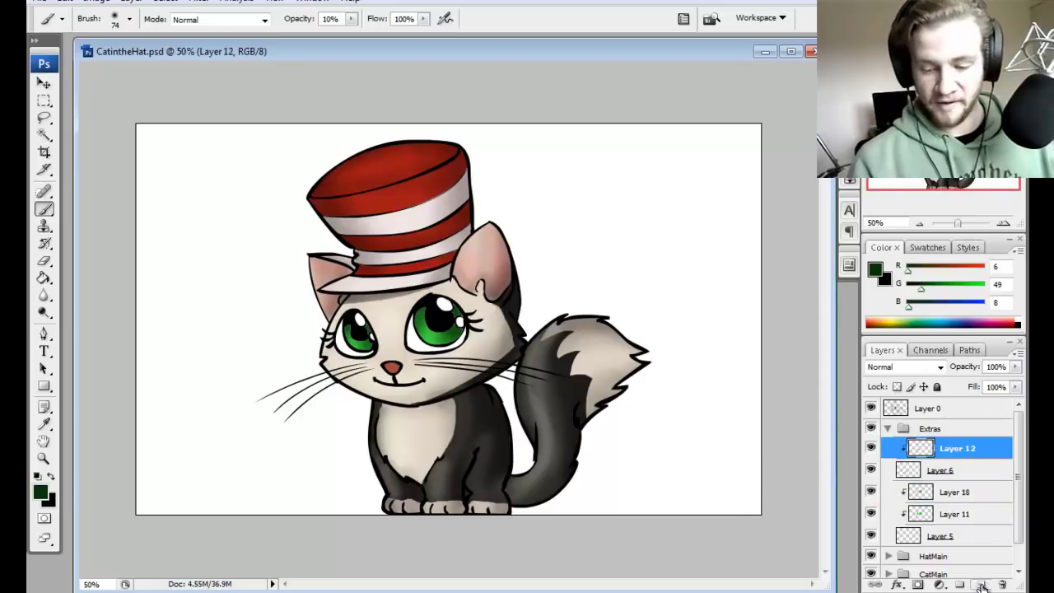
Step: Create Layer 19 clipped to nose Layer 12 and set the paint colour to peach f1b29f
{"action": "left_click", "coordinate": [988, 584]}
{"action": "left_click", "coordinate": [964, 460], "text": "alt"}
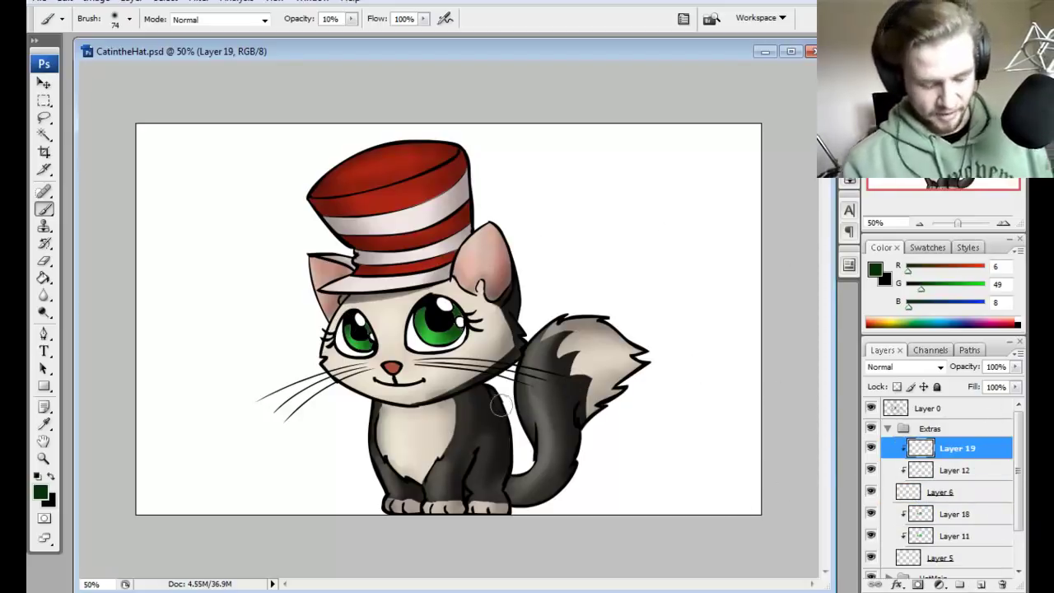
{"action": "left_click", "coordinate": [39, 492]}
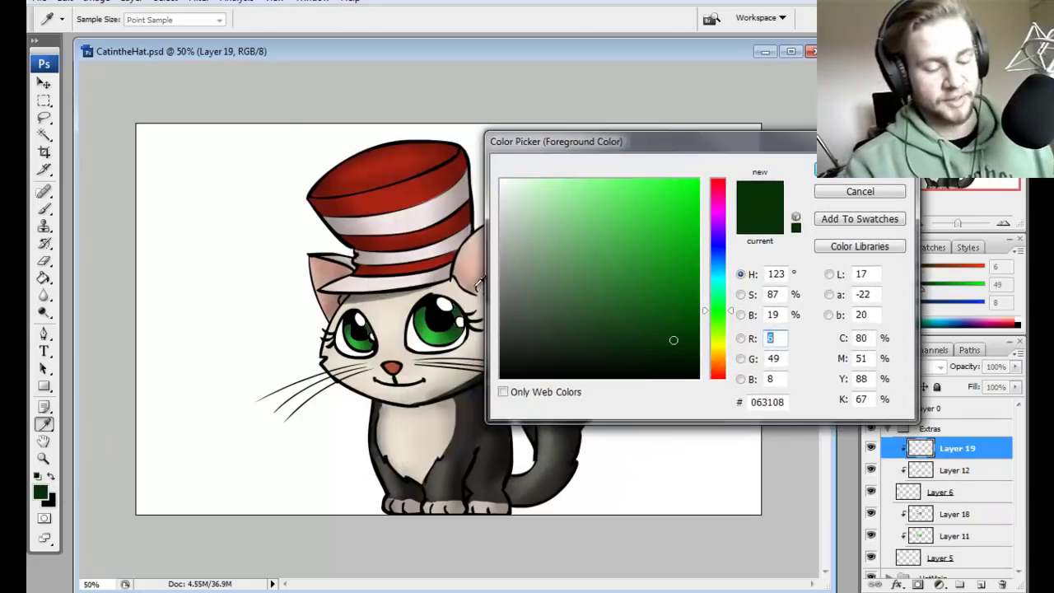
{"action": "left_click", "coordinate": [398, 363]}
{"action": "mouse_move", "coordinate": [622, 210]}
{"action": "left_mouse_down"}
{"action": "mouse_move", "coordinate": [572, 189]}
{"action": "mouse_move", "coordinate": [582, 179]}
{"action": "left_mouse_up"}
{"action": "key", "text": "Return"}
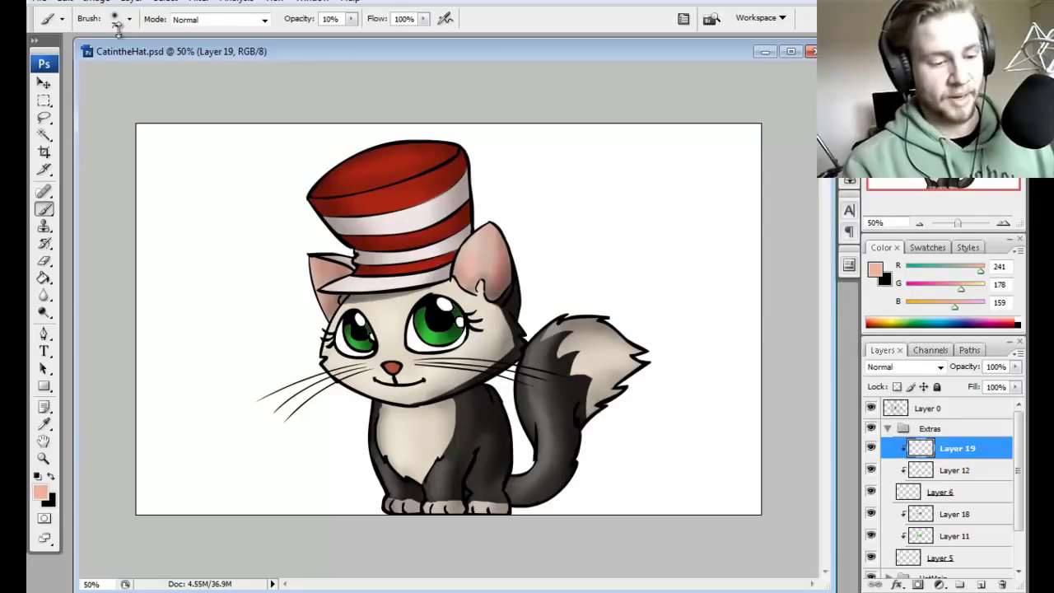
Step: Set the brush to 16 px at 52% opacity
{"action": "left_click", "coordinate": [118, 25]}
{"action": "left_click_drag", "start_coordinate": [72, 68], "coordinate": [61, 66]}
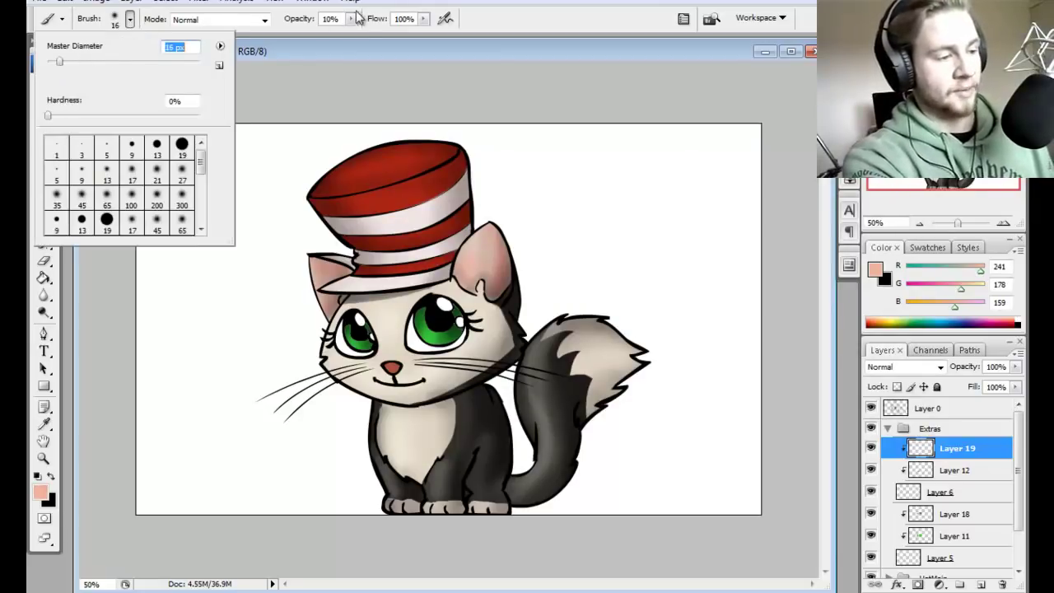
{"action": "left_click", "coordinate": [351, 18]}
{"action": "left_click_drag", "start_coordinate": [368, 33], "coordinate": [385, 33]}
{"action": "key", "text": "Return"}
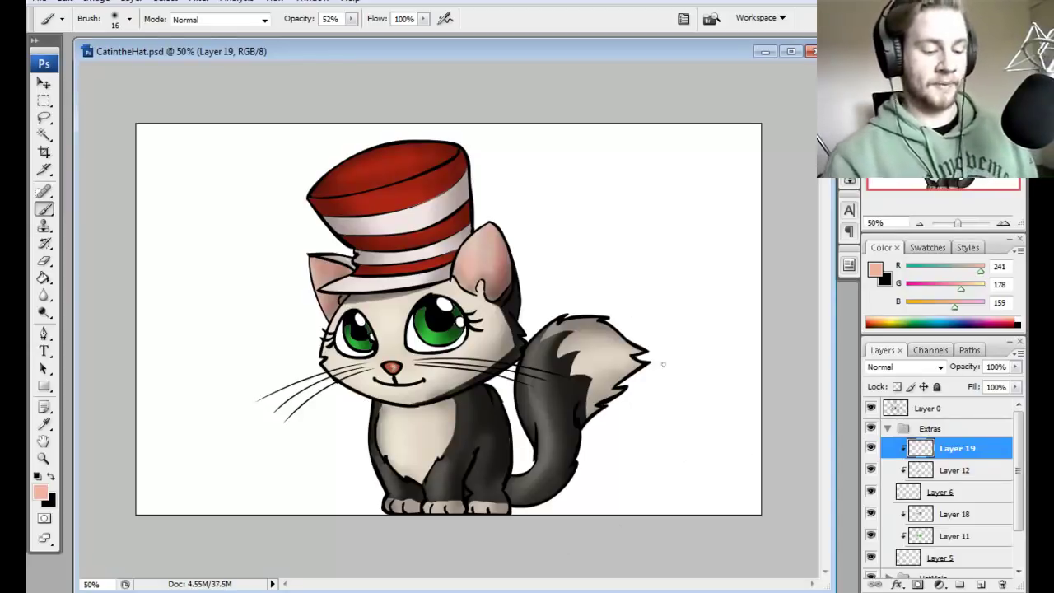
{"action": "key", "text": "m"}
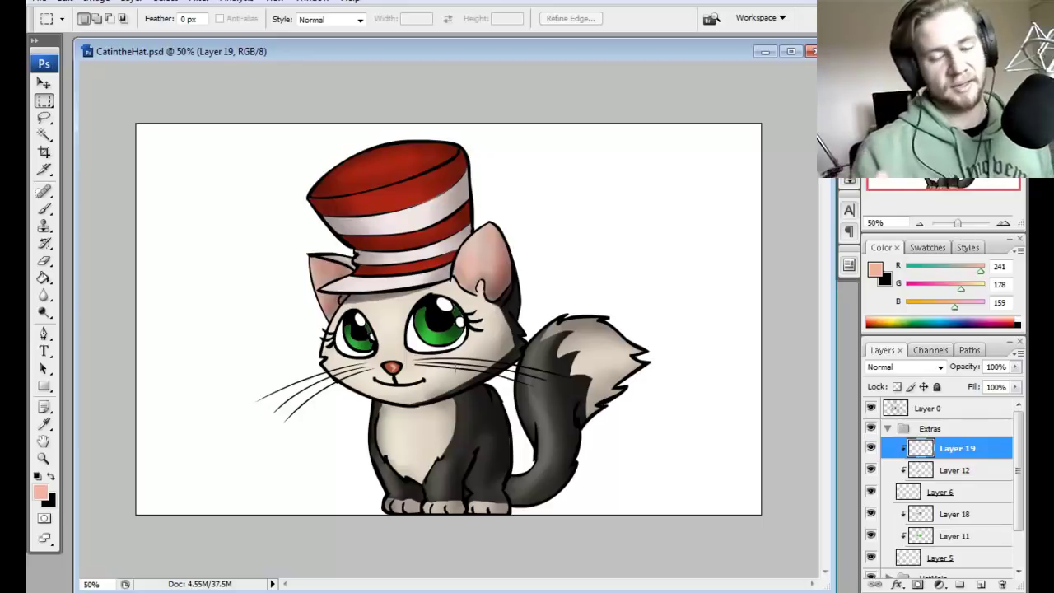
Step: Check Layer 18's contents, then add Layer 20 clipped above it
{"action": "left_click", "coordinate": [958, 519]}
{"action": "scroll", "coordinate": [993, 519], "scroll_direction": "down", "scroll_amount": 1}
{"action": "left_click", "coordinate": [871, 504]}
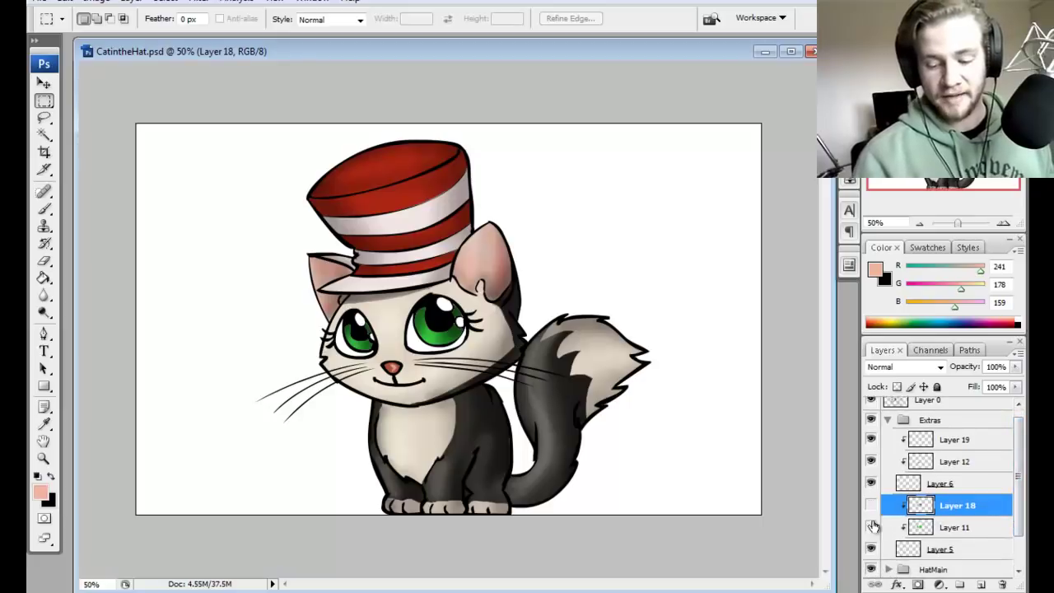
{"action": "left_click", "coordinate": [872, 505]}
{"action": "left_click", "coordinate": [981, 584]}
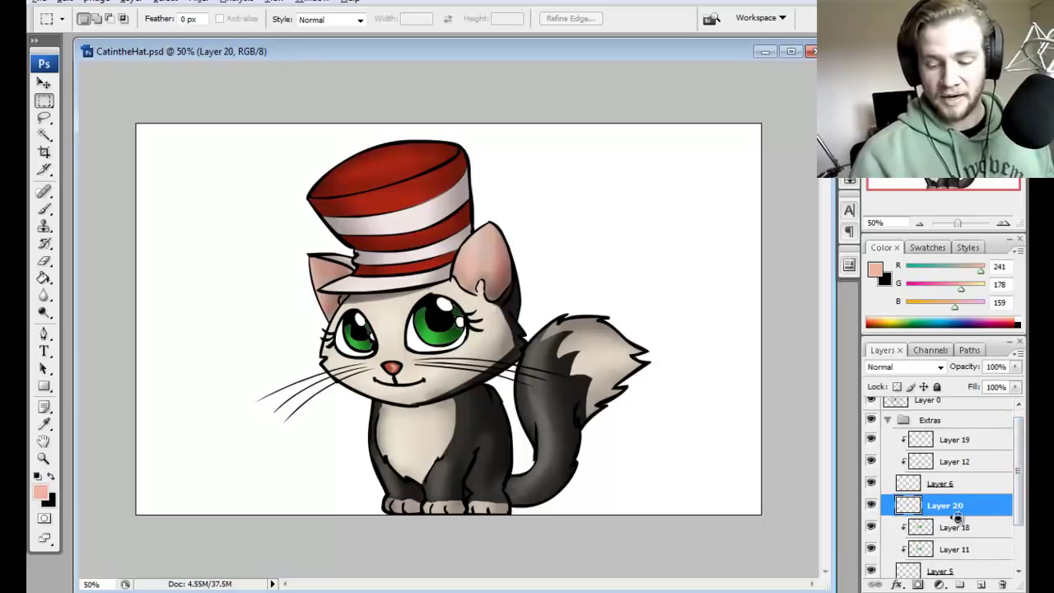
{"action": "left_click", "coordinate": [958, 517], "text": "alt"}
Step: Sample the iris green, darken it to 0f3f11, and set a 10 px brush
{"action": "left_click", "coordinate": [41, 492]}
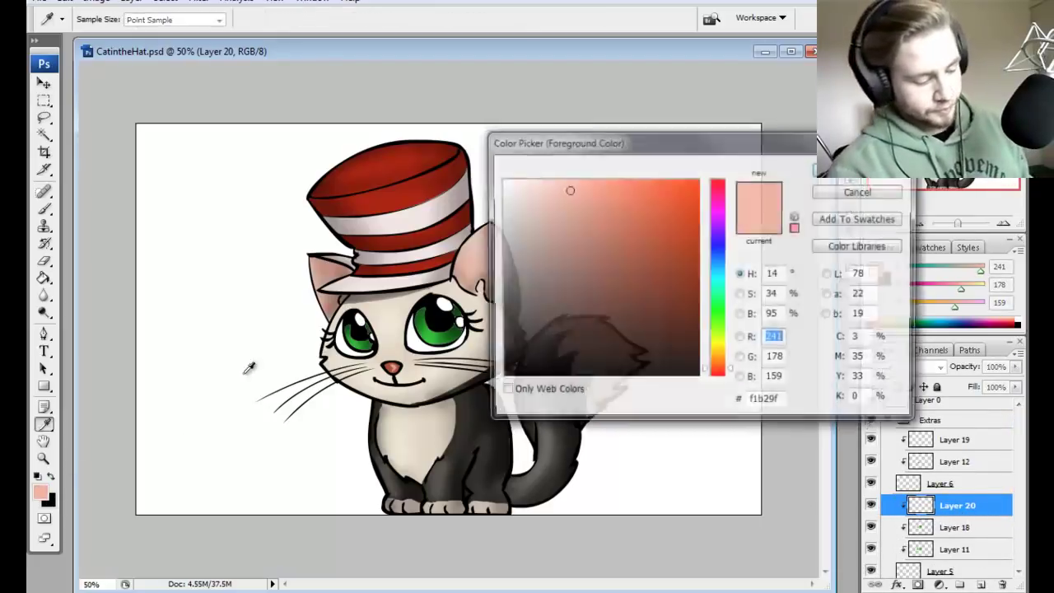
{"action": "left_click", "coordinate": [372, 338]}
{"action": "left_click", "coordinate": [410, 310]}
{"action": "left_click_drag", "start_coordinate": [642, 297], "coordinate": [651, 328]}
{"action": "key", "text": "Return"}
{"action": "key", "text": "b"}
{"action": "left_click", "coordinate": [129, 20]}
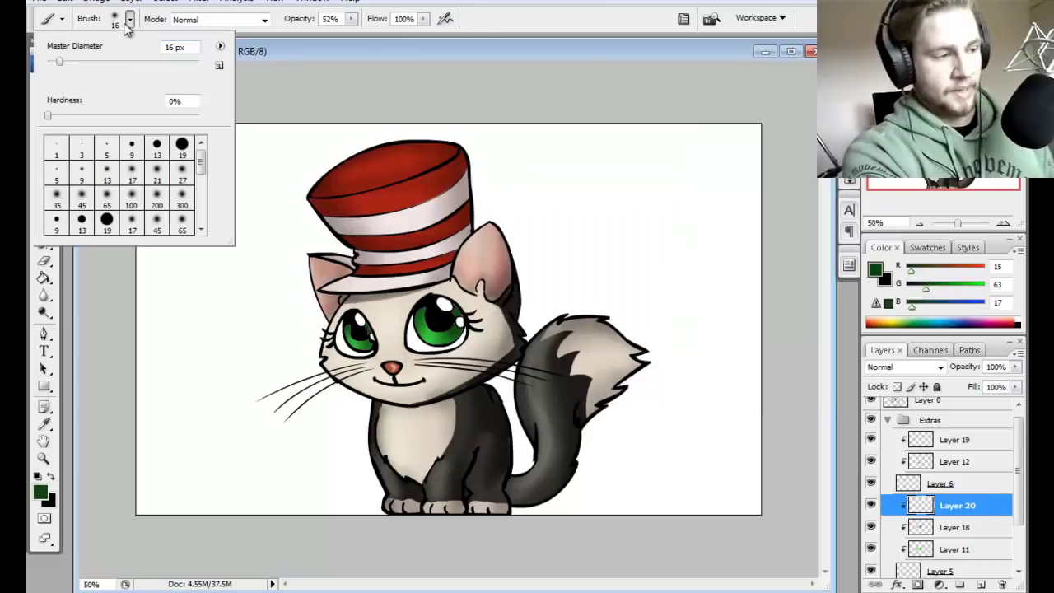
{"action": "left_click_drag", "start_coordinate": [61, 68], "coordinate": [59, 76]}
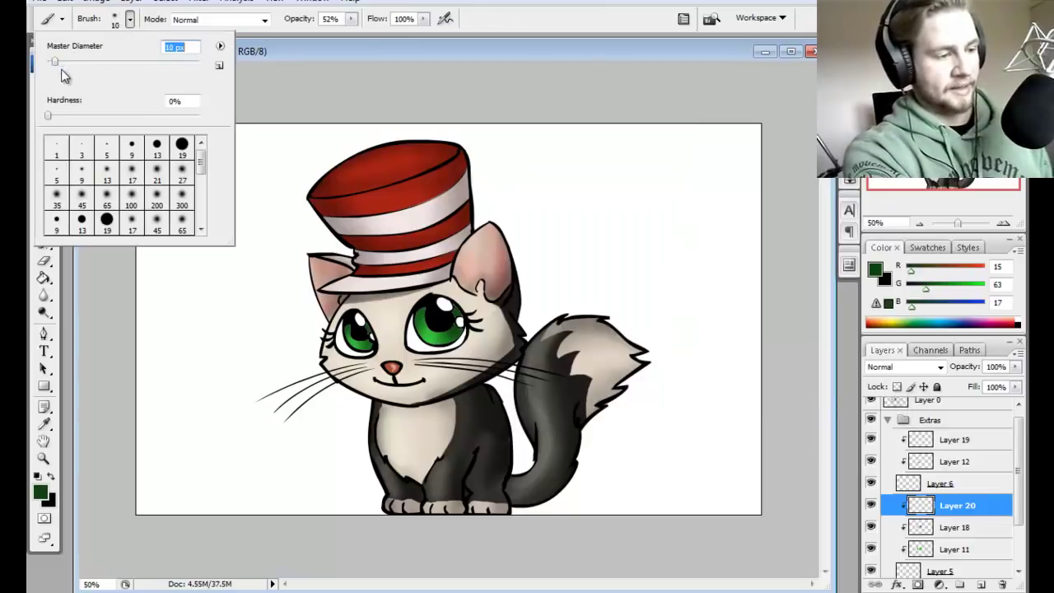
{"action": "key", "text": "Return"}
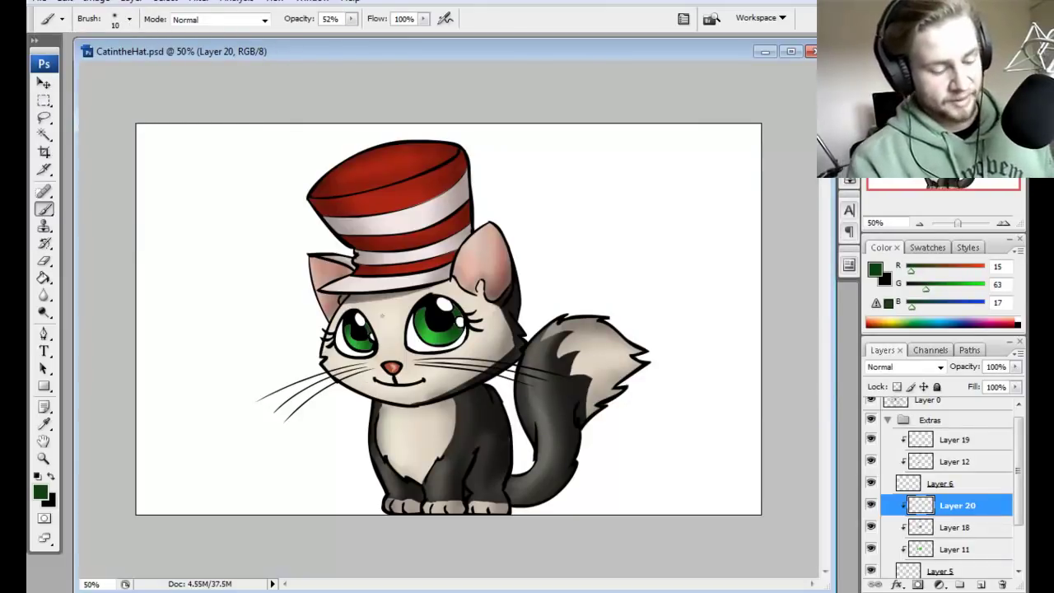
Step: Zoom to 100% on the eyes and paint dark-green radial streaks in both irises
{"action": "key", "text": "z"}
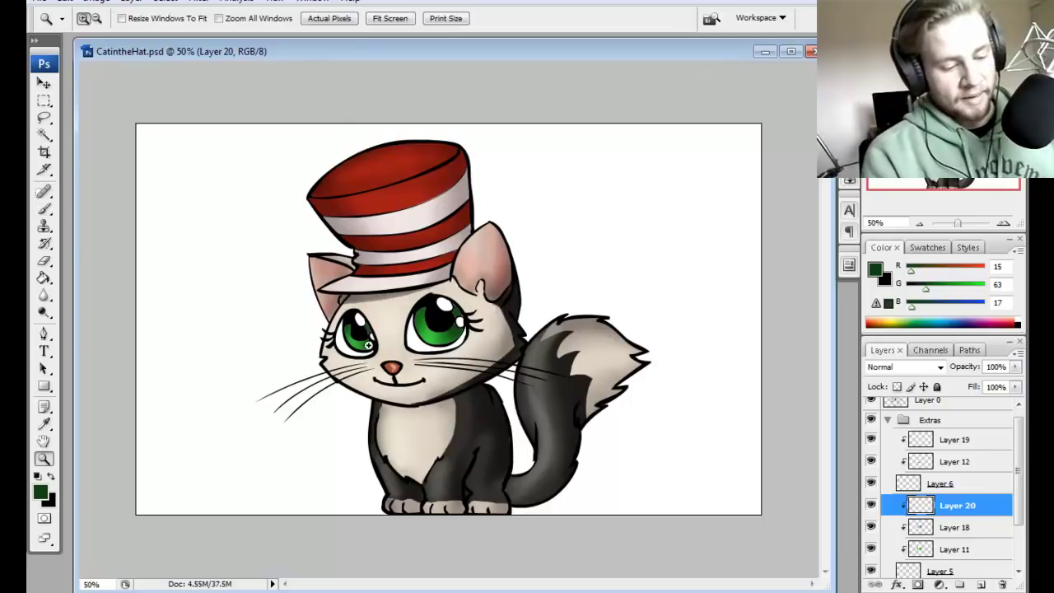
{"action": "left_click", "coordinate": [469, 339]}
{"action": "left_click", "coordinate": [417, 329]}
{"action": "key", "text": "b"}
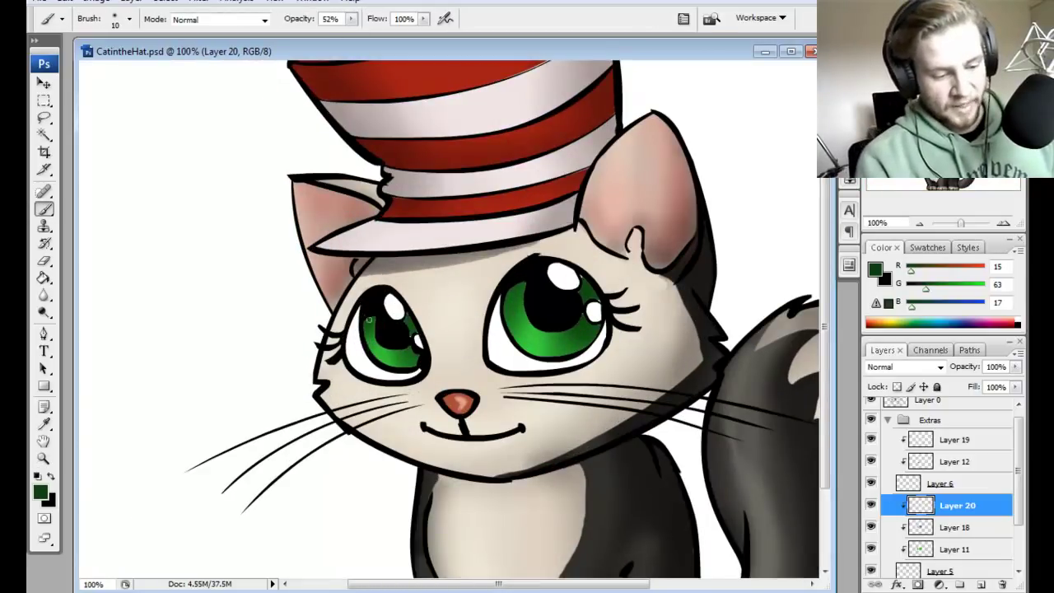
{"action": "left_click", "coordinate": [358, 330]}
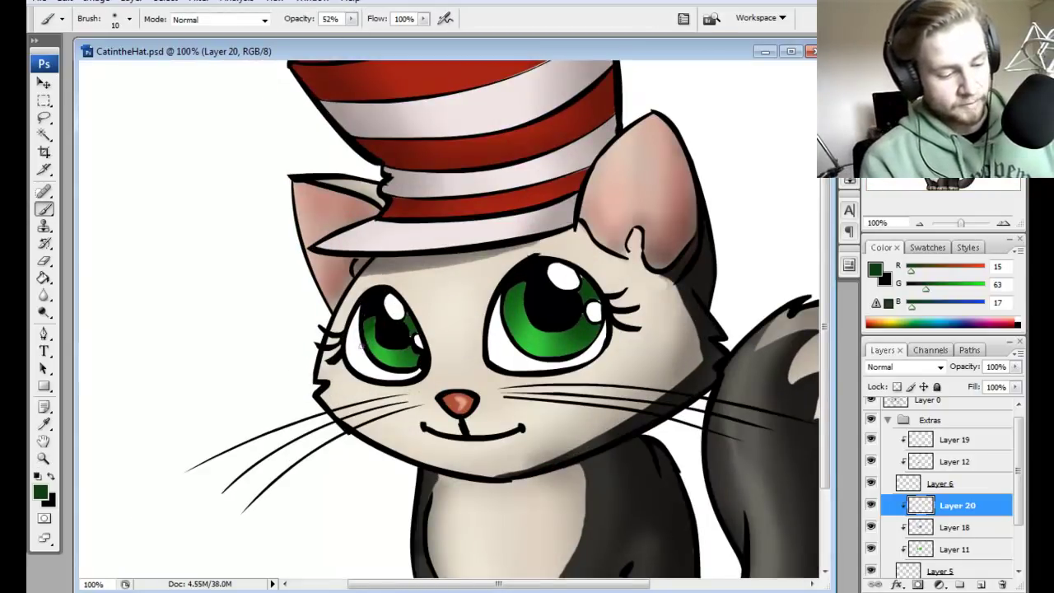
{"action": "mouse_move", "coordinate": [362, 338]}
{"action": "left_mouse_down"}
{"action": "mouse_move", "coordinate": [369, 359]}
{"action": "mouse_move", "coordinate": [405, 367]}
{"action": "left_mouse_up"}
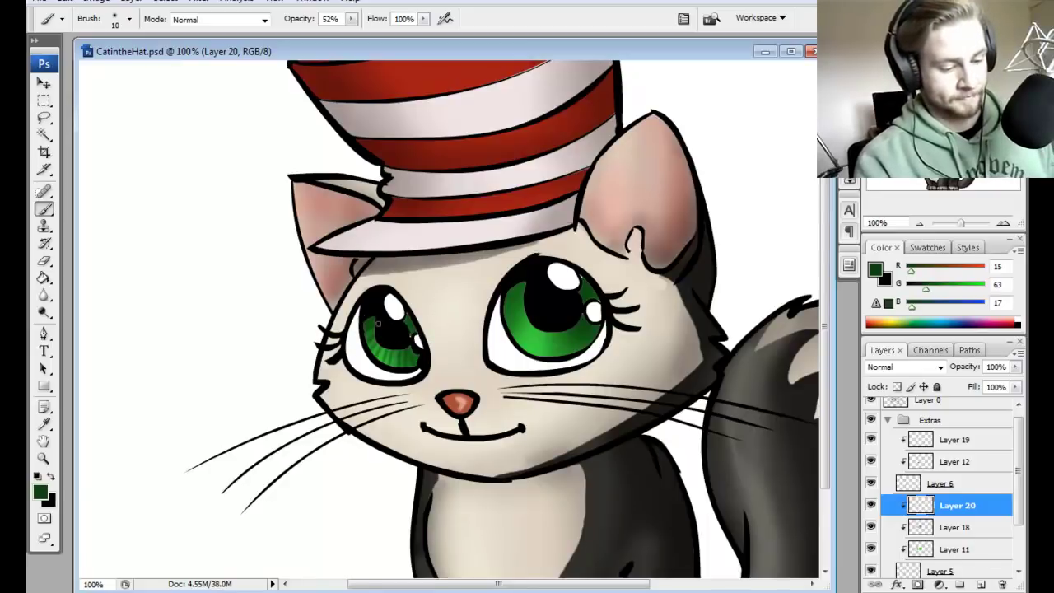
{"action": "left_click_drag", "start_coordinate": [370, 347], "coordinate": [377, 363]}
{"action": "mouse_move", "coordinate": [382, 348]}
{"action": "left_mouse_down"}
{"action": "mouse_move", "coordinate": [387, 368]}
{"action": "mouse_move", "coordinate": [397, 366]}
{"action": "left_mouse_up"}
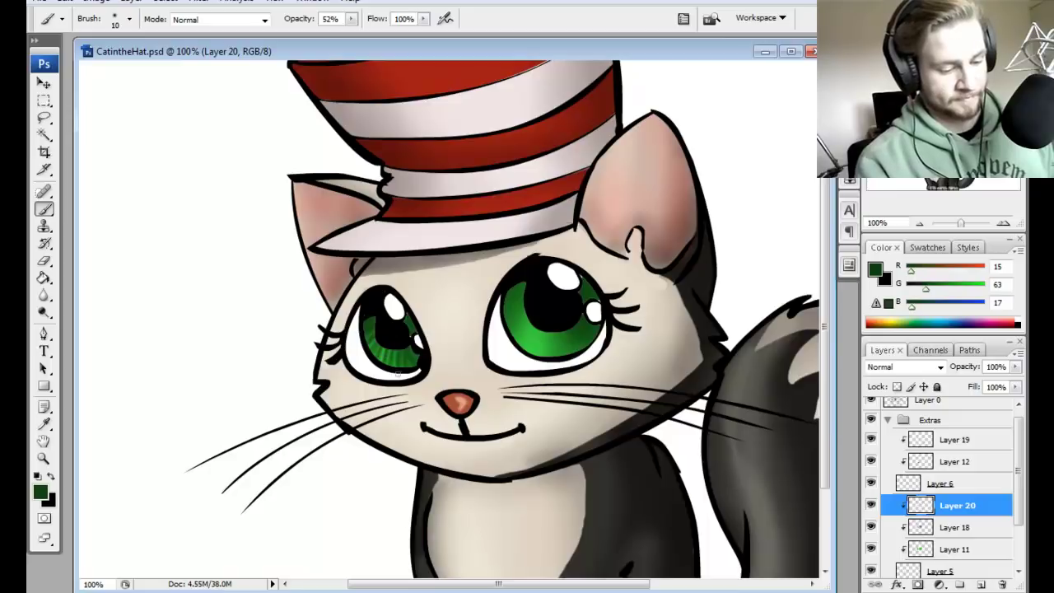
{"action": "mouse_move", "coordinate": [493, 307]}
{"action": "left_mouse_down"}
{"action": "mouse_move", "coordinate": [504, 330]}
{"action": "mouse_move", "coordinate": [512, 359]}
{"action": "mouse_move", "coordinate": [540, 357]}
{"action": "left_mouse_up"}
{"action": "mouse_move", "coordinate": [544, 334]}
{"action": "left_mouse_down"}
{"action": "mouse_move", "coordinate": [548, 356]}
{"action": "mouse_move", "coordinate": [570, 353]}
{"action": "left_mouse_up"}
{"action": "left_click_drag", "start_coordinate": [567, 340], "coordinate": [575, 353]}
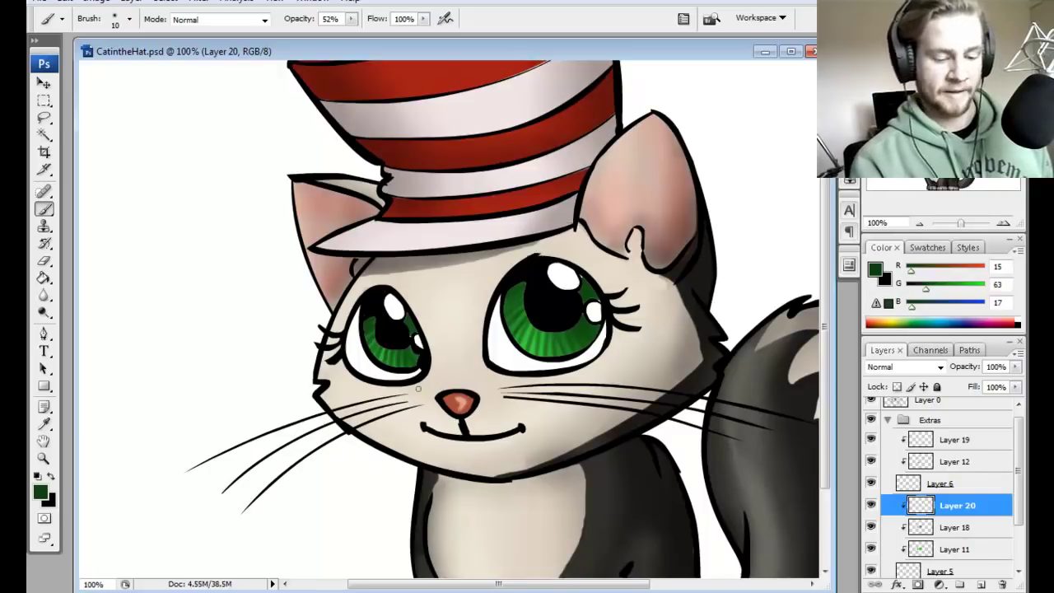
Step: Switch to darker green 072308 and add darker streaks across both irises
{"action": "key", "text": "i"}
{"action": "left_click", "coordinate": [40, 491]}
{"action": "left_click", "coordinate": [659, 351]}
{"action": "key", "text": "Return"}
{"action": "key", "text": "b"}
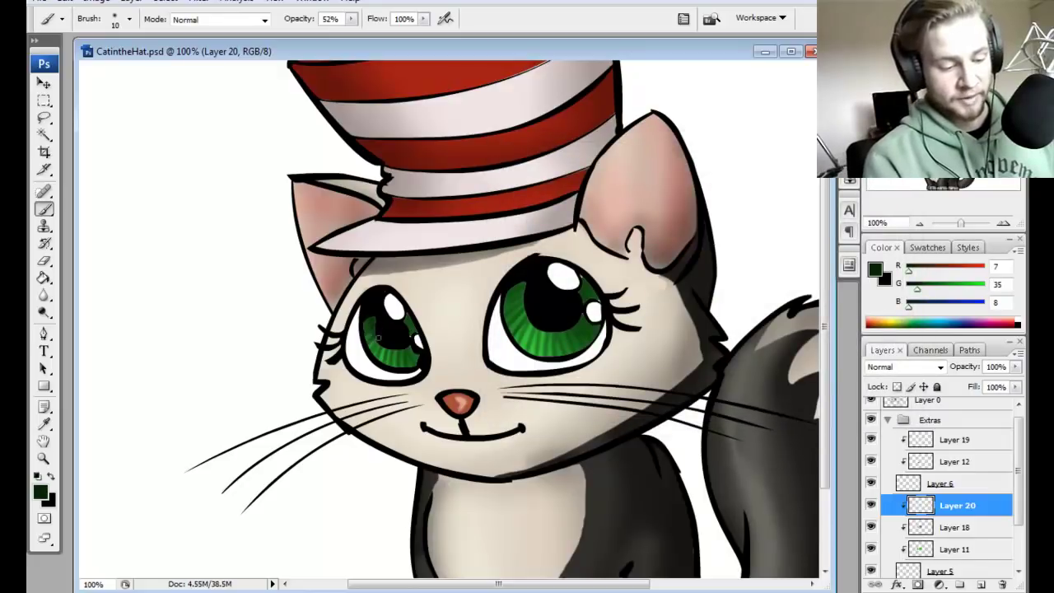
{"action": "mouse_move", "coordinate": [379, 337]}
{"action": "left_mouse_down"}
{"action": "mouse_move", "coordinate": [397, 353]}
{"action": "mouse_move", "coordinate": [415, 346]}
{"action": "mouse_move", "coordinate": [383, 341]}
{"action": "left_mouse_up"}
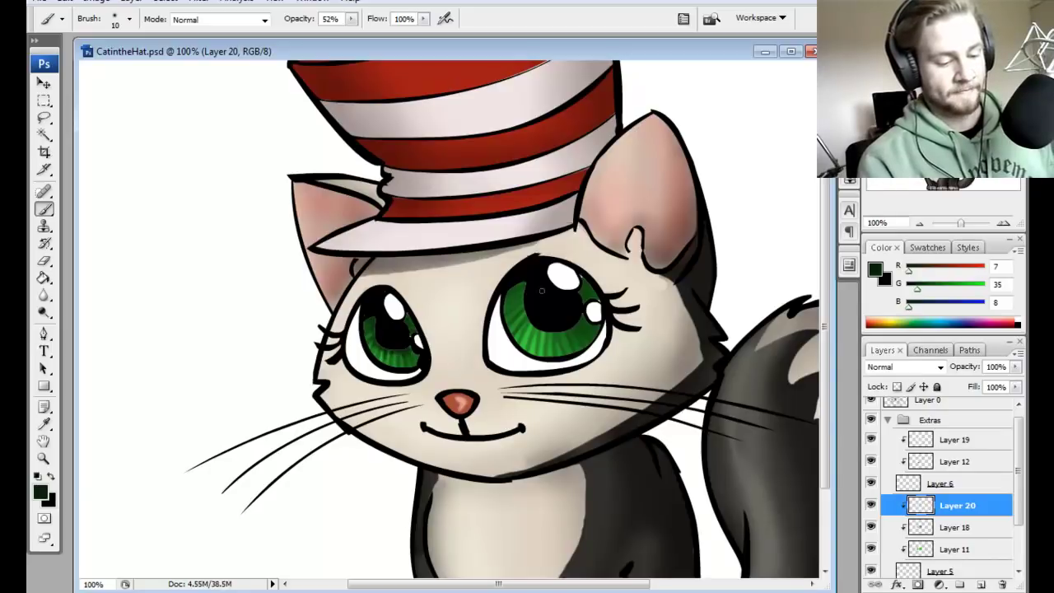
{"action": "mouse_move", "coordinate": [531, 284]}
{"action": "left_mouse_down"}
{"action": "mouse_move", "coordinate": [578, 335]}
{"action": "mouse_move", "coordinate": [593, 313]}
{"action": "mouse_move", "coordinate": [579, 301]}
{"action": "mouse_move", "coordinate": [526, 301]}
{"action": "mouse_move", "coordinate": [532, 288]}
{"action": "mouse_move", "coordinate": [522, 300]}
{"action": "mouse_move", "coordinate": [524, 323]}
{"action": "mouse_move", "coordinate": [552, 324]}
{"action": "mouse_move", "coordinate": [535, 322]}
{"action": "mouse_move", "coordinate": [575, 343]}
{"action": "left_mouse_up"}
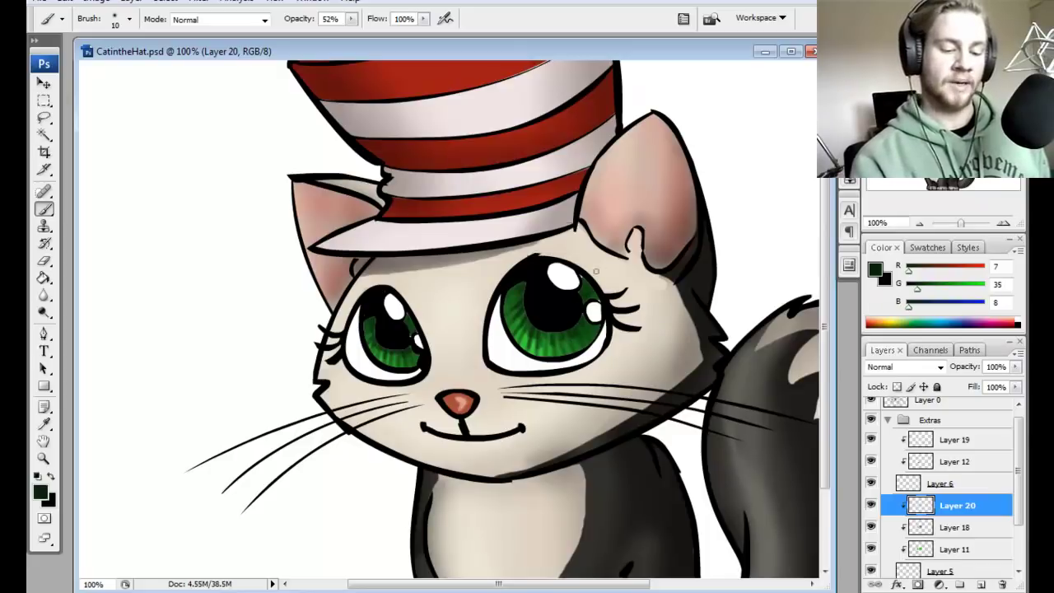
Step: Zoom back out to 50% to view the whole cat
{"action": "key", "text": "z"}
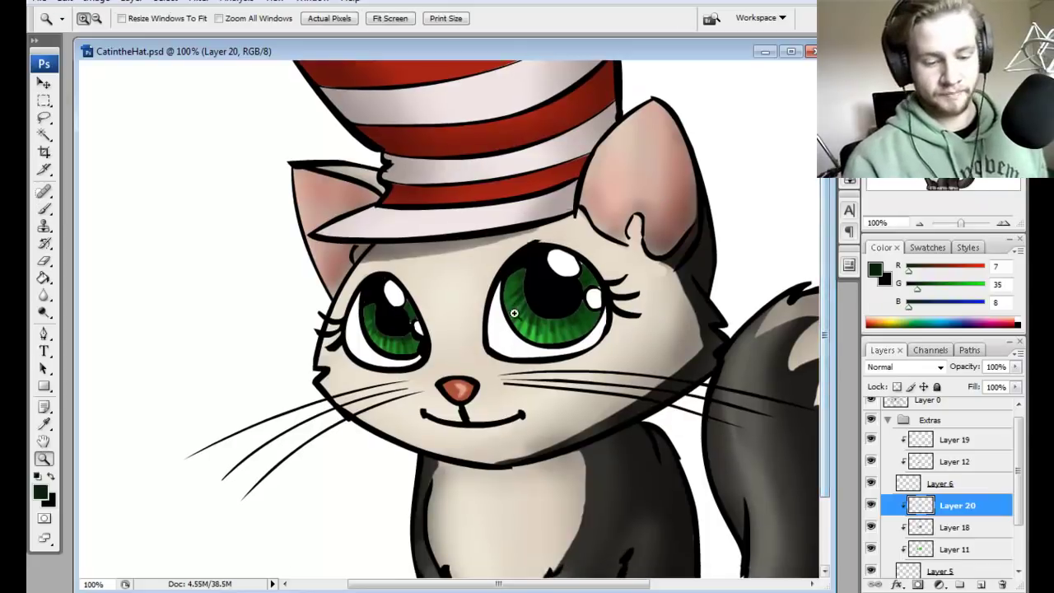
{"action": "right_click", "coordinate": [550, 317]}
{"action": "left_click", "coordinate": [597, 401]}
{"action": "left_click", "coordinate": [603, 403]}
{"action": "key", "text": "m"}
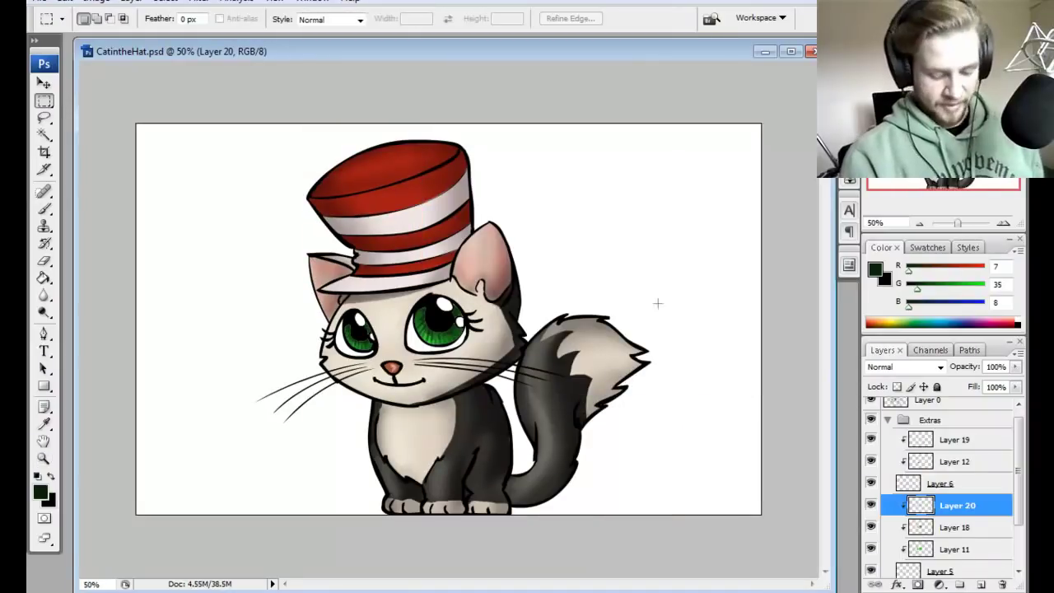
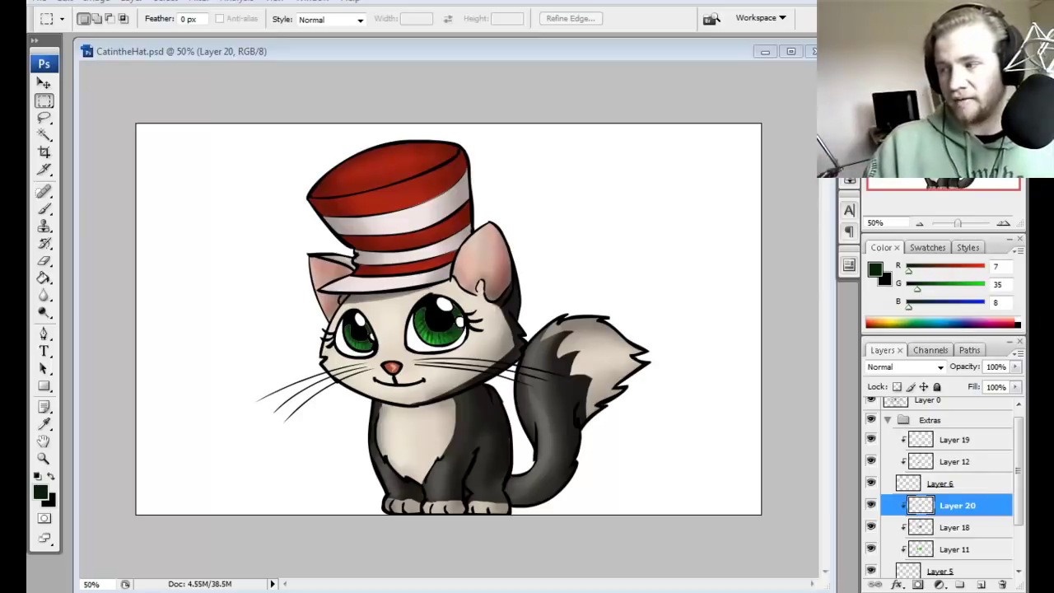
Step: Select the entire plaster texture image, then return to the Cat in the Hat document
{"action": "left_click", "coordinate": [636, 103]}
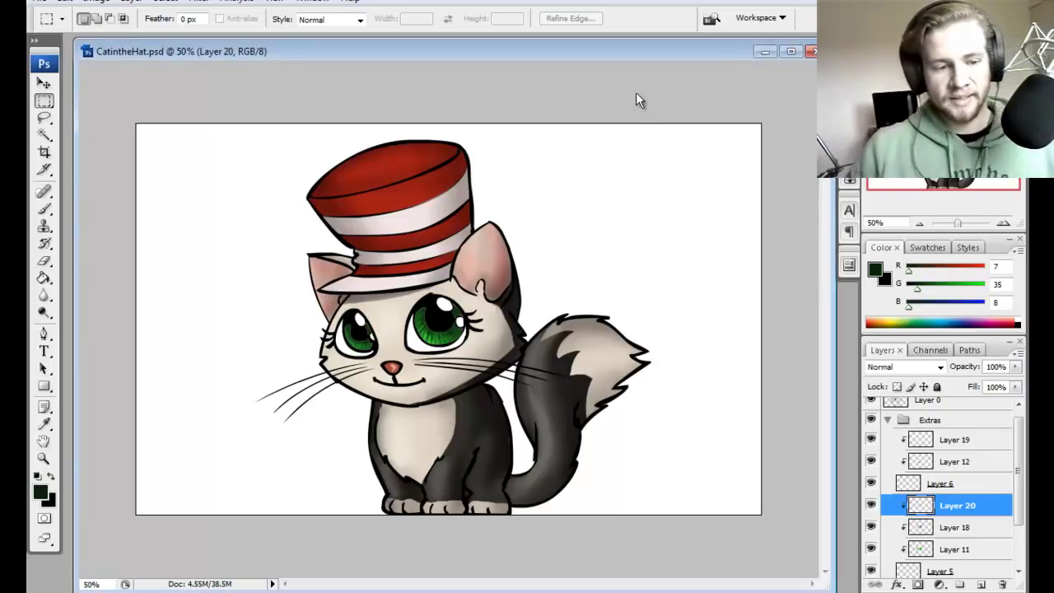
{"action": "key", "text": "ctrl+a"}
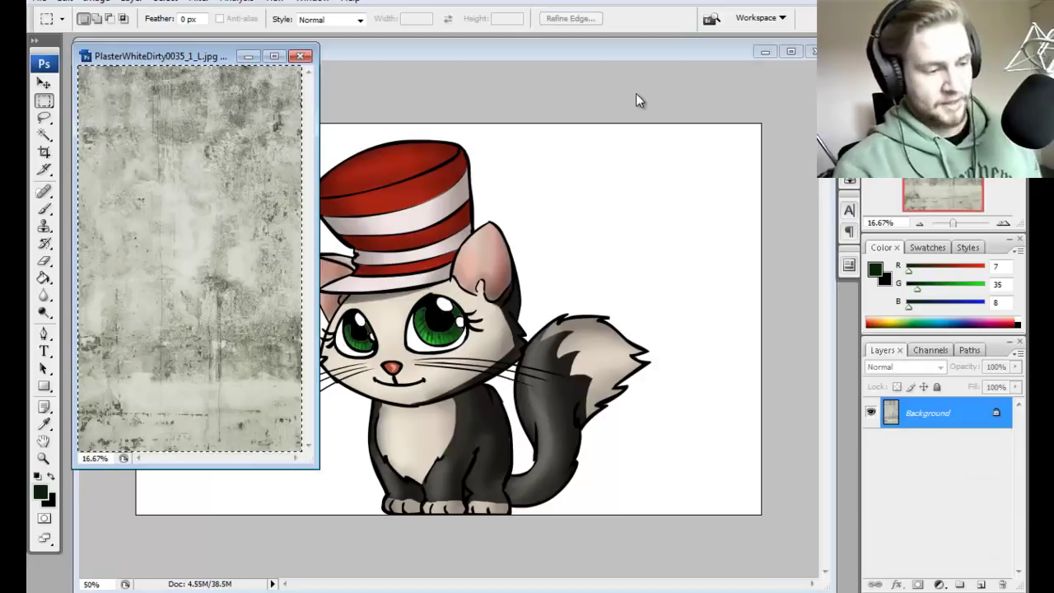
{"action": "left_click", "coordinate": [388, 51]}
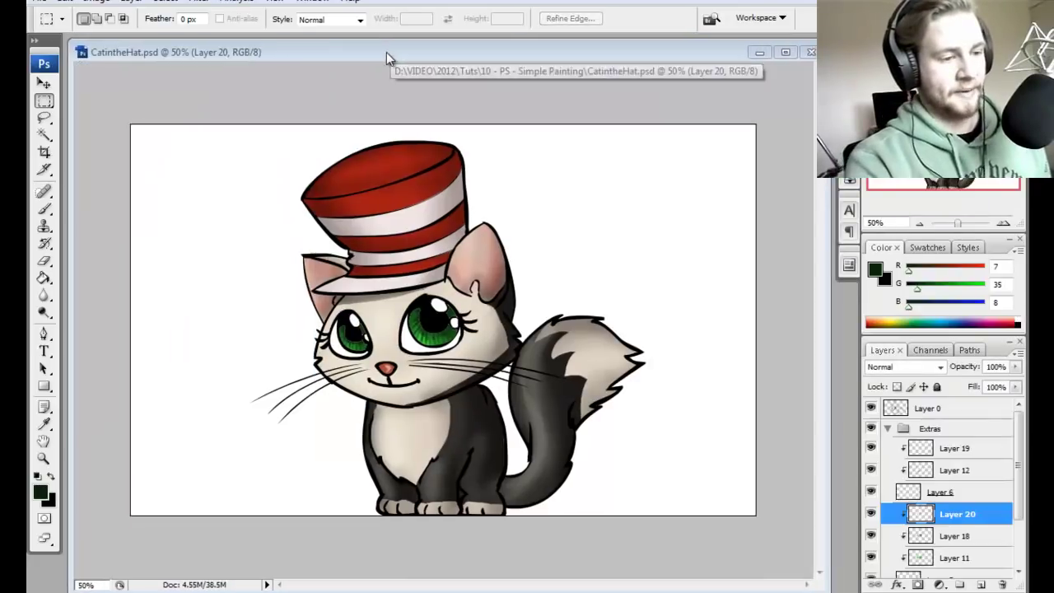
Step: Collapse the Extras group, expand CatMain, and select Layer 15
{"action": "left_click", "coordinate": [887, 428]}
{"action": "left_click", "coordinate": [887, 465]}
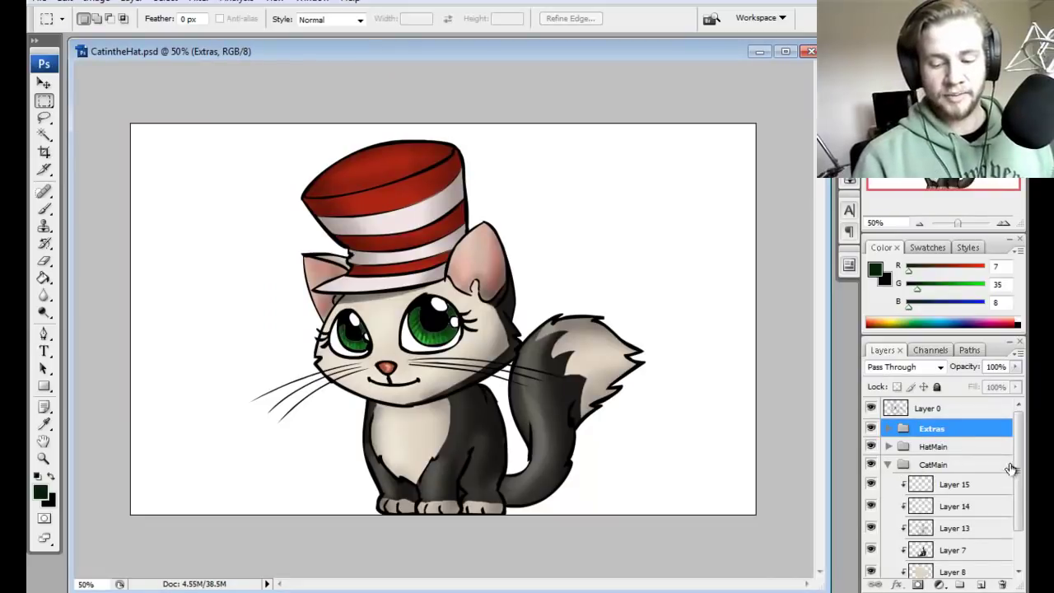
{"action": "scroll", "coordinate": [1012, 471], "scroll_direction": "down", "scroll_amount": 1}
{"action": "left_click", "coordinate": [929, 431]}
{"action": "scroll", "coordinate": [1021, 470], "scroll_direction": "down", "scroll_amount": 1}
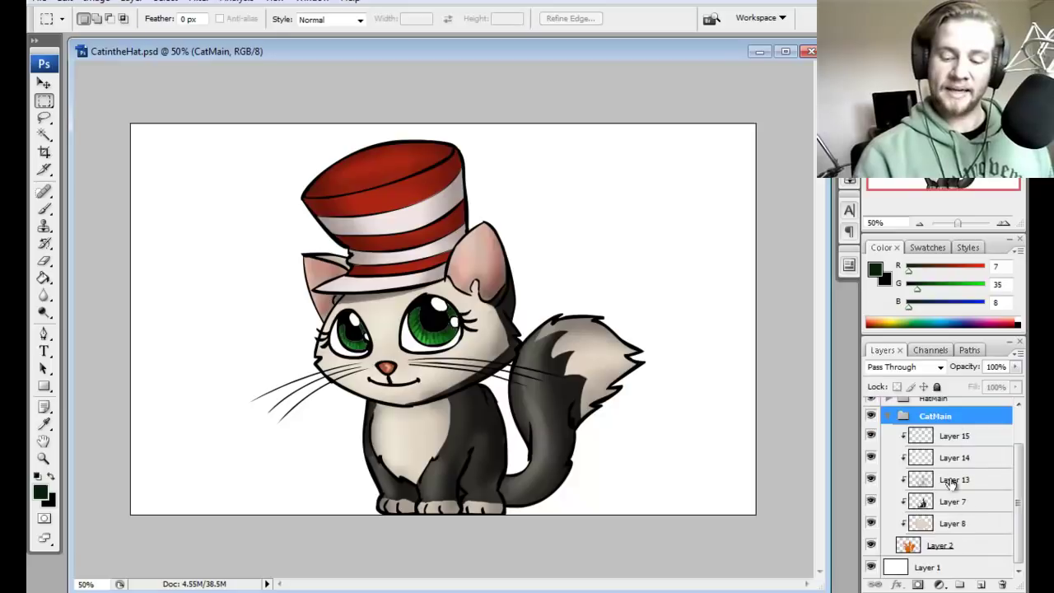
{"action": "left_click", "coordinate": [951, 437]}
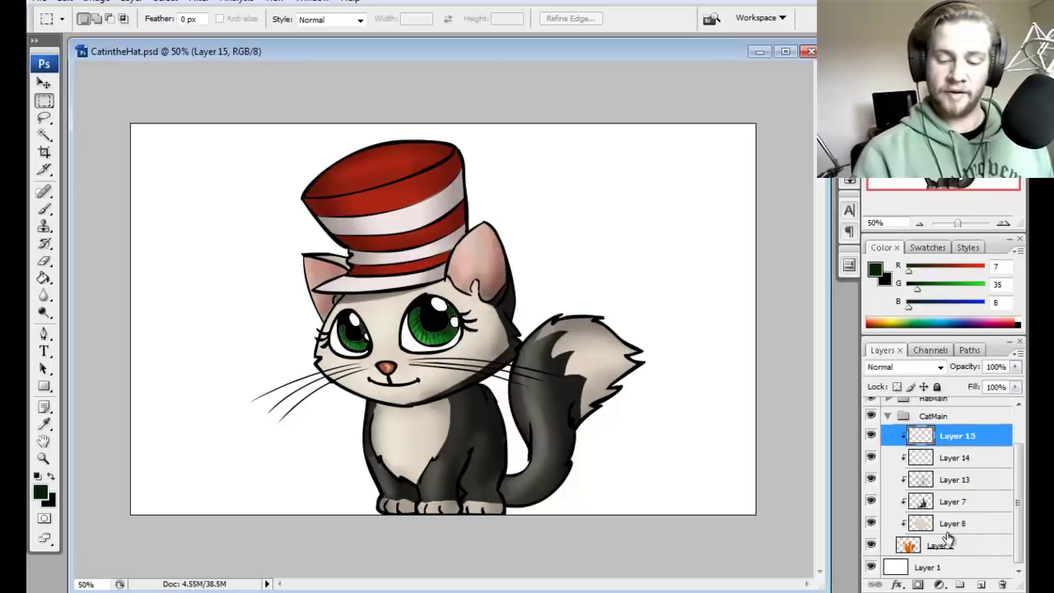
Step: Toggle Layers 2, 13, 7 and 8 off and on to inspect their colouring
{"action": "left_click", "coordinate": [871, 545]}
{"action": "left_click", "coordinate": [870, 544]}
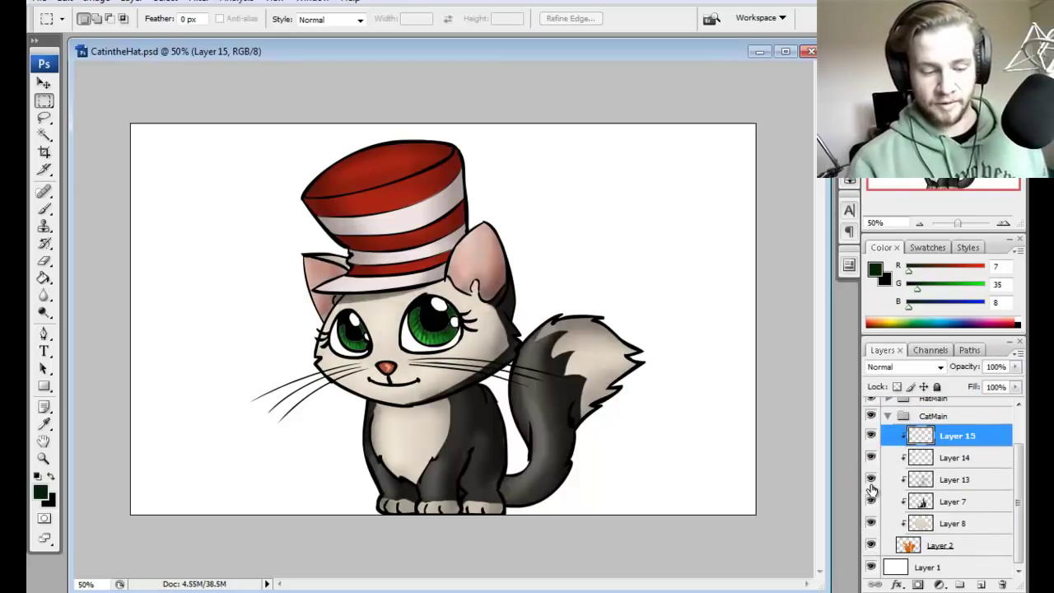
{"action": "left_click", "coordinate": [872, 479]}
{"action": "left_click", "coordinate": [872, 501]}
{"action": "left_click", "coordinate": [875, 523]}
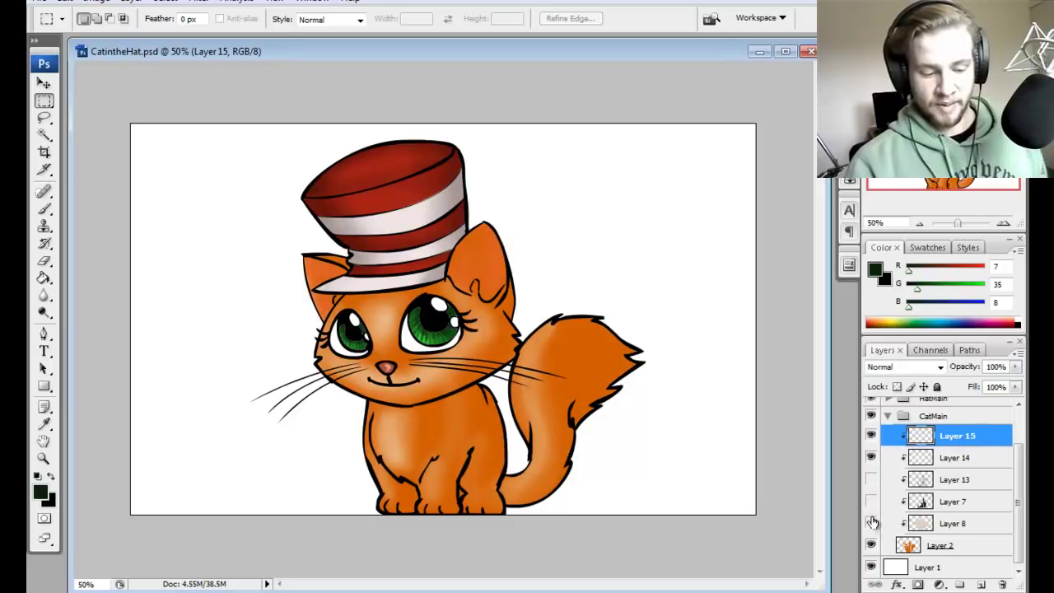
{"action": "left_click", "coordinate": [872, 523]}
{"action": "left_click", "coordinate": [871, 501]}
{"action": "left_click", "coordinate": [872, 479]}
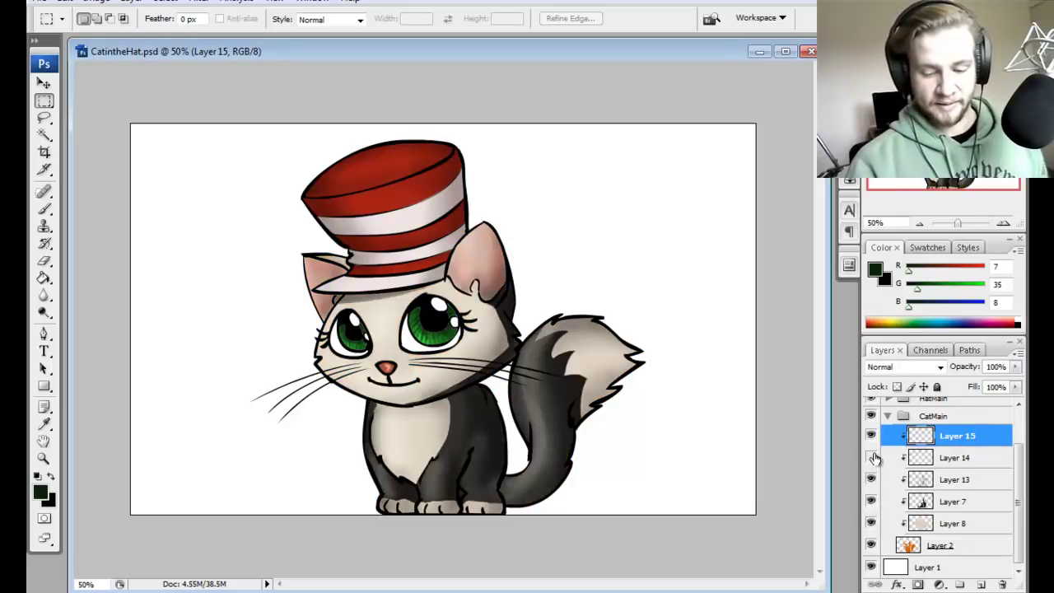
Step: Check Layers 14 and 15, then add a new empty layer clipped to Layer 15
{"action": "left_click", "coordinate": [871, 458]}
{"action": "left_click", "coordinate": [871, 457]}
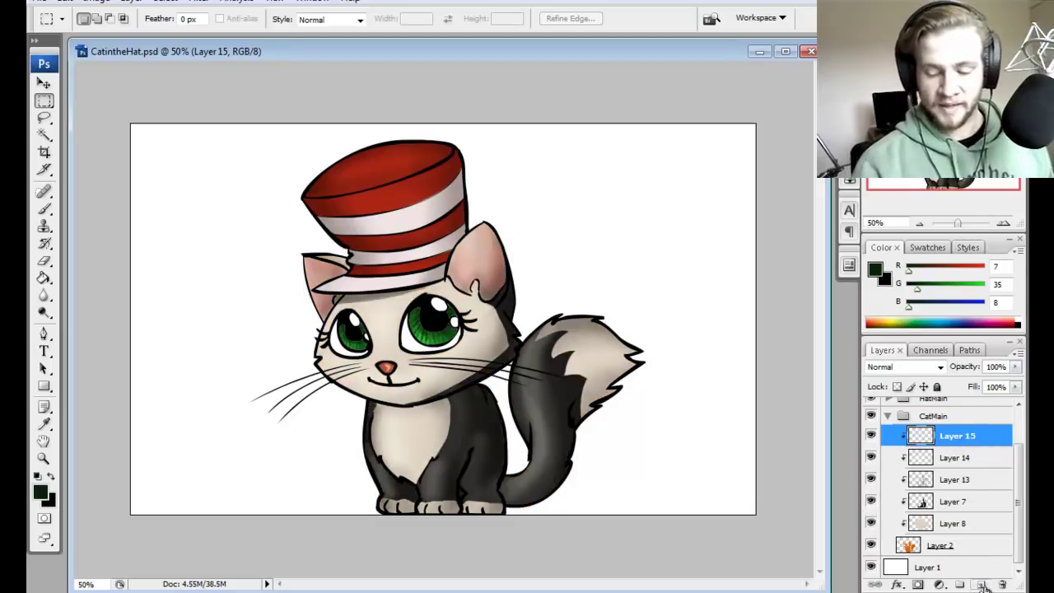
{"action": "left_click", "coordinate": [871, 436]}
{"action": "left_click", "coordinate": [871, 435]}
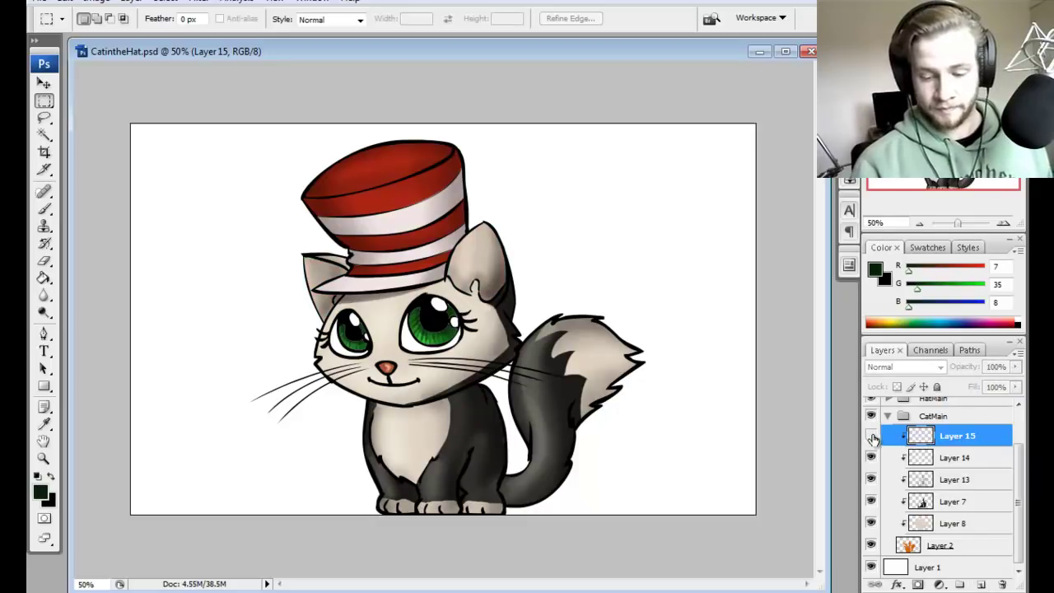
{"action": "left_click", "coordinate": [981, 584]}
{"action": "left_click", "coordinate": [947, 447], "text": "alt"}
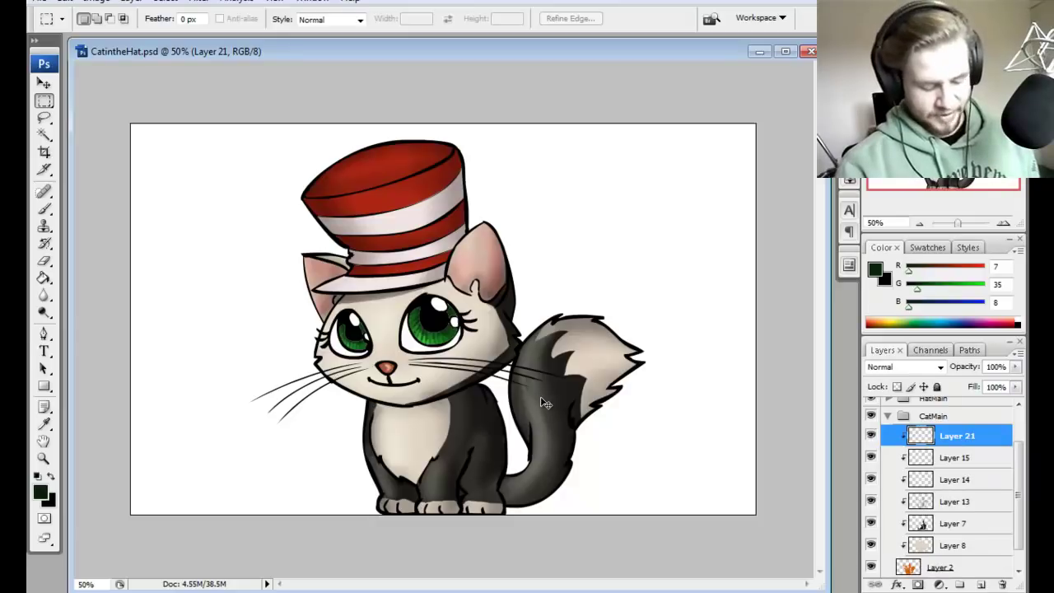
Step: Paste the plaster texture into the new layer and slide it across the cat
{"action": "key", "text": "ctrl+v"}
{"action": "key", "text": "v"}
{"action": "left_click_drag", "start_coordinate": [548, 467], "coordinate": [657, 462]}
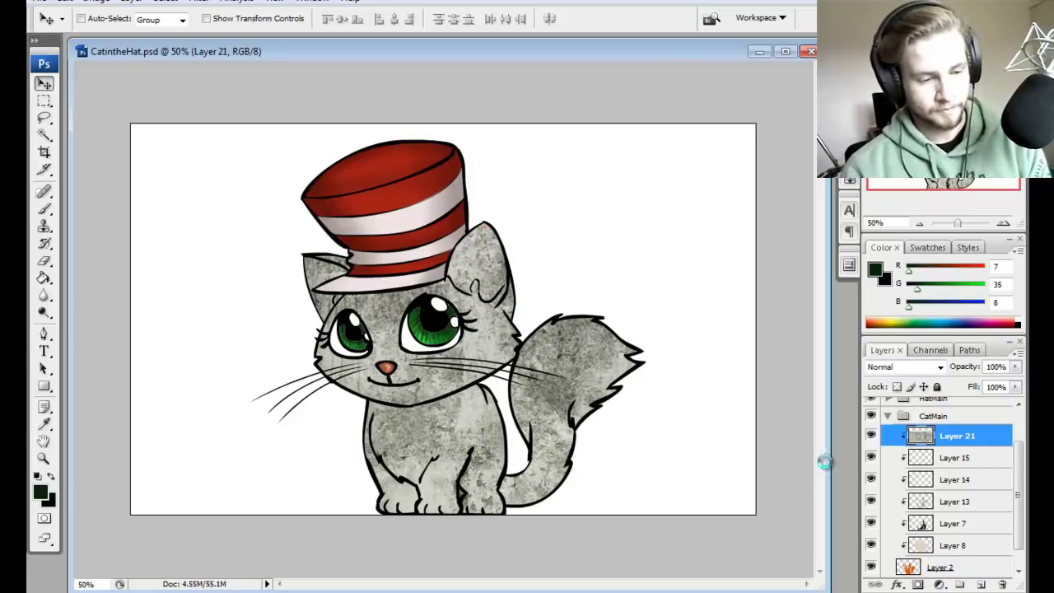
Step: Draw a rectangular selection over the hat area, reshape it with Transform Selection, and drop it
{"action": "key", "text": "m"}
{"action": "left_click_drag", "start_coordinate": [628, 169], "coordinate": [248, 290]}
{"action": "right_click", "coordinate": [527, 224]}
{"action": "left_click", "coordinate": [605, 427]}
{"action": "mouse_move", "coordinate": [627, 169]}
{"action": "left_mouse_down"}
{"action": "mouse_move", "coordinate": [626, 146]}
{"action": "mouse_move", "coordinate": [626, 170]}
{"action": "left_mouse_up"}
{"action": "key", "text": "Return"}
{"action": "left_click", "coordinate": [682, 218]}
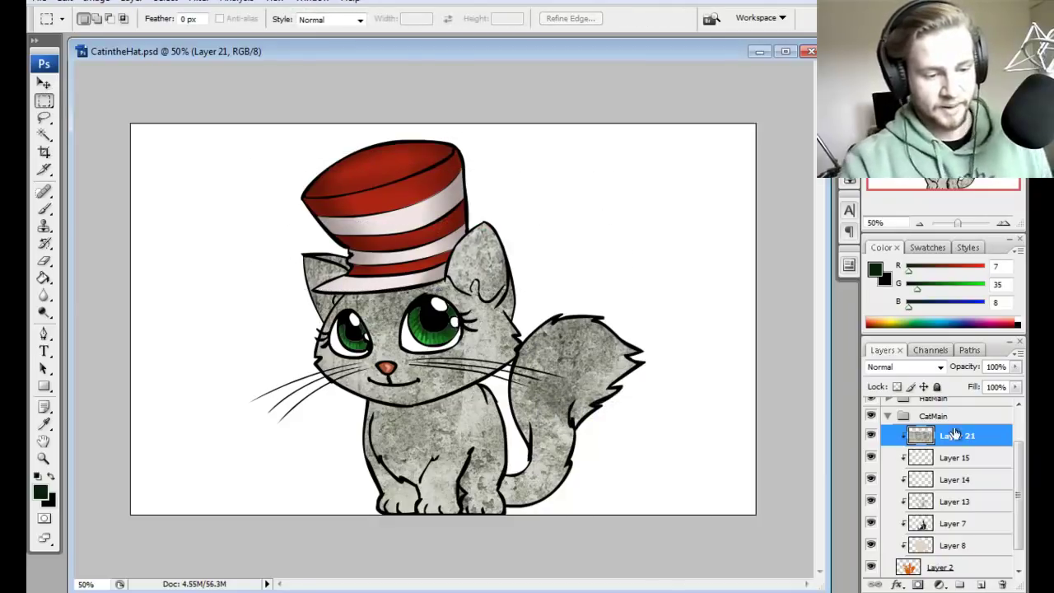
Step: Set Layer 21 to Overlay at 35% opacity, then collapse the CatMain group
{"action": "left_click", "coordinate": [940, 367]}
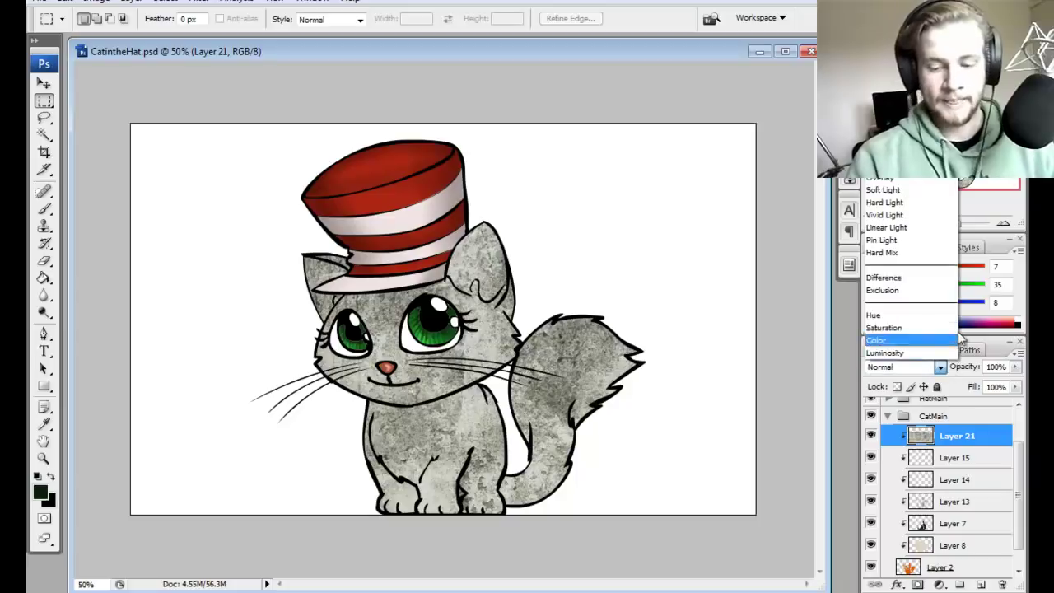
{"action": "left_click", "coordinate": [903, 182]}
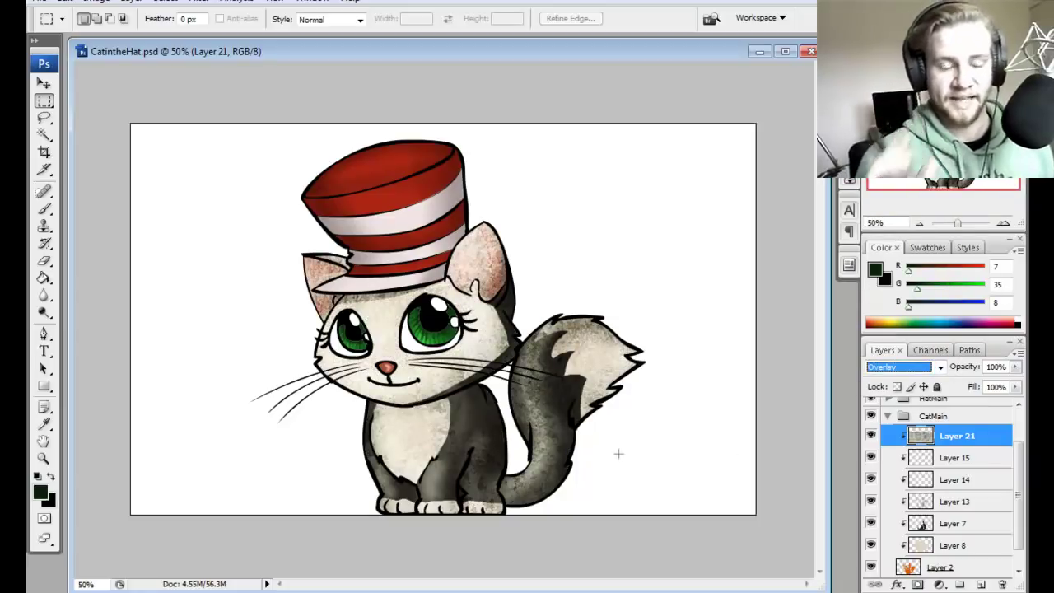
{"action": "left_click", "coordinate": [871, 436]}
{"action": "left_click", "coordinate": [871, 436]}
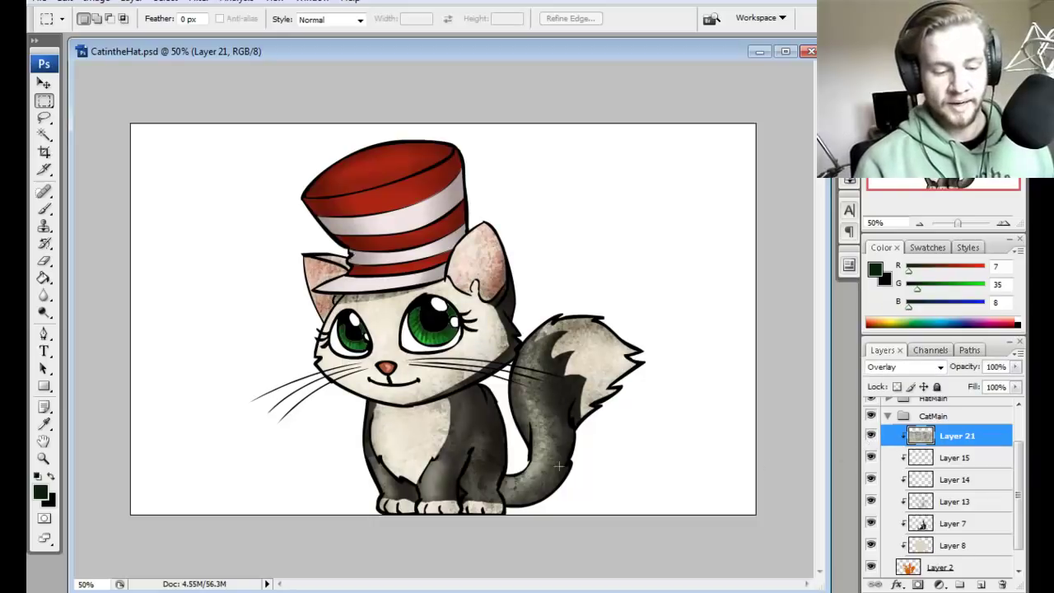
{"action": "left_click", "coordinate": [1016, 366]}
{"action": "left_click_drag", "start_coordinate": [1016, 383], "coordinate": [969, 387]}
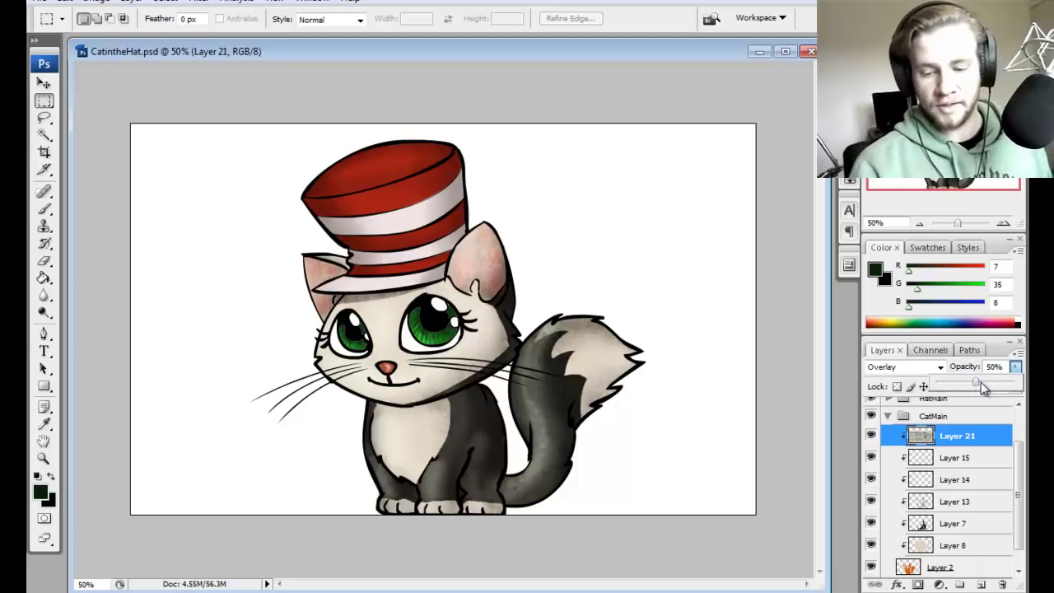
{"action": "left_click_drag", "start_coordinate": [985, 389], "coordinate": [964, 397]}
{"action": "left_click", "coordinate": [671, 448]}
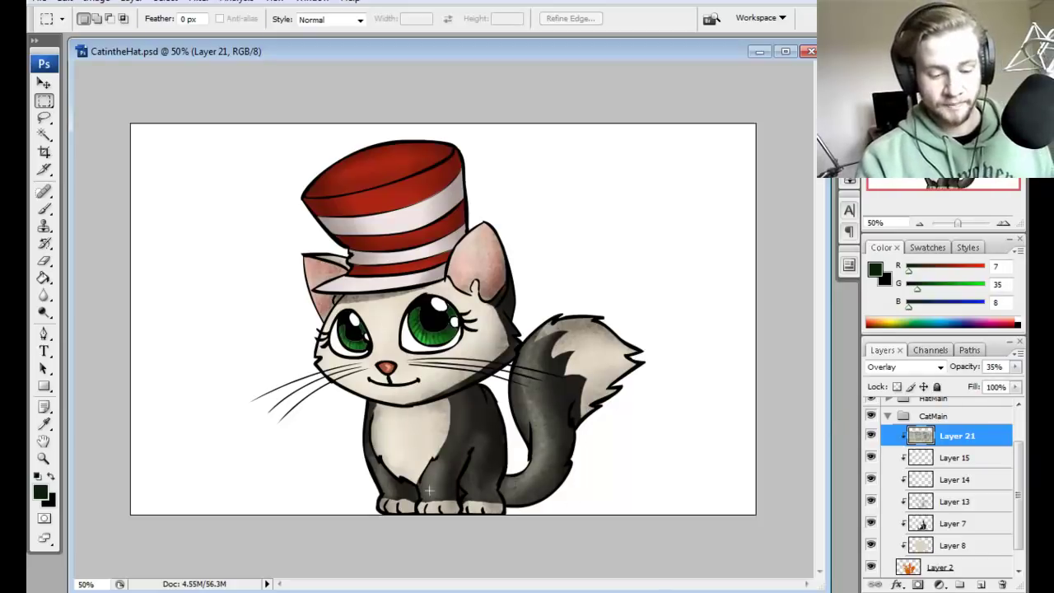
{"action": "scroll", "coordinate": [997, 466], "scroll_direction": "up", "scroll_amount": 2}
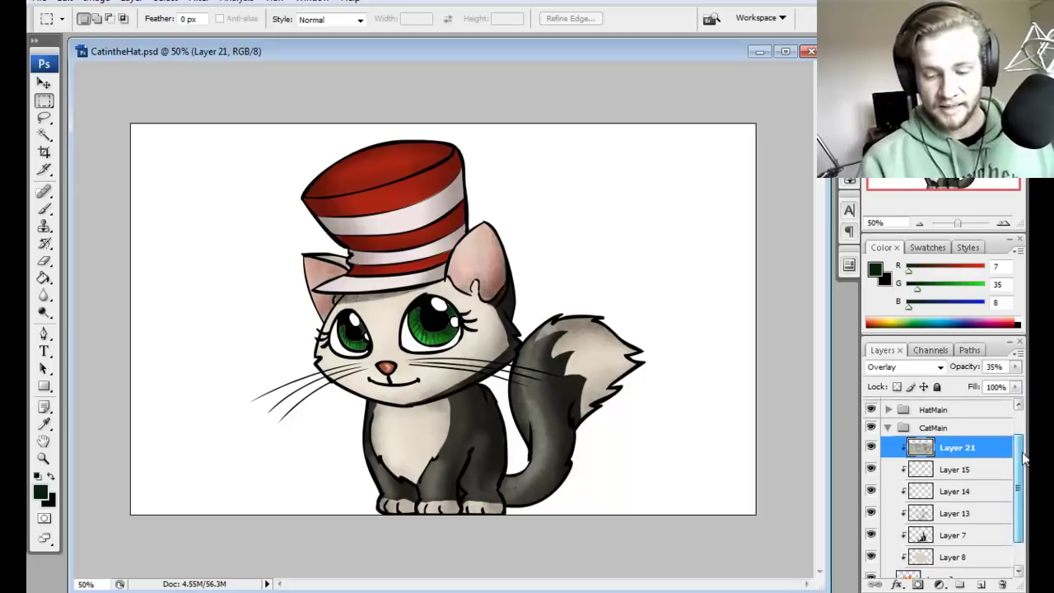
{"action": "left_click", "coordinate": [890, 445]}
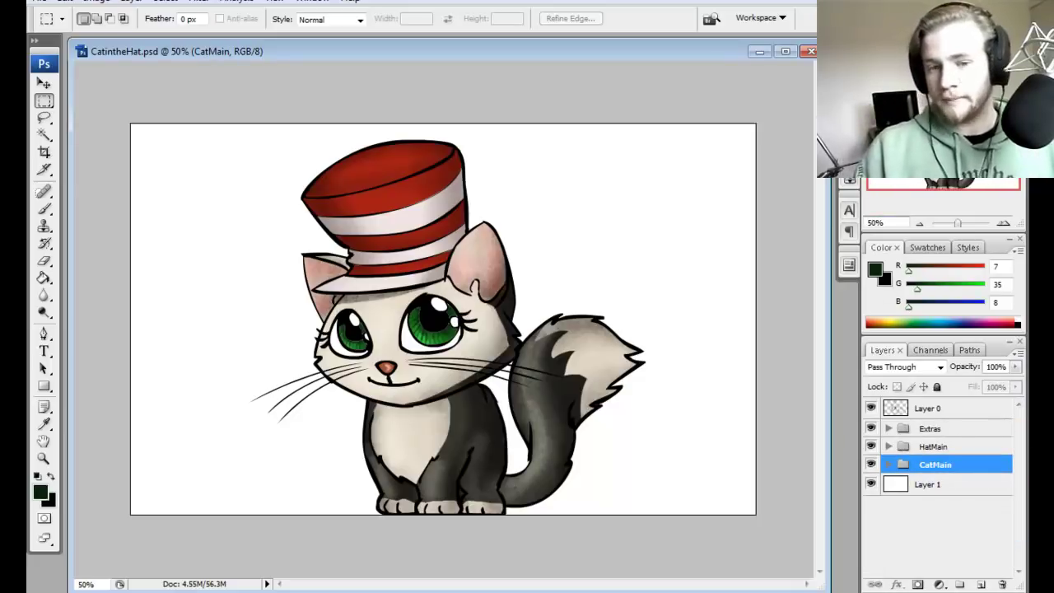
Step: Expand HatMain, inspect the hat layers, and add new Layer 22 near the top of the group
{"action": "left_click", "coordinate": [890, 446]}
{"action": "scroll", "coordinate": [960, 529], "scroll_direction": "down", "scroll_amount": 1}
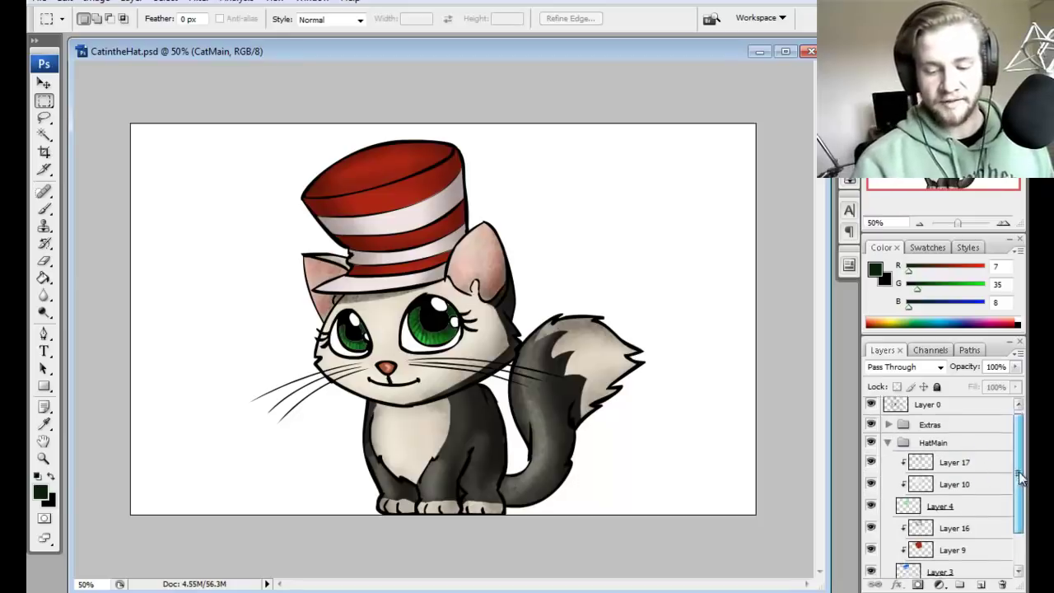
{"action": "left_click", "coordinate": [956, 511]}
{"action": "scroll", "coordinate": [947, 511], "scroll_direction": "down", "scroll_amount": 1}
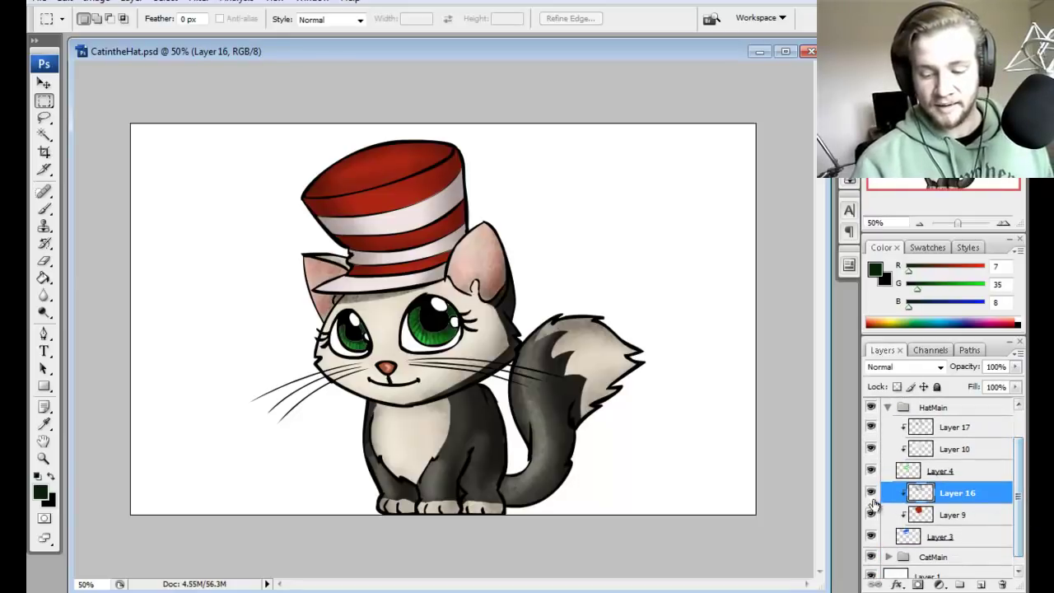
{"action": "left_click", "coordinate": [870, 536]}
{"action": "left_click", "coordinate": [871, 536]}
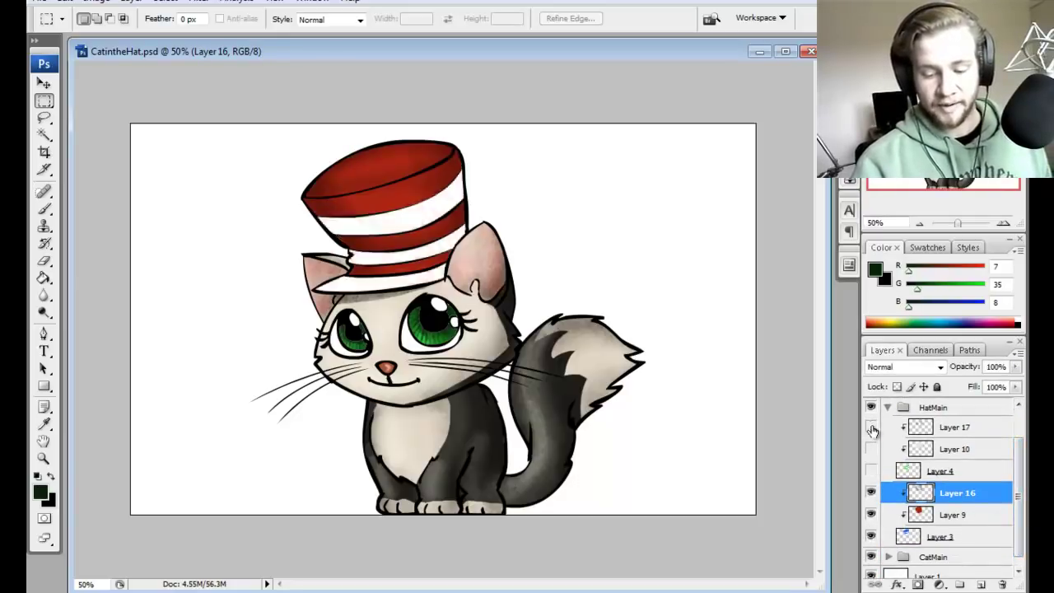
{"action": "left_click", "coordinate": [871, 449]}
{"action": "left_click", "coordinate": [871, 449]}
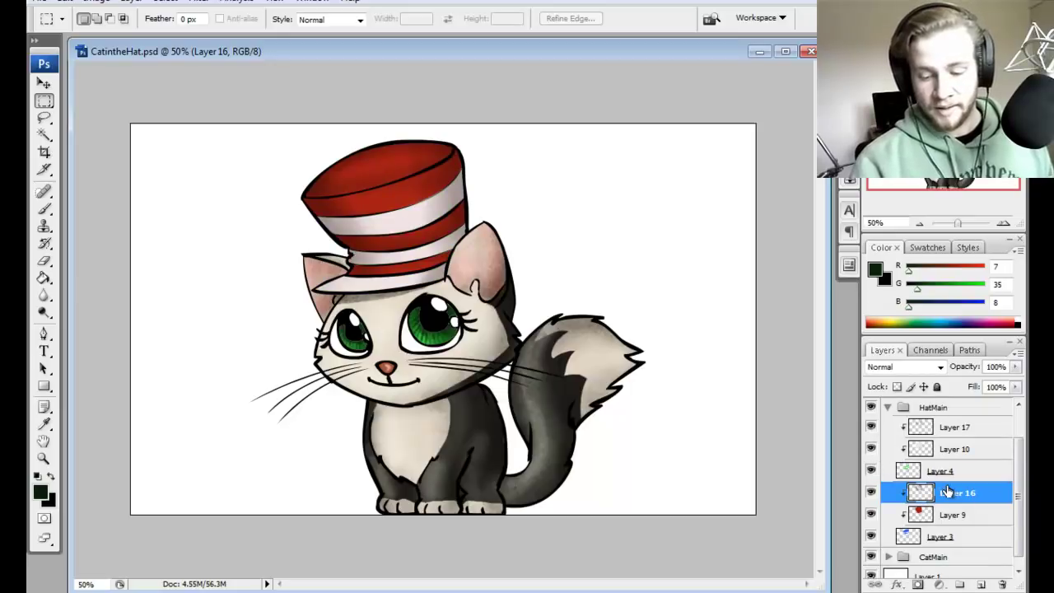
{"action": "left_click", "coordinate": [978, 585]}
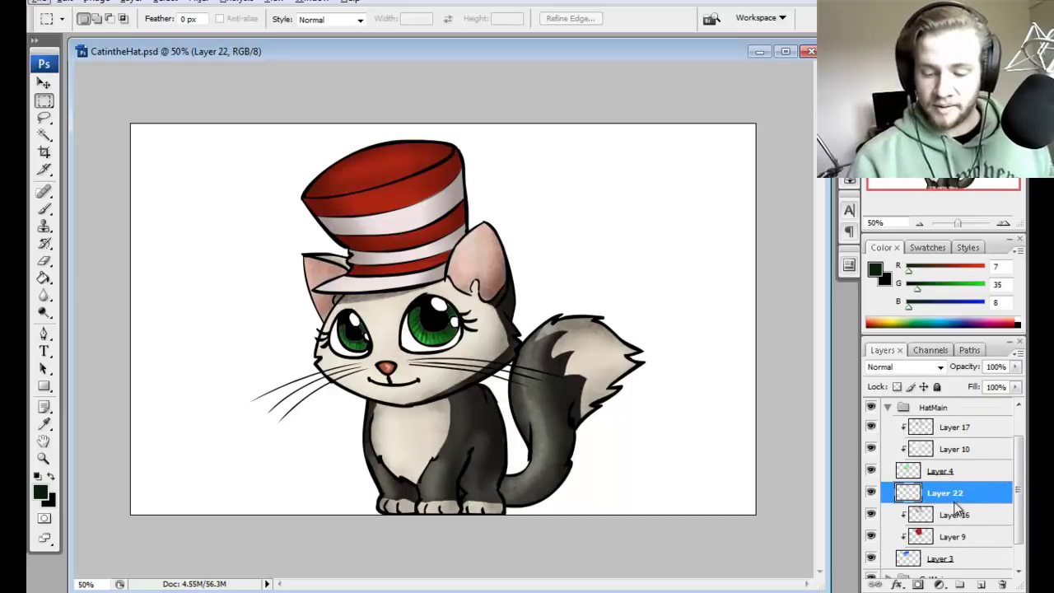
{"action": "left_click_drag", "start_coordinate": [956, 499], "coordinate": [939, 419]}
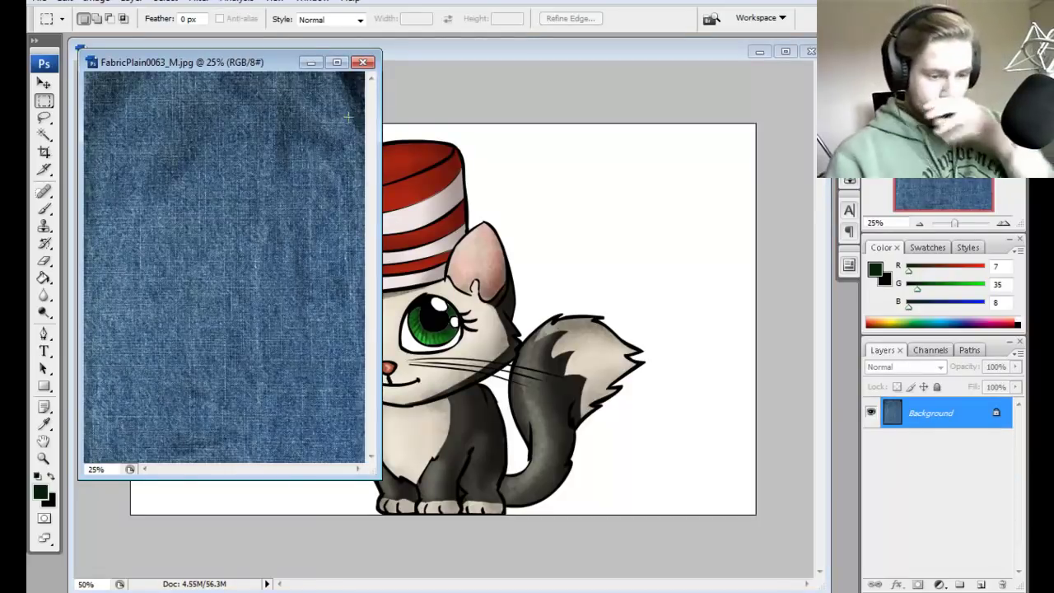
Step: Copy the whole denim image and paste it into the illustration, covering the drawing
{"action": "key", "text": "ctrl+a"}
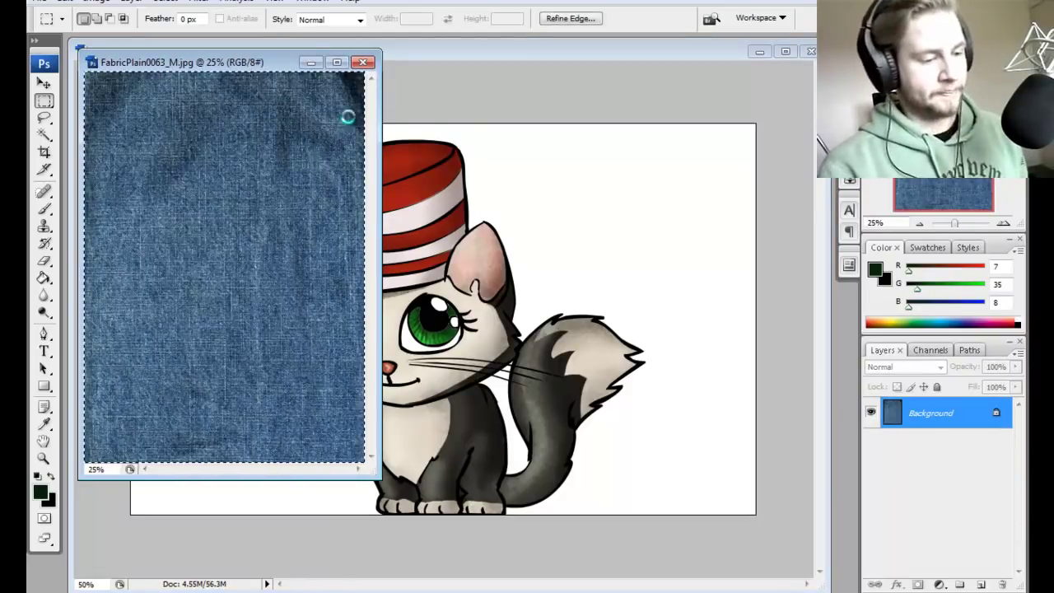
{"action": "key", "text": "ctrl+c"}
{"action": "left_click", "coordinate": [460, 59]}
{"action": "key", "text": "ctrl+v"}
{"action": "key", "text": "v"}
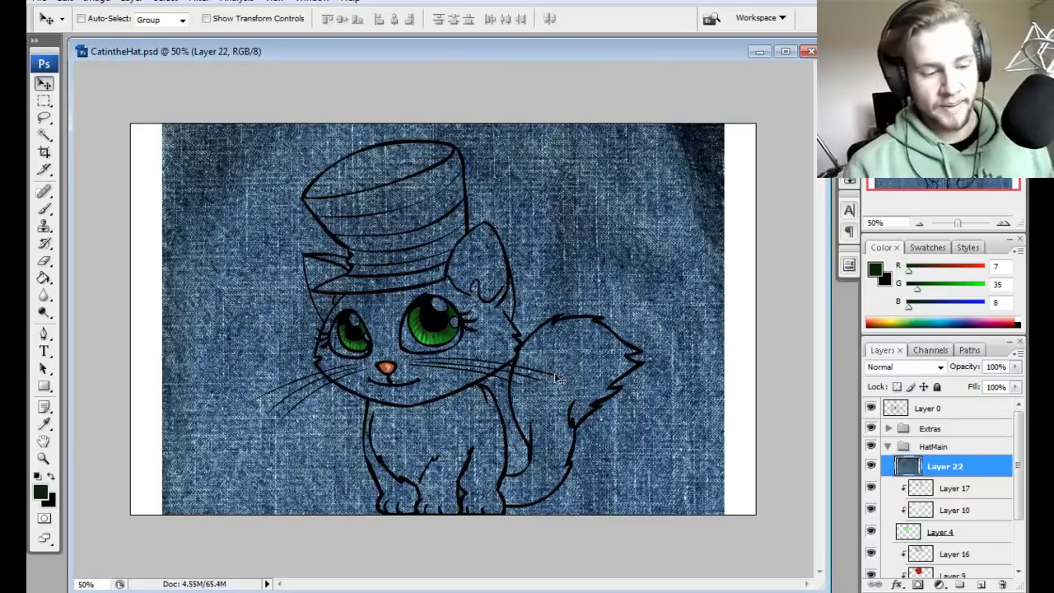
{"action": "left_click_drag", "start_coordinate": [556, 378], "coordinate": [612, 244]}
{"action": "mouse_move", "coordinate": [602, 285]}
{"action": "left_mouse_down"}
{"action": "mouse_move", "coordinate": [536, 285]}
{"action": "mouse_move", "coordinate": [619, 290]}
{"action": "left_mouse_up"}
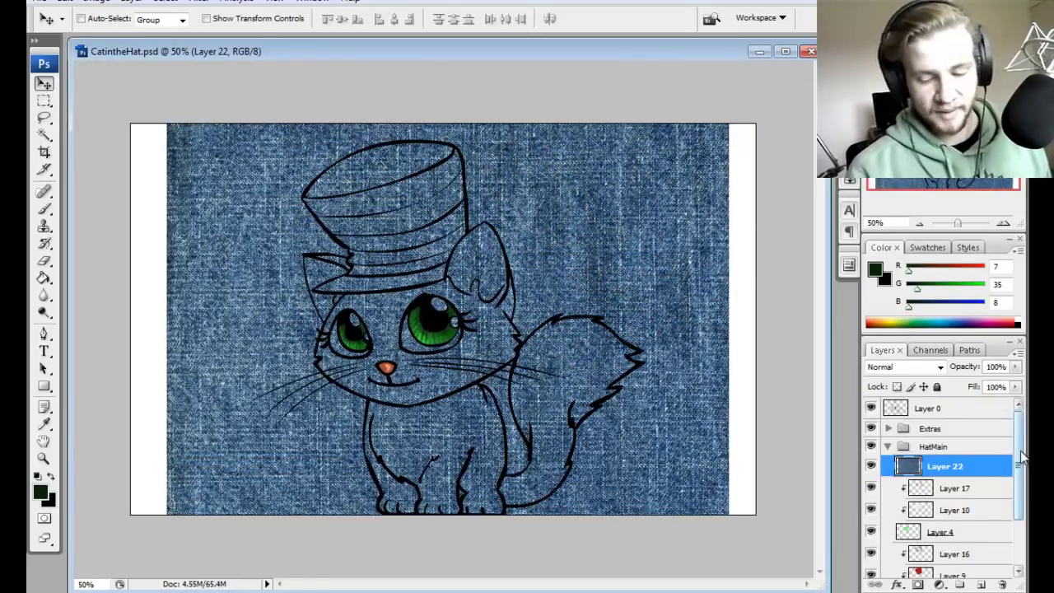
Step: Move Layer 22 down and clip it to the hat's red Layer 16
{"action": "scroll", "coordinate": [955, 478], "scroll_direction": "down", "scroll_amount": 2}
{"action": "left_click_drag", "start_coordinate": [959, 458], "coordinate": [958, 487]}
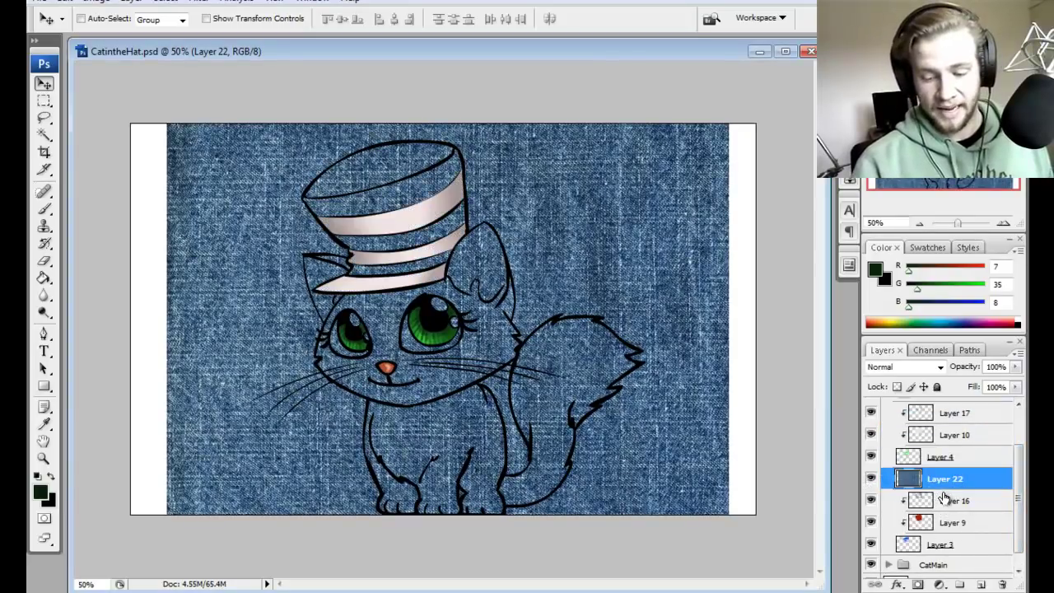
{"action": "left_click", "coordinate": [943, 489], "text": "alt"}
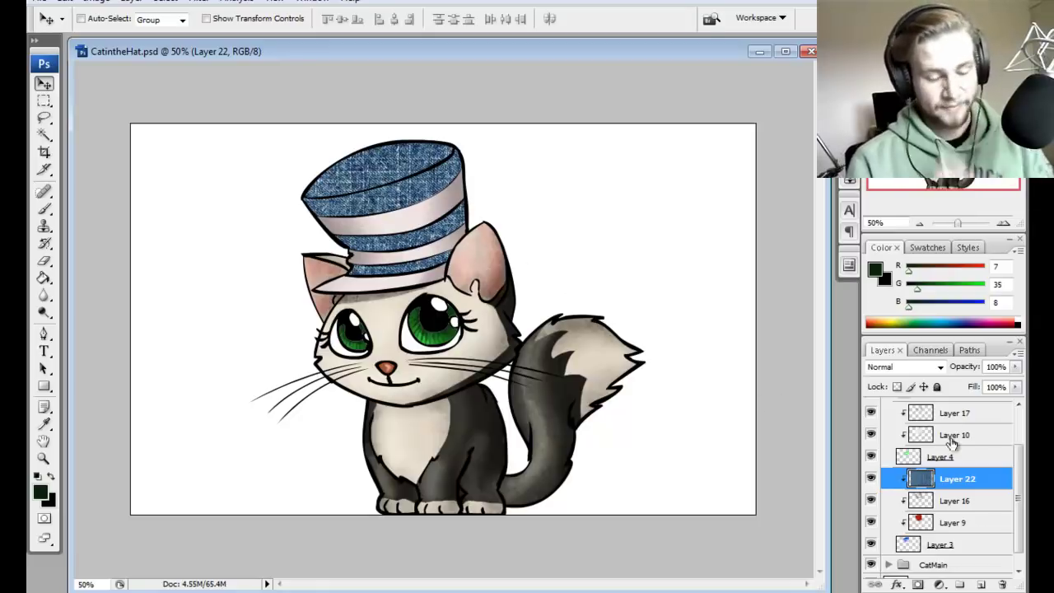
Step: Try several blend modes on the denim layer, settling on Overlay at 30% opacity
{"action": "left_click", "coordinate": [940, 366]}
{"action": "left_click", "coordinate": [943, 25]}
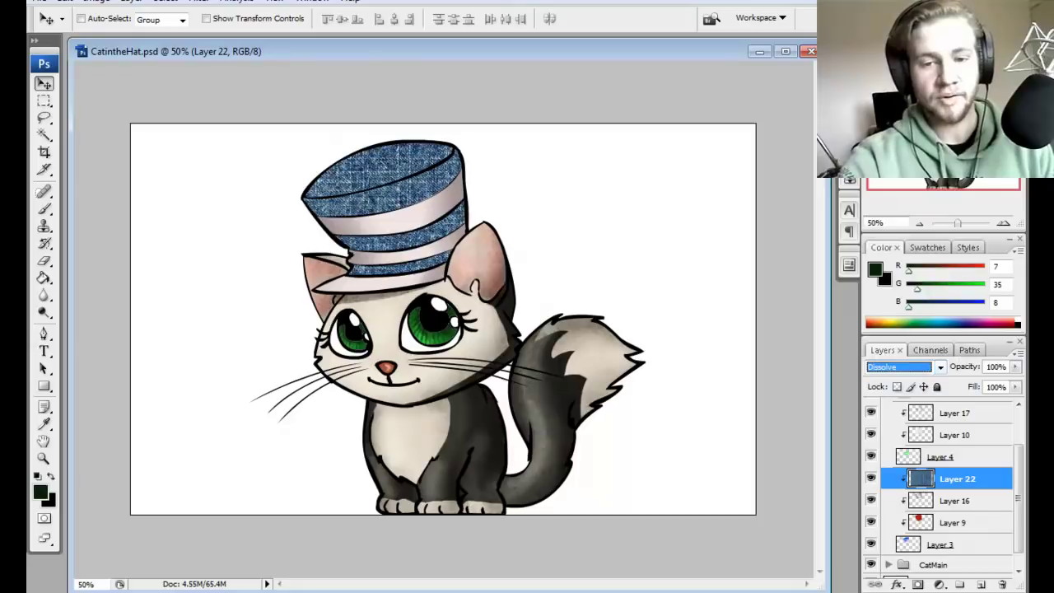
{"action": "key", "text": "Down"}
{"action": "key", "text": "Down"}
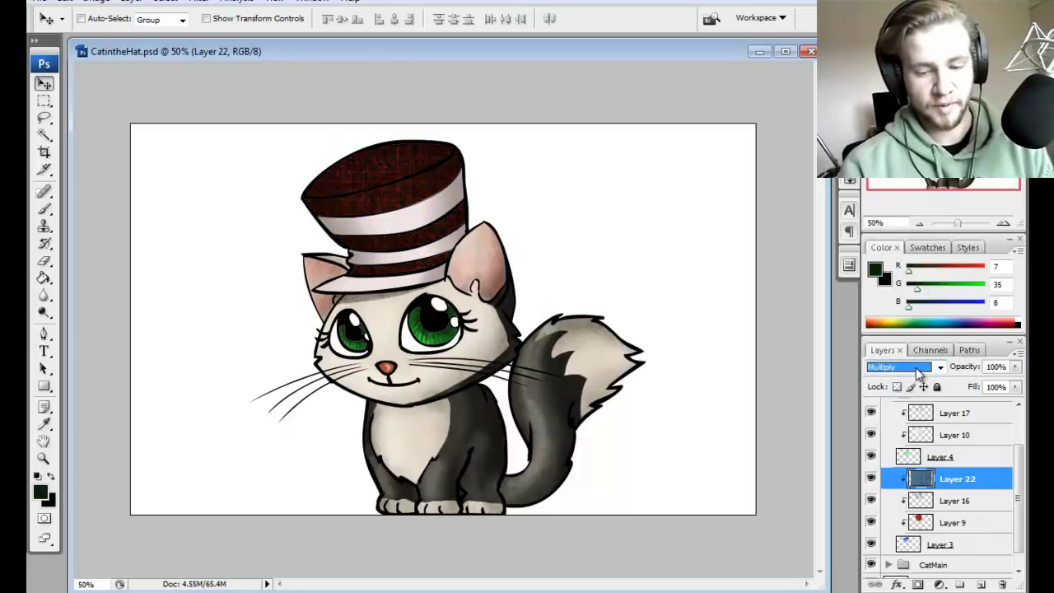
{"action": "key", "text": "Down"}
{"action": "left_click", "coordinate": [922, 368]}
{"action": "left_click", "coordinate": [924, 368]}
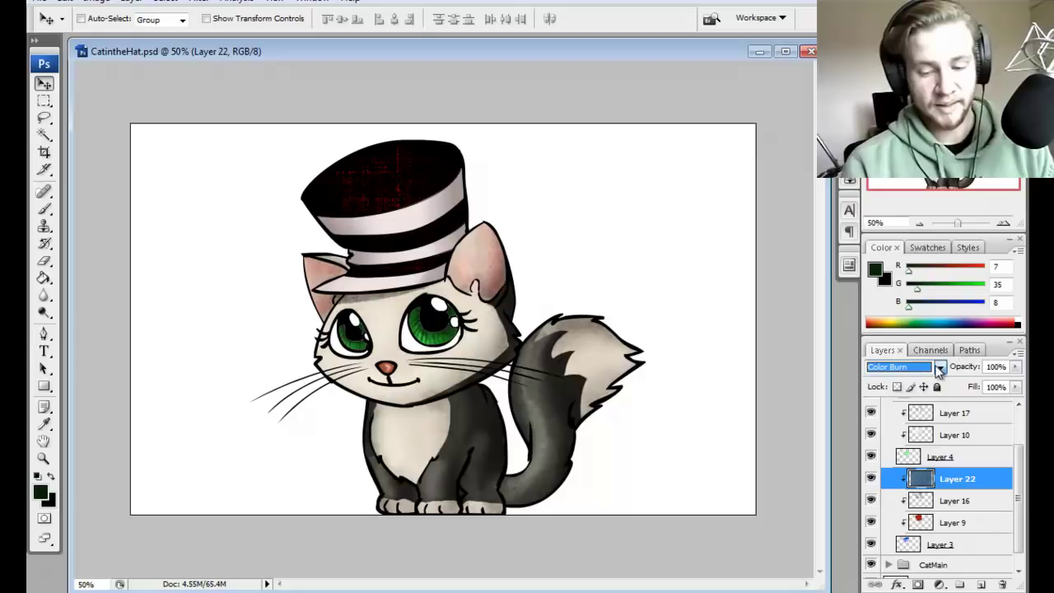
{"action": "key", "text": "Down"}
{"action": "key", "text": "Down"}
{"action": "key", "text": "Down"}
{"action": "key", "text": "Down"}
{"action": "key", "text": "Down"}
{"action": "key", "text": "Down"}
{"action": "key", "text": "Down"}
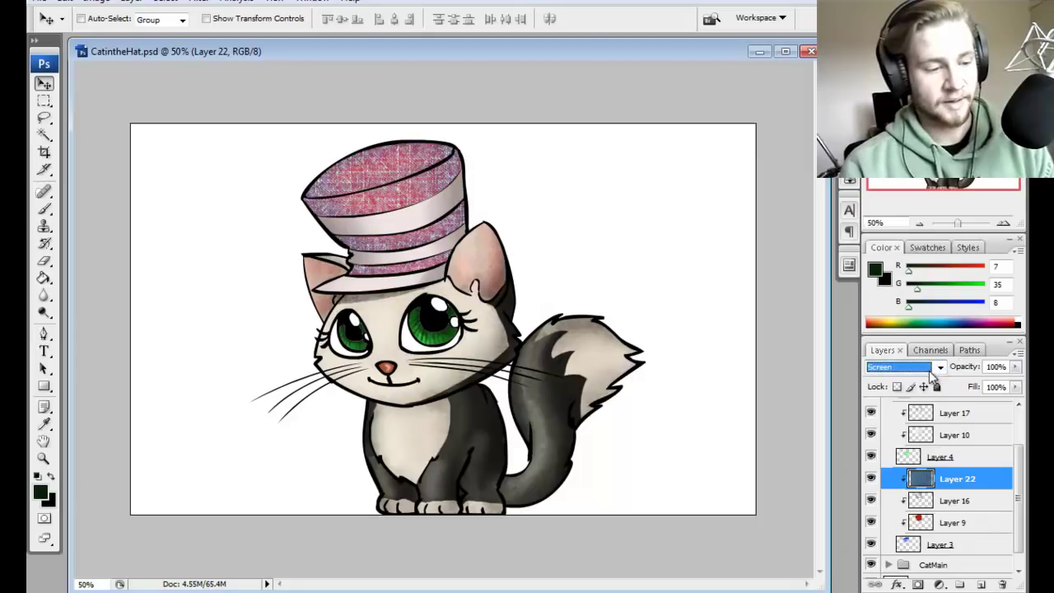
{"action": "key", "text": "Down"}
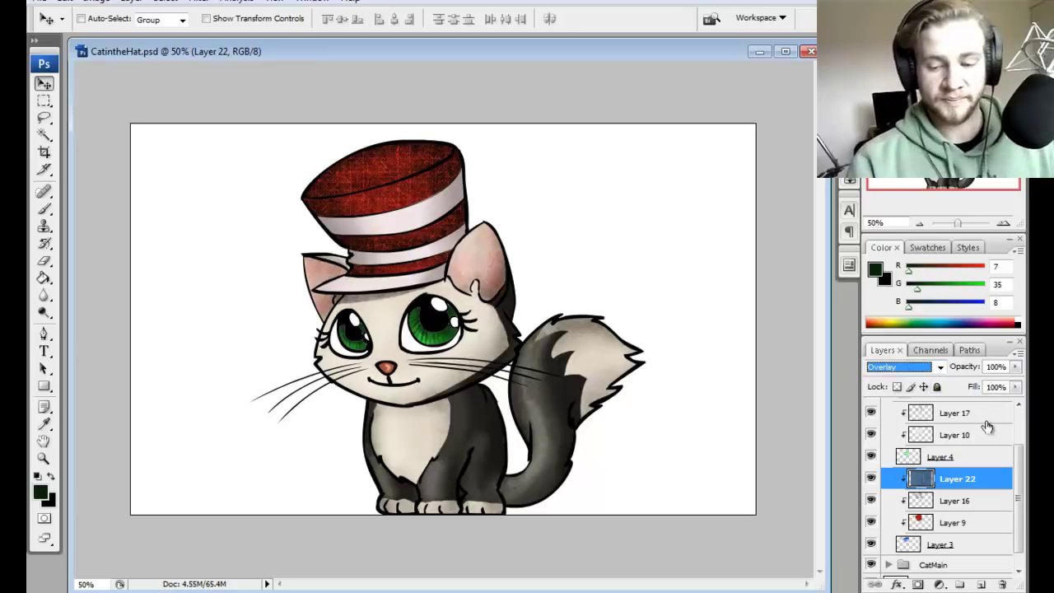
{"action": "scroll", "coordinate": [1004, 412], "scroll_direction": "up", "scroll_amount": 2}
{"action": "left_click_drag", "start_coordinate": [1018, 370], "coordinate": [962, 389]}
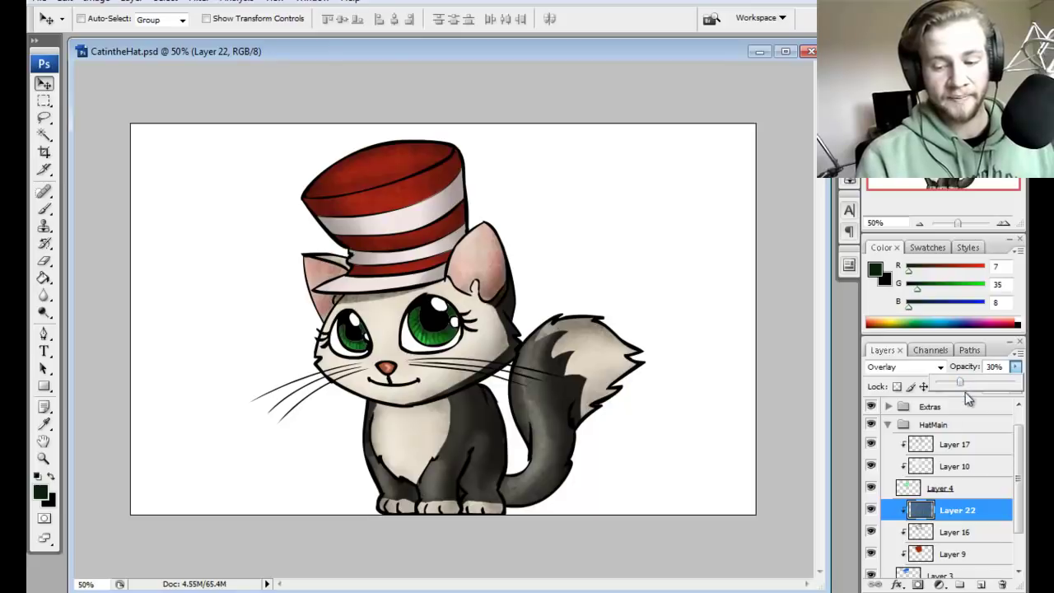
{"action": "scroll", "coordinate": [1020, 465], "scroll_direction": "up", "scroll_amount": 1}
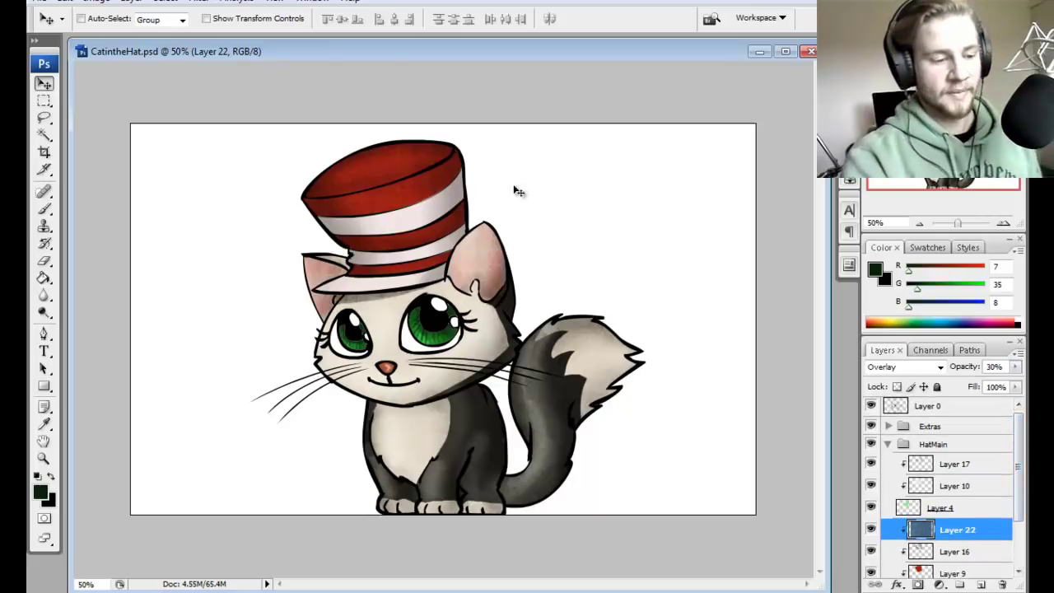
{"action": "scroll", "coordinate": [975, 525], "scroll_direction": "down", "scroll_amount": 1}
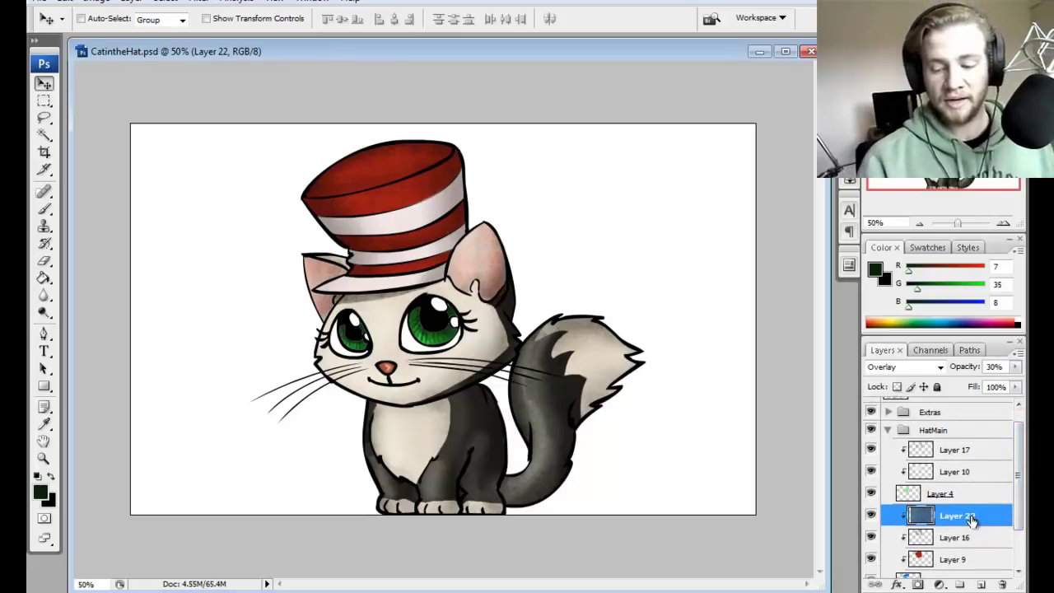
Step: Duplicate the denim layer, move the copy above Layer 17, and clip it to Layer 17
{"action": "right_click", "coordinate": [969, 516]}
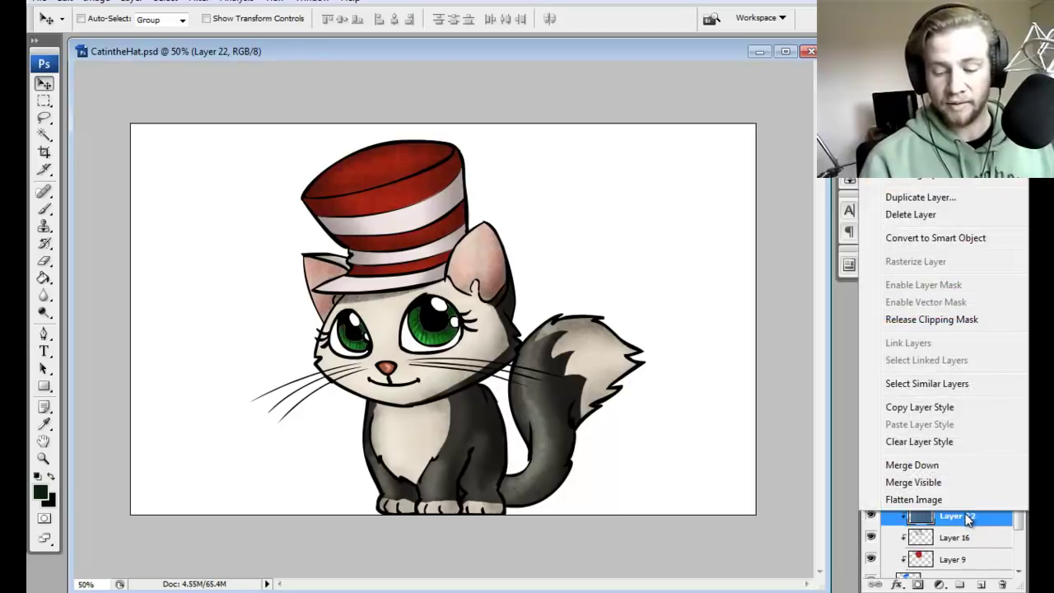
{"action": "left_click", "coordinate": [717, 55]}
{"action": "left_click_drag", "start_coordinate": [717, 51], "coordinate": [718, 49]}
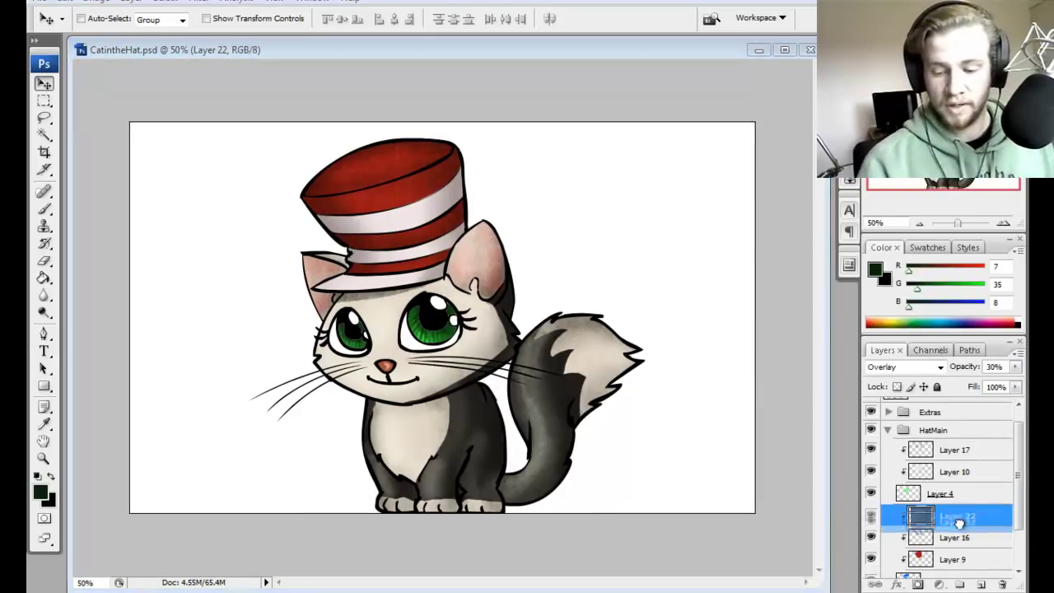
{"action": "left_click_drag", "start_coordinate": [958, 524], "coordinate": [985, 584]}
{"action": "left_click_drag", "start_coordinate": [956, 500], "coordinate": [955, 437]}
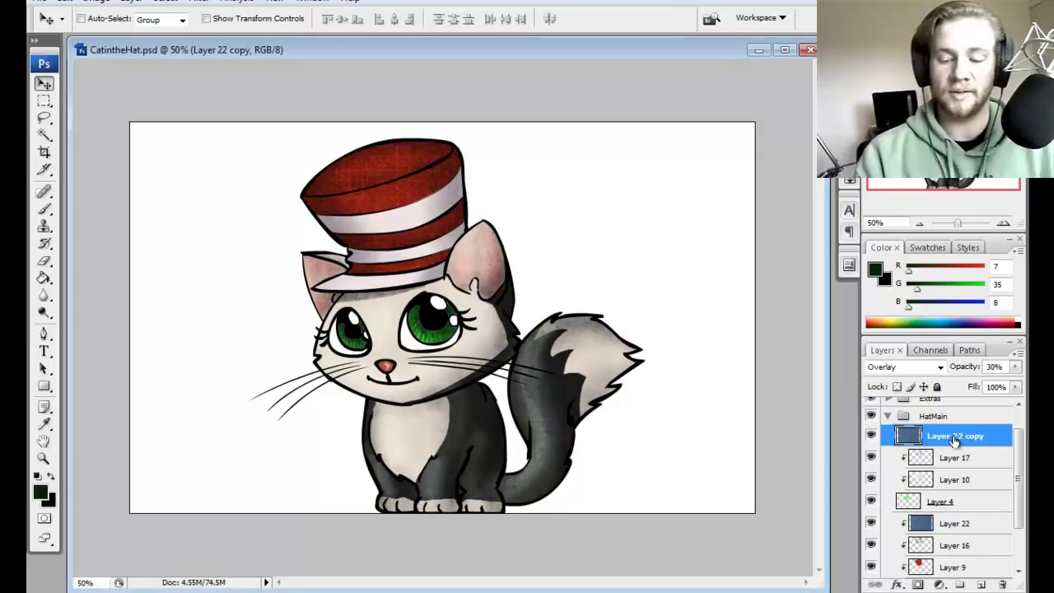
{"action": "left_click", "coordinate": [964, 447], "text": "alt"}
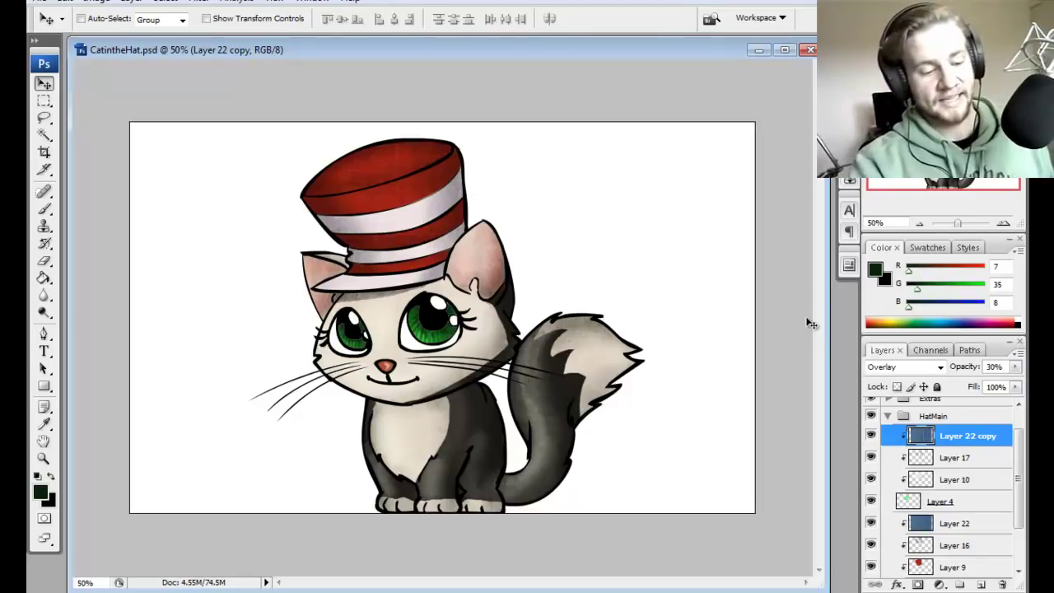
Step: Collapse the HatMain group and expand the Extras group
{"action": "scroll", "coordinate": [997, 416], "scroll_direction": "up", "scroll_amount": 1}
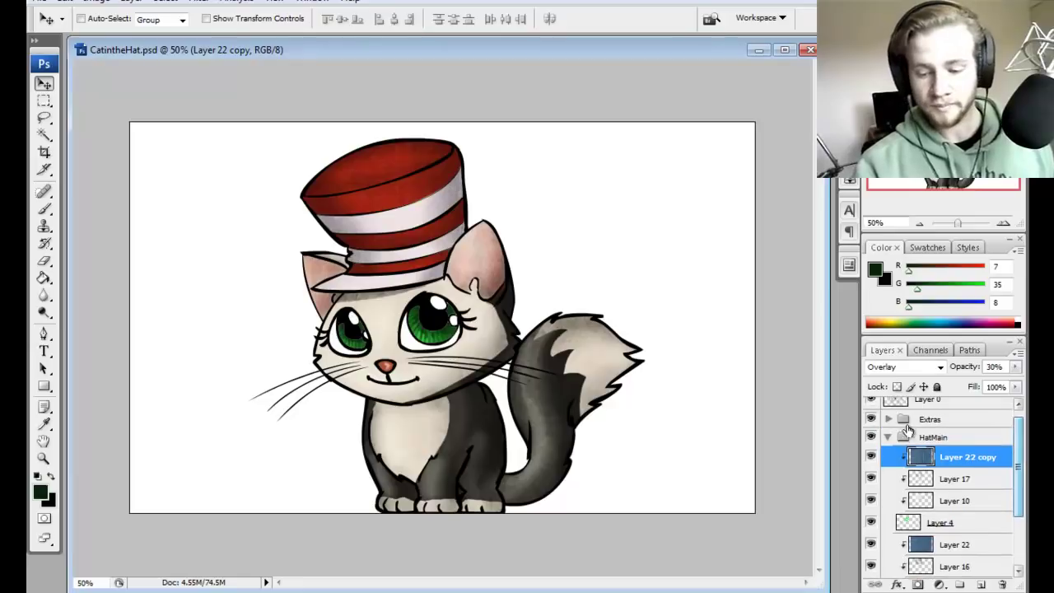
{"action": "left_click", "coordinate": [911, 437]}
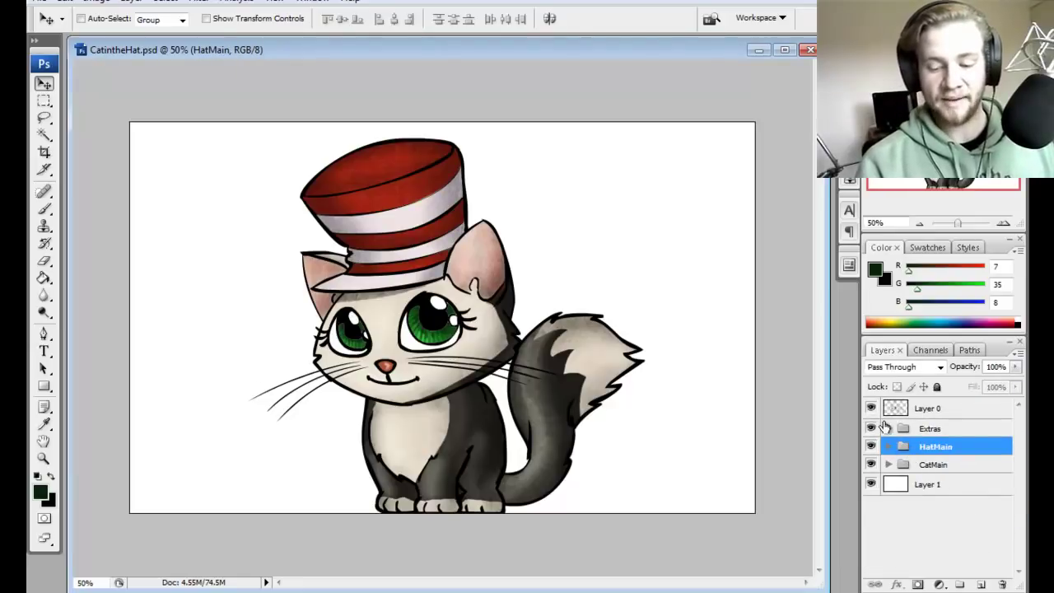
{"action": "left_click", "coordinate": [888, 429]}
Step: Add a new empty layer clipped to the eye colour layer, Layer 20
{"action": "left_click", "coordinate": [949, 451]}
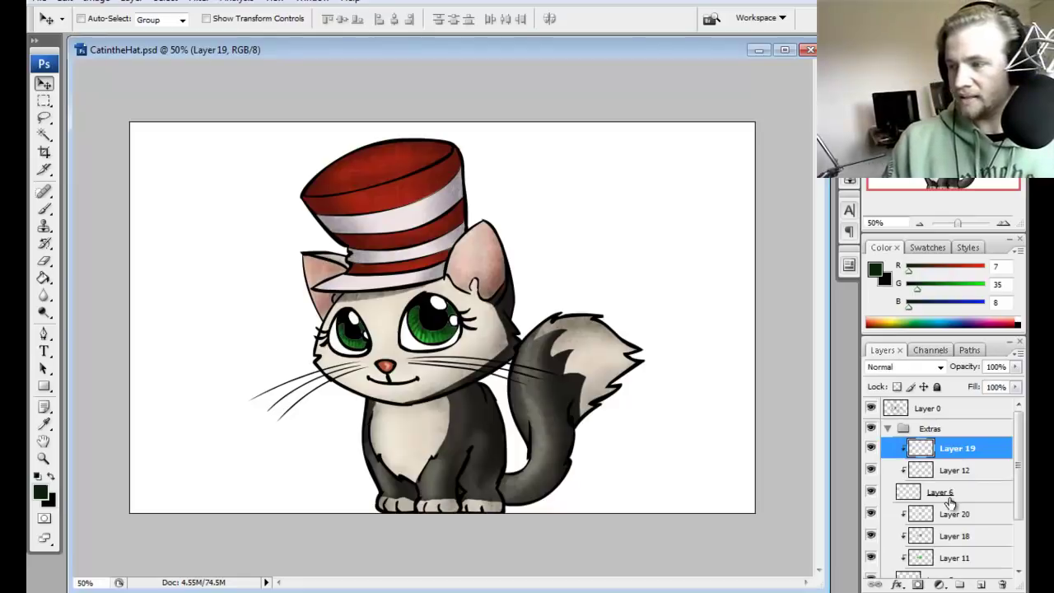
{"action": "scroll", "coordinate": [1007, 497], "scroll_direction": "down", "scroll_amount": 3}
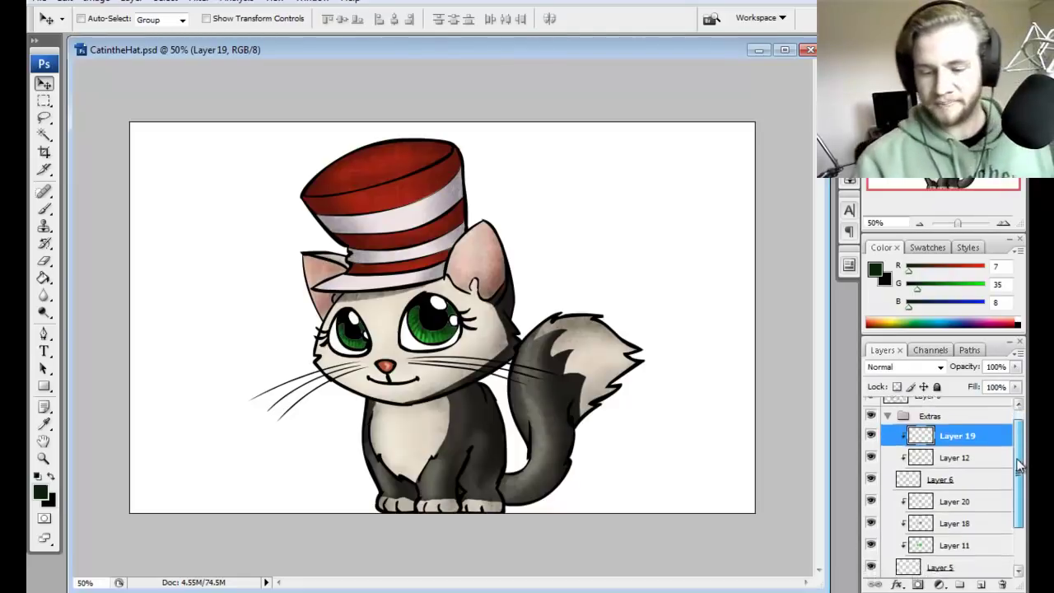
{"action": "scroll", "coordinate": [1006, 494], "scroll_direction": "up", "scroll_amount": 1}
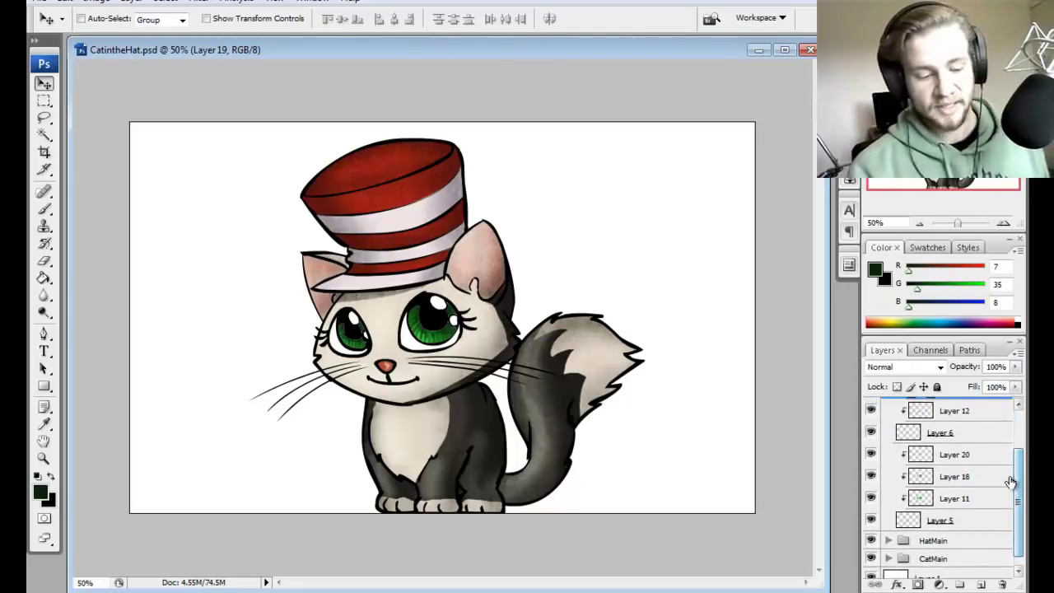
{"action": "left_click", "coordinate": [957, 457]}
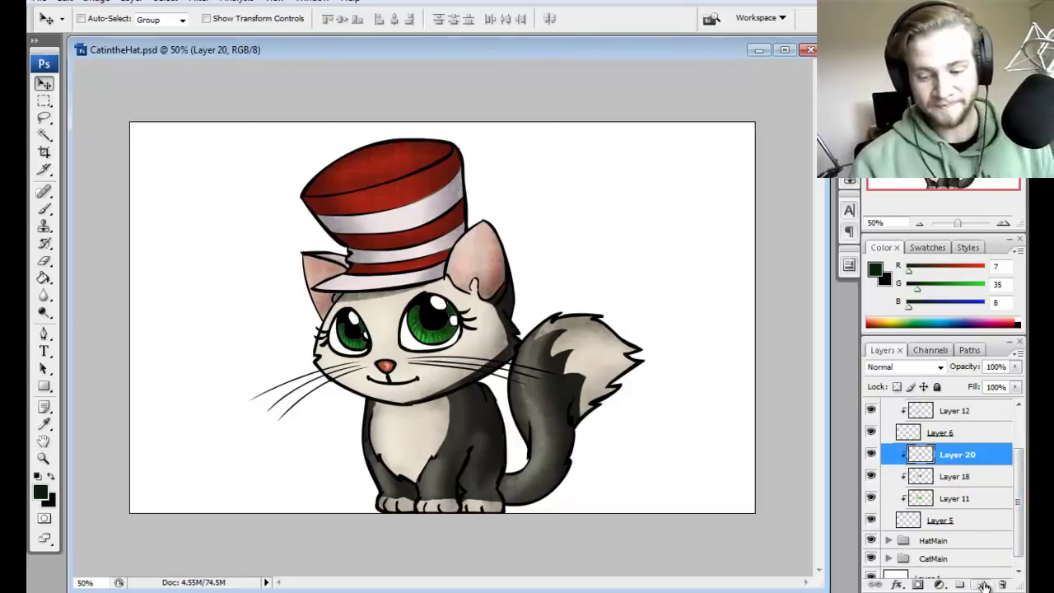
{"action": "left_click", "coordinate": [981, 584]}
{"action": "left_click", "coordinate": [971, 465], "text": "alt"}
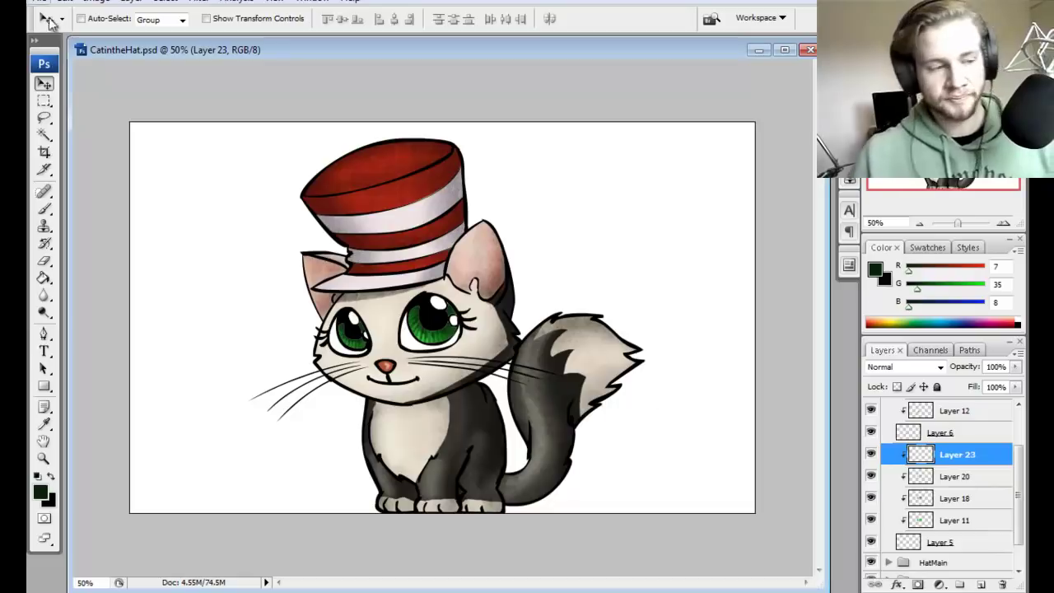
Step: Bring the texture images forward, then position the texture inside the cat's eyes
{"action": "double_click", "coordinate": [149, 50]}
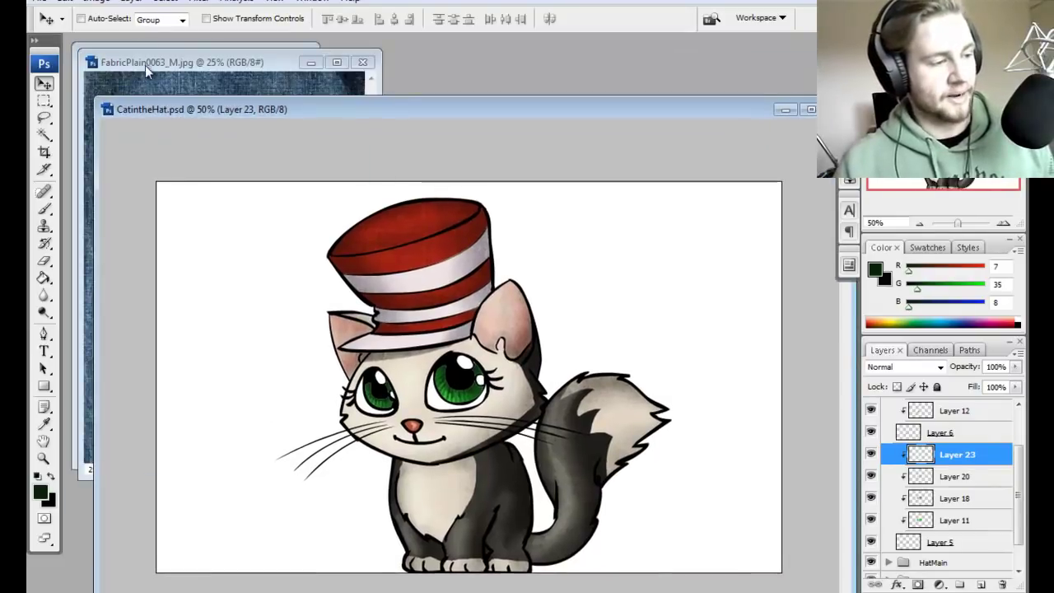
{"action": "left_click", "coordinate": [145, 65]}
{"action": "left_click", "coordinate": [154, 42]}
{"action": "double_click", "coordinate": [501, 106]}
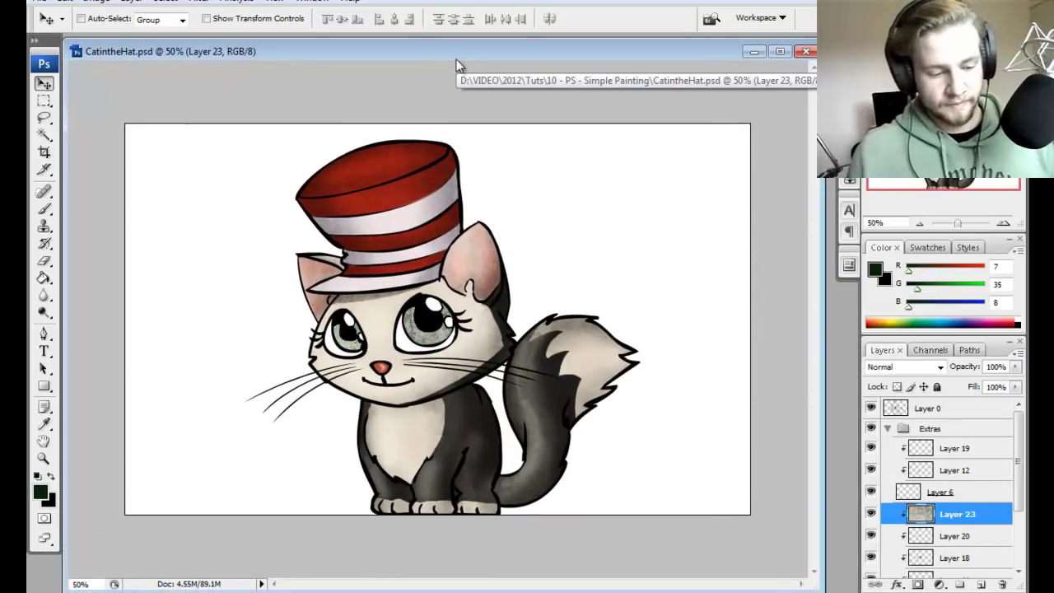
{"action": "left_click_drag", "start_coordinate": [465, 353], "coordinate": [507, 191]}
{"action": "left_click_drag", "start_coordinate": [518, 341], "coordinate": [477, 389]}
Step: Blend the eye texture as Overlay so the eyes turn green, and add new Layer 24
{"action": "left_click", "coordinate": [941, 367]}
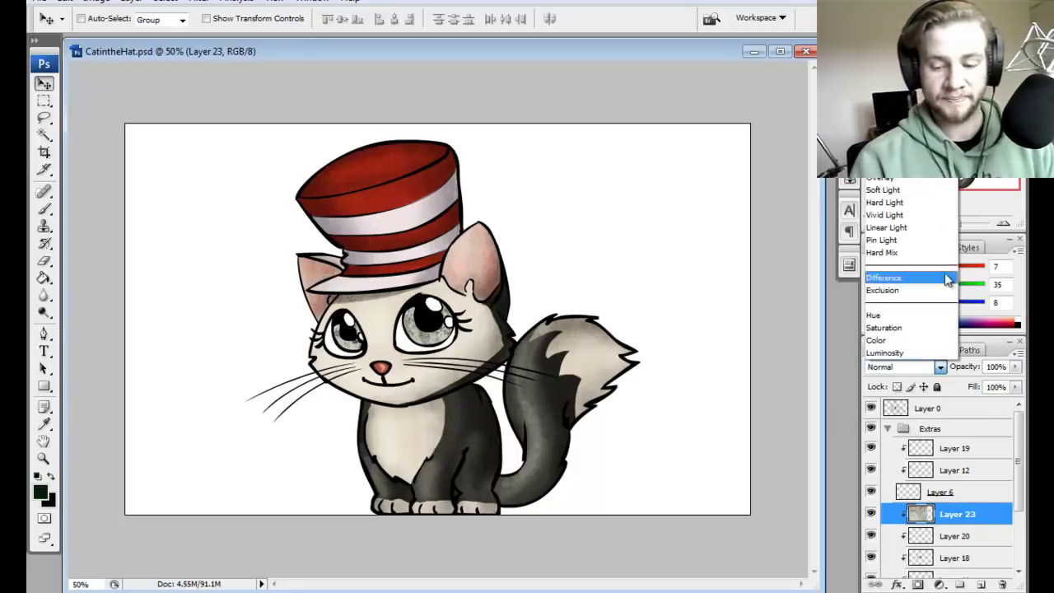
{"action": "left_click", "coordinate": [879, 178]}
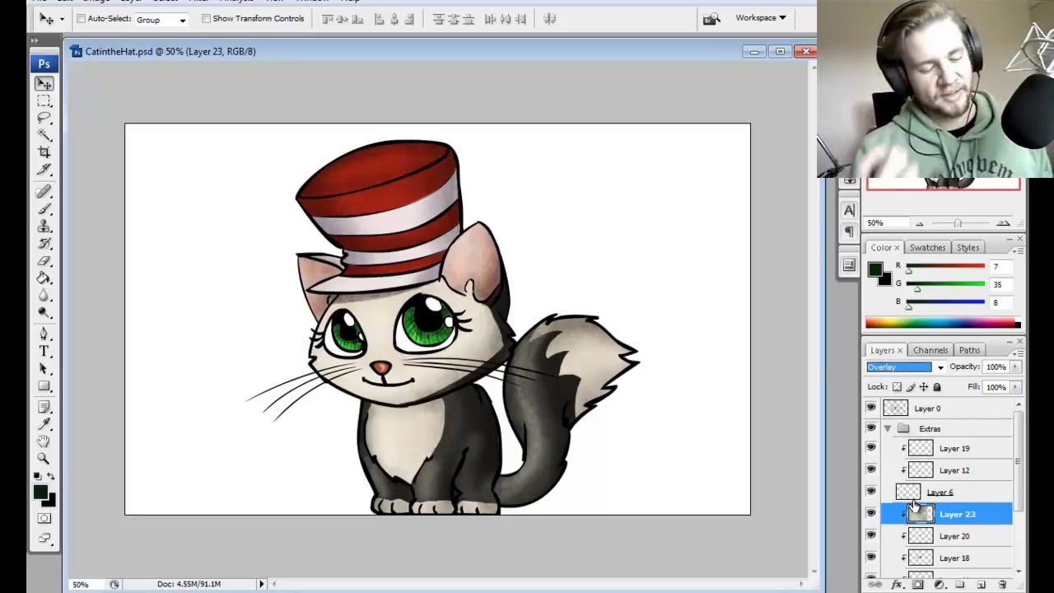
{"action": "left_click", "coordinate": [981, 584]}
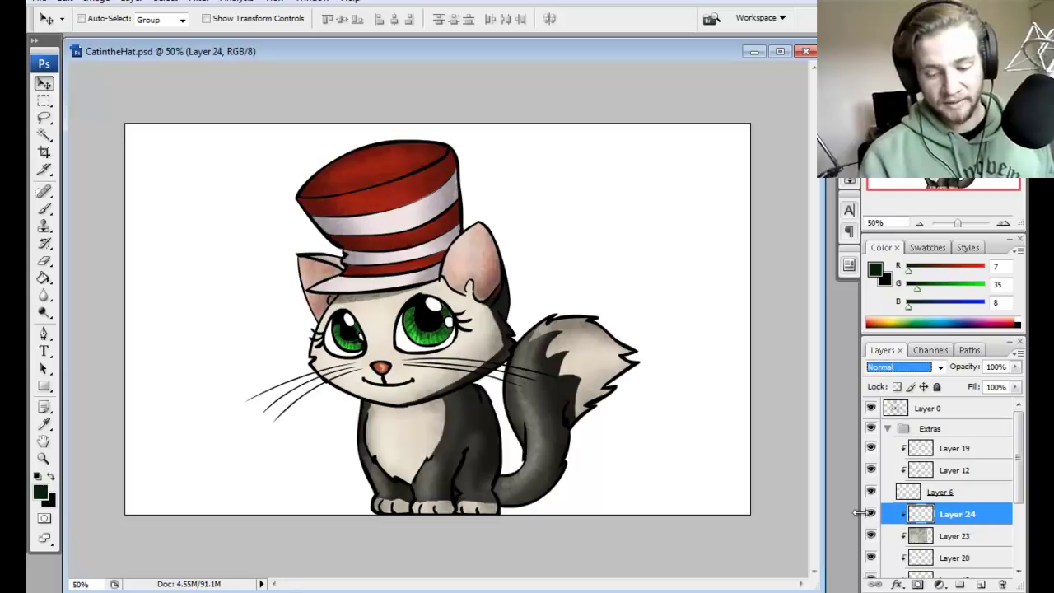
Step: Reset default colours and fill Layer 24 over the eyes with black
{"action": "left_click", "coordinate": [37, 477]}
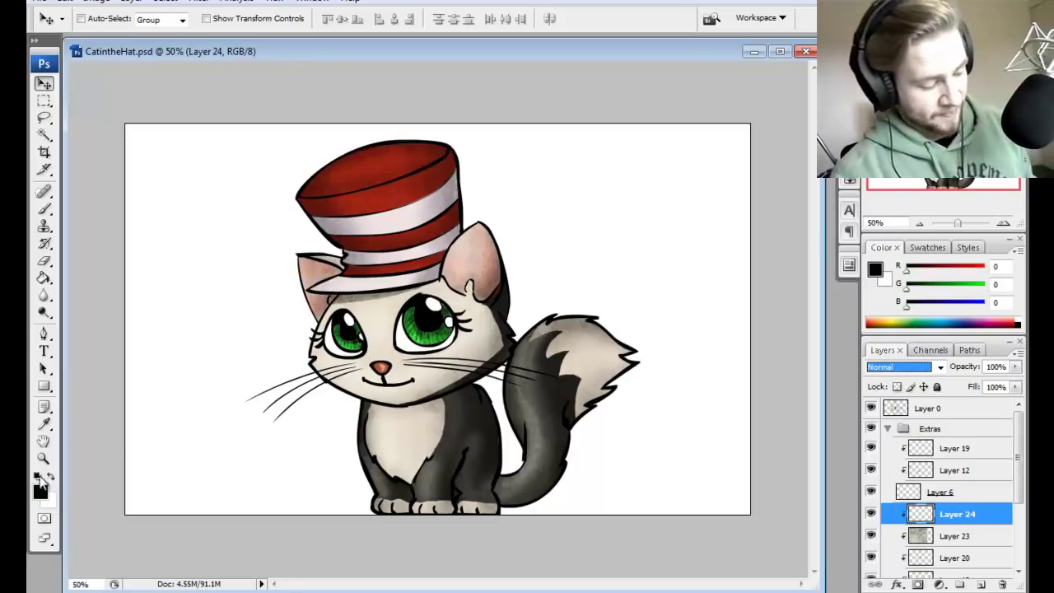
{"action": "left_click", "coordinate": [43, 278]}
{"action": "left_click", "coordinate": [433, 317]}
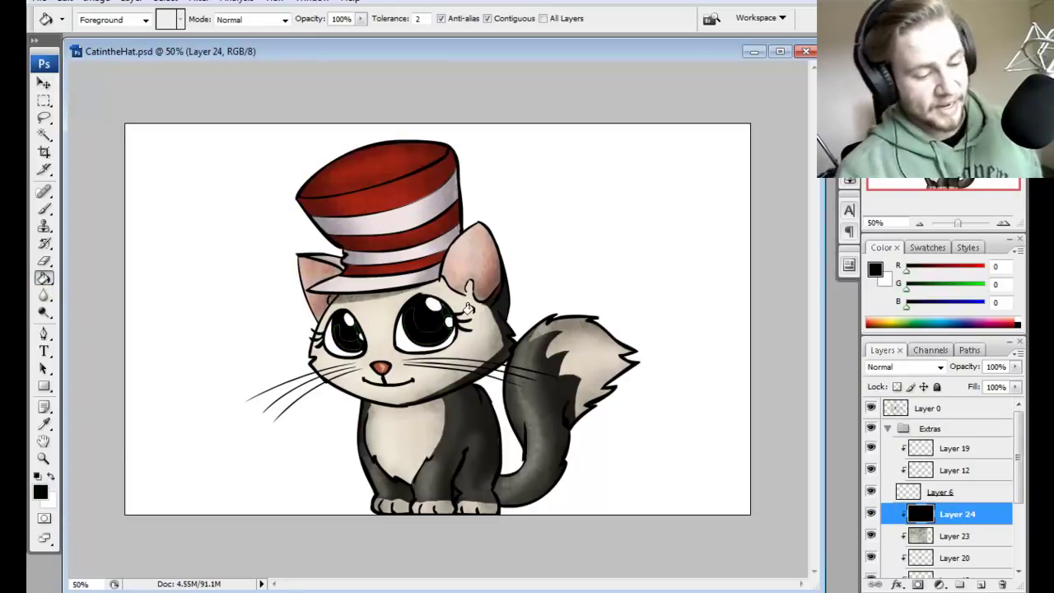
Step: Zoom in on the cat's face and hide Layers 24, 23, 20, 18 and 11
{"action": "key", "text": "b"}
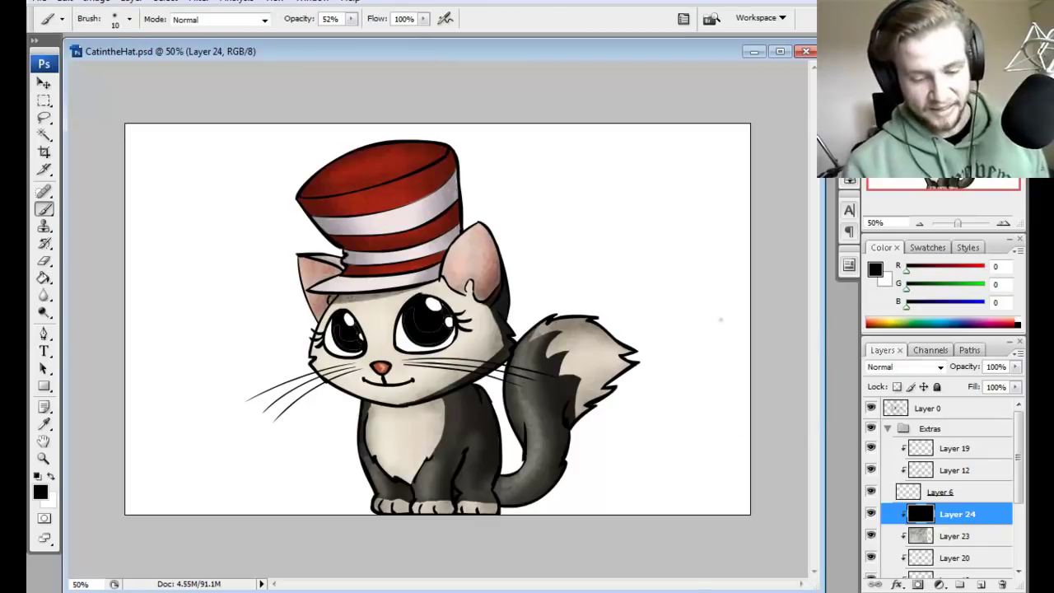
{"action": "key", "text": "z"}
{"action": "left_click", "coordinate": [407, 322]}
{"action": "left_click", "coordinate": [456, 332]}
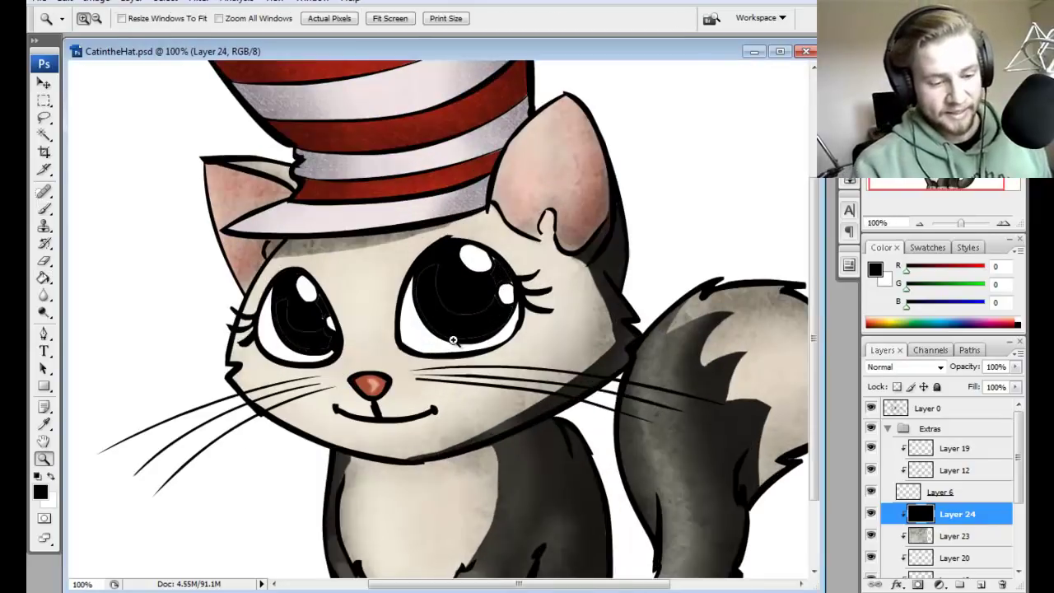
{"action": "key", "text": "b"}
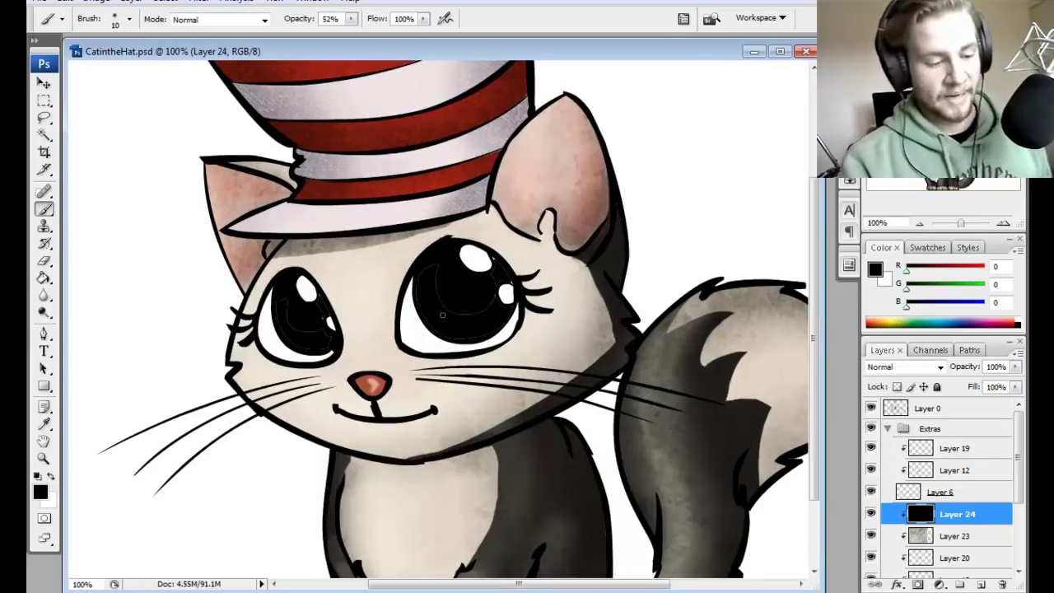
{"action": "left_click_drag", "start_coordinate": [1016, 486], "coordinate": [1018, 513]}
{"action": "left_click_drag", "start_coordinate": [871, 520], "coordinate": [873, 439]}
Step: Select the yellow base eye Layer 5 and sample its yellow as the foreground colour
{"action": "left_click", "coordinate": [946, 543]}
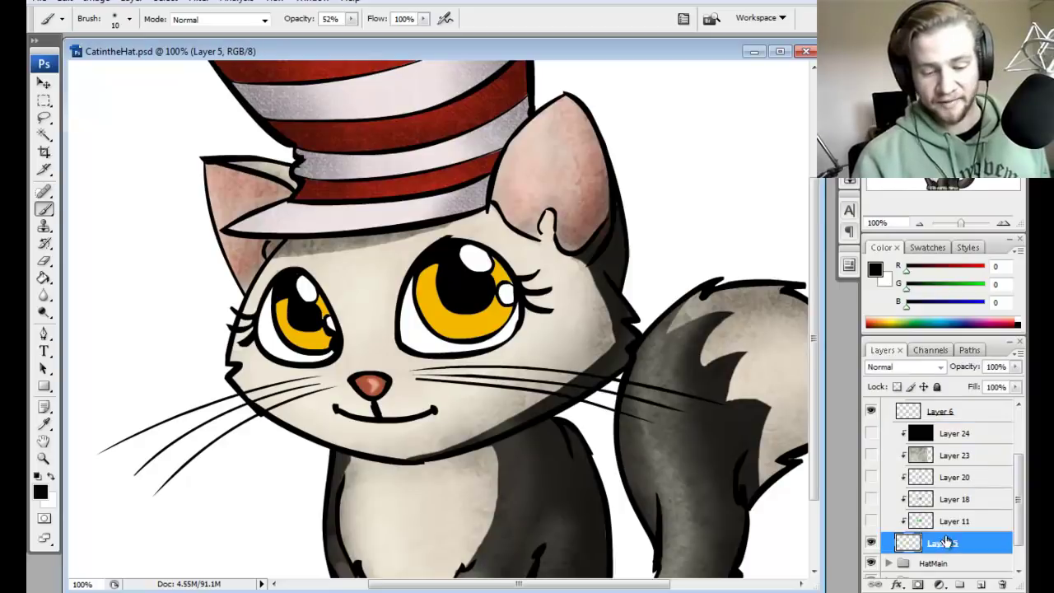
{"action": "left_click", "coordinate": [870, 543]}
{"action": "left_click", "coordinate": [871, 544]}
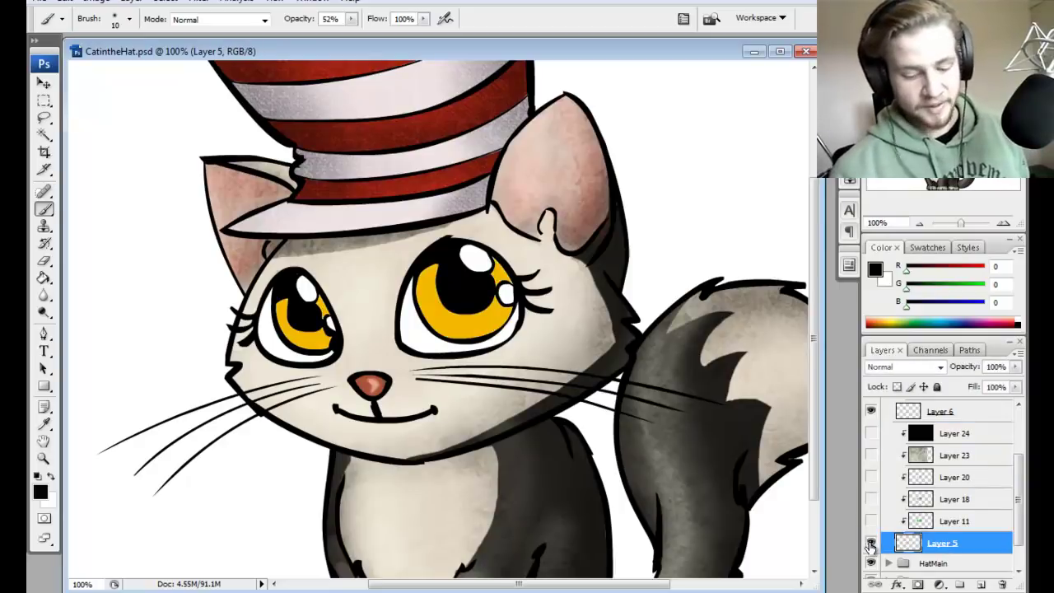
{"action": "left_click", "coordinate": [38, 491]}
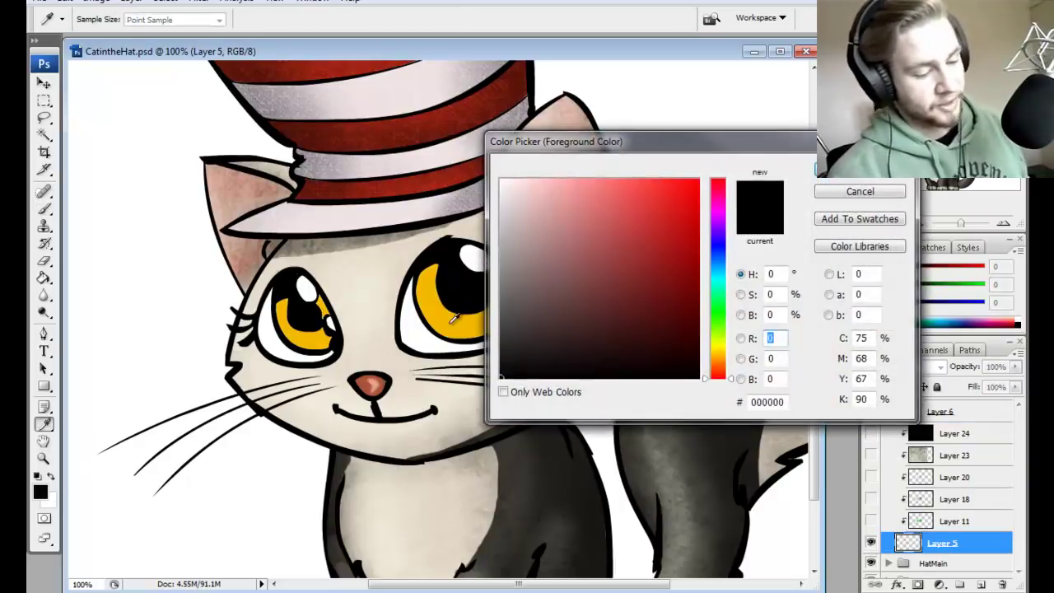
{"action": "left_click", "coordinate": [451, 324]}
{"action": "key", "text": "Return"}
Step: Set the brush to 100% opacity and 100% hardness
{"action": "key", "text": "b"}
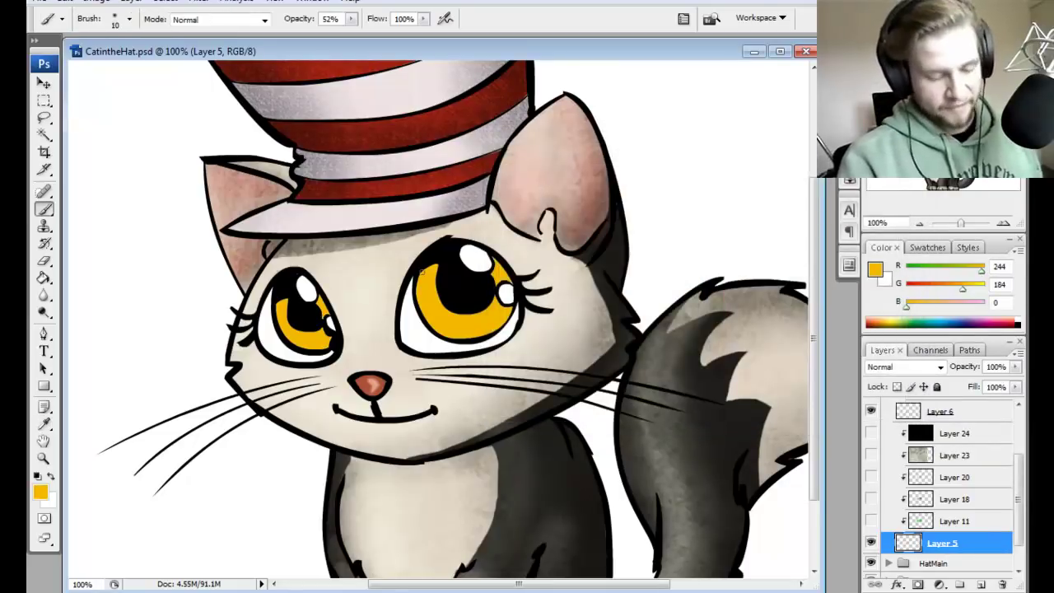
{"action": "left_click_drag", "start_coordinate": [351, 18], "coordinate": [401, 44]}
{"action": "left_click", "coordinate": [129, 18]}
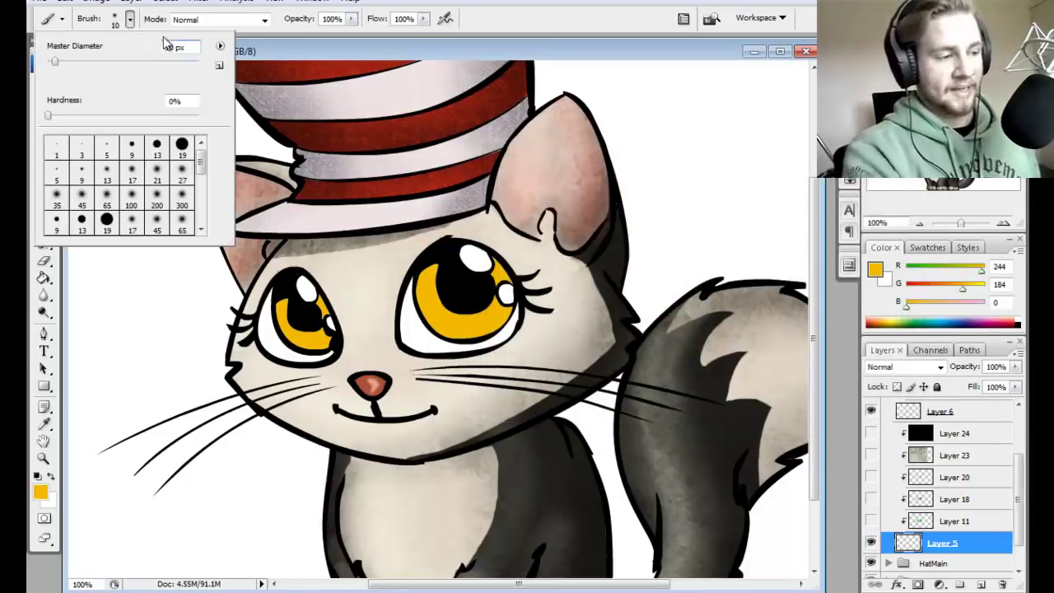
{"action": "double_click", "coordinate": [182, 102]}
{"action": "type", "text": "100"}
{"action": "key", "text": "Return"}
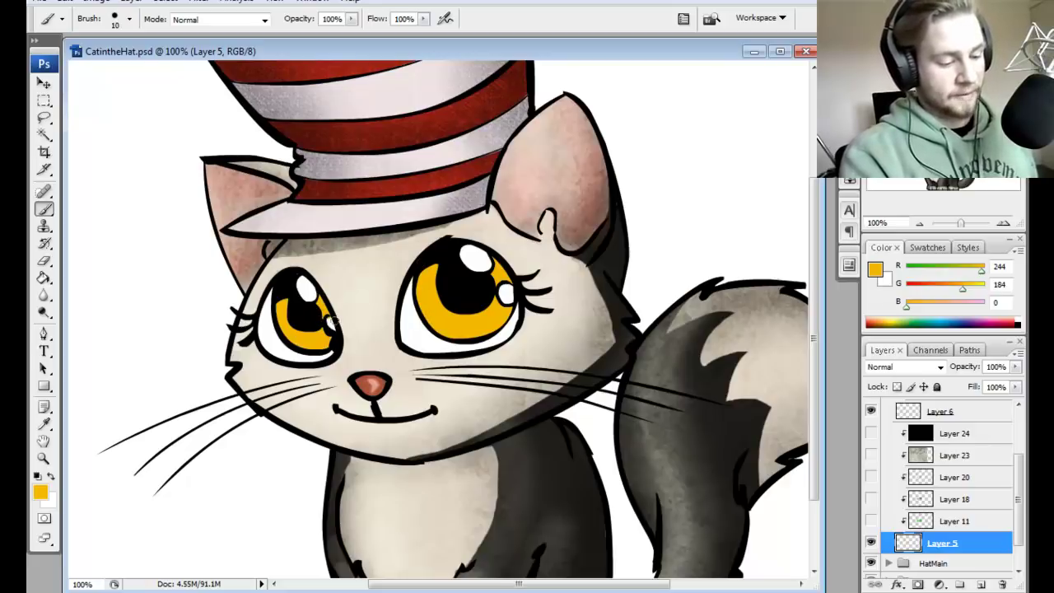
Step: Show Layers 24, 23, 20, 18 and 11 again
{"action": "key", "text": "e"}
{"action": "key", "text": "b"}
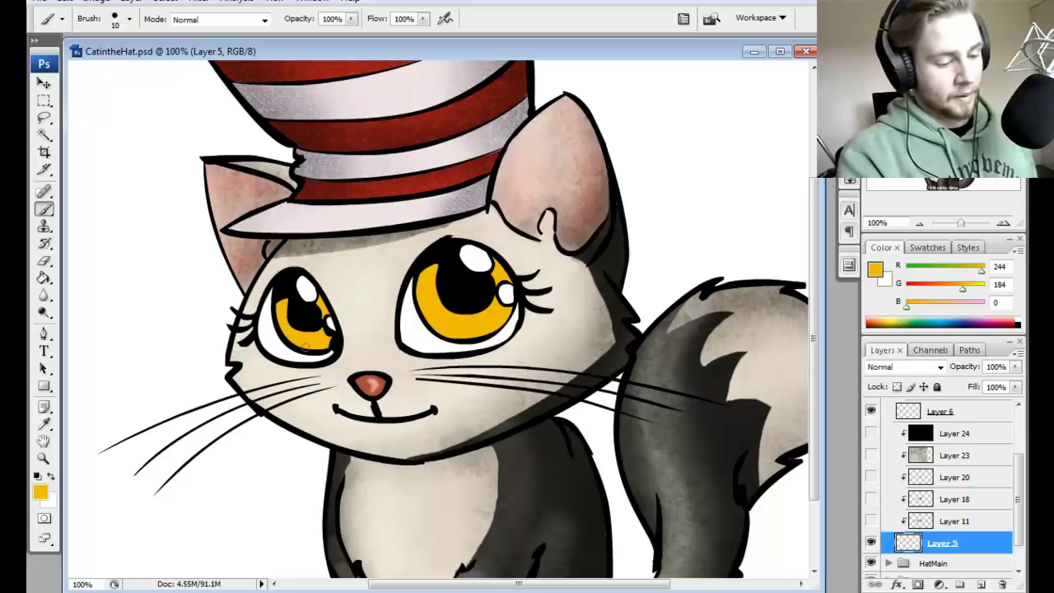
{"action": "left_click_drag", "start_coordinate": [871, 433], "coordinate": [846, 532]}
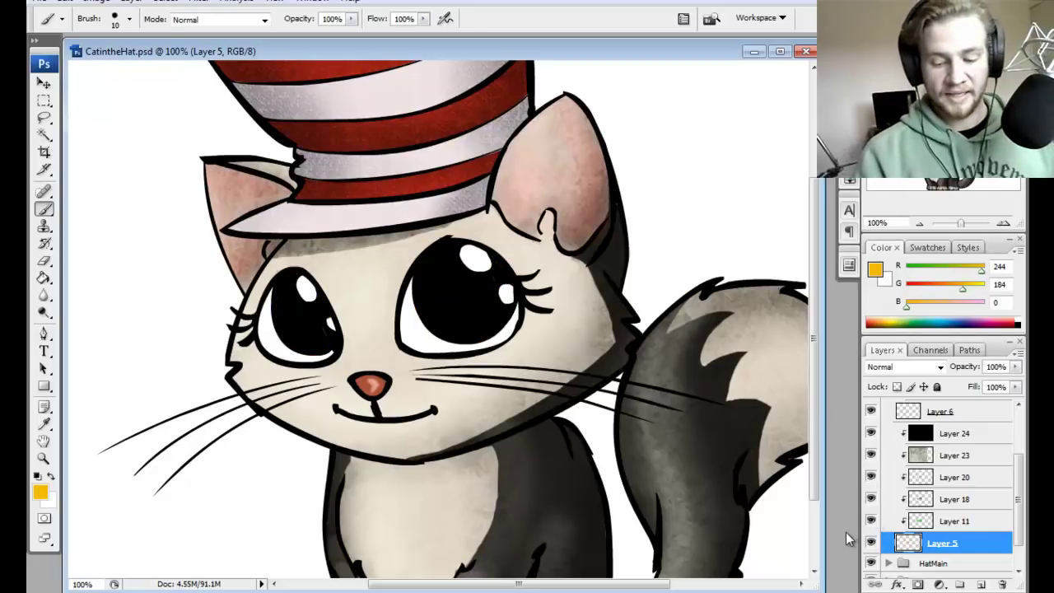
Step: Compare the eyes with Layer 24 hidden, then set Layer 24's blend mode to Color
{"action": "left_click", "coordinate": [873, 434]}
{"action": "left_click", "coordinate": [872, 433]}
{"action": "key", "text": "m"}
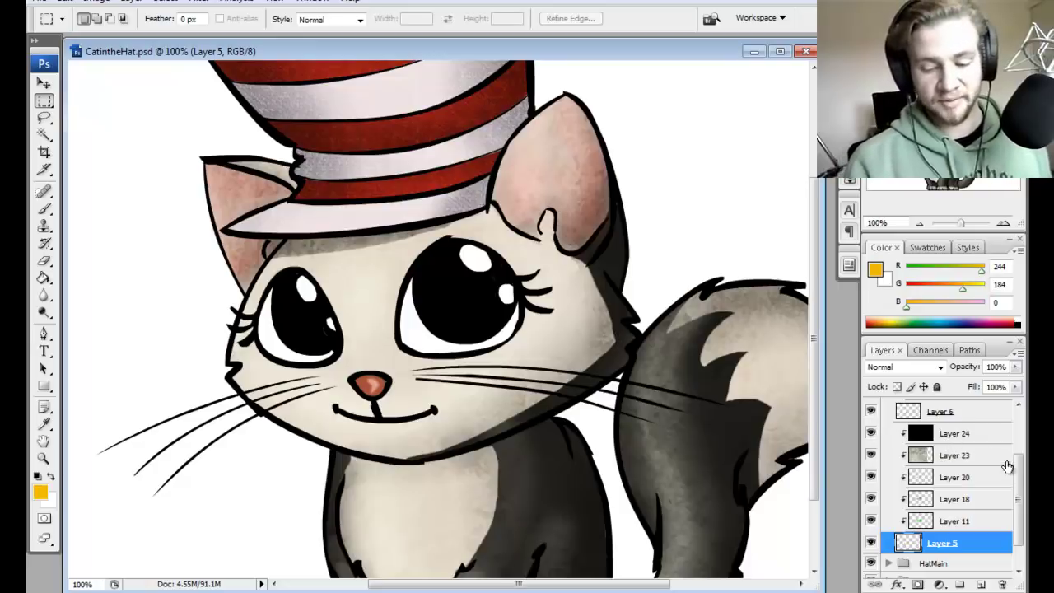
{"action": "scroll", "coordinate": [1013, 466], "scroll_direction": "up", "scroll_amount": 1}
{"action": "left_click", "coordinate": [958, 443]}
{"action": "left_click", "coordinate": [941, 367]}
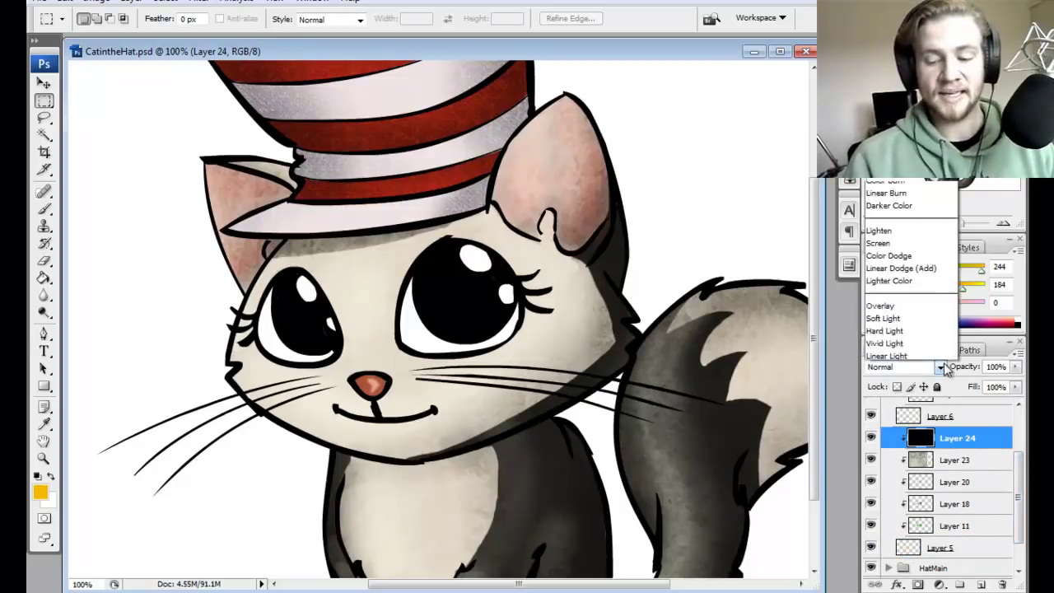
{"action": "scroll", "coordinate": [914, 346], "scroll_direction": "down", "scroll_amount": 3}
{"action": "left_click", "coordinate": [898, 342]}
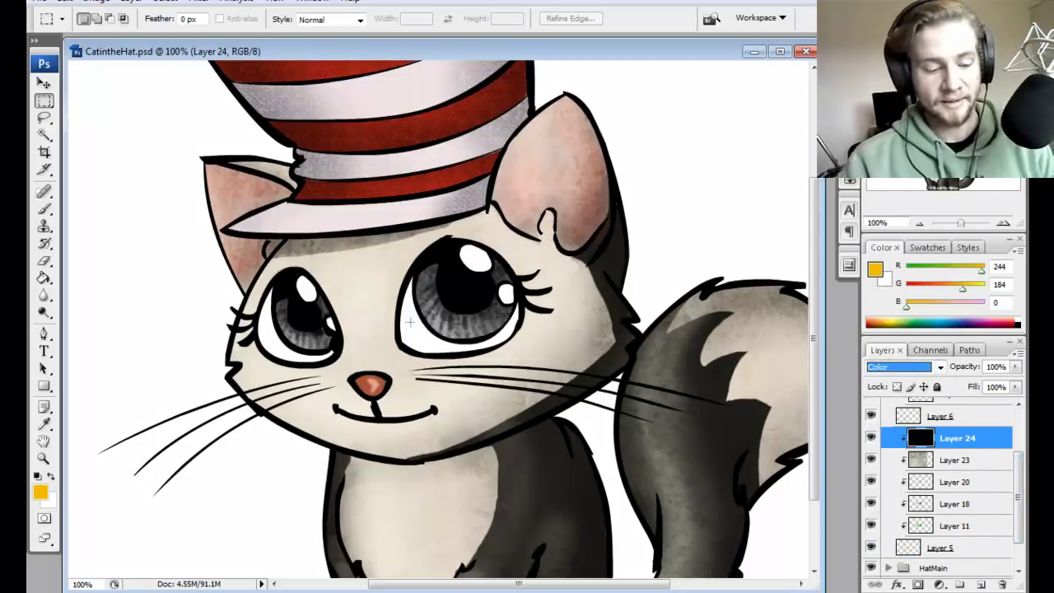
Step: Lower Layer 24's opacity to 20% so the green eyes show through with a faint tint
{"action": "key", "text": "z"}
{"action": "right_click", "coordinate": [458, 265]}
{"action": "left_click", "coordinate": [495, 351]}
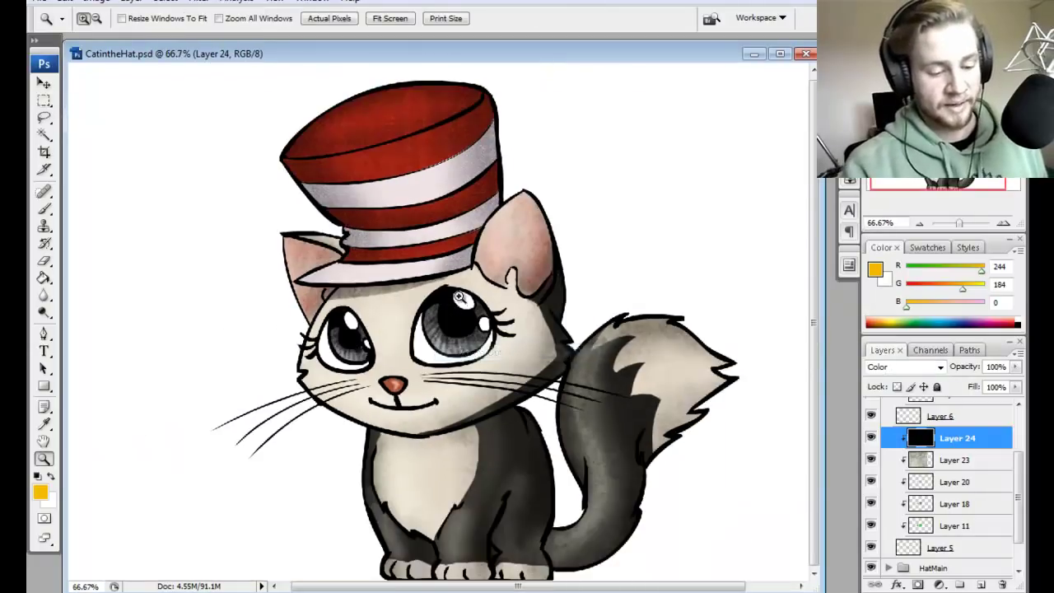
{"action": "right_click", "coordinate": [466, 298]}
{"action": "left_click", "coordinate": [513, 382]}
{"action": "key", "text": "m"}
{"action": "left_click", "coordinate": [1016, 367]}
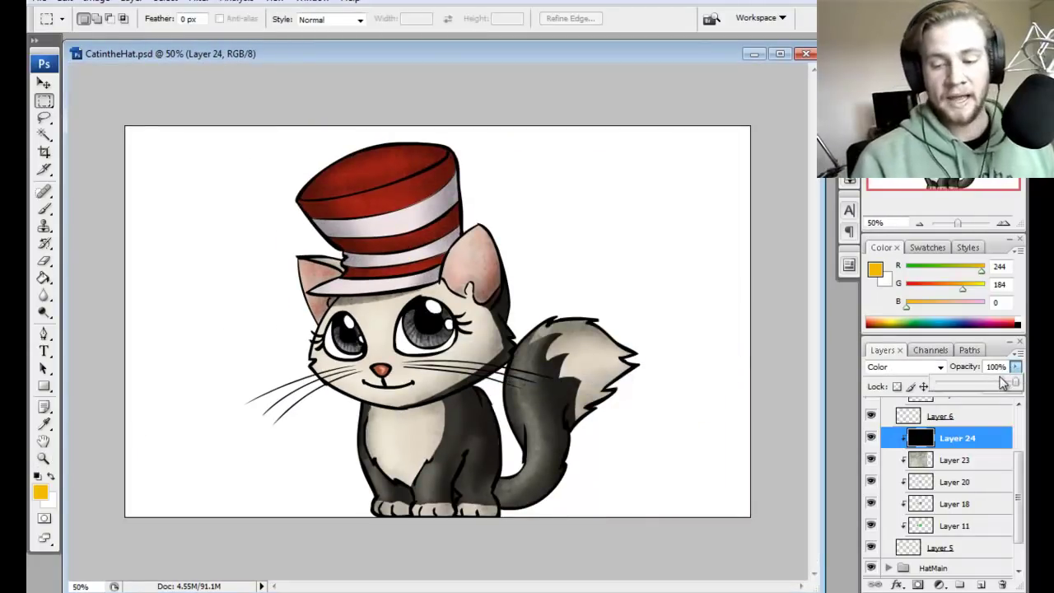
{"action": "left_click_drag", "start_coordinate": [978, 384], "coordinate": [607, 379]}
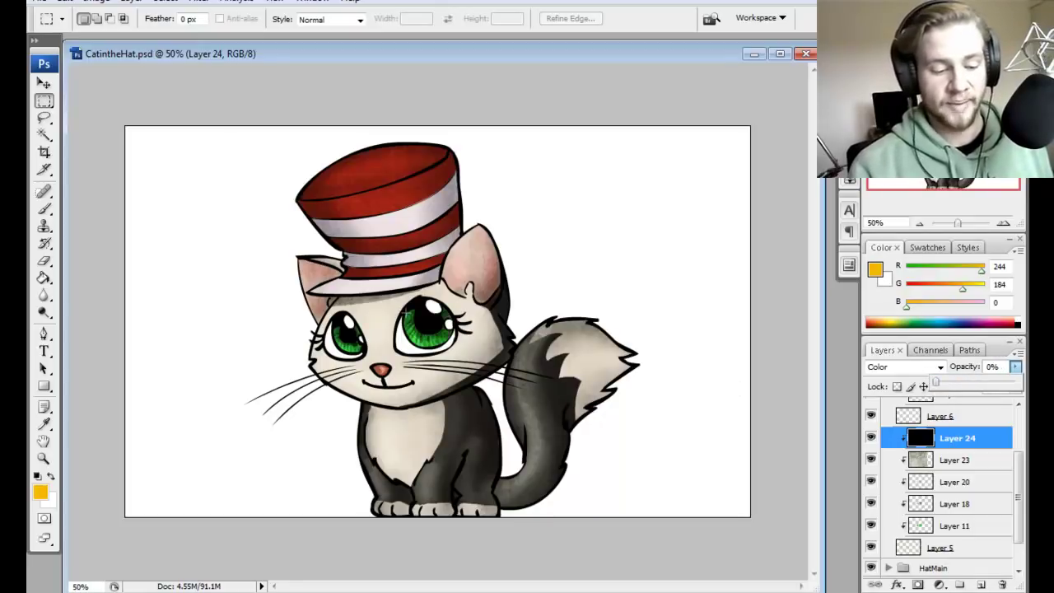
{"action": "left_click", "coordinate": [412, 315]}
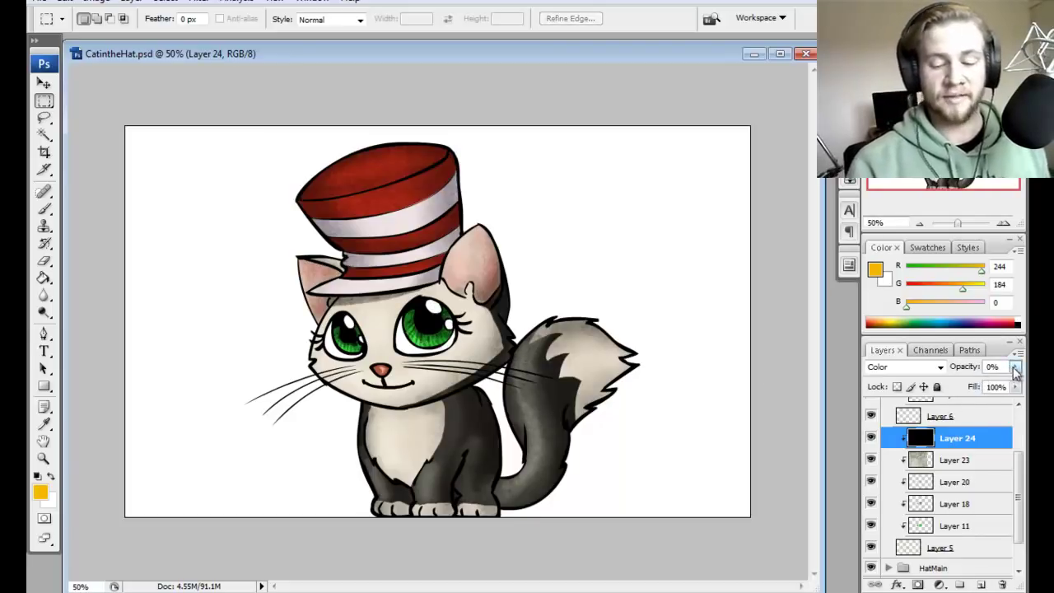
{"action": "left_click_drag", "start_coordinate": [1016, 371], "coordinate": [953, 394]}
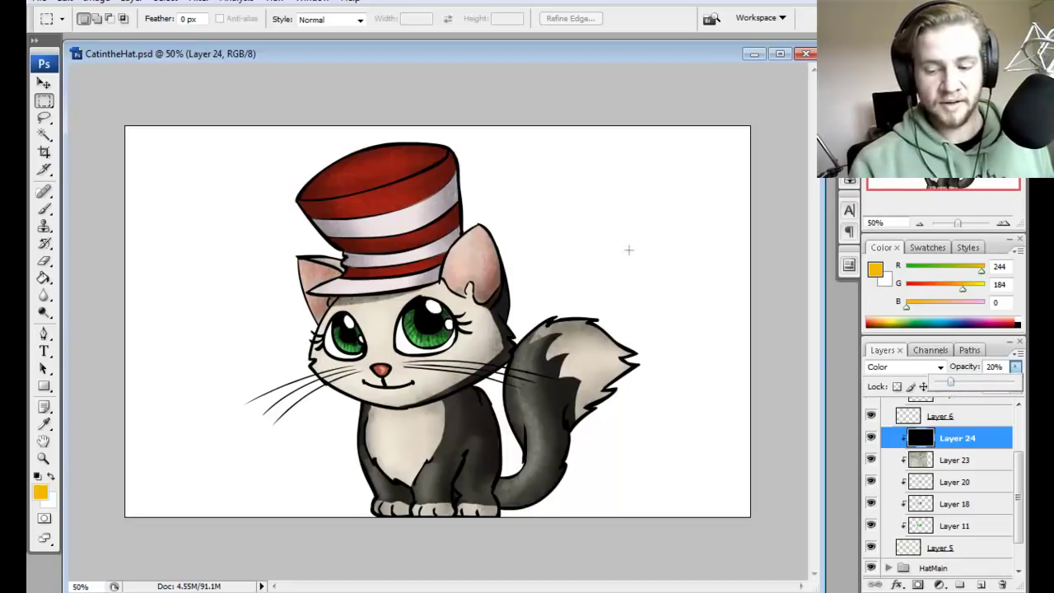
{"action": "left_click_drag", "start_coordinate": [546, 53], "coordinate": [551, 54]}
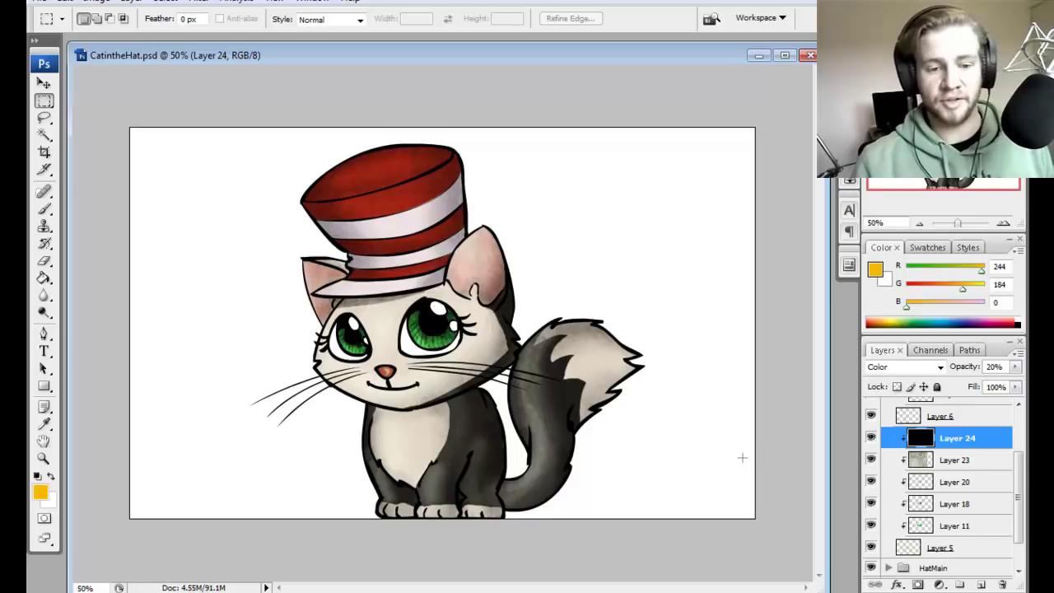
{"action": "scroll", "coordinate": [939, 486], "scroll_direction": "up", "scroll_amount": 2}
{"action": "left_click", "coordinate": [888, 430]}
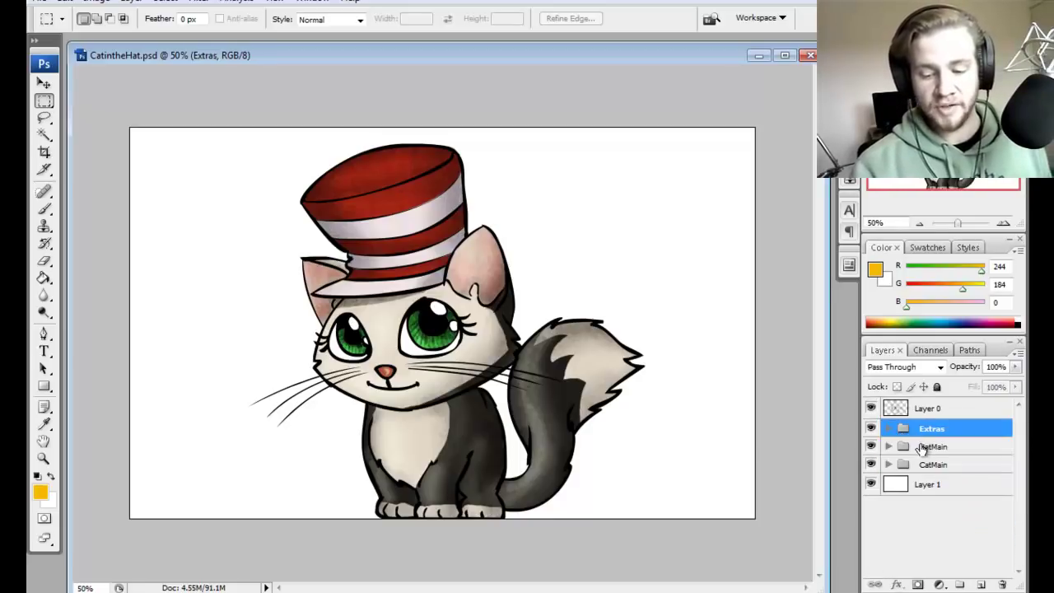
{"action": "left_click", "coordinate": [870, 408]}
{"action": "left_click", "coordinate": [870, 409]}
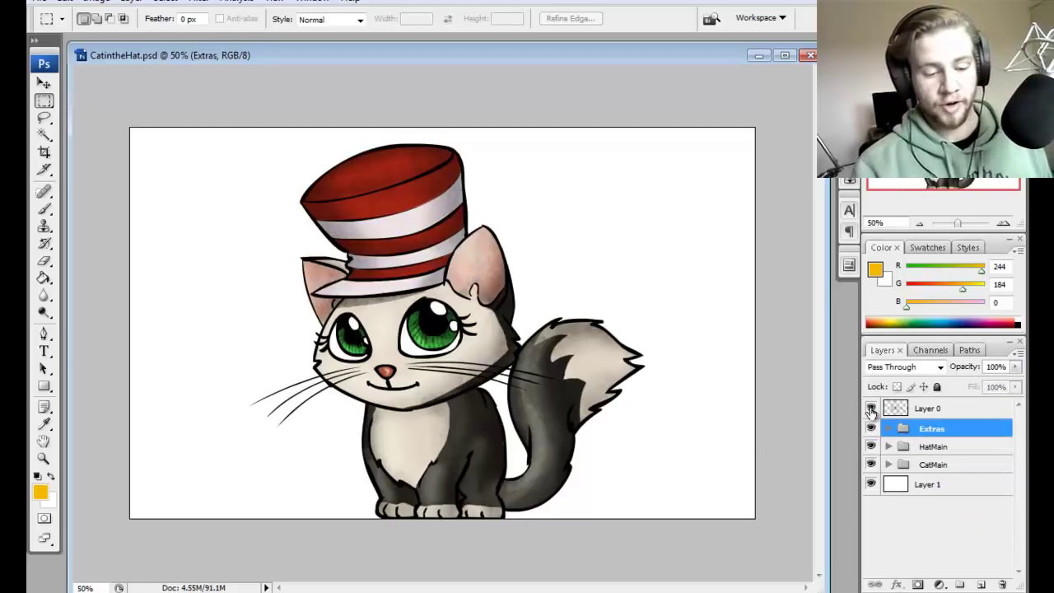
{"action": "left_click", "coordinate": [871, 408]}
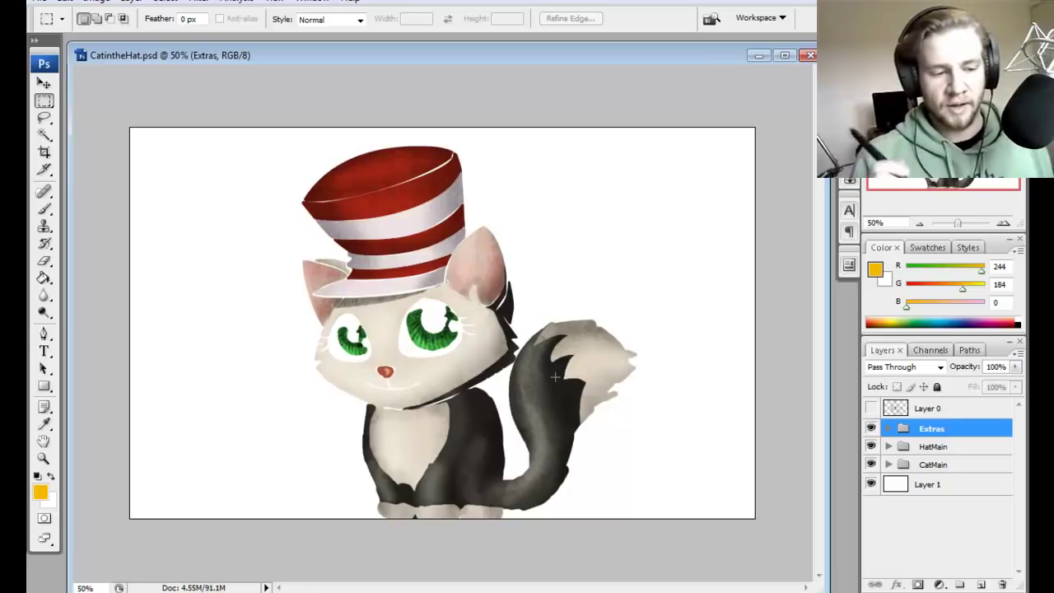
{"action": "left_click", "coordinate": [870, 408]}
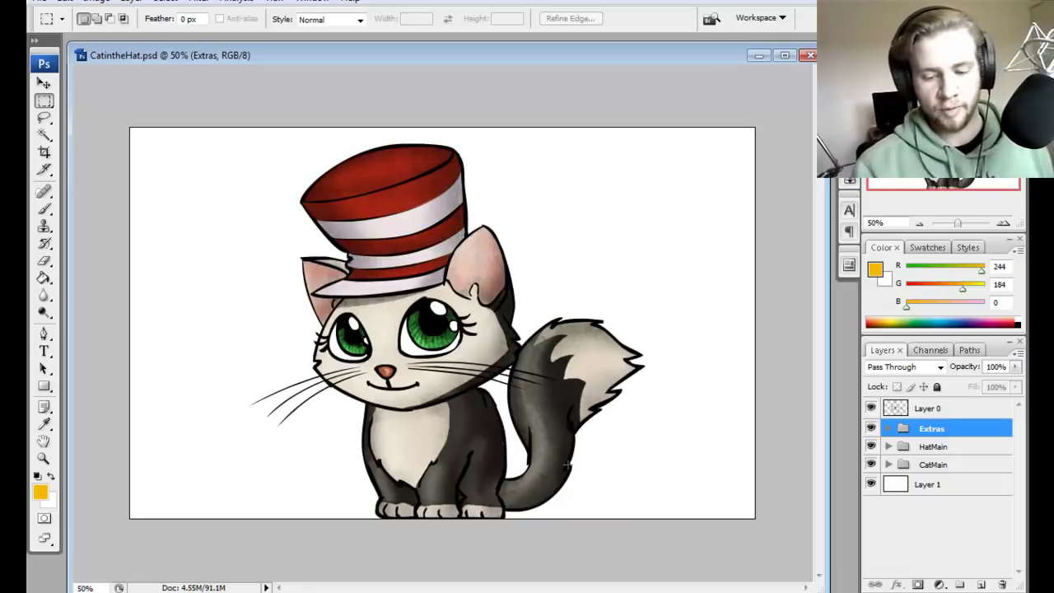
{"action": "left_click", "coordinate": [870, 409]}
{"action": "left_click", "coordinate": [871, 409]}
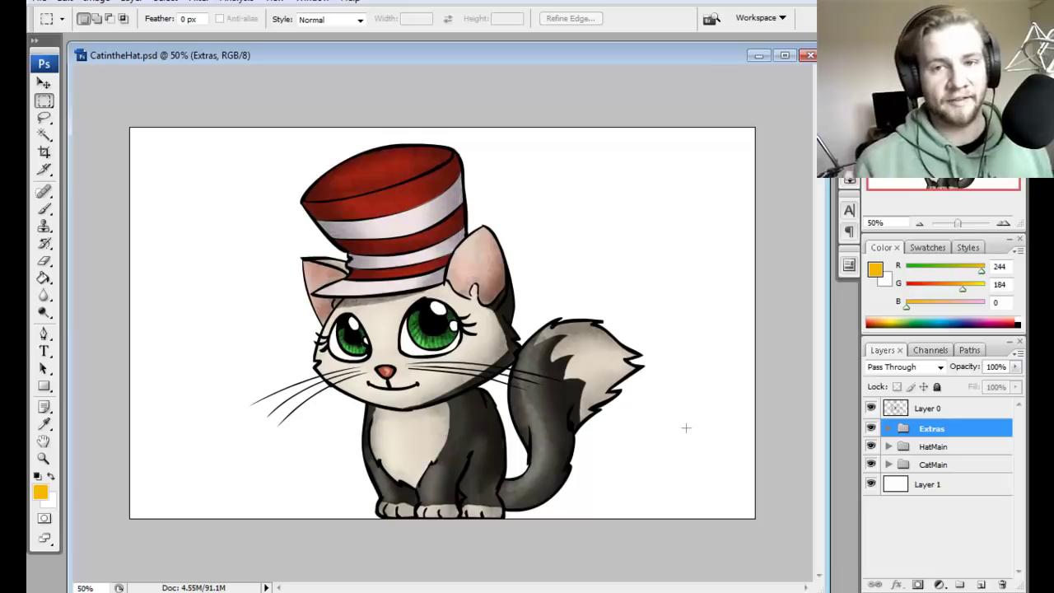